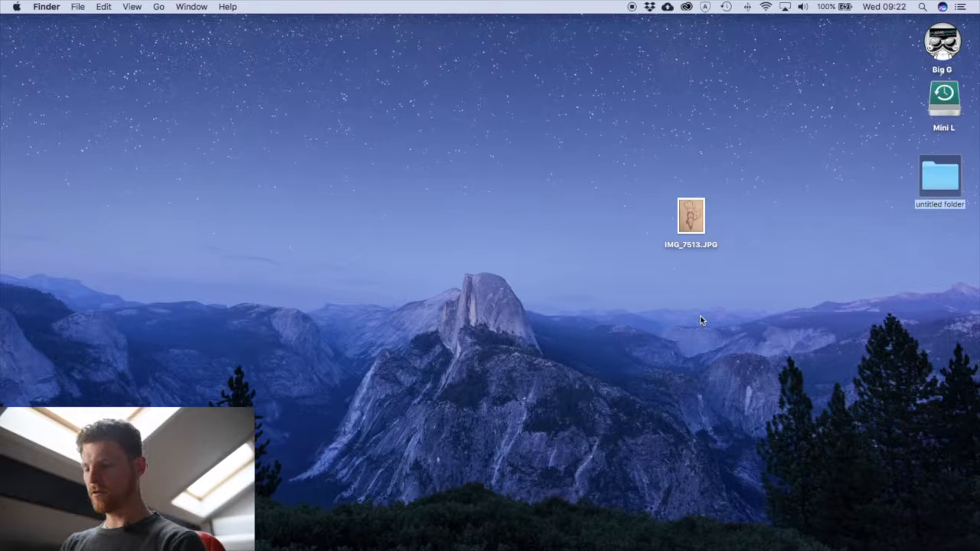
- Rename the new desktop folder as "Photo to vector Drawing"
{"action": "type", "text": "Ve"}
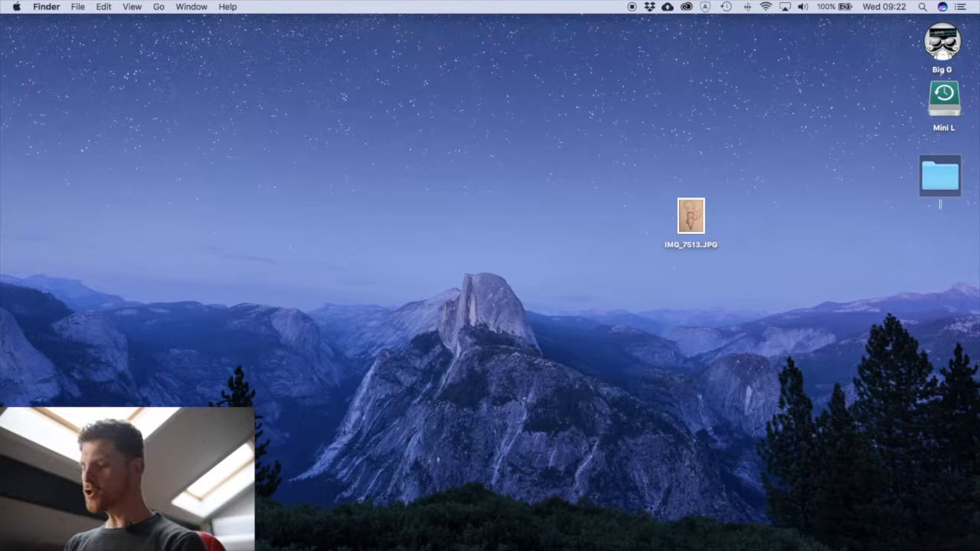
{"action": "type", "text": "hoto t"}
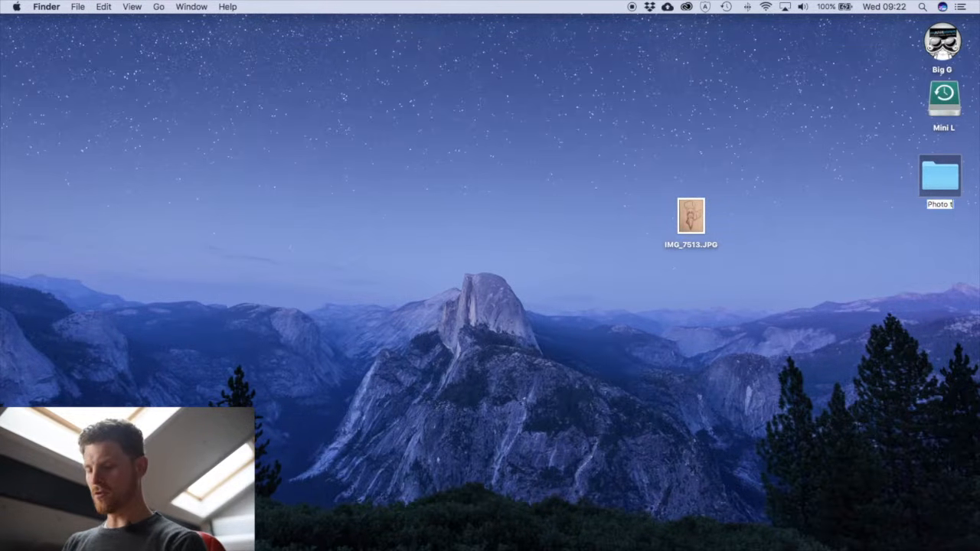
{"action": "type", "text": "o vector Dr"}
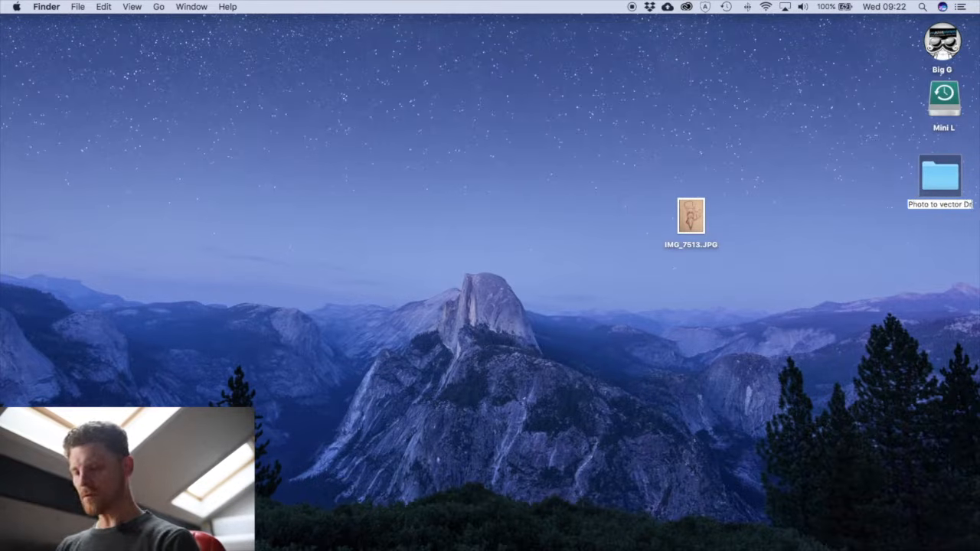
{"action": "type", "text": "awing"}
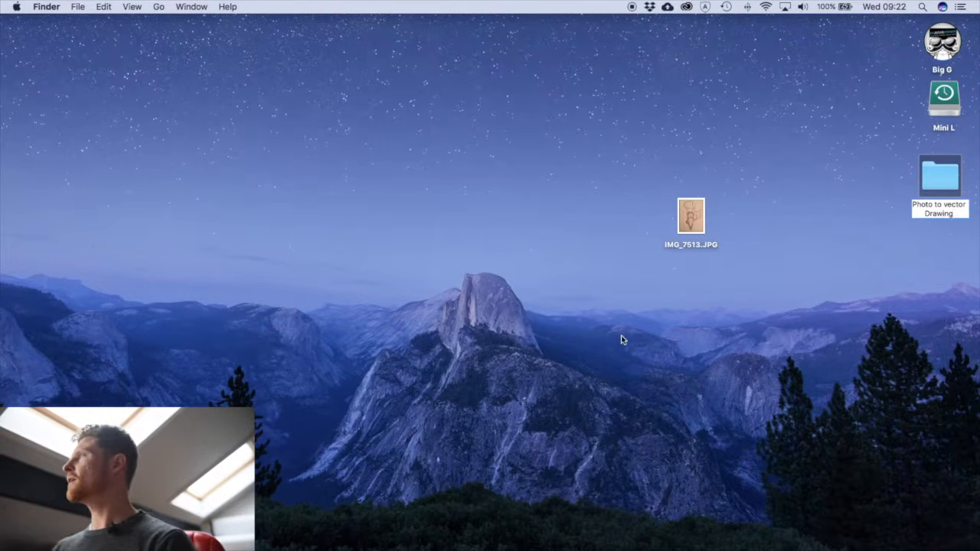
{"action": "key", "text": "Return"}
- Move IMG_7513.JPG from the desktop into the Photo to vector Drawing folder and check the folder's contents
{"action": "left_click_drag", "start_coordinate": [699, 218], "coordinate": [908, 179]}
{"action": "double_click", "coordinate": [940, 177]}
{"action": "key", "text": "super+w"}
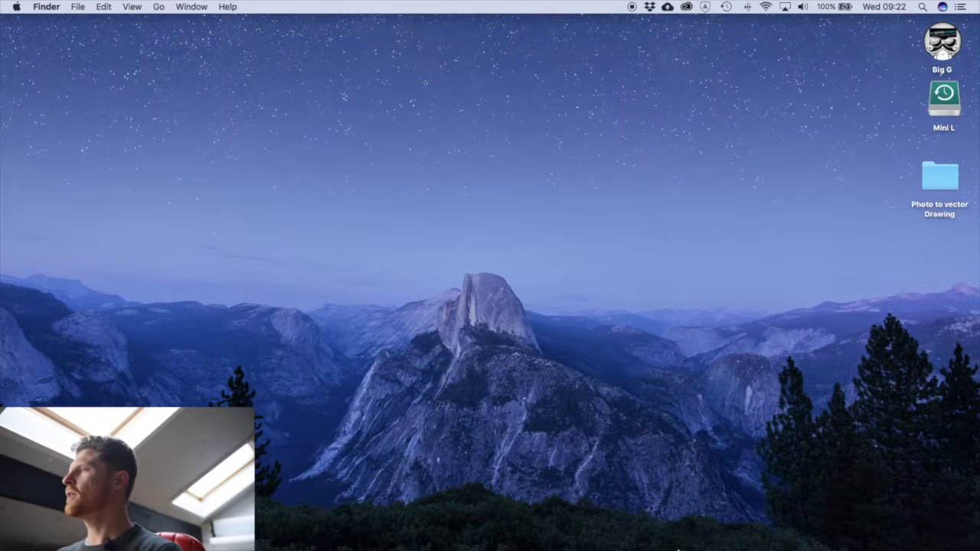
- Switch to Illustrator and create a new 297 x 420 mm print document in portrait orientation
{"action": "left_click", "coordinate": [633, 523]}
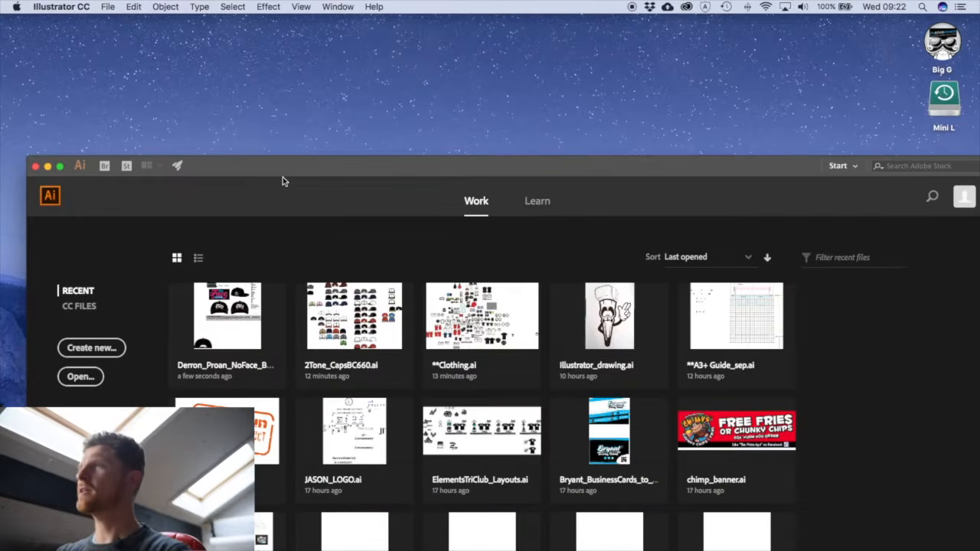
{"action": "key", "text": "super+n"}
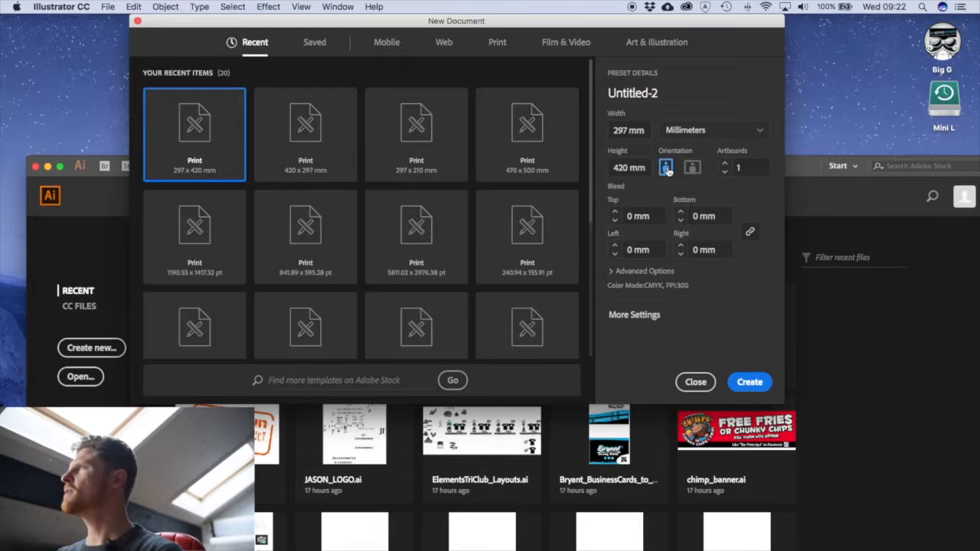
{"action": "left_click", "coordinate": [694, 167]}
{"action": "left_click", "coordinate": [666, 168]}
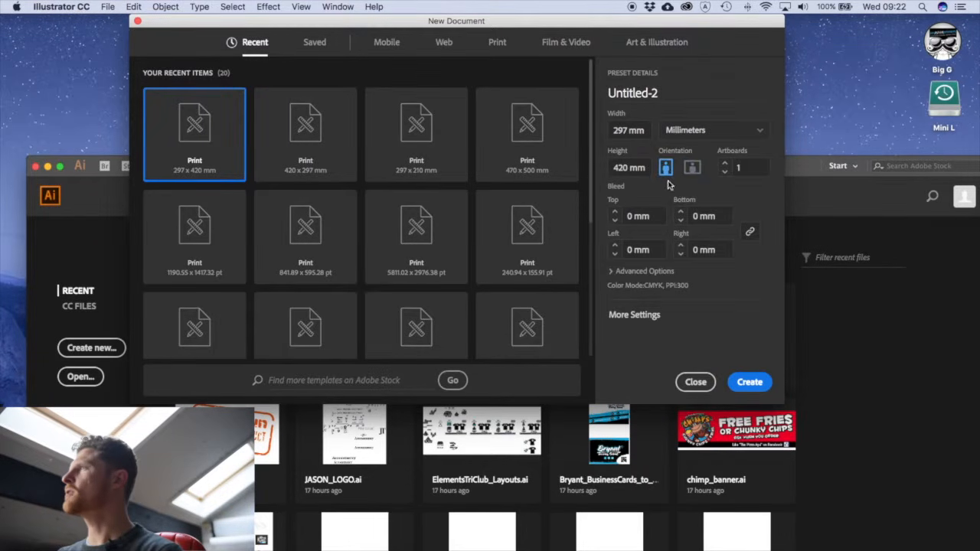
{"action": "left_click", "coordinate": [741, 382]}
- Reposition the application window, close the floating Character panel and collapse the Color panel to clear the artboard
{"action": "left_click_drag", "start_coordinate": [511, 164], "coordinate": [482, 21]}
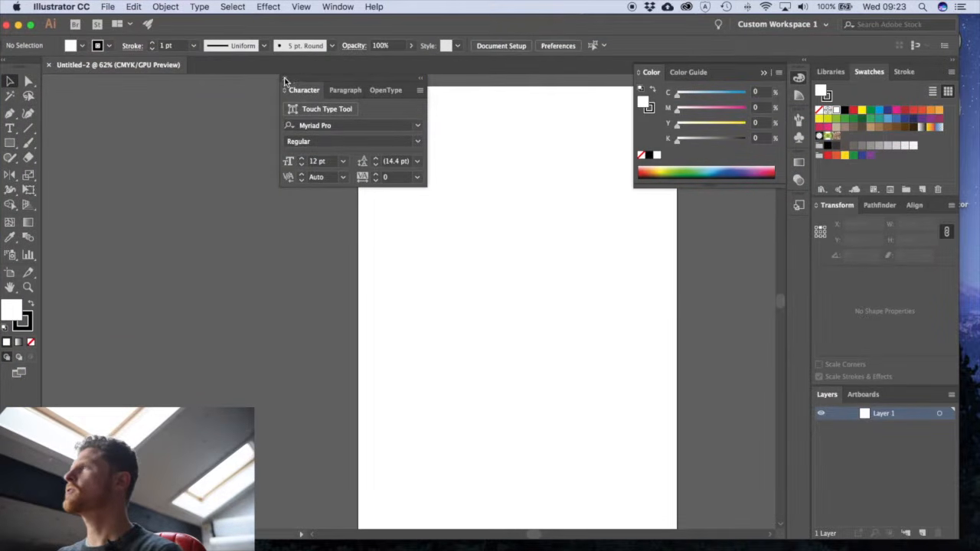
{"action": "left_click", "coordinate": [285, 80]}
{"action": "left_click", "coordinate": [760, 73]}
{"action": "key", "text": "space"}
{"action": "left_click_drag", "start_coordinate": [605, 224], "coordinate": [575, 220]}
{"action": "key", "text": "super+minus"}
{"action": "left_click_drag", "start_coordinate": [462, 311], "coordinate": [468, 309]}
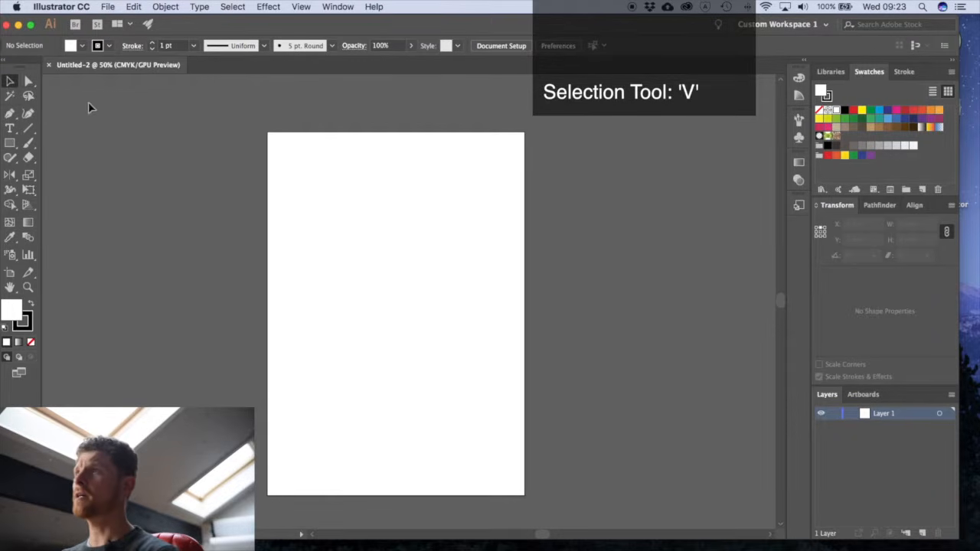
- Go through the Direct Selection, Selection, Pen and Ellipse tools and look at the Rotate and Reflect tool options
{"action": "key", "text": "a"}
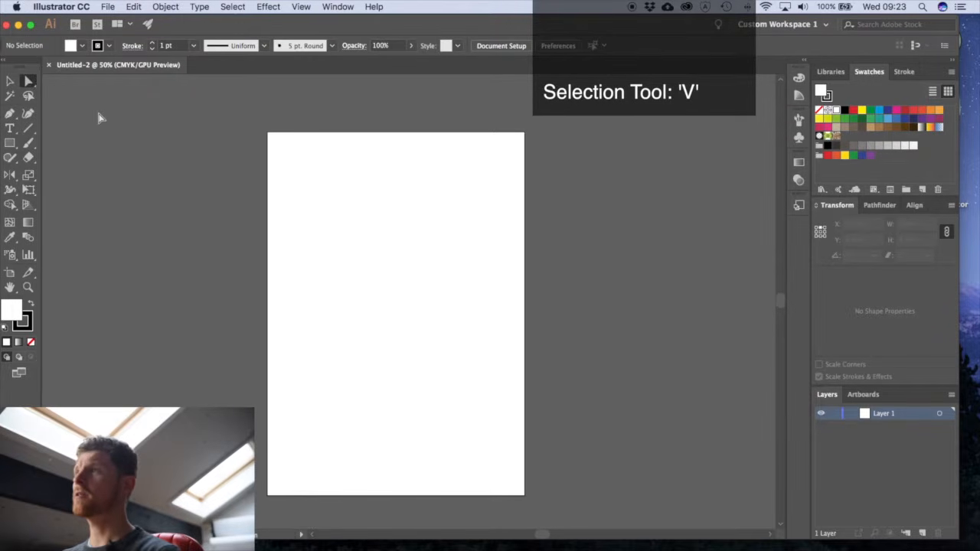
{"action": "key", "text": "v"}
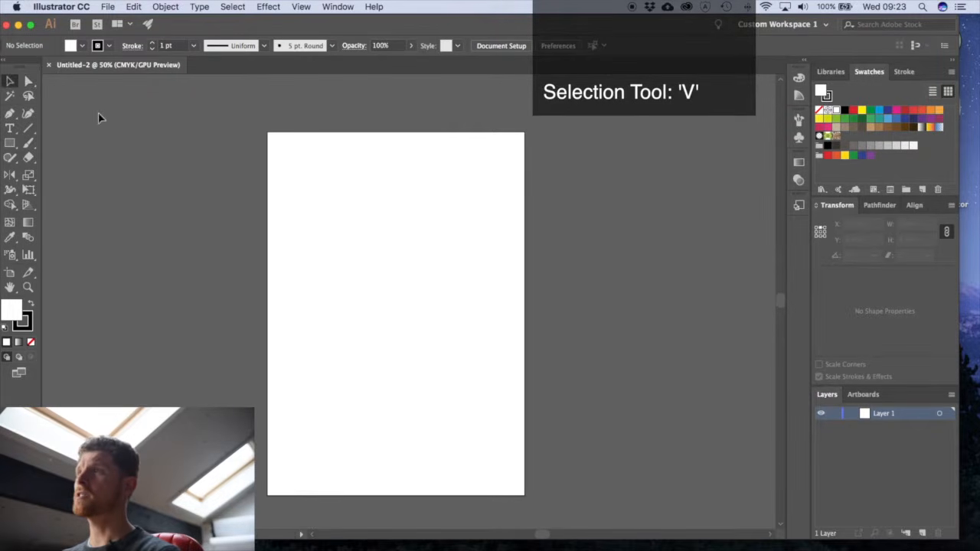
{"action": "left_click", "coordinate": [27, 82]}
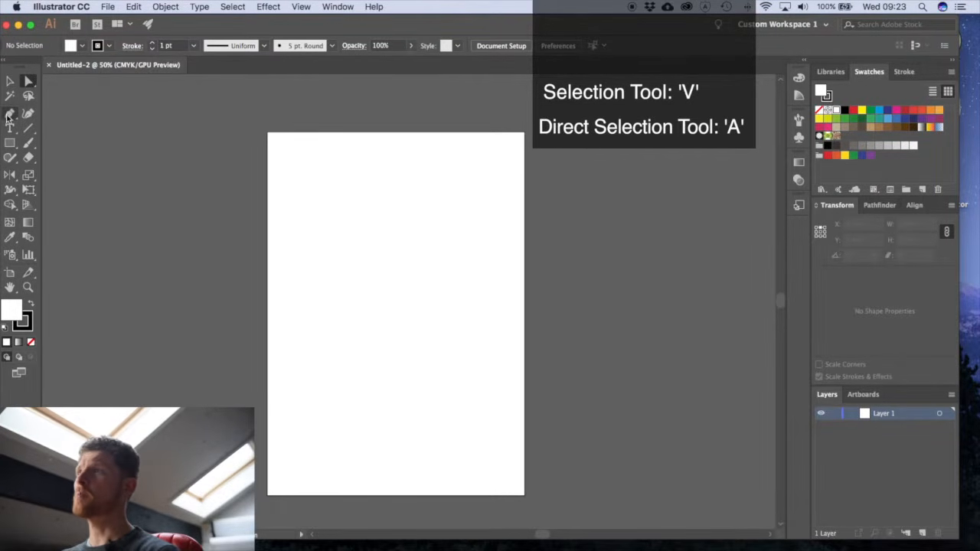
{"action": "left_click", "coordinate": [10, 113]}
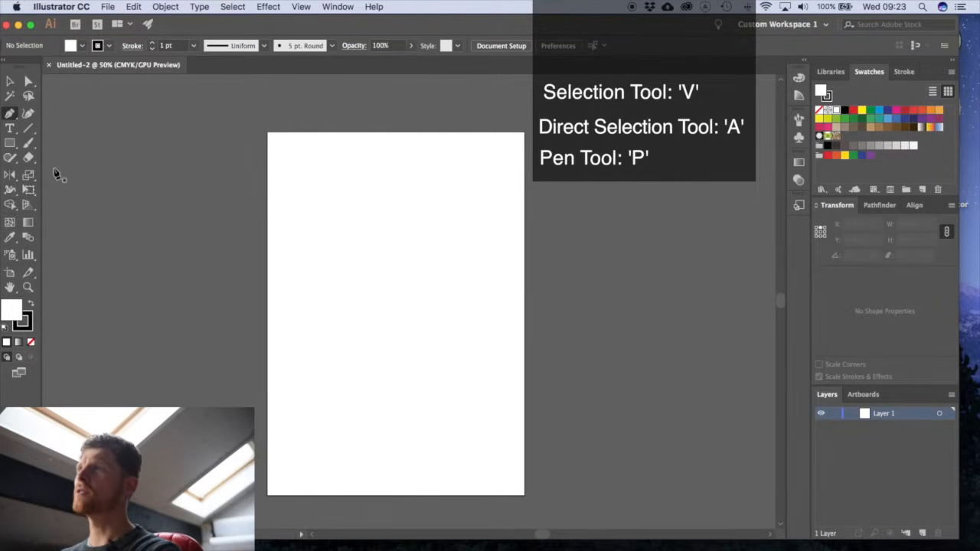
{"action": "left_click_drag", "start_coordinate": [11, 145], "coordinate": [76, 175]}
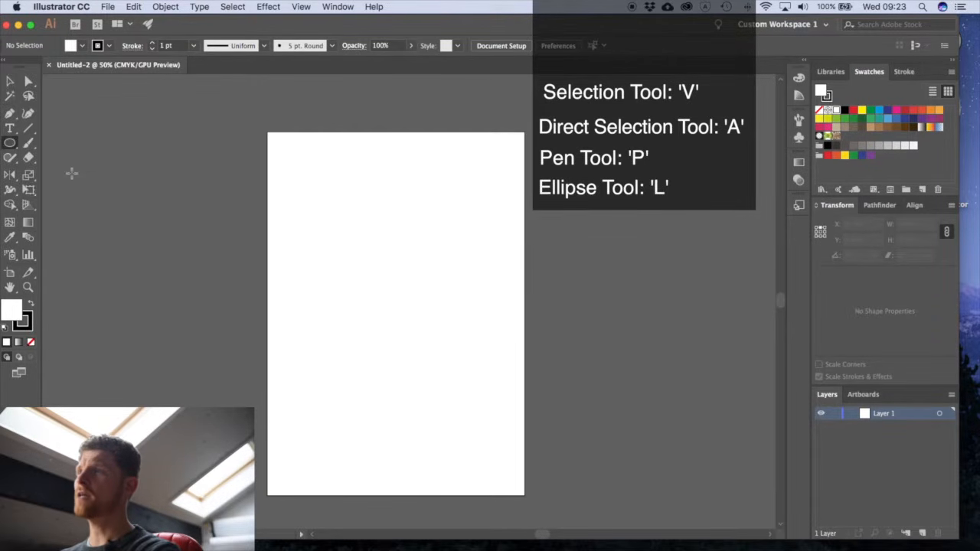
{"action": "mouse_move", "coordinate": [10, 175]}
{"action": "left_mouse_down"}
{"action": "mouse_move", "coordinate": [84, 193]}
{"action": "mouse_move", "coordinate": [83, 175]}
{"action": "mouse_move", "coordinate": [9, 177]}
{"action": "left_mouse_up"}
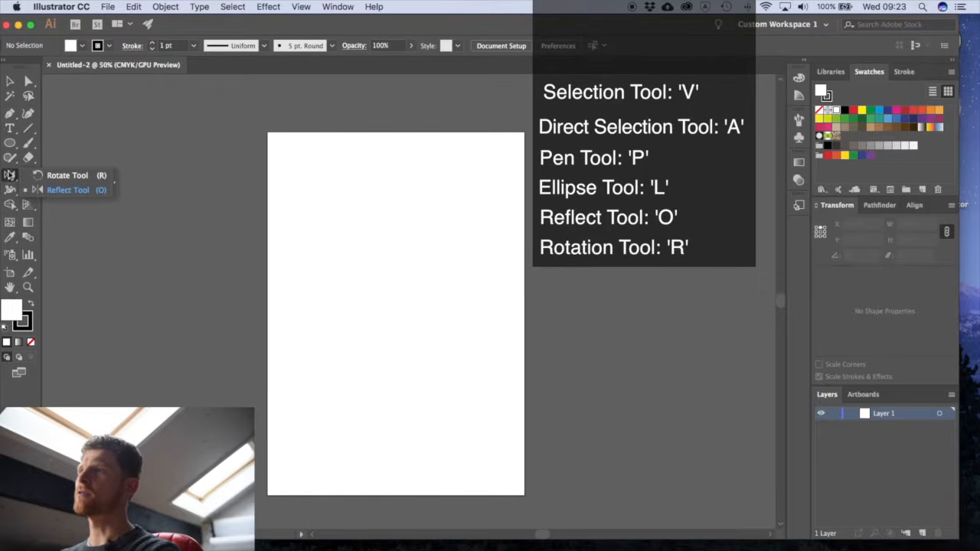
- Try out the Hand and Zoom tools by panning and zooming around the blank artboard
{"action": "left_click", "coordinate": [10, 288]}
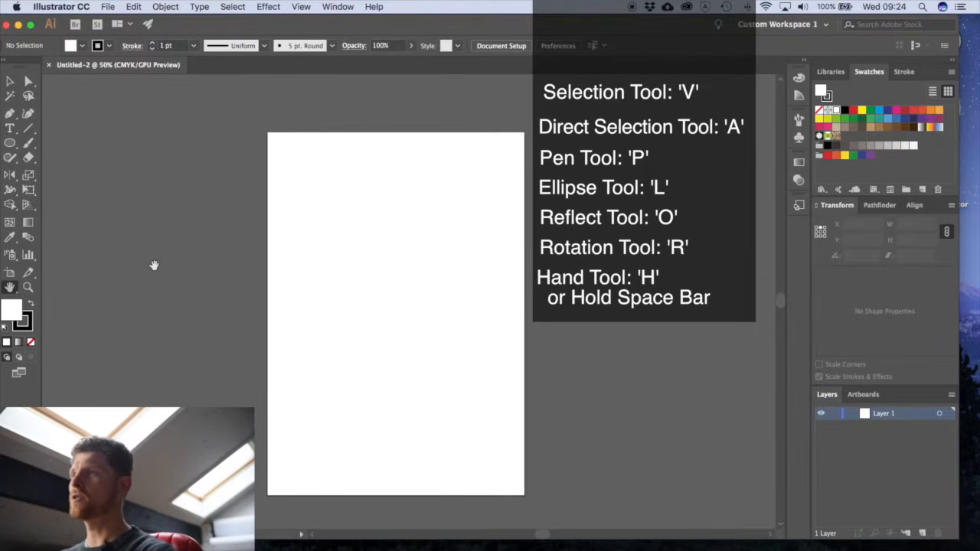
{"action": "left_click_drag", "start_coordinate": [252, 268], "coordinate": [348, 221]}
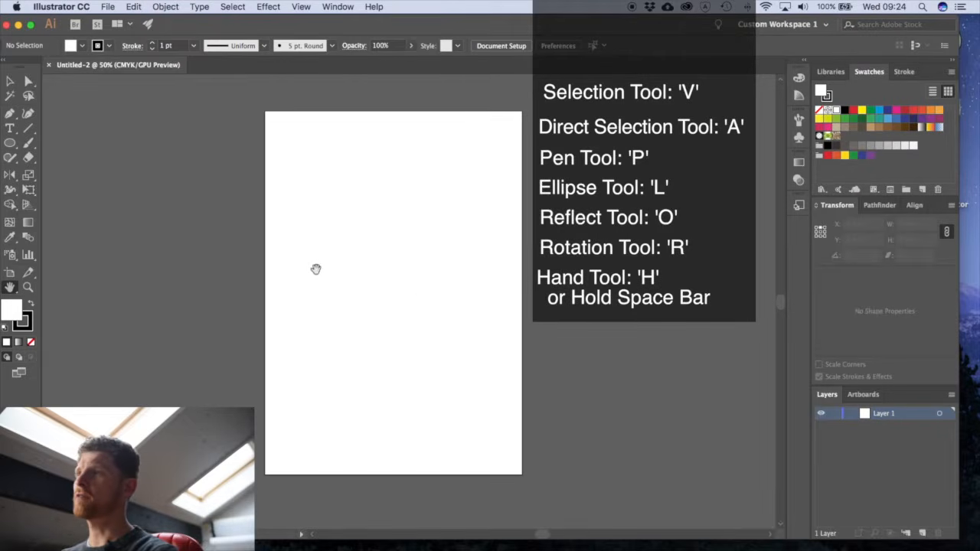
{"action": "left_click", "coordinate": [28, 287]}
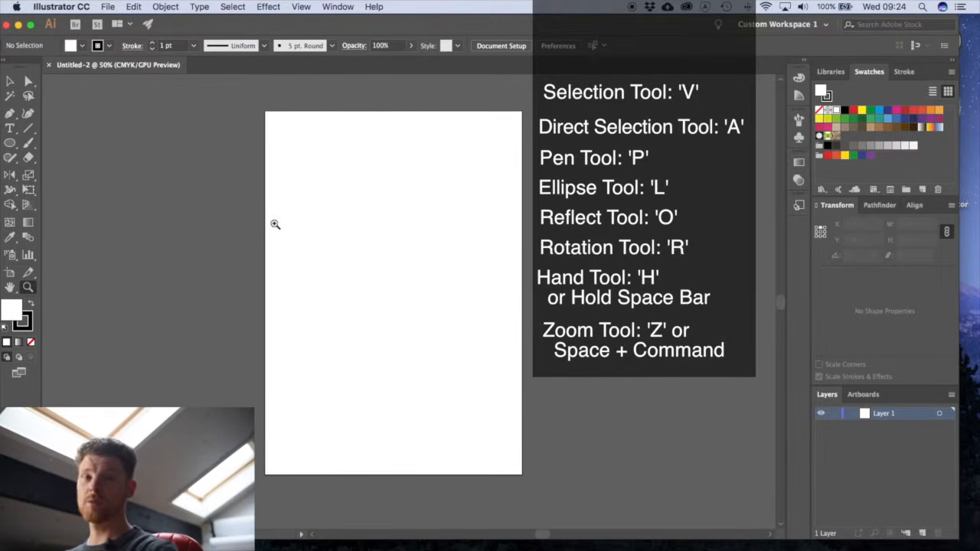
{"action": "left_click", "coordinate": [456, 218]}
{"action": "left_click_drag", "start_coordinate": [456, 218], "coordinate": [450, 264]}
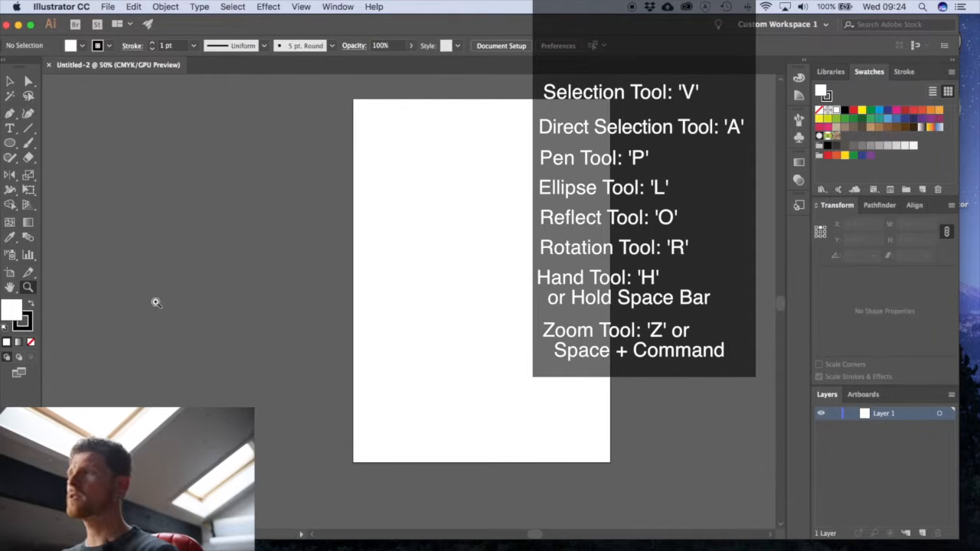
{"action": "left_click", "coordinate": [10, 287]}
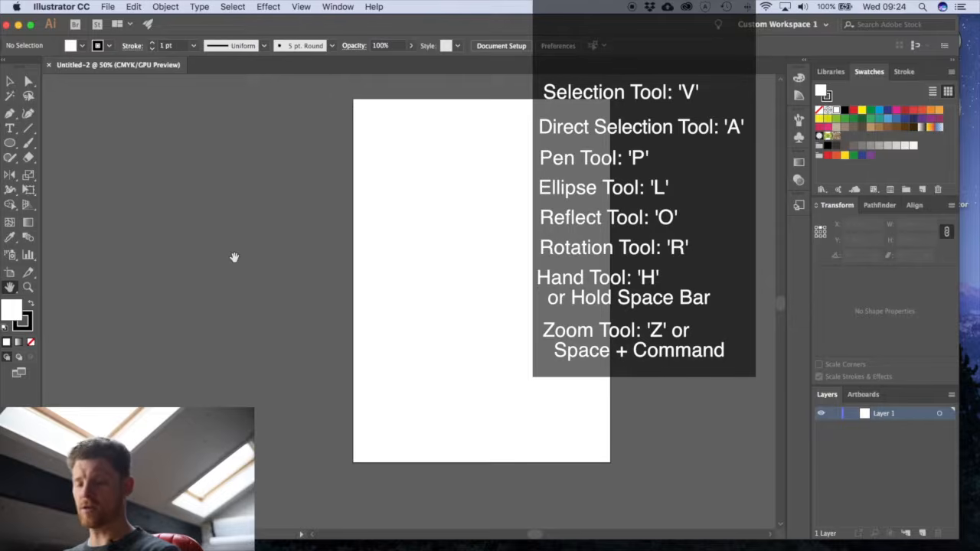
{"action": "left_click_drag", "start_coordinate": [309, 246], "coordinate": [393, 256]}
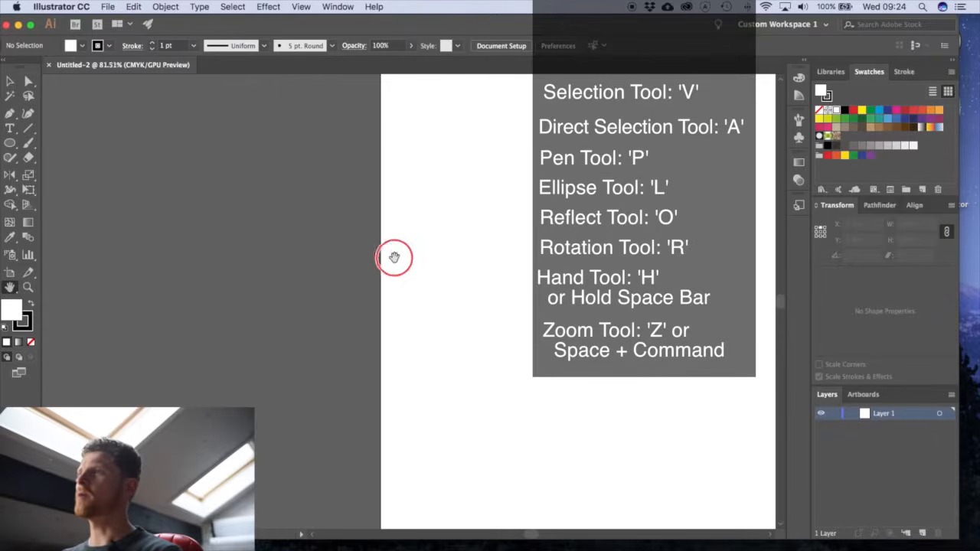
{"action": "left_click_drag", "start_coordinate": [528, 313], "coordinate": [378, 326]}
{"action": "left_click", "coordinate": [463, 276], "text": "alt+super"}
{"action": "left_click", "coordinate": [464, 275], "text": "alt+super"}
{"action": "left_click_drag", "start_coordinate": [442, 301], "coordinate": [491, 243]}
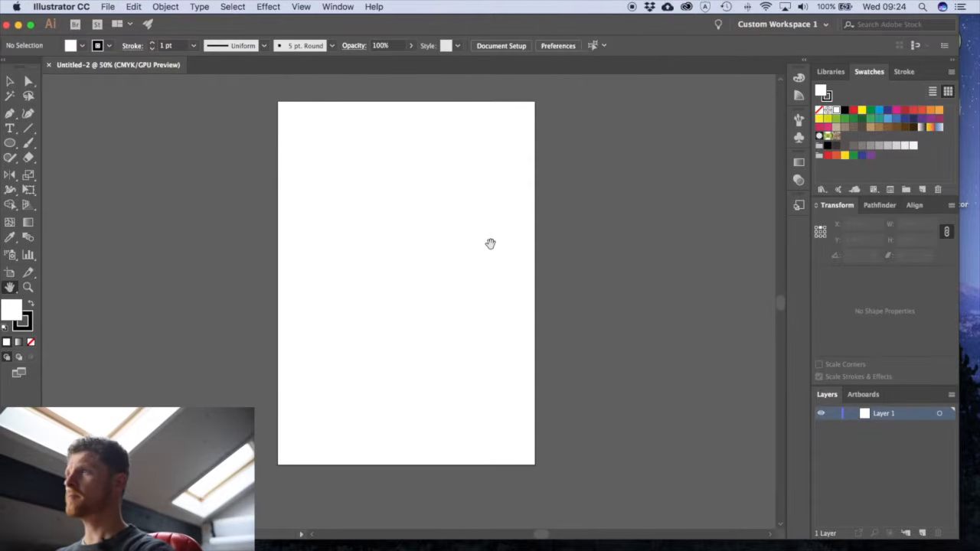
- Save the document as "photo to vector drawing.ai" in the desktop's Photo to vector Drawing folder with the default Illustrator CC options
{"action": "left_click", "coordinate": [108, 6]}
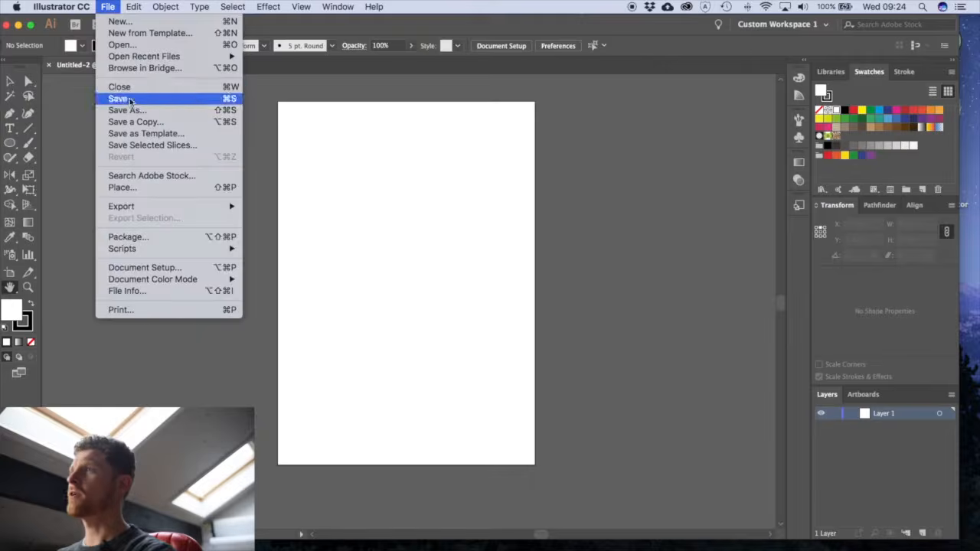
{"action": "left_click", "coordinate": [130, 110]}
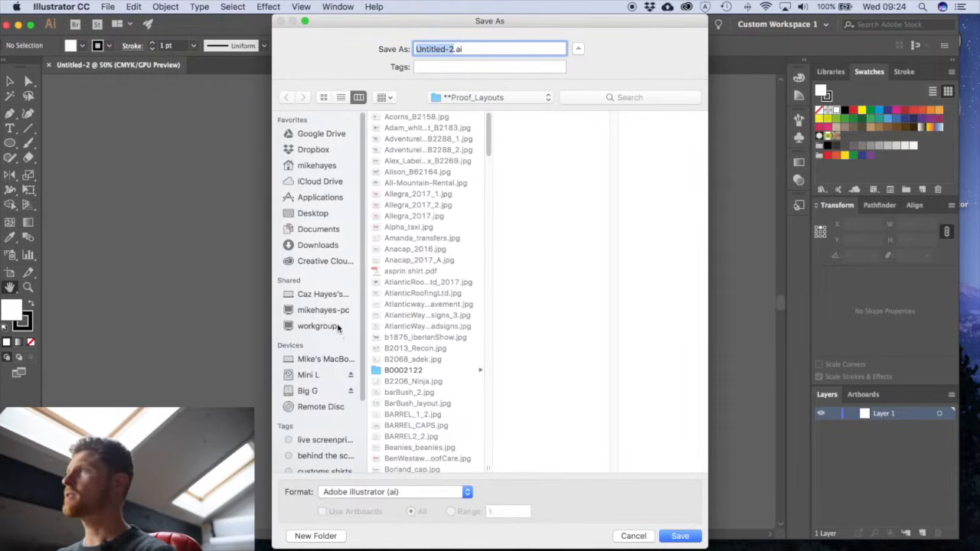
{"action": "left_click", "coordinate": [313, 213]}
{"action": "left_click", "coordinate": [406, 118]}
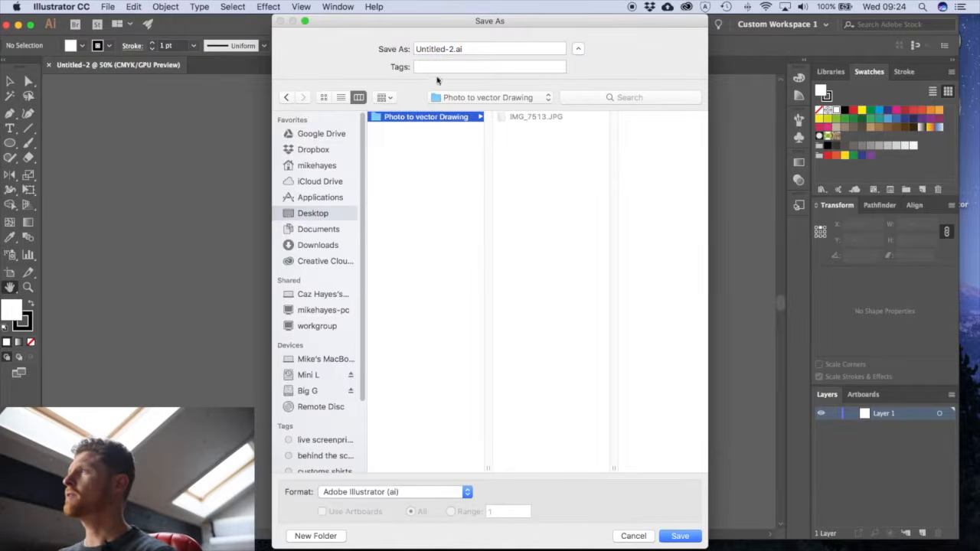
{"action": "left_click", "coordinate": [454, 51]}
{"action": "type", "text": "photo to vector"}
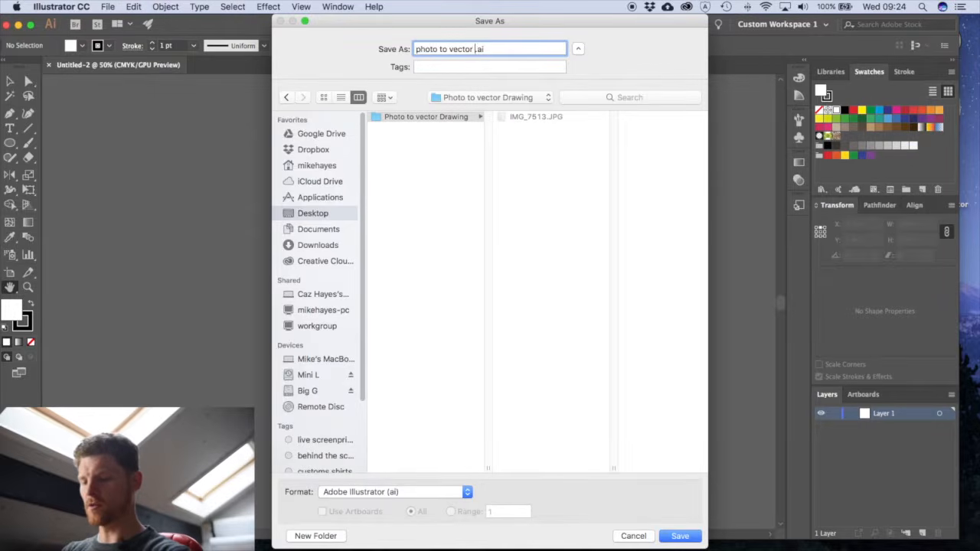
{"action": "type", "text": "g"}
{"action": "key", "text": "Return"}
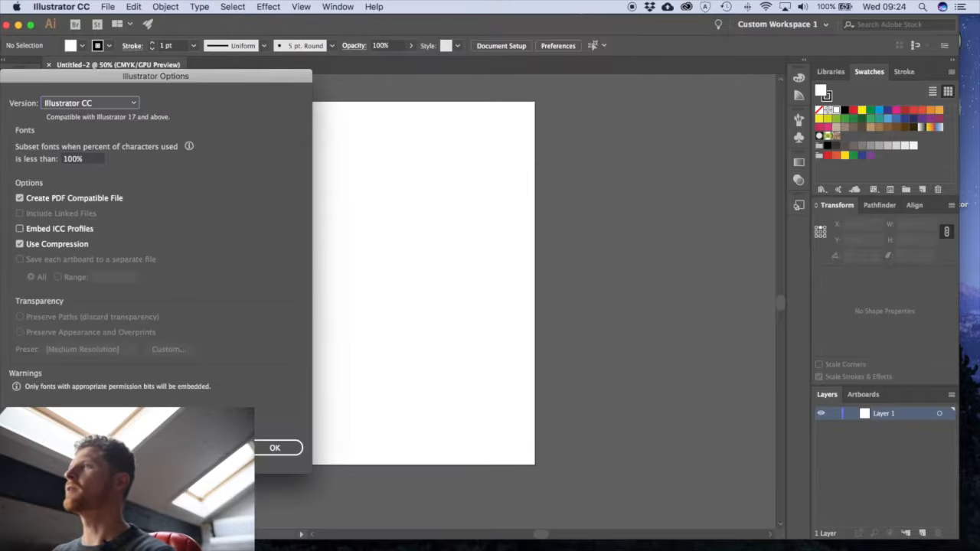
{"action": "key", "text": "Return"}
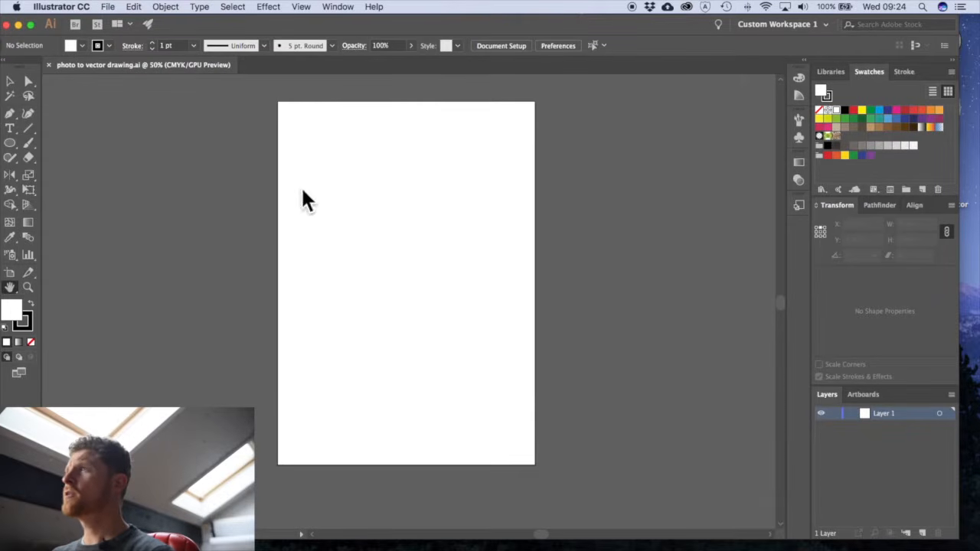
- Show the rulers around the artboard
{"action": "left_click", "coordinate": [300, 7]}
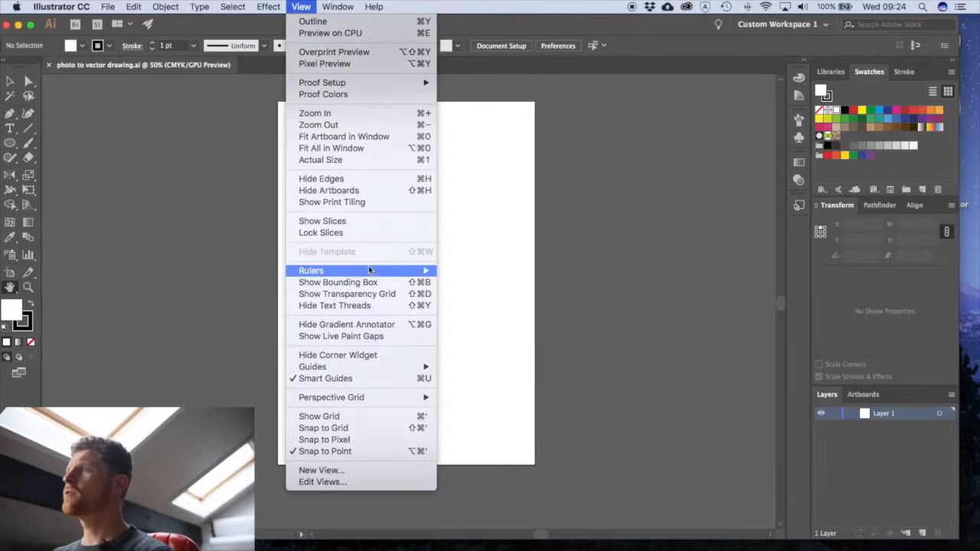
{"action": "mouse_move", "coordinate": [370, 271]}
{"action": "left_click", "coordinate": [464, 272]}
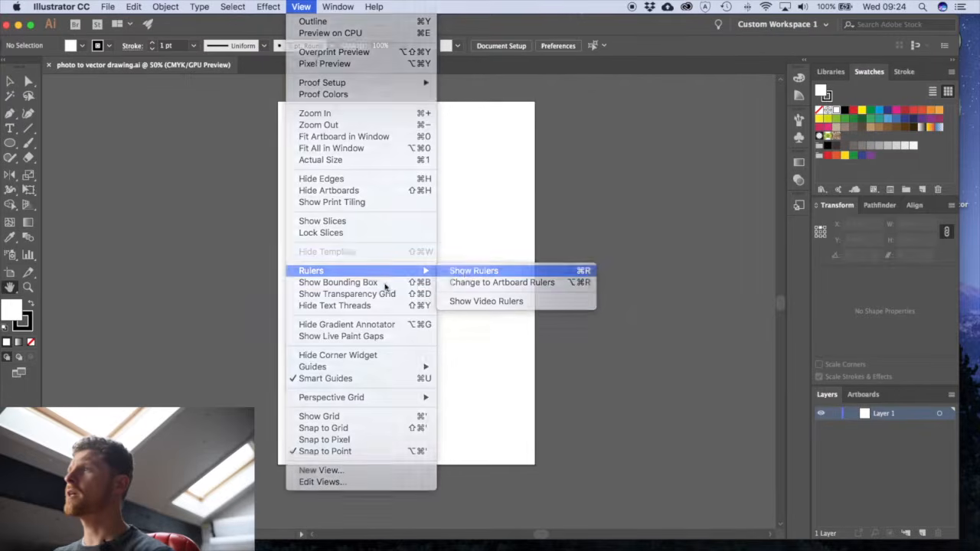
{"action": "scroll", "coordinate": [383, 253], "scroll_direction": "up", "scroll_amount": 2}
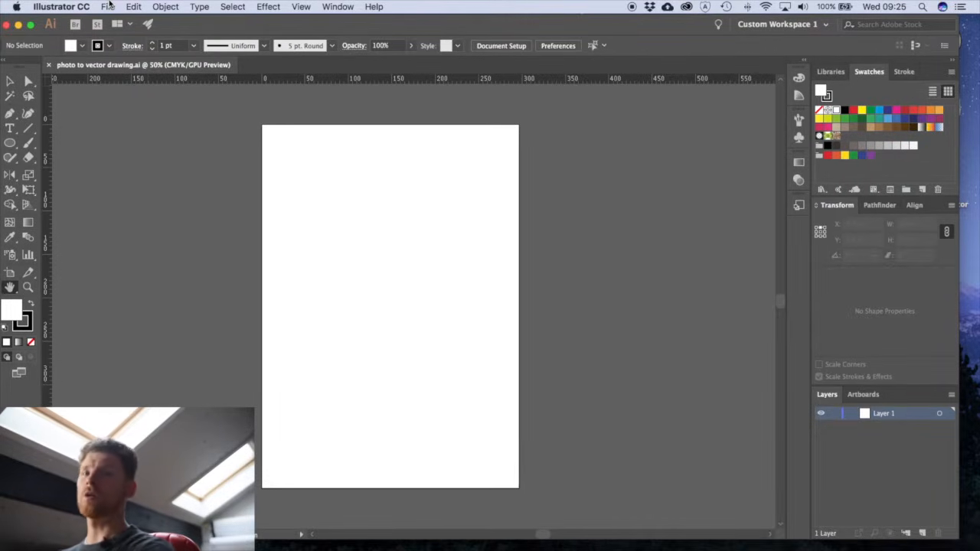
- Place the sketch photo IMG_7513.JPG from the Photo to vector Drawing folder into the document at its original size
{"action": "left_click", "coordinate": [109, 6]}
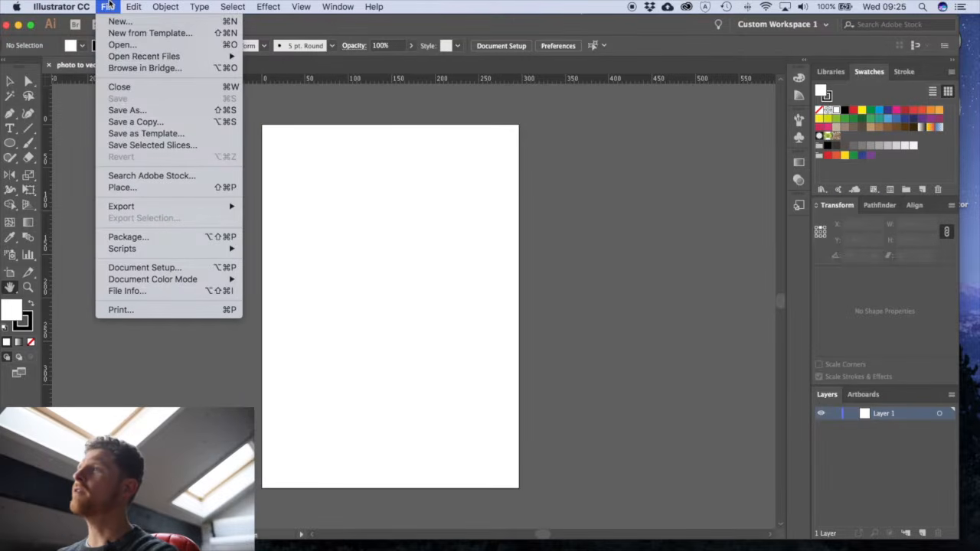
{"action": "left_click", "coordinate": [174, 187]}
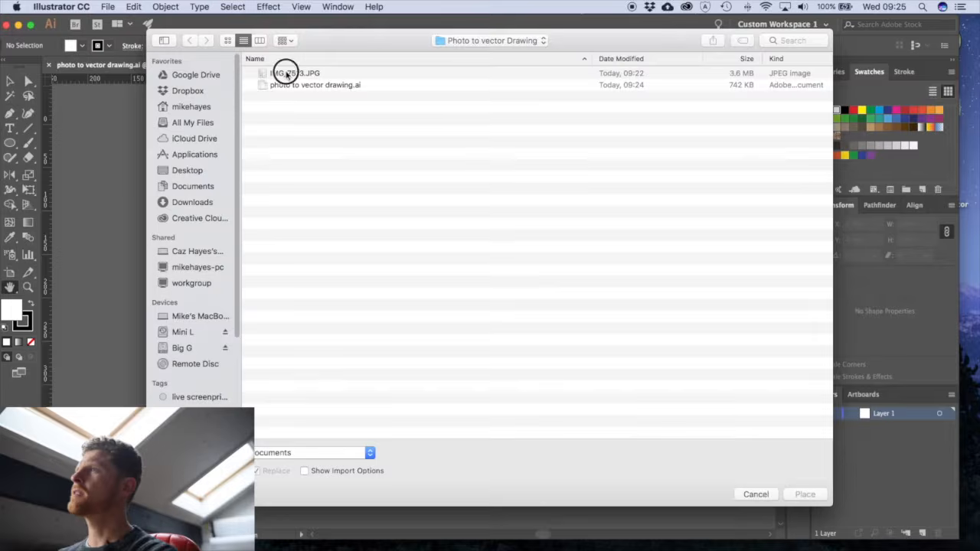
{"action": "left_click", "coordinate": [288, 73]}
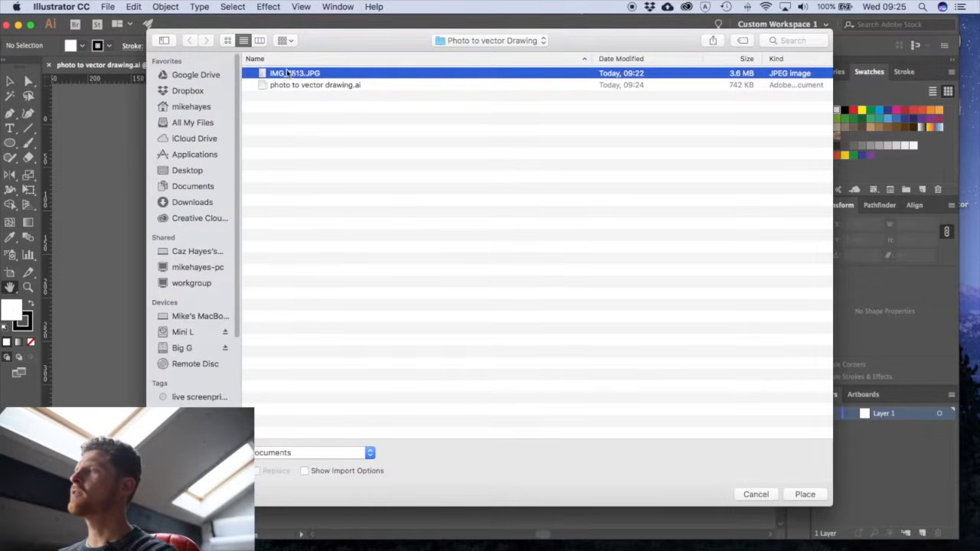
{"action": "left_click", "coordinate": [805, 495]}
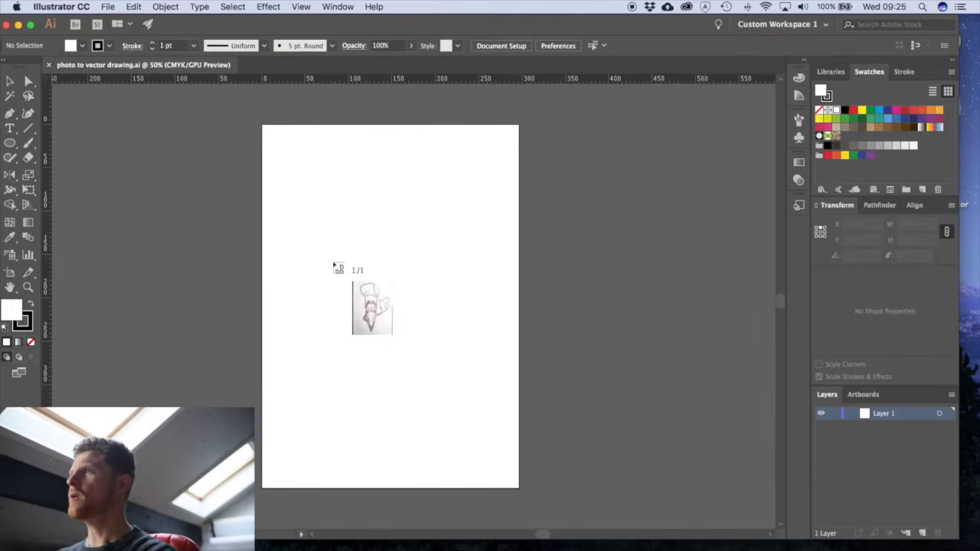
{"action": "left_click", "coordinate": [163, 89]}
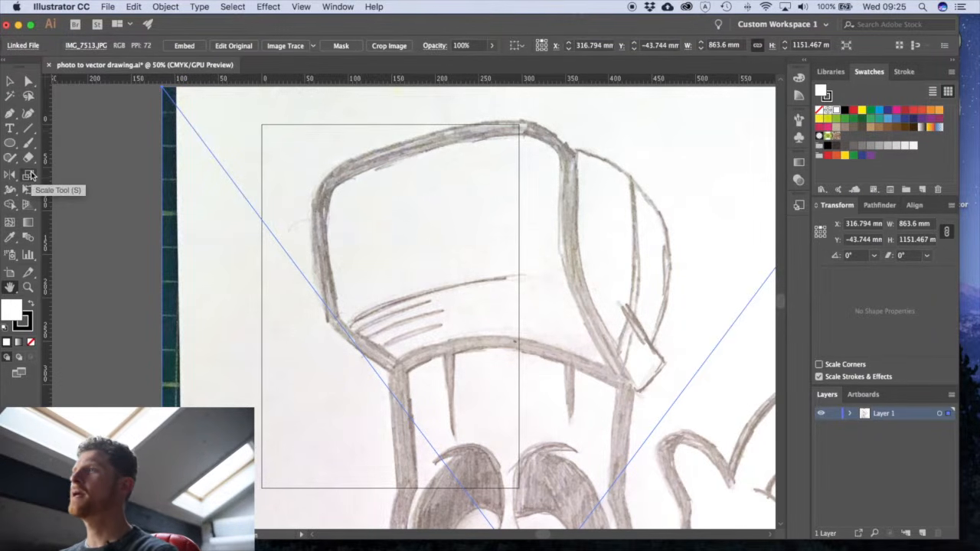
- Scale the placed photo uniformly to 30% with the Scale tool options
{"action": "double_click", "coordinate": [30, 177]}
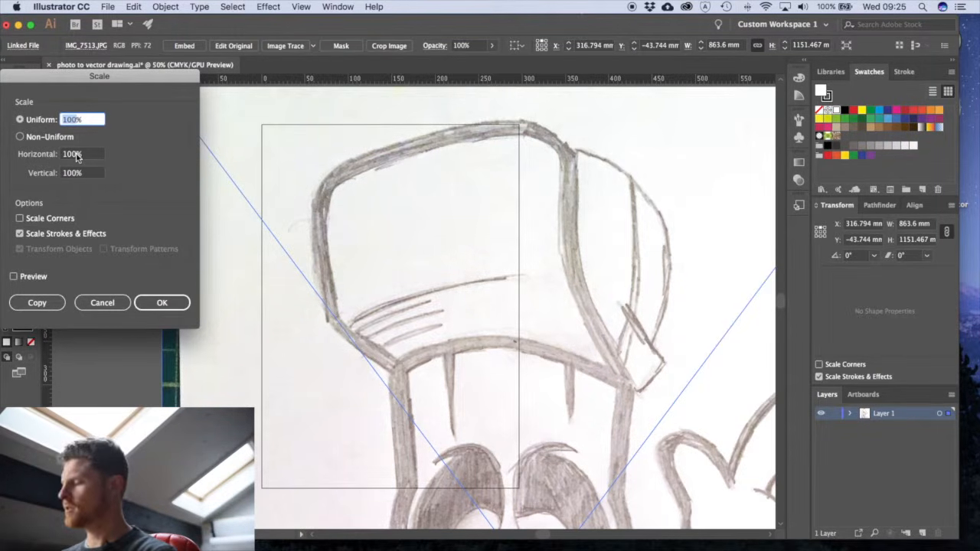
{"action": "type", "text": "30"}
{"action": "key", "text": "Return"}
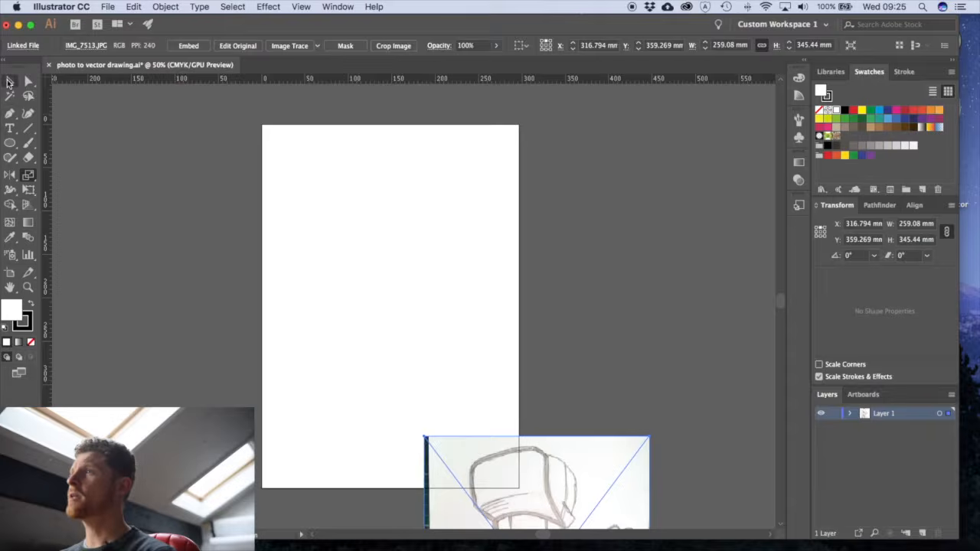
- Move the scaled photo onto the artboard so it sits centred inside the page, and deselect it
{"action": "left_click", "coordinate": [12, 83]}
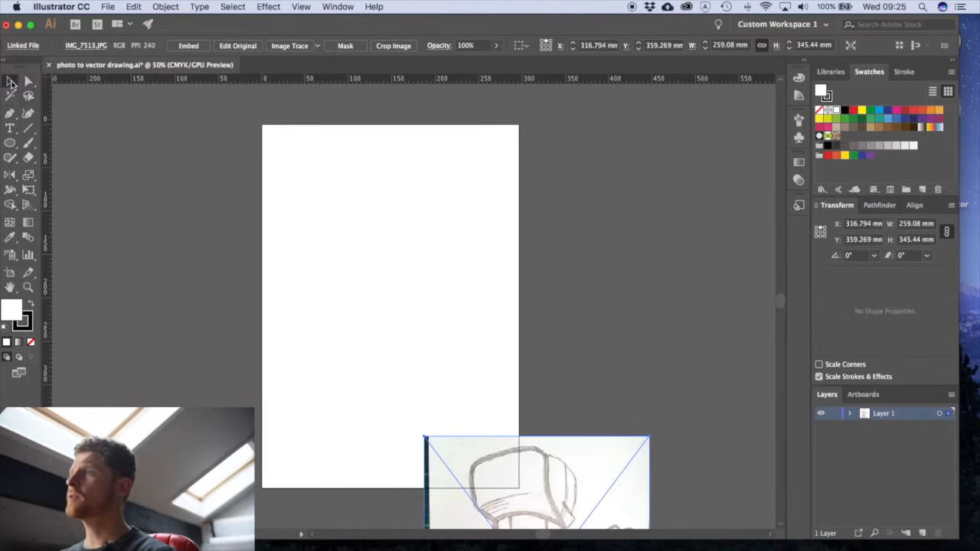
{"action": "mouse_move", "coordinate": [499, 470]}
{"action": "left_mouse_down"}
{"action": "mouse_move", "coordinate": [394, 292]}
{"action": "mouse_move", "coordinate": [348, 184]}
{"action": "mouse_move", "coordinate": [353, 192]}
{"action": "left_mouse_up"}
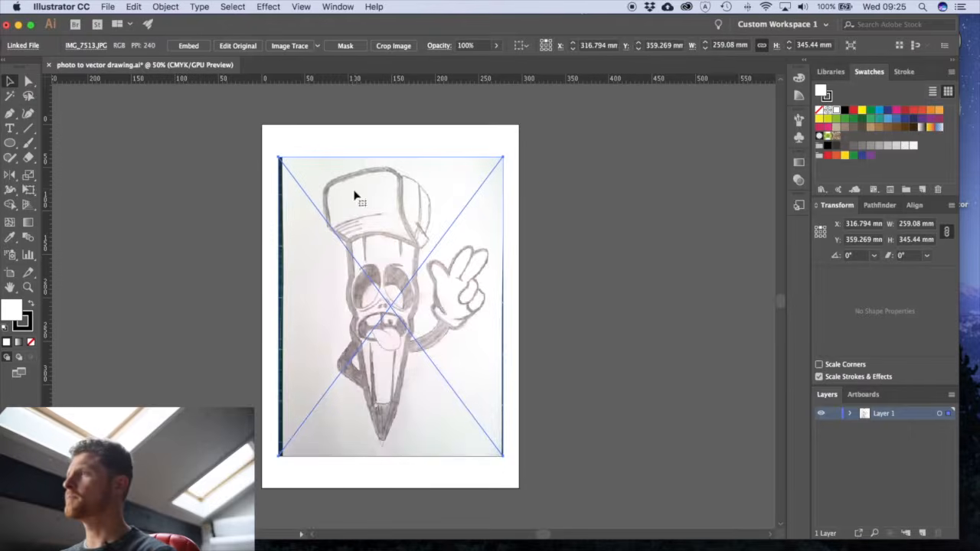
{"action": "left_click", "coordinate": [597, 304]}
{"action": "scroll", "coordinate": [569, 341], "scroll_direction": "down", "scroll_amount": 2}
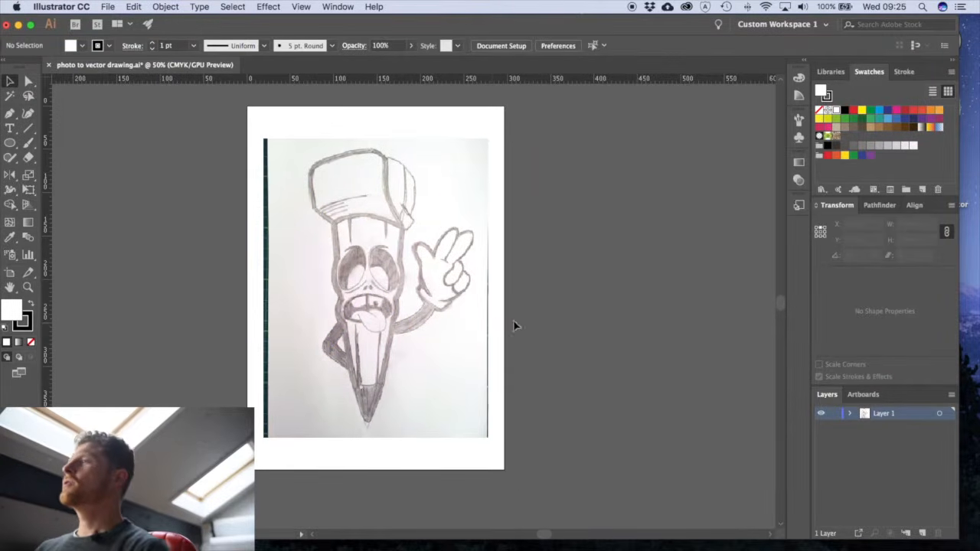
{"action": "left_click", "coordinate": [376, 307]}
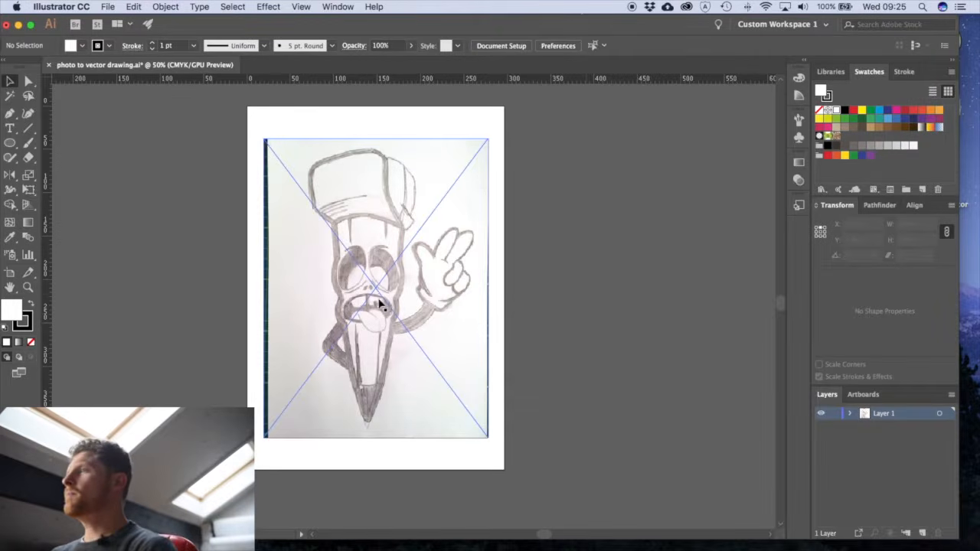
{"action": "left_click", "coordinate": [572, 257]}
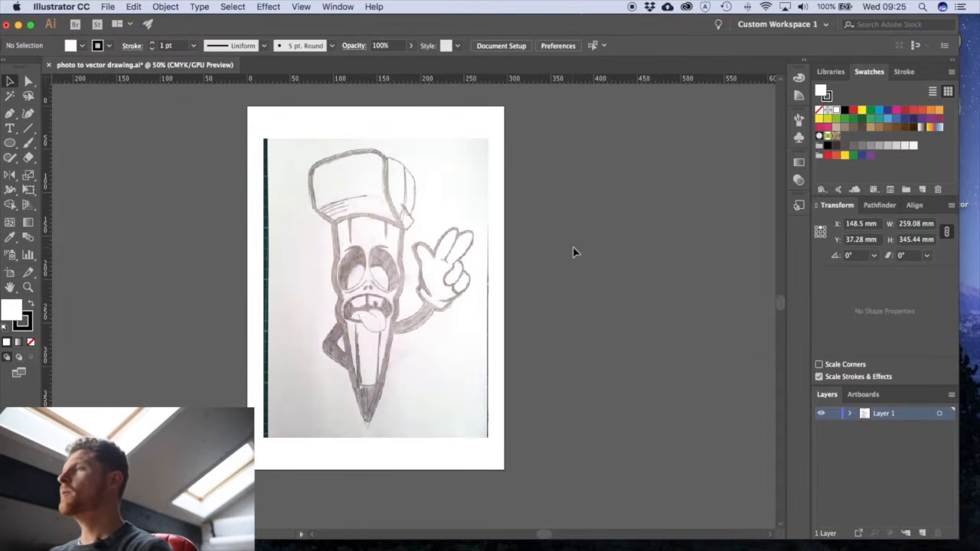
{"action": "left_click", "coordinate": [435, 281]}
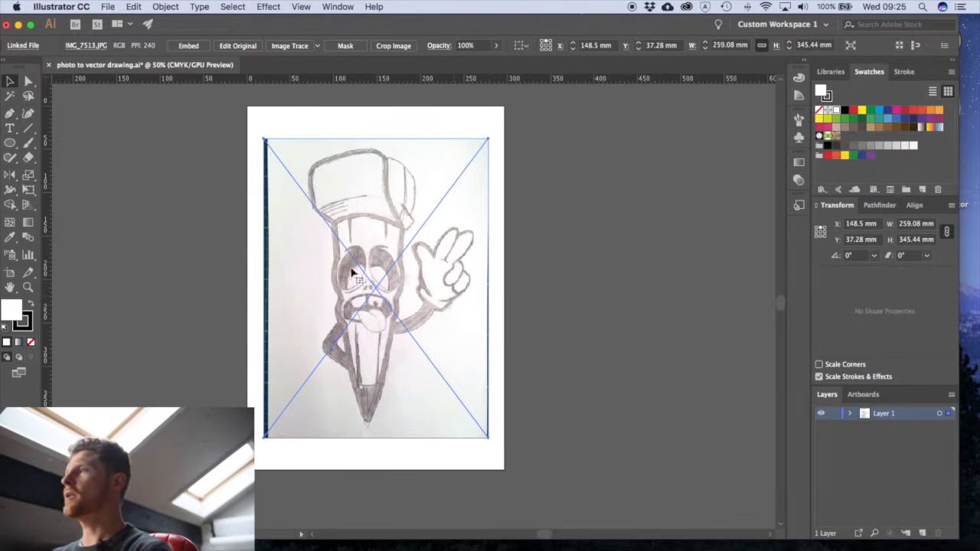
{"action": "left_click", "coordinate": [569, 240]}
{"action": "left_click", "coordinate": [378, 258]}
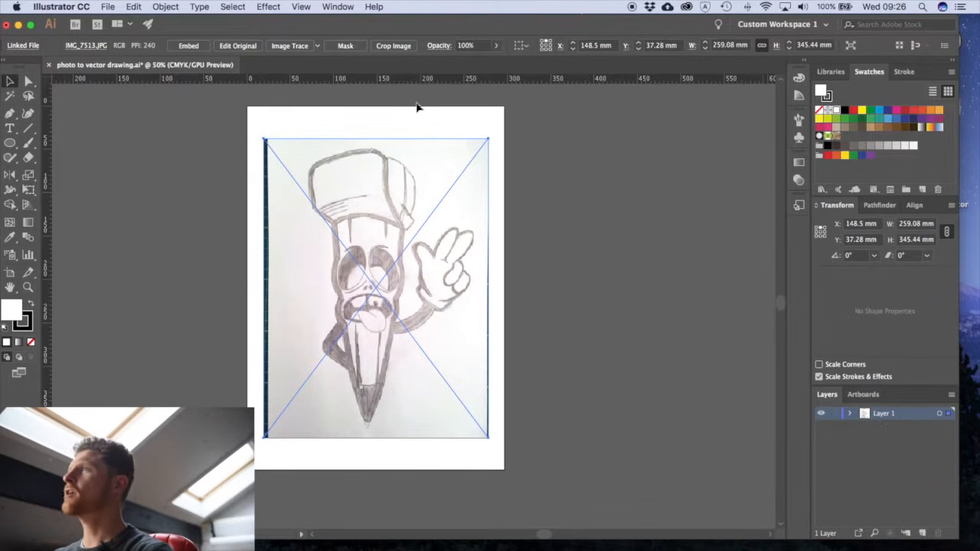
- Lock Layer 1 with the sketch photo in it and add a new layer above it for the drawing
{"action": "left_click", "coordinate": [337, 7]}
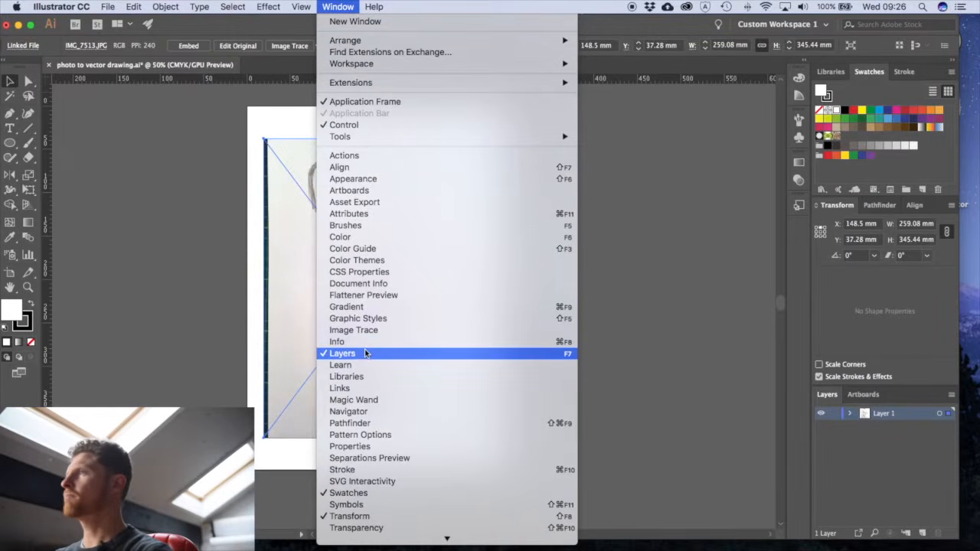
{"action": "left_click", "coordinate": [882, 437]}
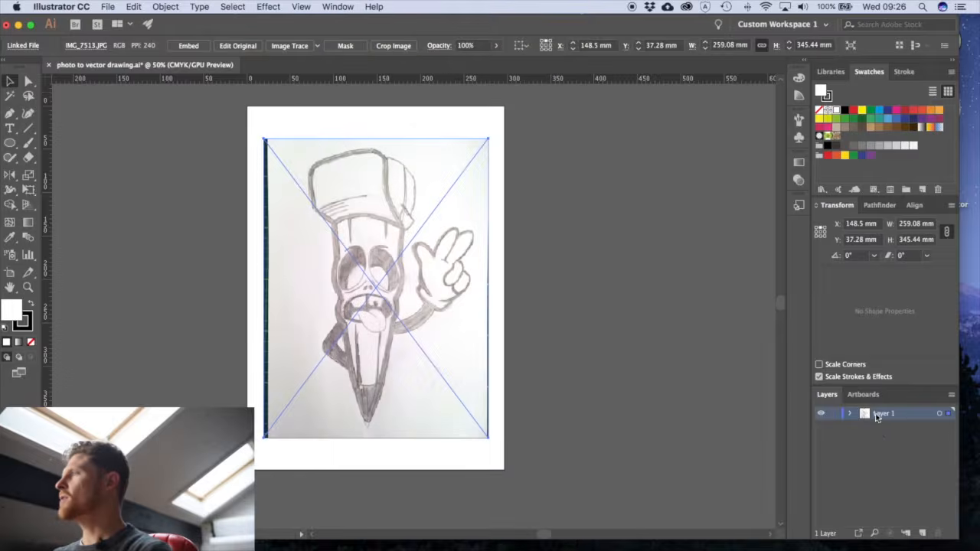
{"action": "left_click", "coordinate": [833, 415]}
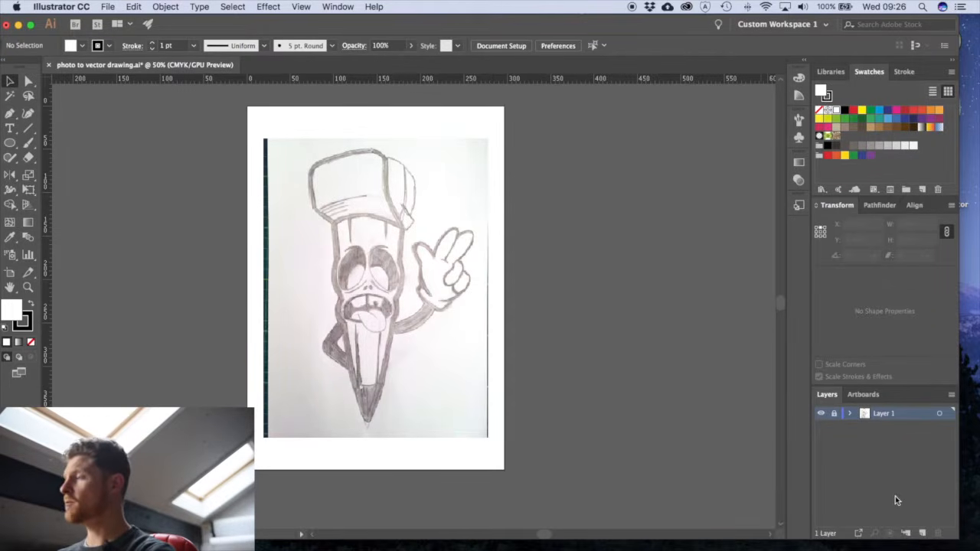
{"action": "left_click", "coordinate": [923, 534]}
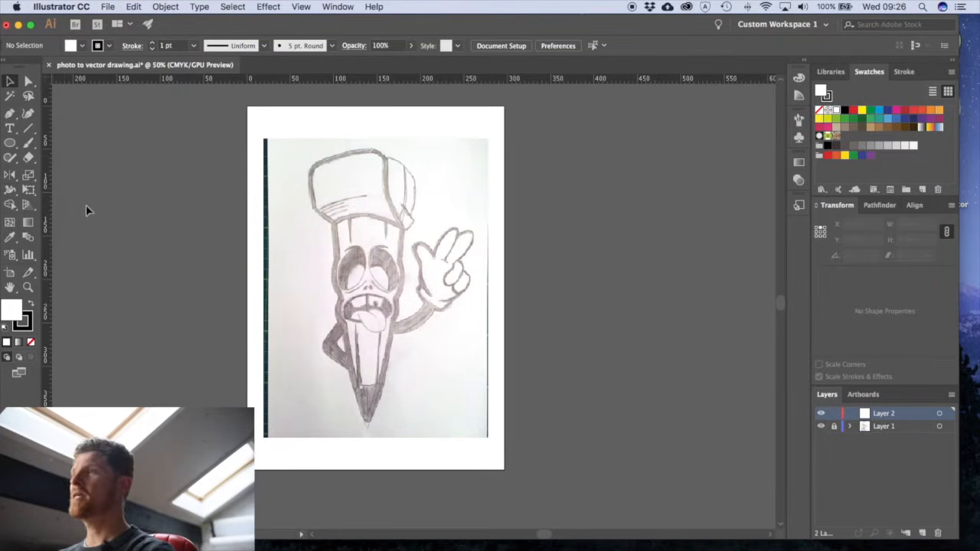
- Try out the Pen tool on the new layer with a freeform shape of straight and curved segments, and delete it
{"action": "key", "text": "p"}
{"action": "left_click", "coordinate": [397, 296]}
{"action": "left_click", "coordinate": [439, 189]}
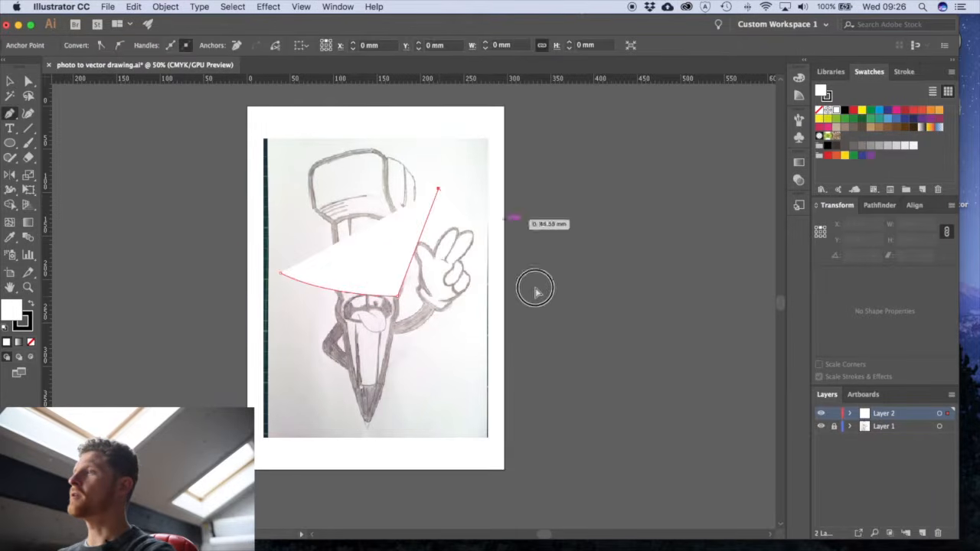
{"action": "left_click", "coordinate": [534, 272]}
{"action": "left_click_drag", "start_coordinate": [495, 352], "coordinate": [429, 380]}
{"action": "left_click_drag", "start_coordinate": [363, 416], "coordinate": [256, 383]}
{"action": "left_click_drag", "start_coordinate": [208, 333], "coordinate": [172, 269]}
{"action": "mouse_move", "coordinate": [177, 233]}
{"action": "left_mouse_down"}
{"action": "mouse_move", "coordinate": [196, 210]}
{"action": "mouse_move", "coordinate": [240, 271]}
{"action": "mouse_move", "coordinate": [328, 295]}
{"action": "left_mouse_up"}
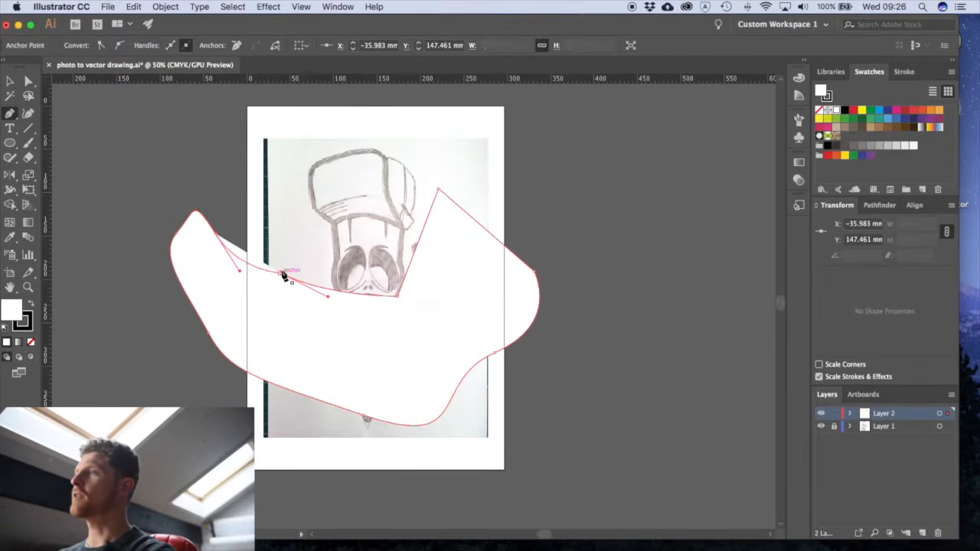
{"action": "key", "text": "v"}
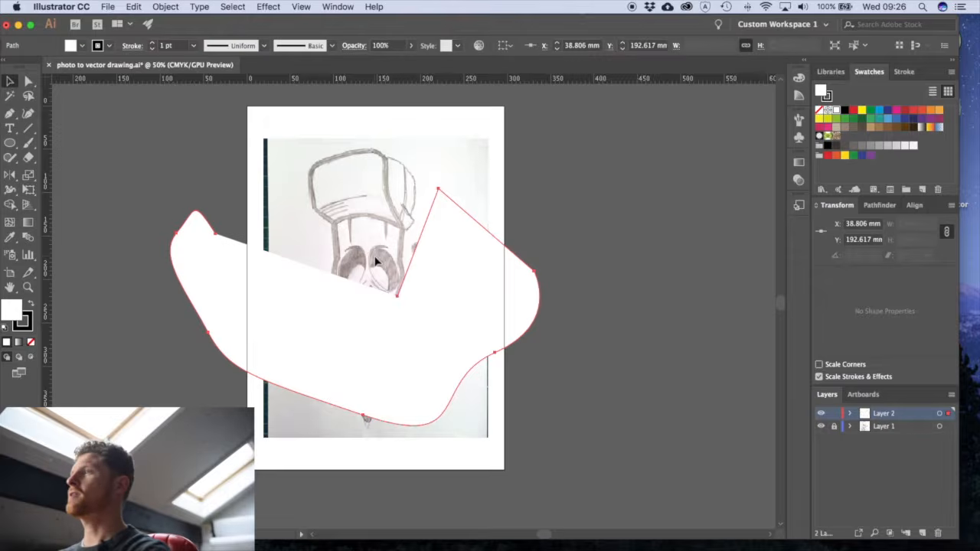
{"action": "key", "text": "Delete"}
- Place a vertical guide through the pencil character's tip to mark its centre line
{"action": "left_click_drag", "start_coordinate": [447, 343], "coordinate": [433, 320]}
{"action": "left_click_drag", "start_coordinate": [339, 351], "coordinate": [501, 323]}
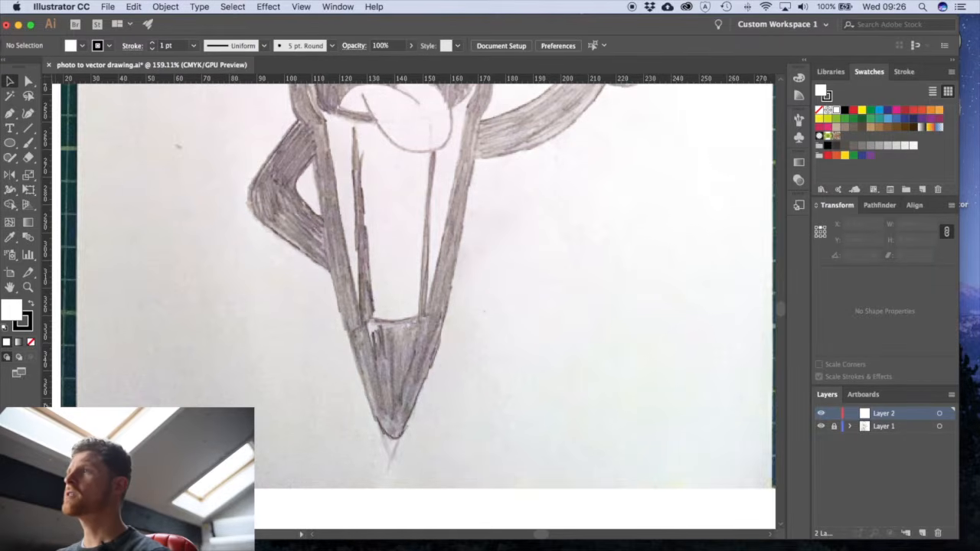
{"action": "left_click", "coordinate": [447, 283], "text": "alt+super"}
{"action": "left_click", "coordinate": [447, 283], "text": "alt+super"}
{"action": "left_click", "coordinate": [446, 282], "text": "alt+super"}
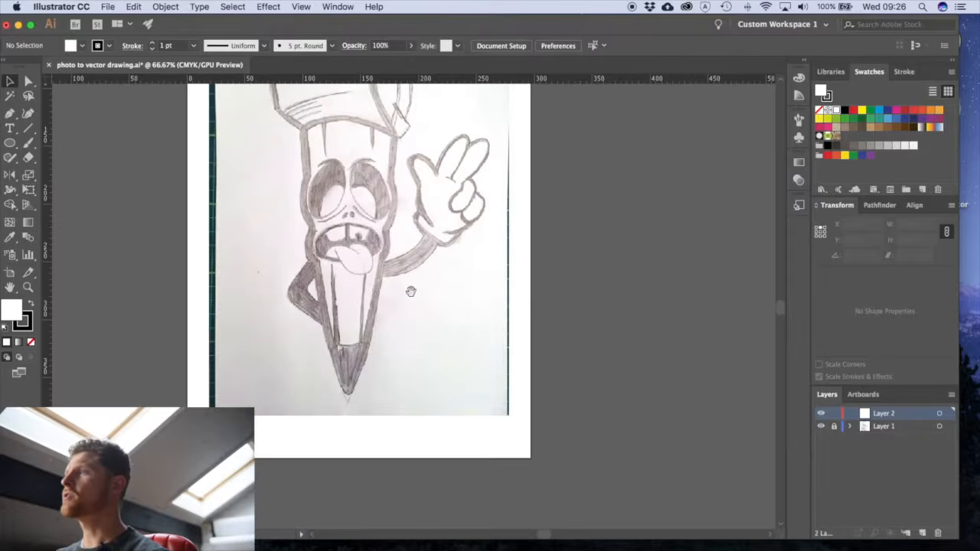
{"action": "left_click_drag", "start_coordinate": [427, 288], "coordinate": [438, 320]}
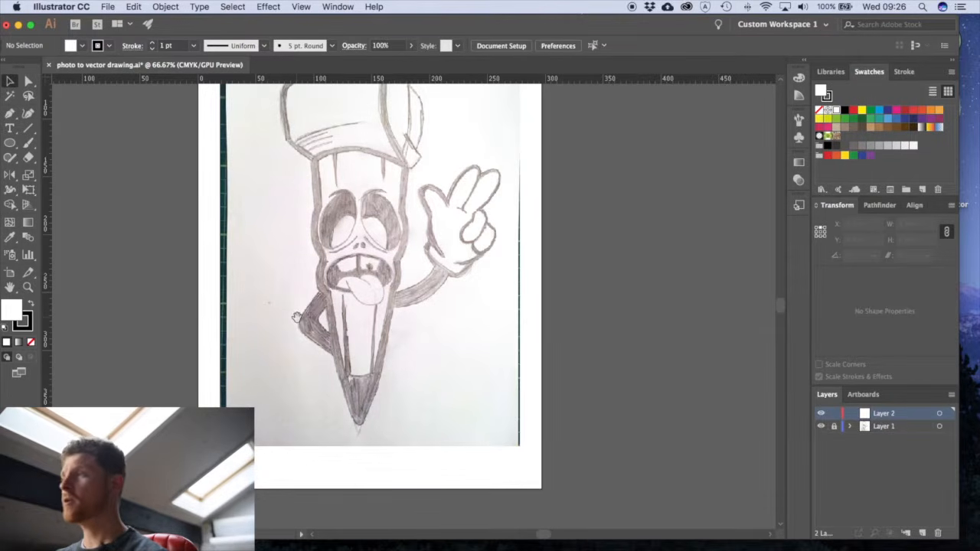
{"action": "left_click", "coordinate": [381, 378], "text": "super"}
{"action": "left_click", "coordinate": [381, 378], "text": "super"}
{"action": "mouse_move", "coordinate": [419, 278]}
{"action": "left_mouse_down"}
{"action": "mouse_move", "coordinate": [403, 324]}
{"action": "mouse_move", "coordinate": [412, 344]}
{"action": "left_mouse_up"}
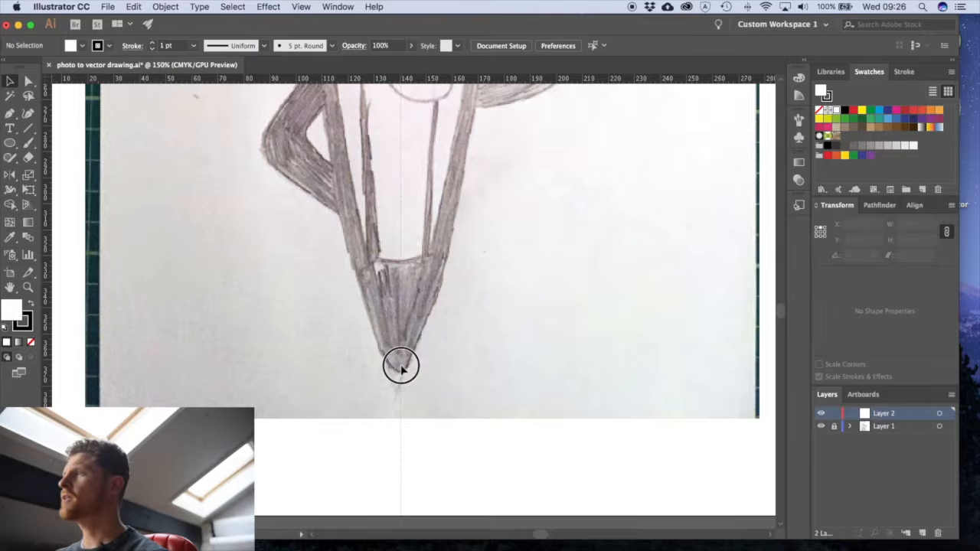
{"action": "left_click_drag", "start_coordinate": [399, 370], "coordinate": [399, 370]}
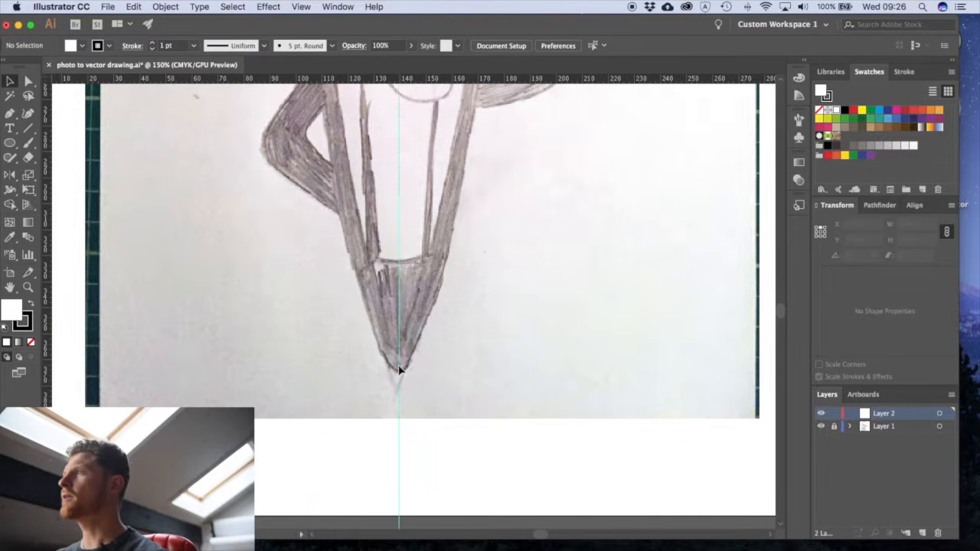
- Examine how the vertical guide runs through the character from cap to tip, and look closely at the eyes
{"action": "left_click", "coordinate": [434, 281], "text": "alt+super"}
{"action": "left_click", "coordinate": [435, 282], "text": "alt+super"}
{"action": "left_click_drag", "start_coordinate": [392, 231], "coordinate": [364, 412]}
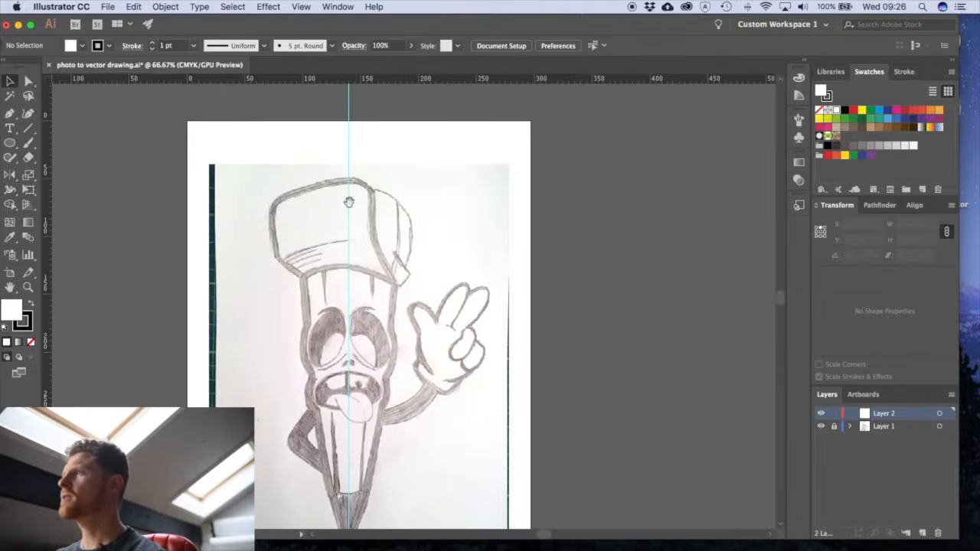
{"action": "left_click_drag", "start_coordinate": [351, 216], "coordinate": [359, 328]}
{"action": "left_click_drag", "start_coordinate": [365, 418], "coordinate": [342, 231]}
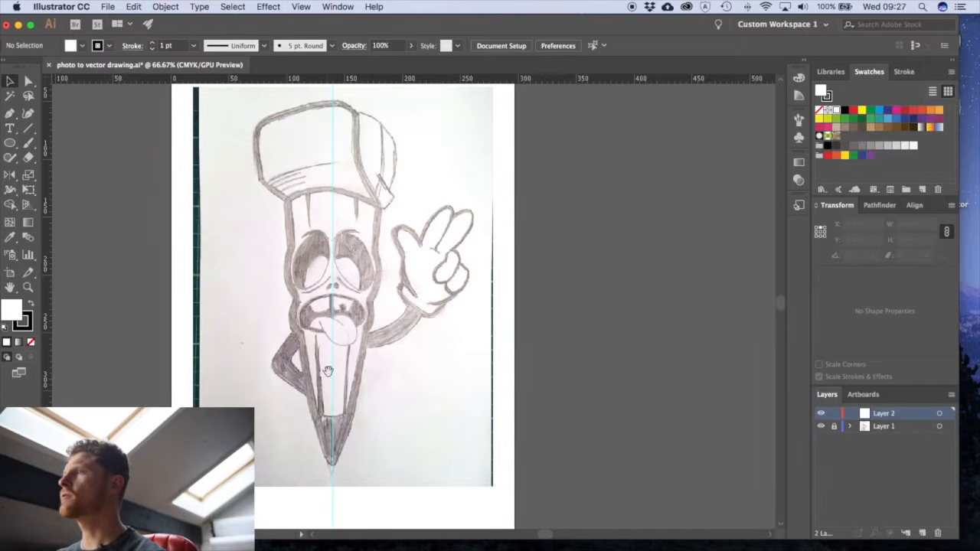
{"action": "left_click_drag", "start_coordinate": [358, 265], "coordinate": [347, 310]}
{"action": "left_click_drag", "start_coordinate": [318, 230], "coordinate": [384, 212]}
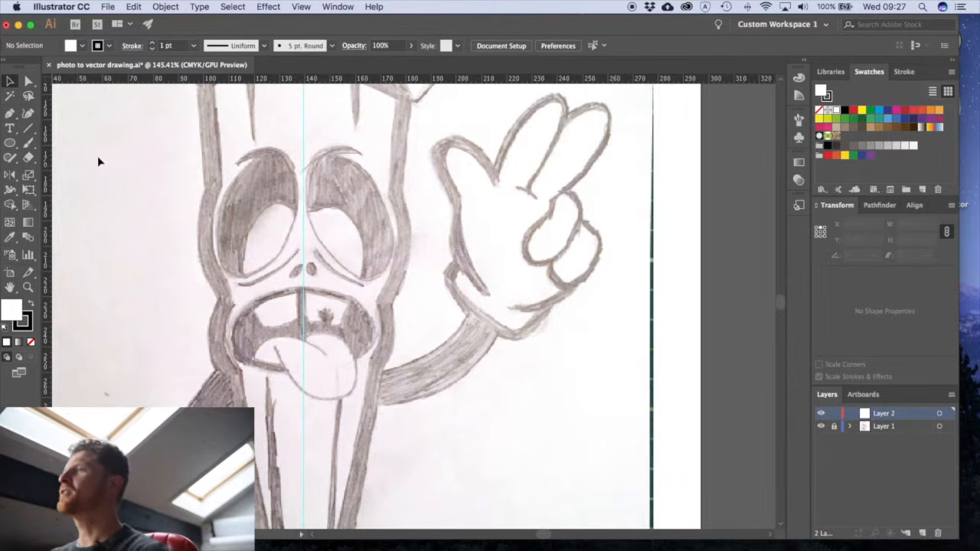
{"action": "mouse_move", "coordinate": [397, 238]}
{"action": "left_mouse_down"}
{"action": "mouse_move", "coordinate": [350, 222]}
{"action": "mouse_move", "coordinate": [354, 297]}
{"action": "left_mouse_up"}
{"action": "left_click_drag", "start_coordinate": [291, 258], "coordinate": [346, 278]}
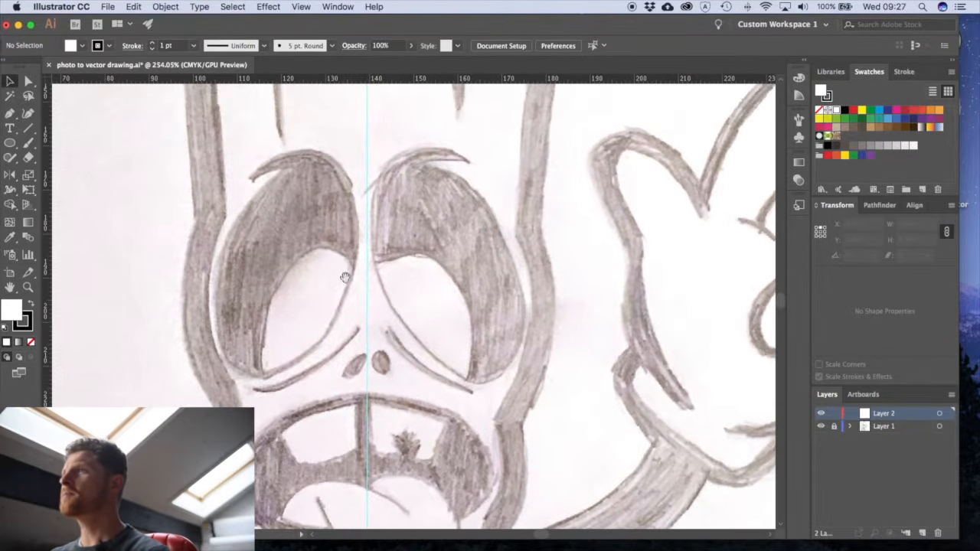
- Try out the Ellipse tool with test ellipses over the character's left eye, undoing each one
{"action": "left_click", "coordinate": [10, 144]}
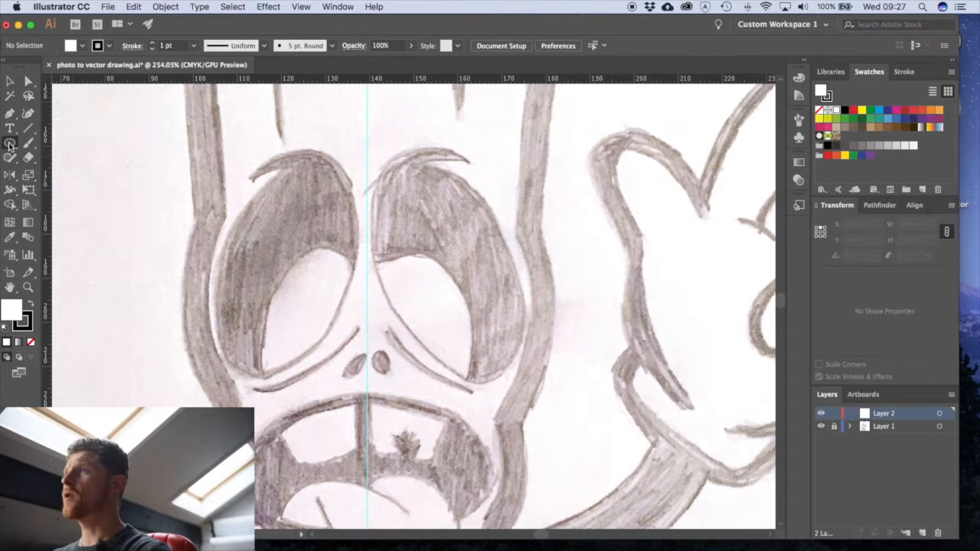
{"action": "left_click_drag", "start_coordinate": [291, 237], "coordinate": [330, 242]}
{"action": "key", "text": "super+z"}
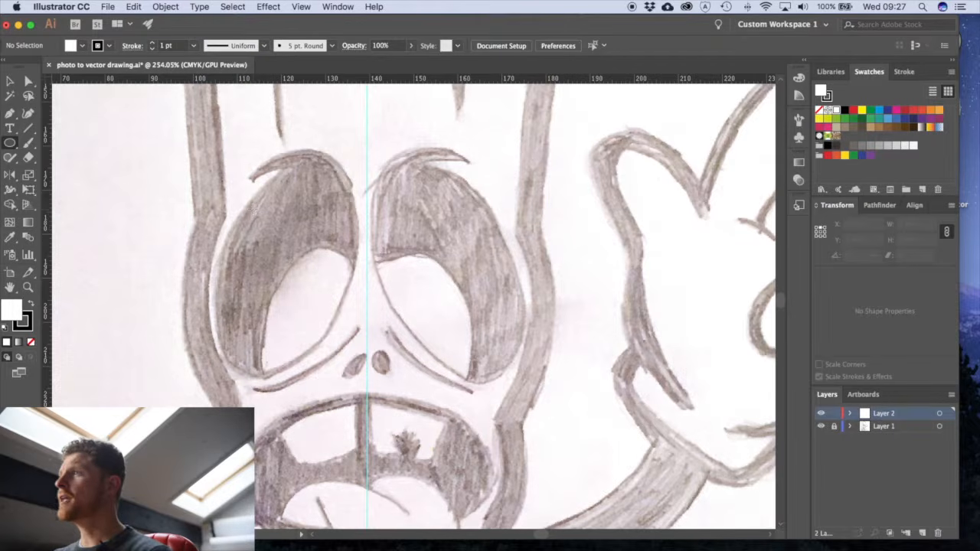
{"action": "left_click_drag", "start_coordinate": [247, 204], "coordinate": [336, 320]}
{"action": "key", "text": "cmd+z"}
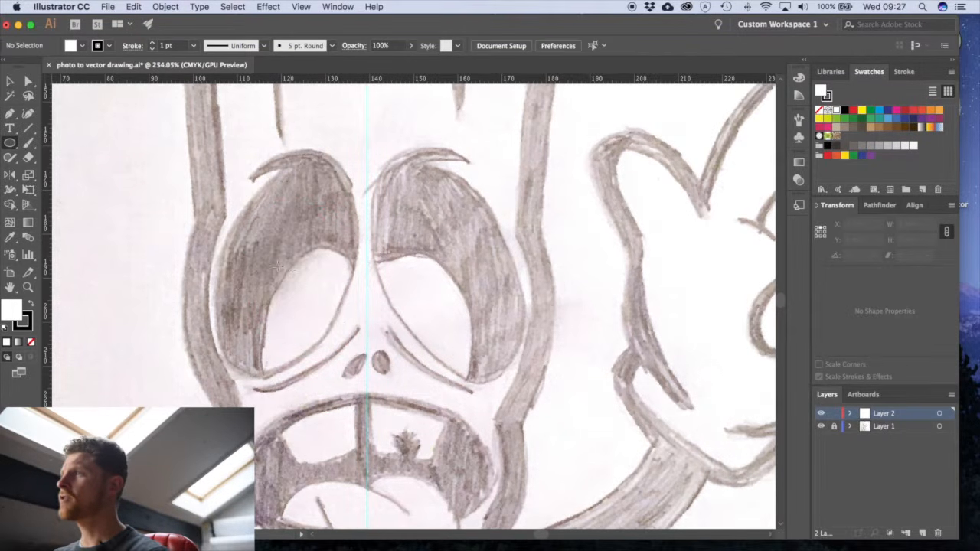
- Draw an ellipse of about 28.9 × 50 mm from the left eye's centre, rotate it to about 339.5° and fit it over the eye
{"action": "left_click_drag", "start_coordinate": [281, 266], "coordinate": [344, 154]}
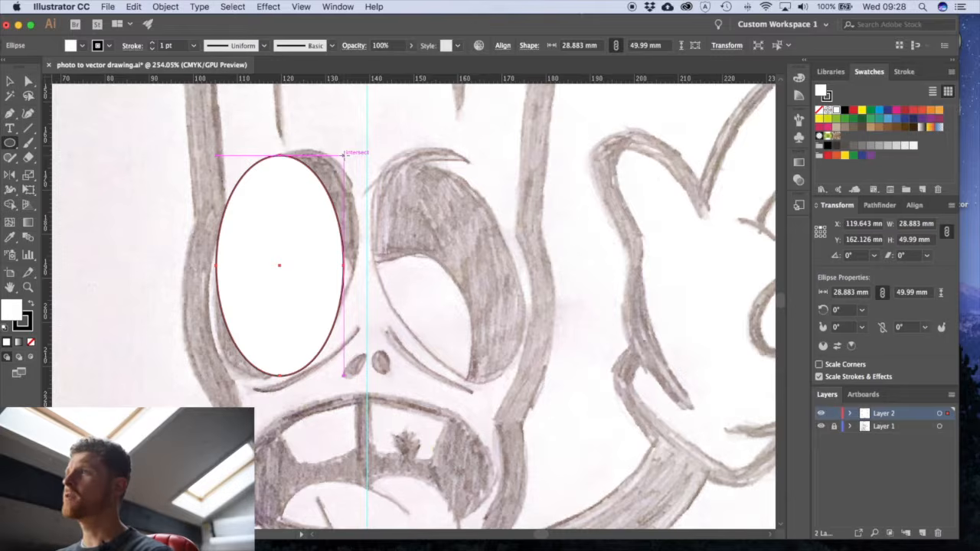
{"action": "key", "text": "r"}
{"action": "left_click_drag", "start_coordinate": [345, 153], "coordinate": [376, 155]}
{"action": "key", "text": "v"}
{"action": "left_click_drag", "start_coordinate": [309, 254], "coordinate": [312, 260]}
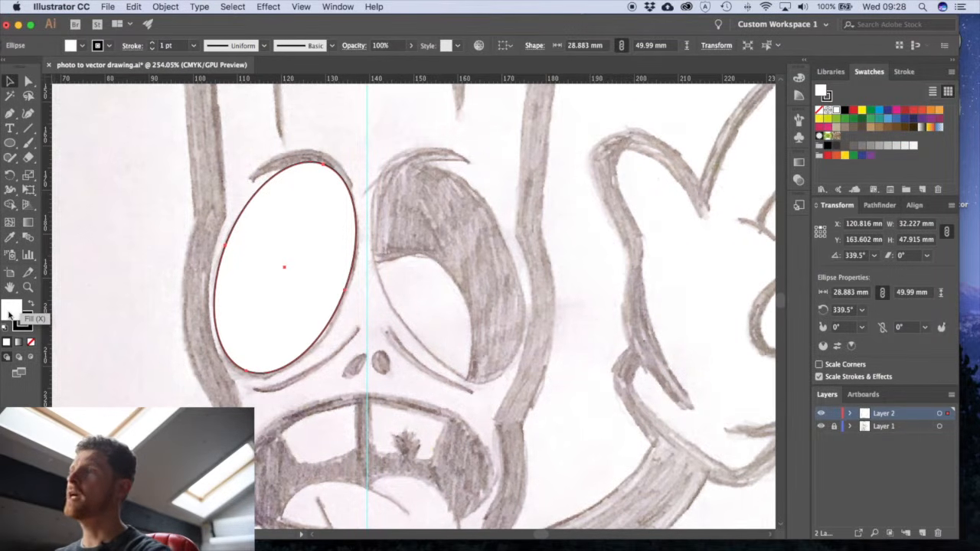
- Remove the fill from the left eye's ellipse and draw a second ellipse of about 22.9 × 35 mm inside it
{"action": "left_click", "coordinate": [31, 342]}
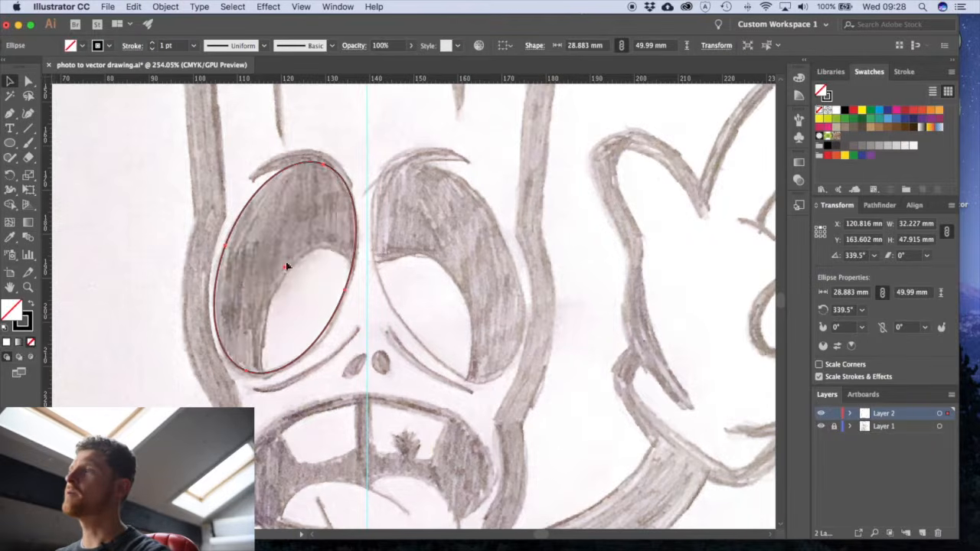
{"action": "left_click", "coordinate": [385, 329]}
{"action": "left_click_drag", "start_coordinate": [11, 147], "coordinate": [54, 176]}
{"action": "left_click_drag", "start_coordinate": [297, 287], "coordinate": [336, 350]}
{"action": "key", "text": "v"}
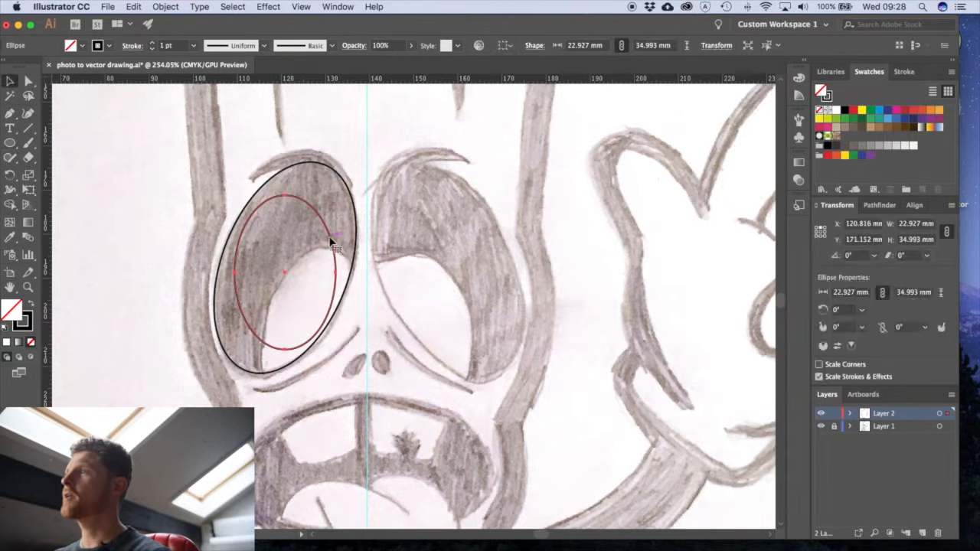
- Move and rotate the smaller ellipse so its upper edge follows the curve of the unshaded area in the left eye
{"action": "left_click_drag", "start_coordinate": [332, 233], "coordinate": [365, 290]}
{"action": "key", "text": "r"}
{"action": "left_click_drag", "start_coordinate": [380, 244], "coordinate": [418, 269]}
{"action": "key", "text": "v"}
{"action": "key", "text": "r"}
{"action": "key", "text": "v"}
{"action": "left_click", "coordinate": [396, 318]}
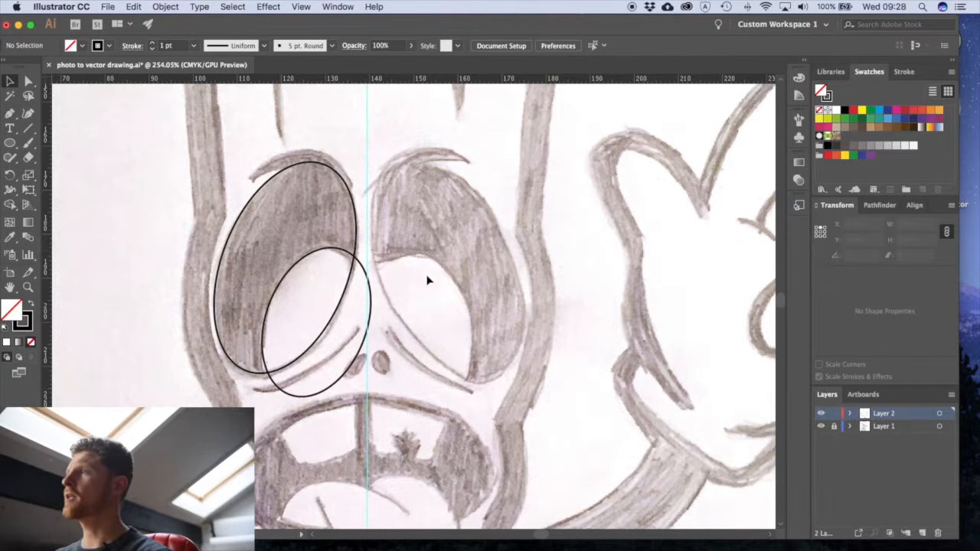
- Show the Pathfinder options in place of the Transform settings and check where Pathfinder is enabled
{"action": "scroll", "coordinate": [419, 272], "scroll_direction": "right", "scroll_amount": 2}
{"action": "scroll", "coordinate": [419, 272], "scroll_direction": "up", "scroll_amount": 1}
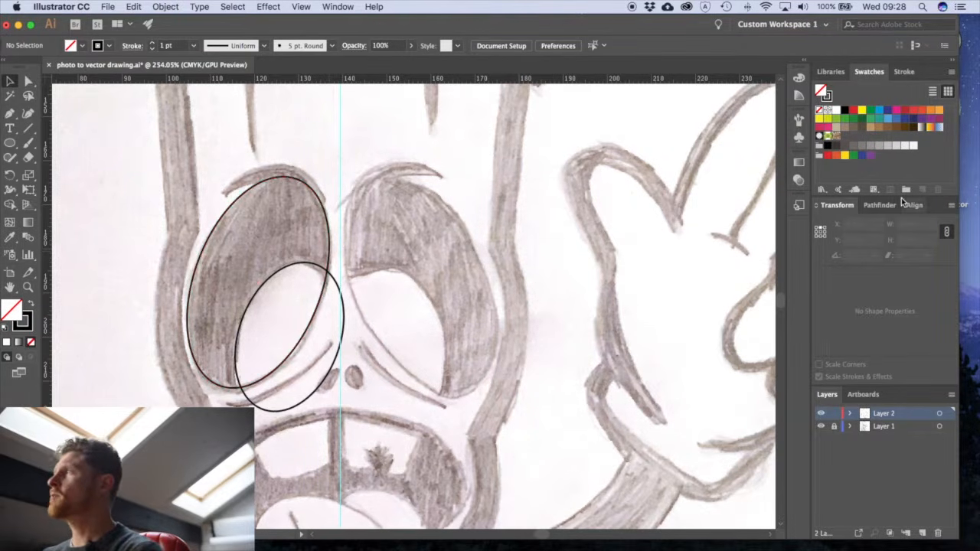
{"action": "left_click", "coordinate": [881, 205]}
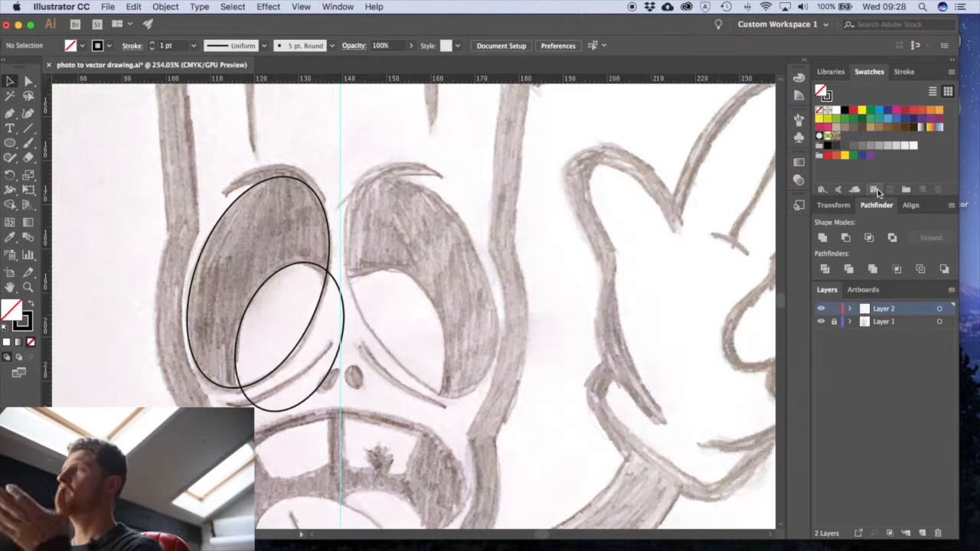
{"action": "left_click", "coordinate": [337, 6]}
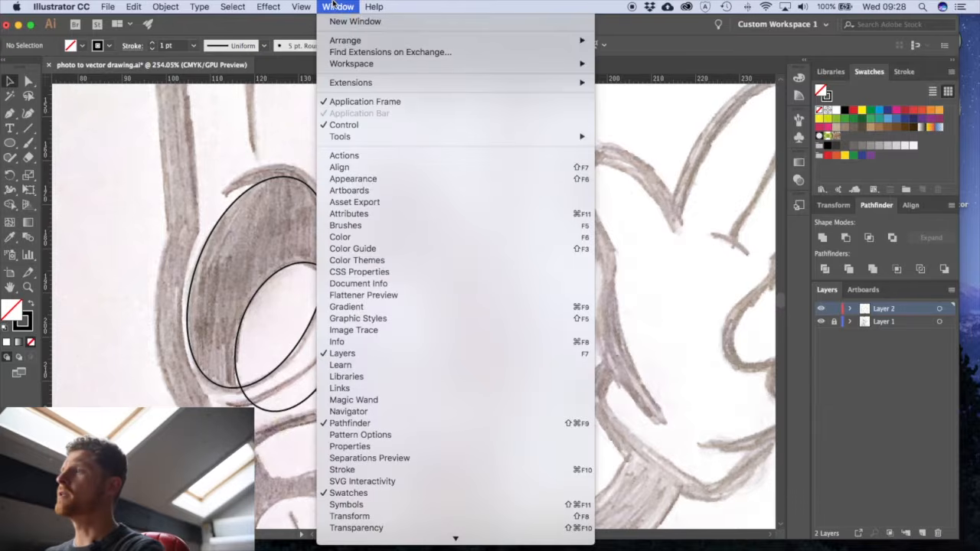
{"action": "left_click", "coordinate": [360, 427]}
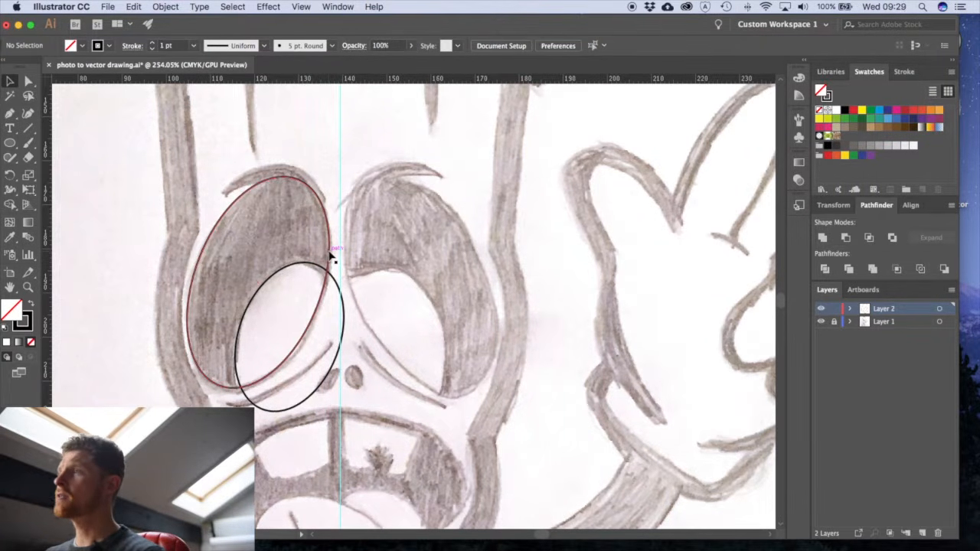
- Copy the large left-eye ellipse and paste the duplicate in front of it
{"action": "left_click", "coordinate": [332, 258]}
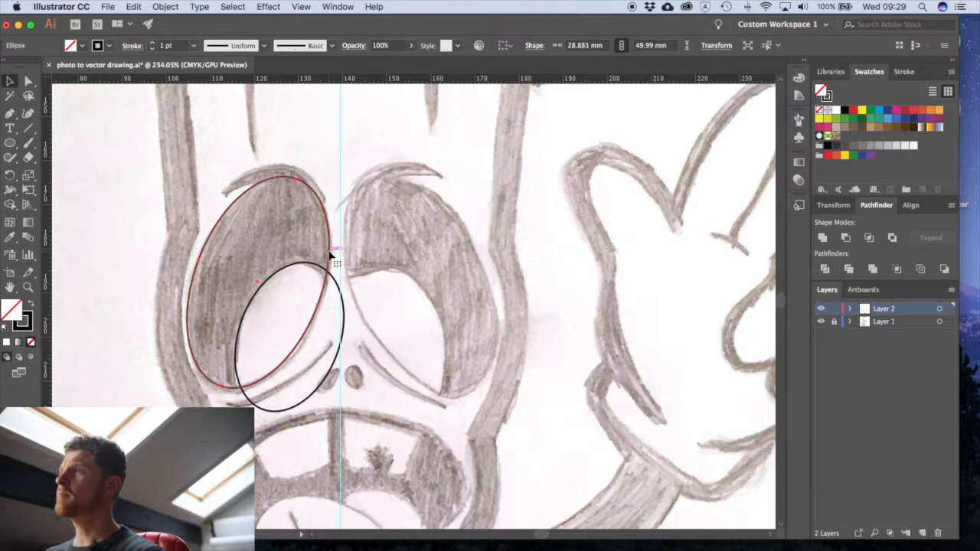
{"action": "left_click", "coordinate": [11, 81]}
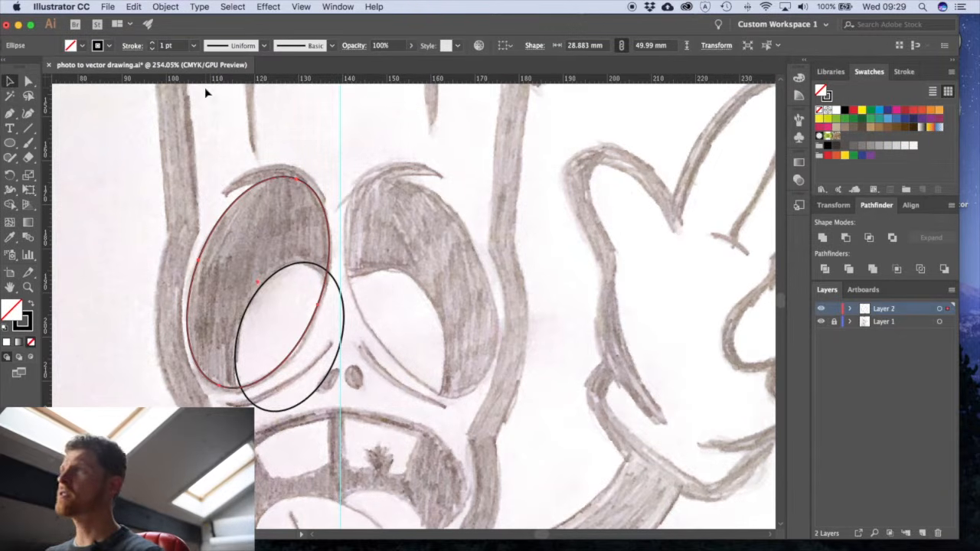
{"action": "left_click", "coordinate": [134, 7]}
{"action": "left_click", "coordinate": [145, 66]}
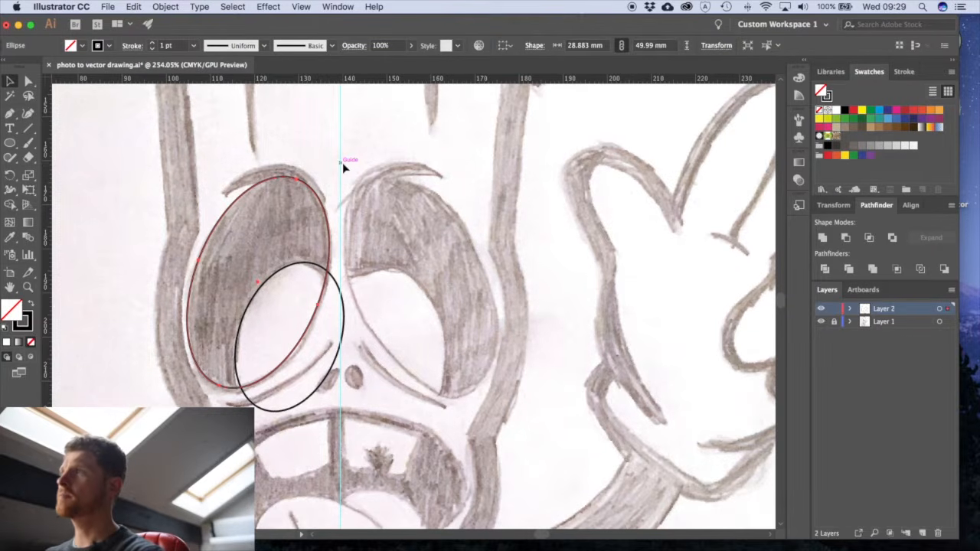
{"action": "left_click", "coordinate": [132, 7]}
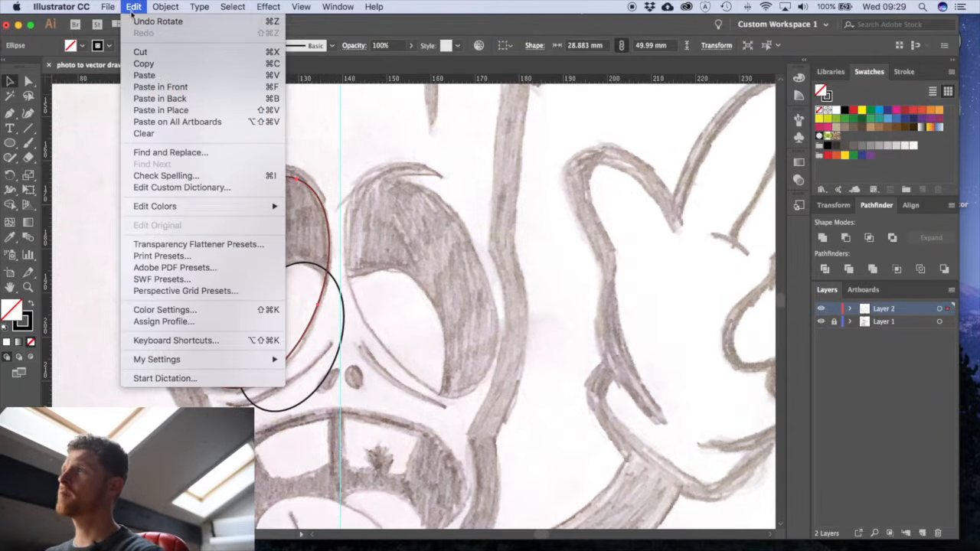
{"action": "left_click", "coordinate": [156, 90]}
{"action": "left_click", "coordinate": [442, 229]}
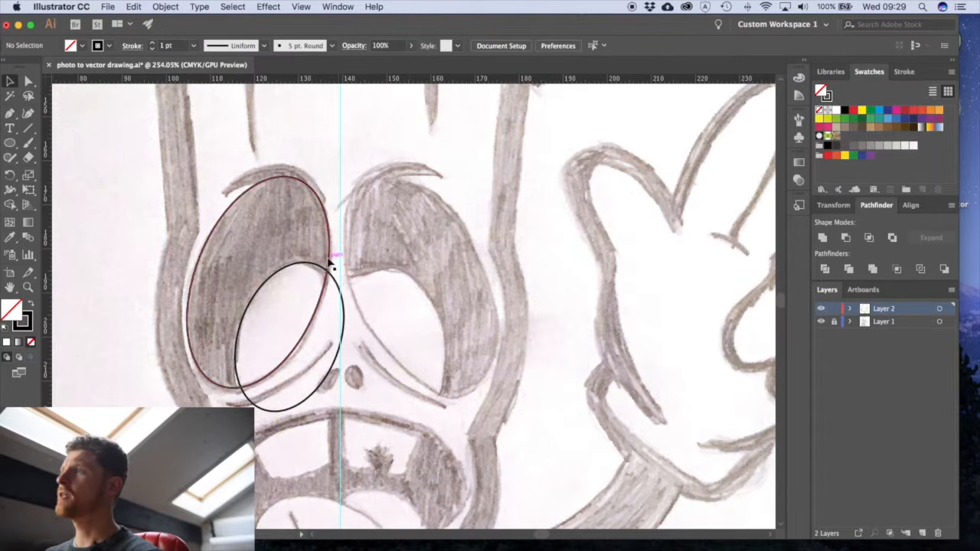
- Intersect the smaller ellipse with the front copy of the large ellipse using Pathfinder
{"action": "left_click", "coordinate": [335, 285]}
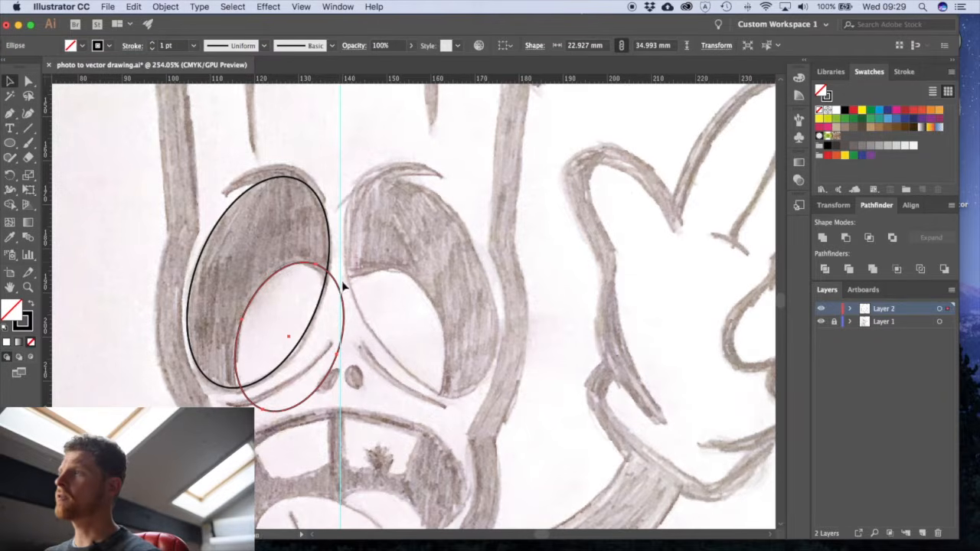
{"action": "left_click", "coordinate": [333, 252], "text": "shift"}
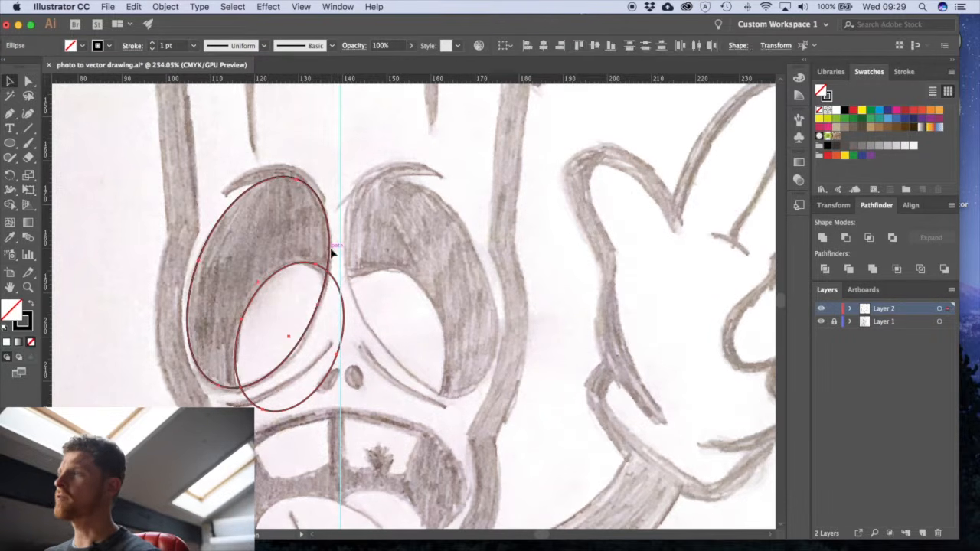
{"action": "left_click", "coordinate": [869, 240]}
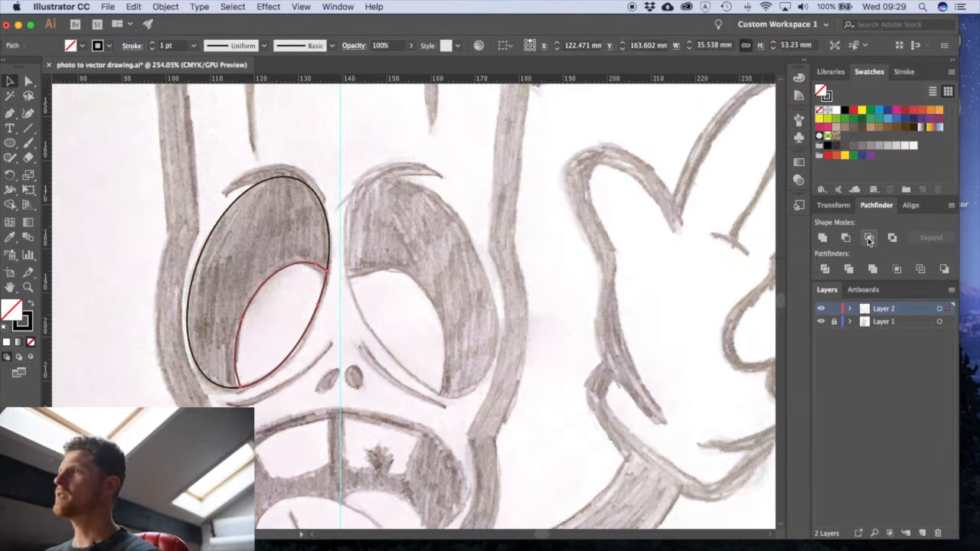
{"action": "left_click", "coordinate": [531, 280]}
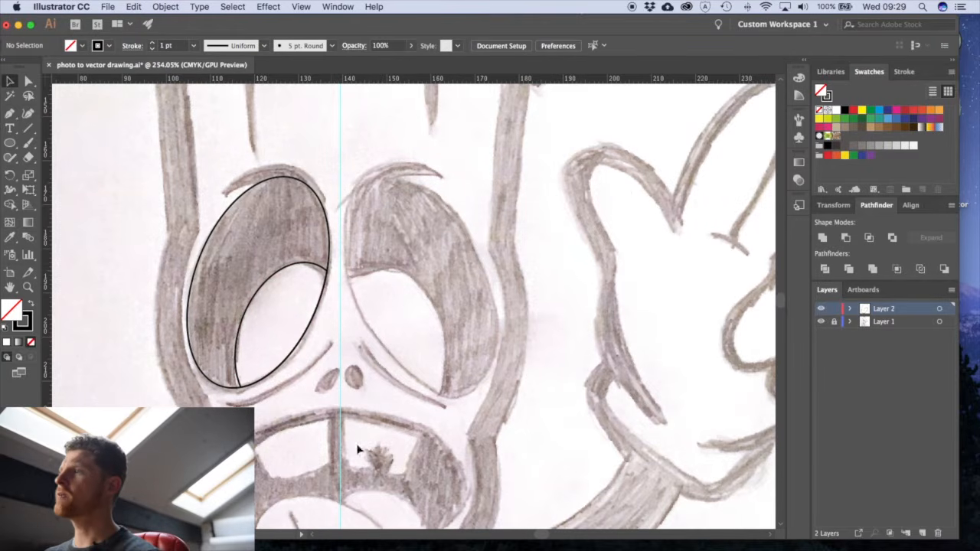
- Fill the intersected shape inside the left eye with white from the swatches
{"action": "mouse_move", "coordinate": [317, 269]}
{"action": "left_mouse_down"}
{"action": "mouse_move", "coordinate": [235, 241]}
{"action": "mouse_move", "coordinate": [224, 254]}
{"action": "mouse_move", "coordinate": [337, 304]}
{"action": "left_mouse_up"}
{"action": "left_click", "coordinate": [335, 310]}
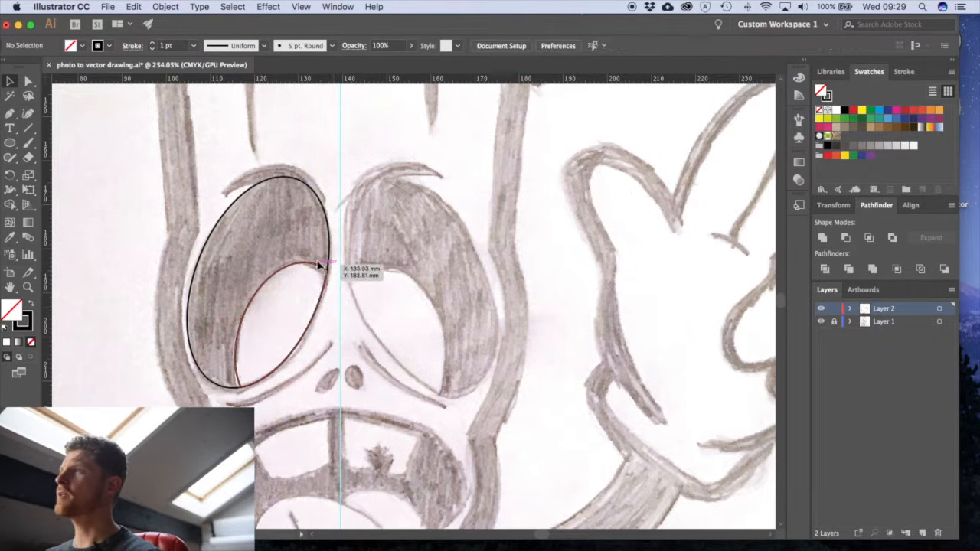
{"action": "left_click", "coordinate": [317, 265]}
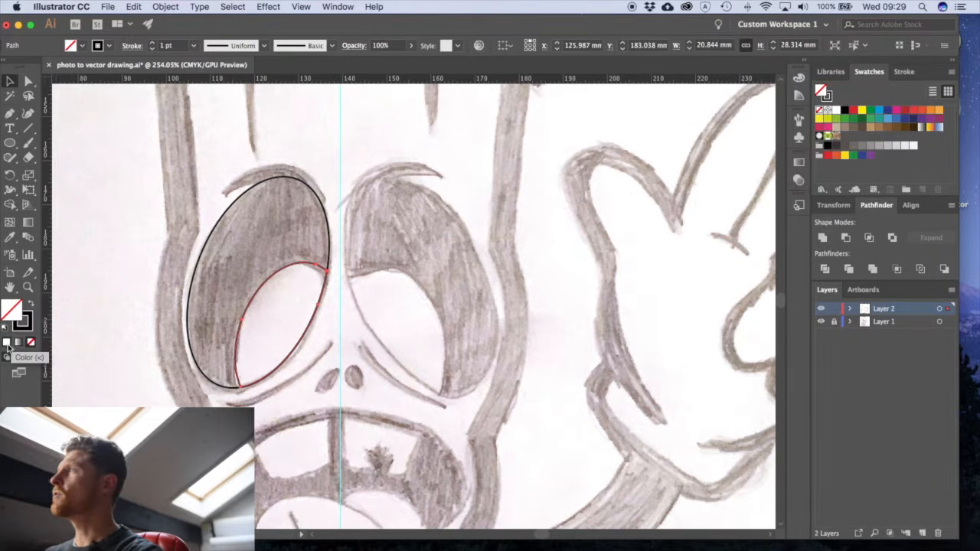
{"action": "left_click", "coordinate": [335, 6]}
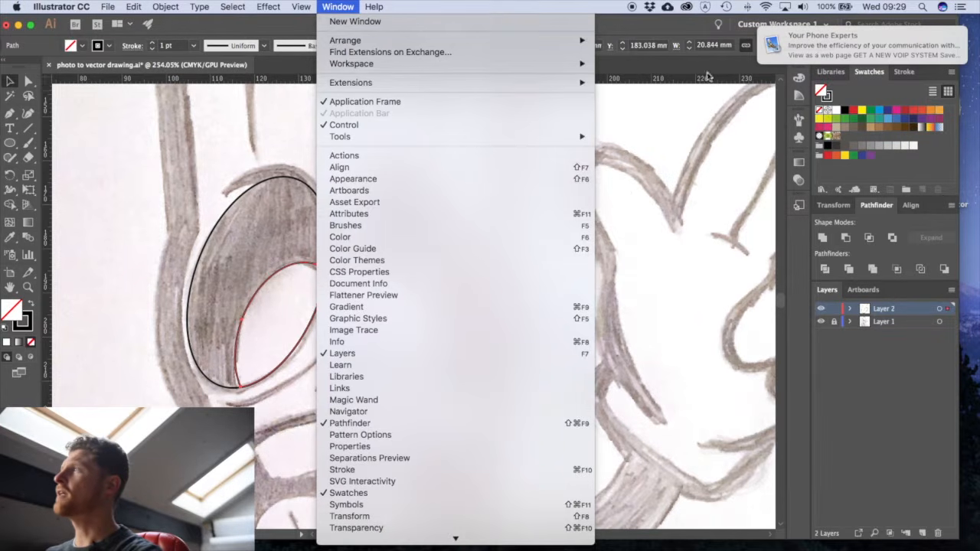
{"action": "left_click_drag", "start_coordinate": [799, 47], "coordinate": [881, 50]}
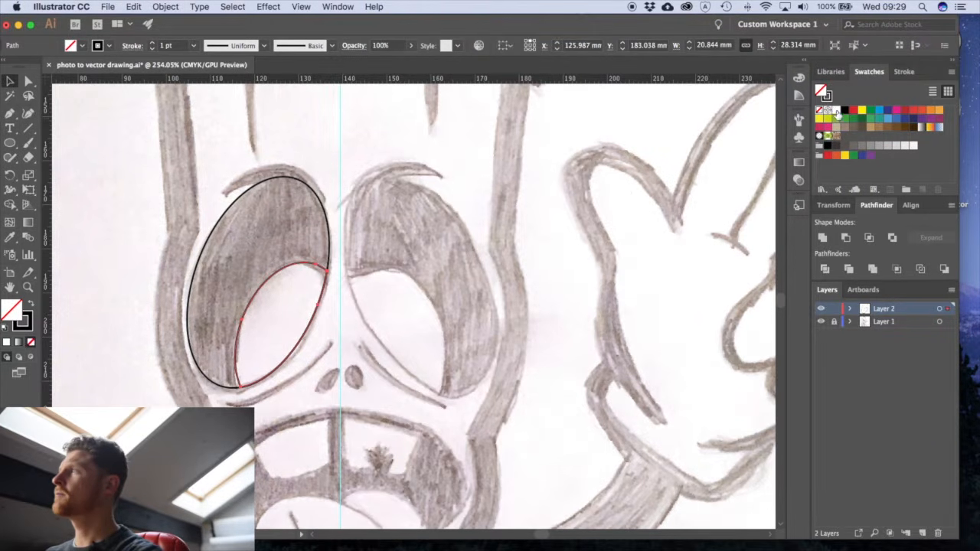
{"action": "left_click", "coordinate": [338, 6]}
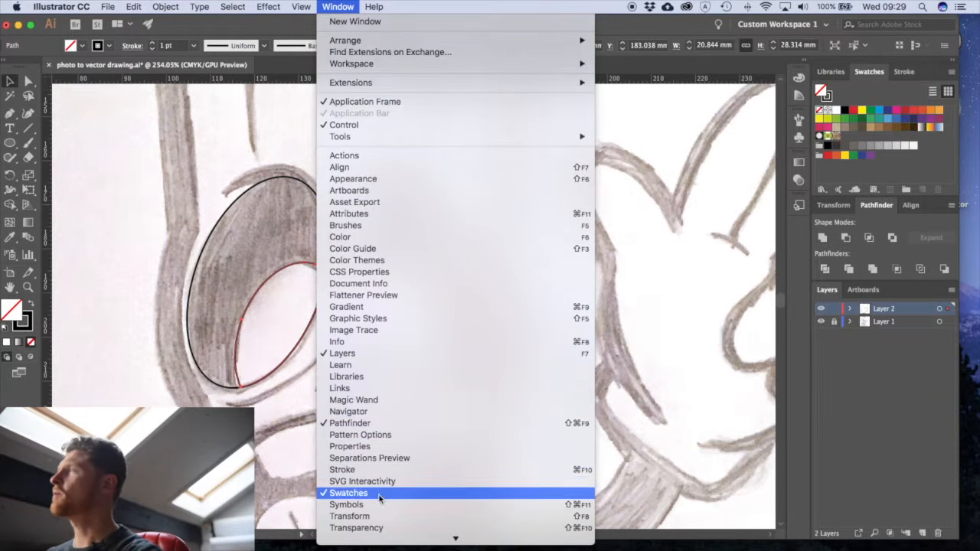
{"action": "left_click", "coordinate": [843, 100]}
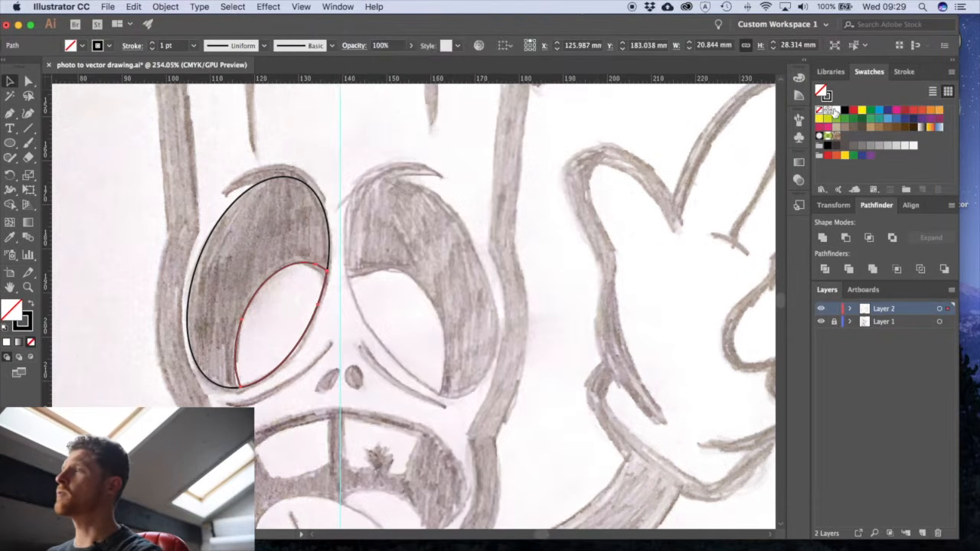
{"action": "left_click", "coordinate": [837, 110]}
- Fill the large left-eye ellipse with black
{"action": "left_click", "coordinate": [319, 197]}
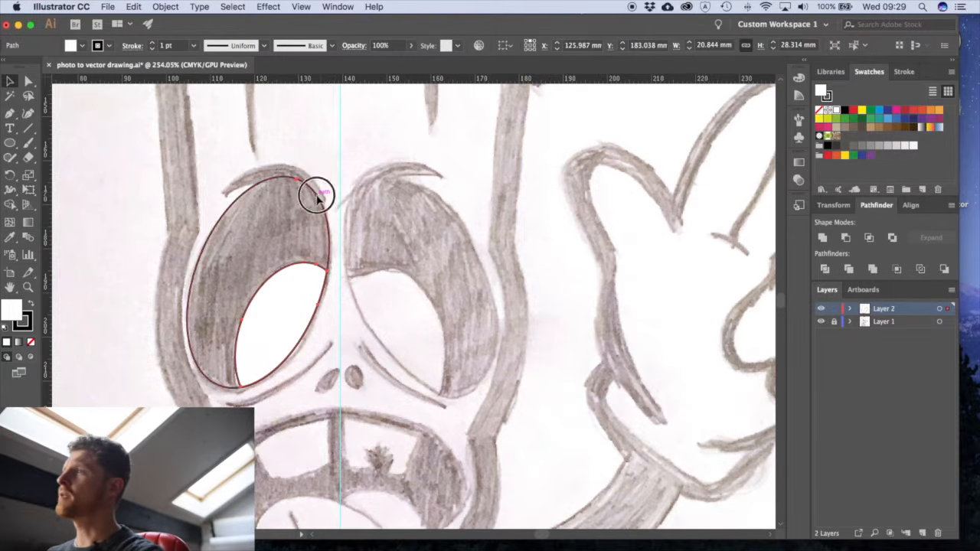
{"action": "left_click", "coordinate": [845, 111]}
{"action": "left_click", "coordinate": [440, 233]}
{"action": "left_click_drag", "start_coordinate": [372, 219], "coordinate": [417, 245]}
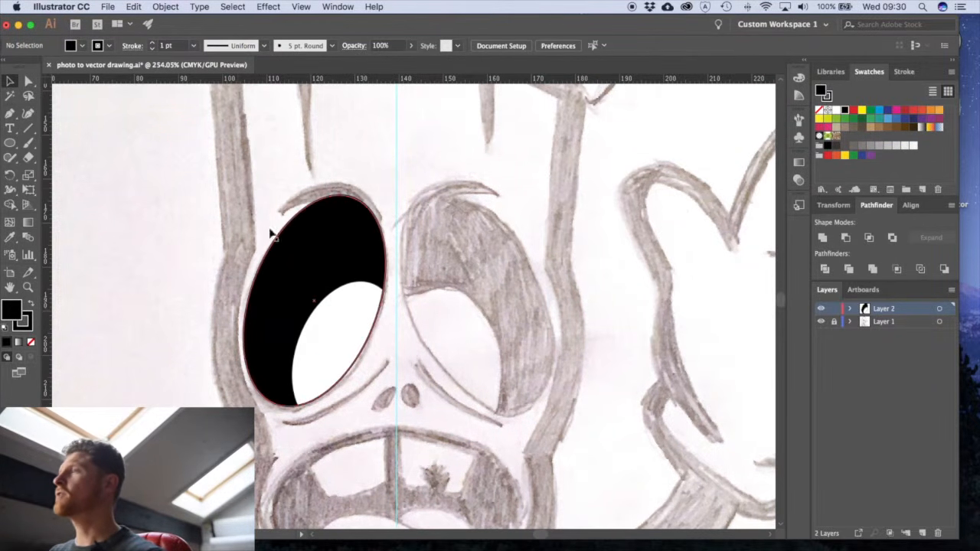
{"action": "left_click_drag", "start_coordinate": [324, 193], "coordinate": [405, 231]}
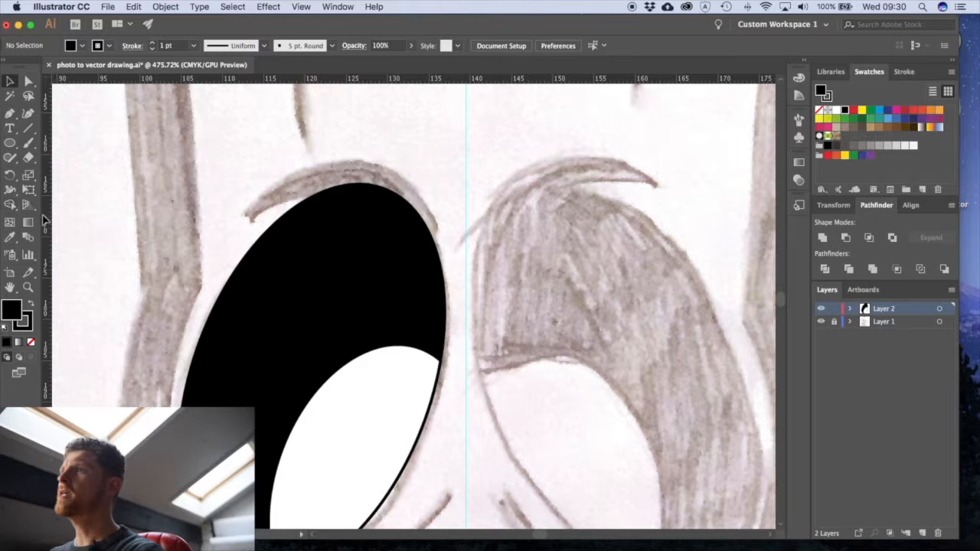
{"action": "key", "text": "p"}
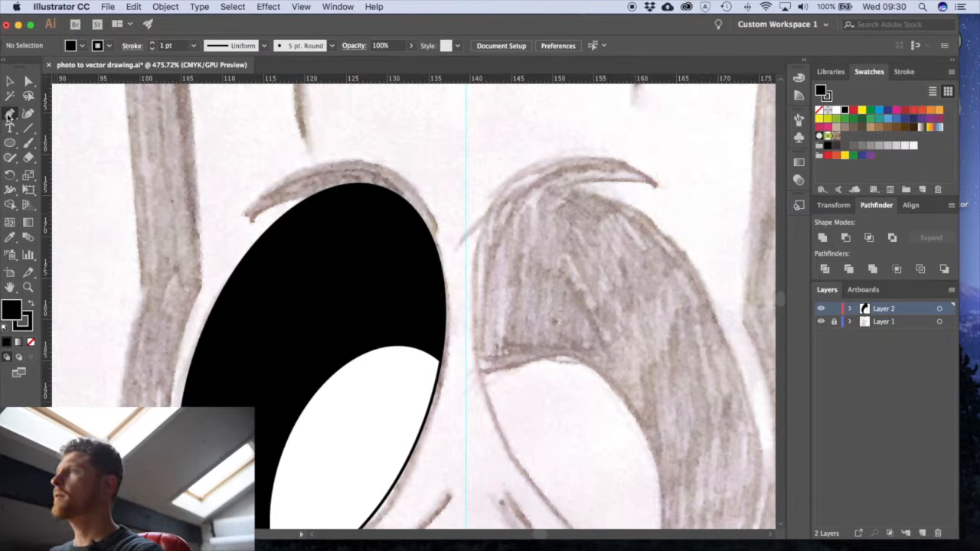
{"action": "left_click", "coordinate": [425, 225]}
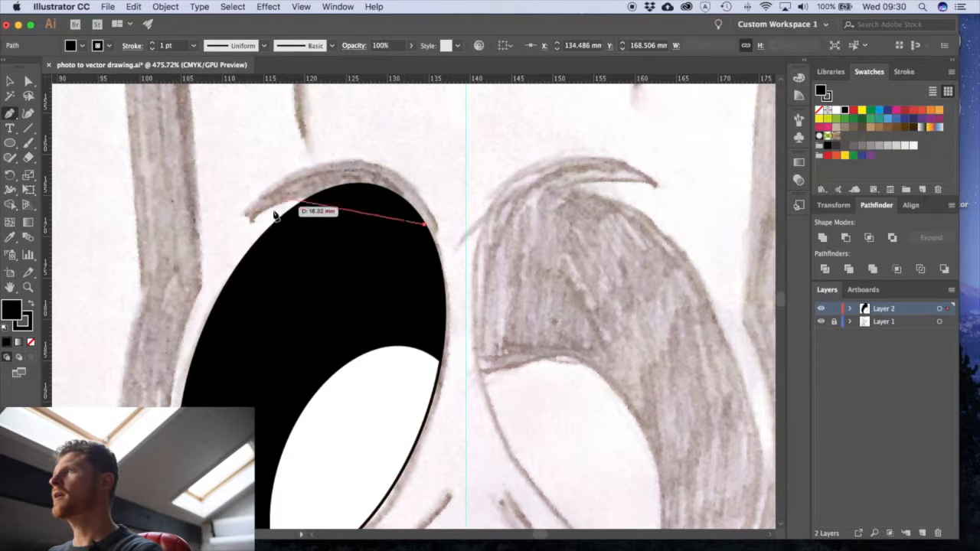
{"action": "left_click_drag", "start_coordinate": [240, 214], "coordinate": [142, 282]}
{"action": "key", "text": "super+z"}
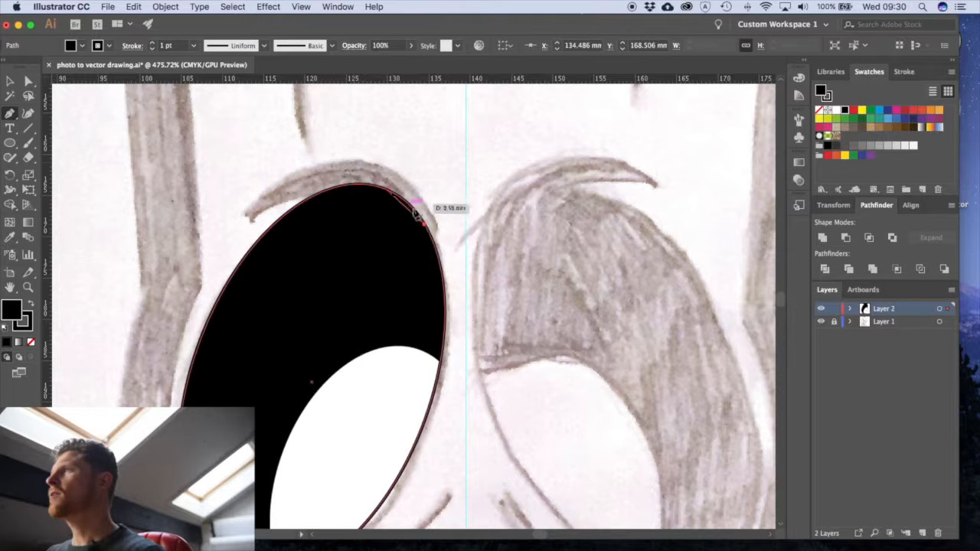
{"action": "key", "text": "super+z"}
- Trace the curved eyebrow stroke above the left eye with the Pen tool as a closed, black-filled shape
{"action": "left_click", "coordinate": [426, 225]}
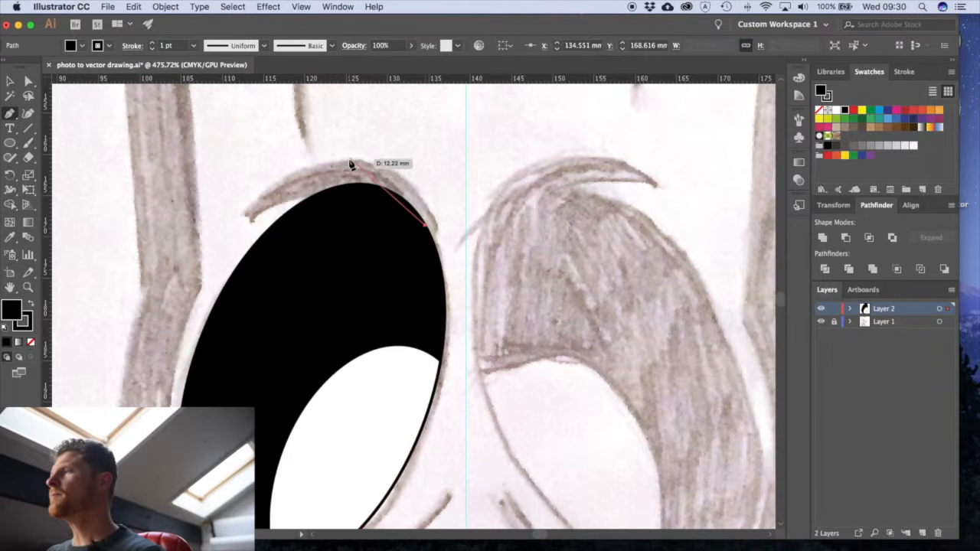
{"action": "left_click_drag", "start_coordinate": [353, 161], "coordinate": [300, 154]}
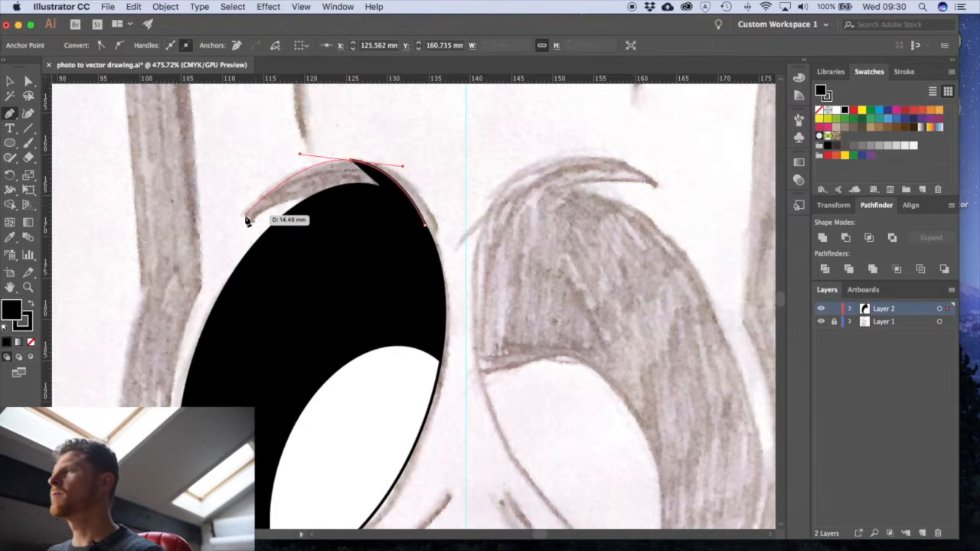
{"action": "left_click", "coordinate": [245, 217]}
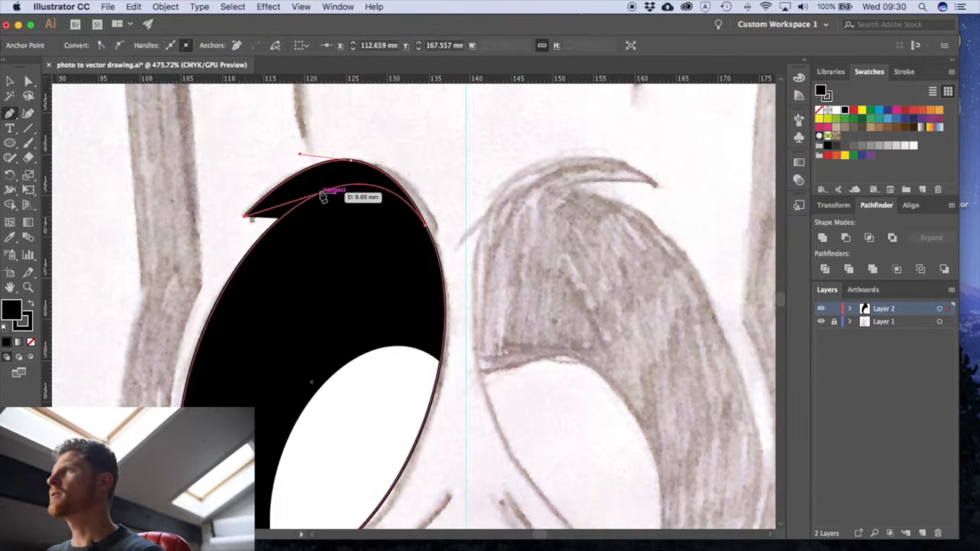
{"action": "left_click_drag", "start_coordinate": [355, 184], "coordinate": [407, 196]}
{"action": "left_click_drag", "start_coordinate": [410, 256], "coordinate": [445, 209]}
{"action": "left_click", "coordinate": [444, 208], "text": "super"}
{"action": "key", "text": "v"}
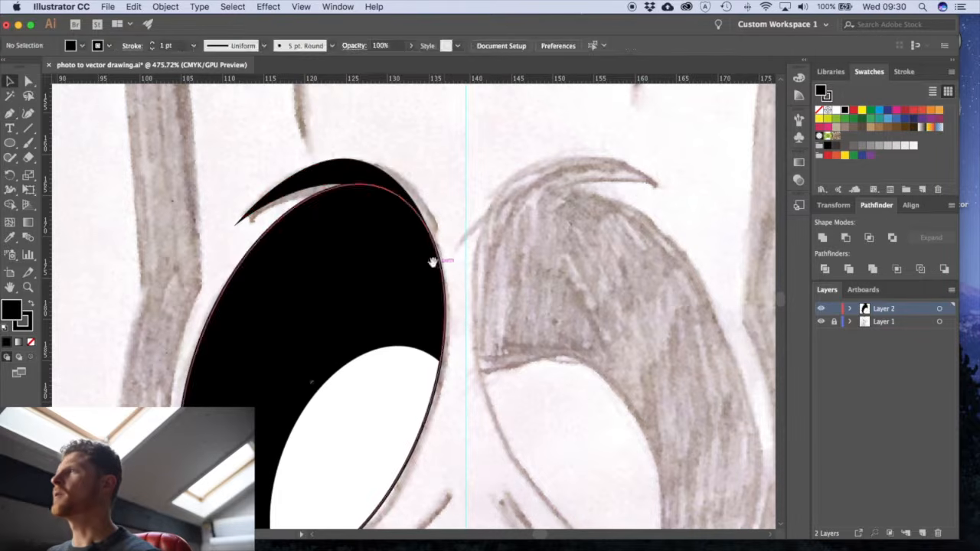
- Trace the crease line beneath the left eye with the Pen tool as a closed, black-filled shape
{"action": "left_click", "coordinate": [435, 265], "text": "alt+super"}
{"action": "left_click", "coordinate": [436, 266], "text": "alt+super"}
{"action": "left_click_drag", "start_coordinate": [435, 416], "coordinate": [455, 284]}
{"action": "left_click_drag", "start_coordinate": [441, 353], "coordinate": [558, 260]}
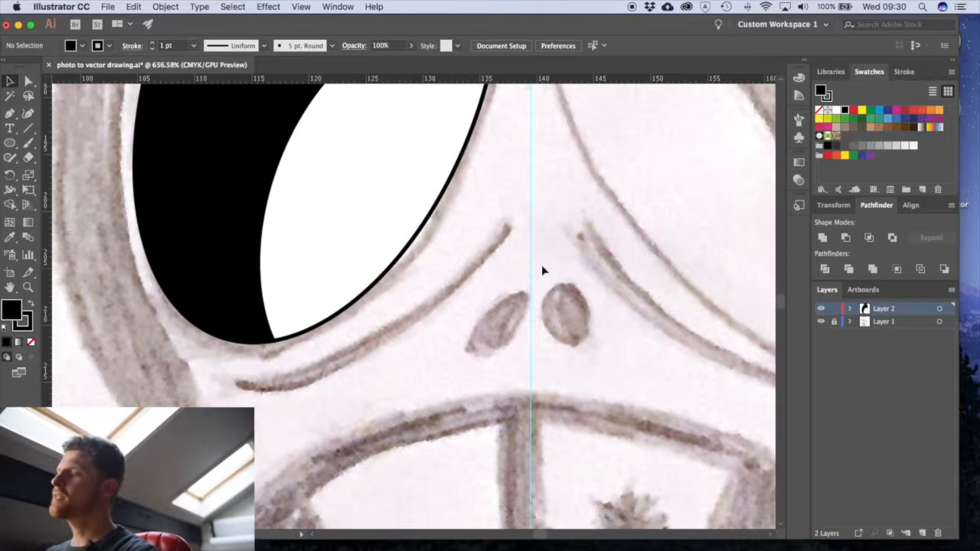
{"action": "key", "text": "p"}
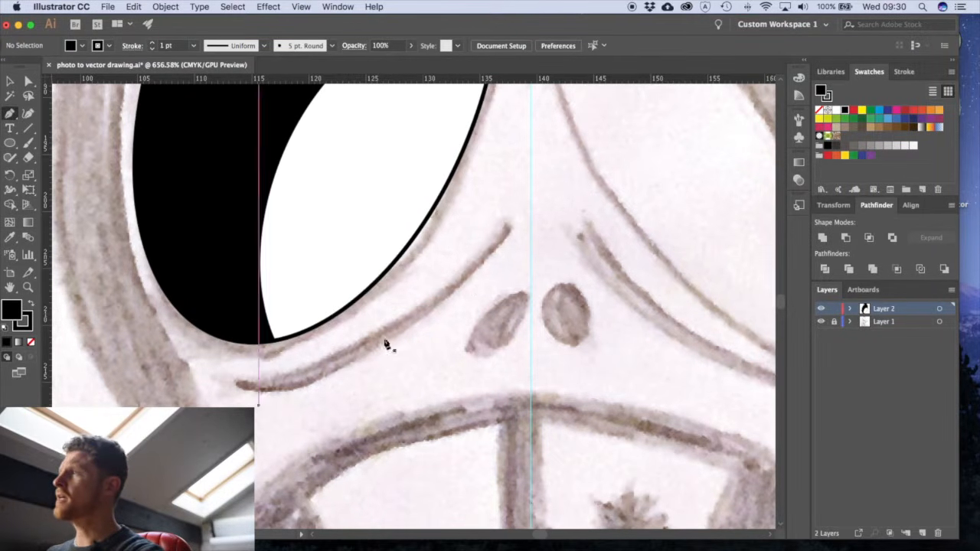
{"action": "left_click", "coordinate": [505, 227]}
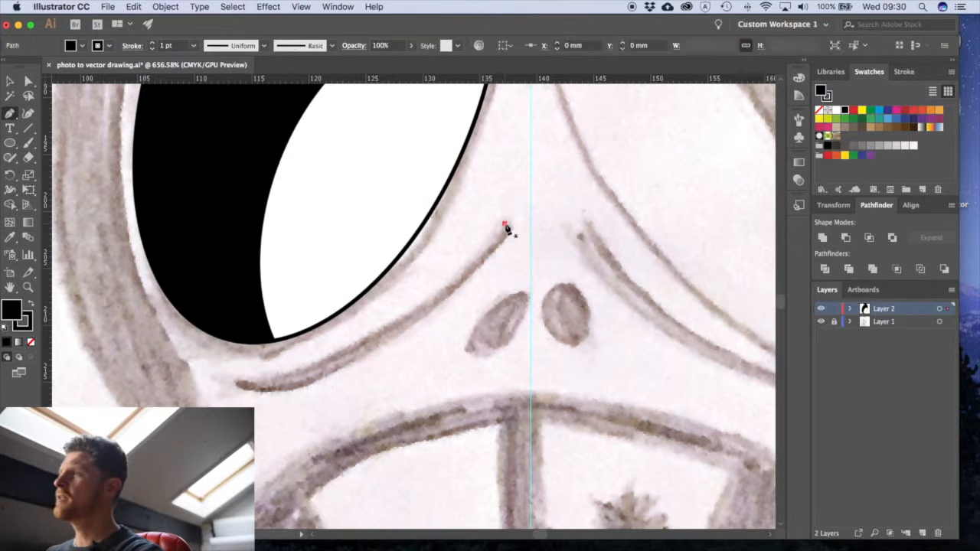
{"action": "left_click_drag", "start_coordinate": [240, 385], "coordinate": [78, 394]}
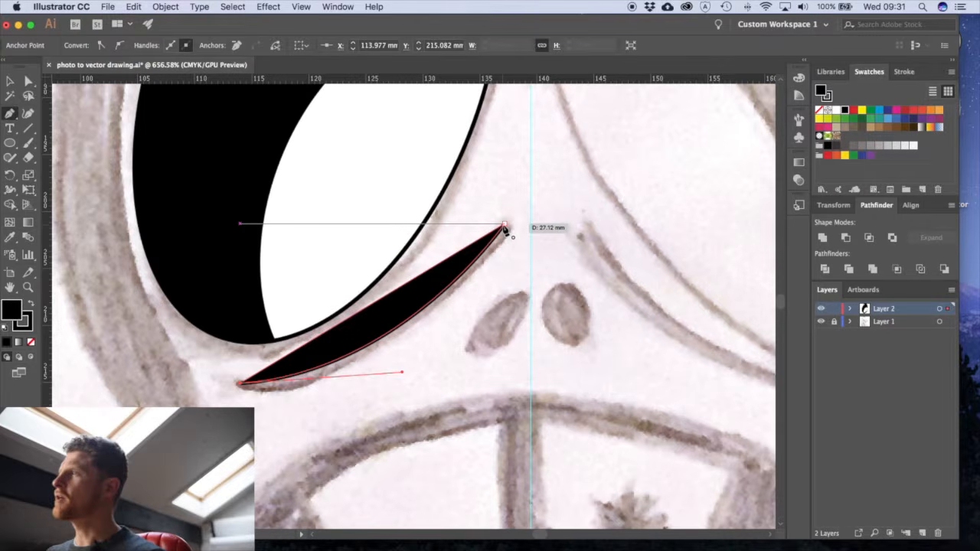
{"action": "left_click", "coordinate": [504, 224]}
{"action": "left_click_drag", "start_coordinate": [508, 220], "coordinate": [586, 118]}
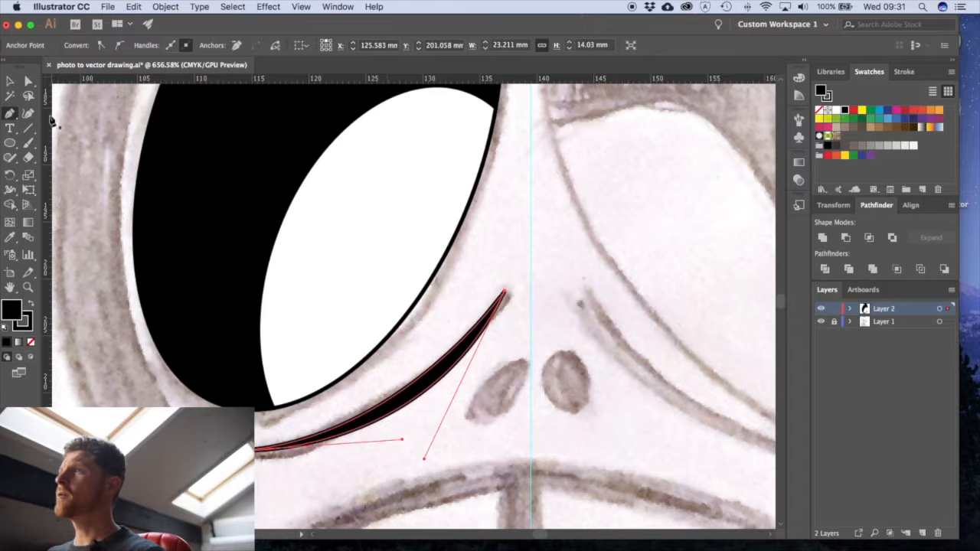
- Adjust the curve handles of the crease shape beneath the left eye to refine its lower edge
{"action": "left_click", "coordinate": [29, 81]}
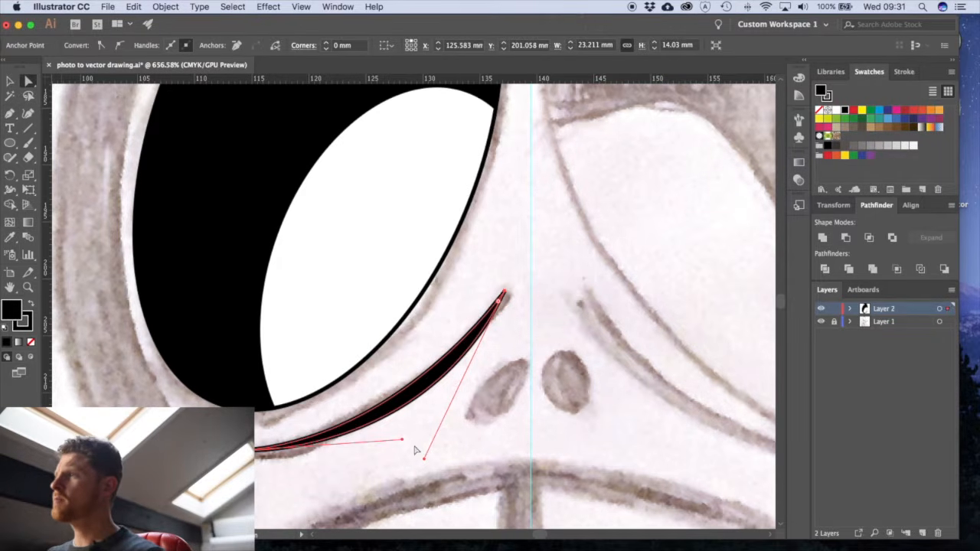
{"action": "left_click_drag", "start_coordinate": [405, 443], "coordinate": [383, 435]}
{"action": "mouse_move", "coordinate": [425, 460]}
{"action": "left_mouse_down"}
{"action": "mouse_move", "coordinate": [418, 468]}
{"action": "mouse_move", "coordinate": [448, 458]}
{"action": "mouse_move", "coordinate": [438, 457]}
{"action": "left_mouse_up"}
{"action": "left_click", "coordinate": [478, 446]}
{"action": "left_click", "coordinate": [460, 362], "text": "alt+super"}
{"action": "left_click_drag", "start_coordinate": [412, 342], "coordinate": [422, 399]}
{"action": "key", "text": "v"}
{"action": "left_click", "coordinate": [430, 351], "text": "super"}
{"action": "left_click", "coordinate": [430, 353], "text": "super"}
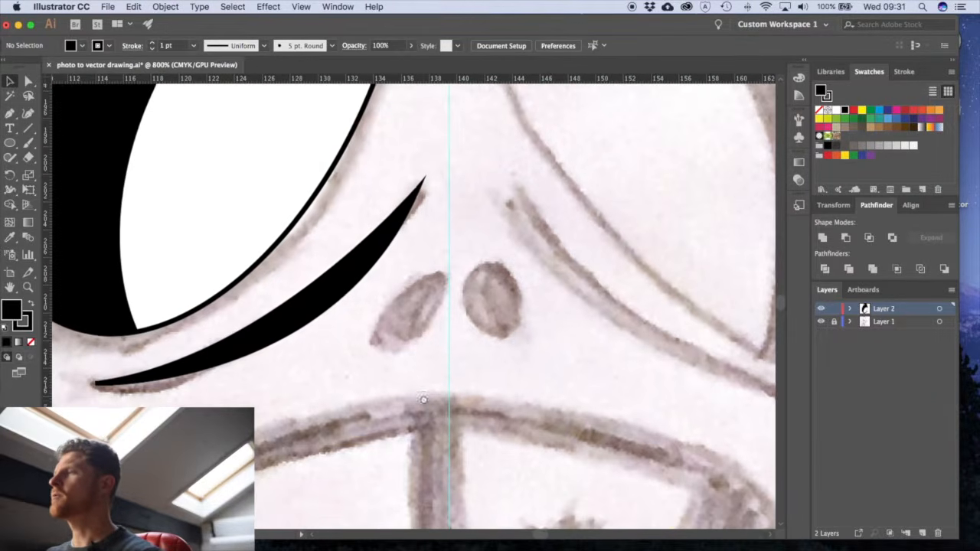
- Remove the stroke from the crease shape beneath the left eye
{"action": "left_click", "coordinate": [366, 326], "text": "alt+super"}
{"action": "left_click", "coordinate": [367, 326], "text": "alt+super"}
{"action": "left_click", "coordinate": [368, 327], "text": "alt+super"}
{"action": "left_click", "coordinate": [431, 274]}
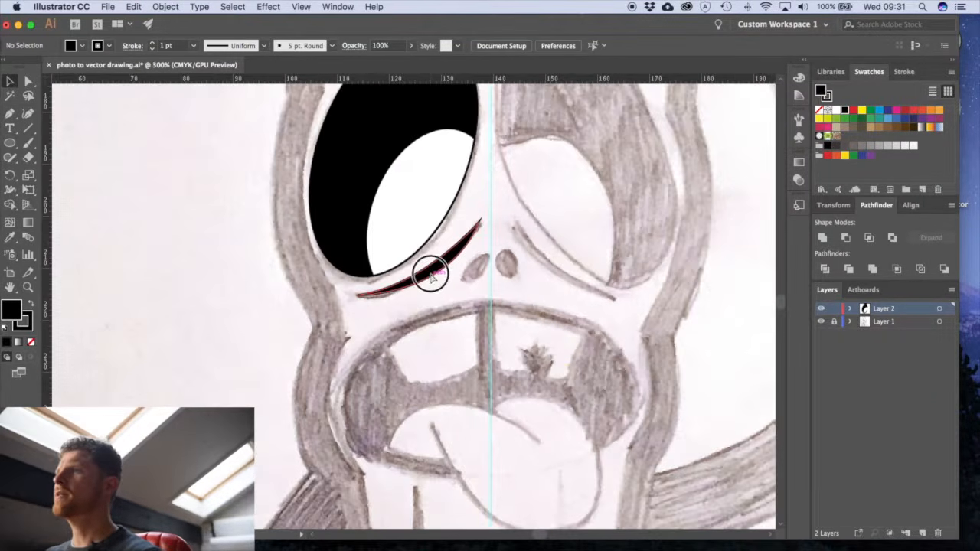
{"action": "left_click", "coordinate": [31, 341]}
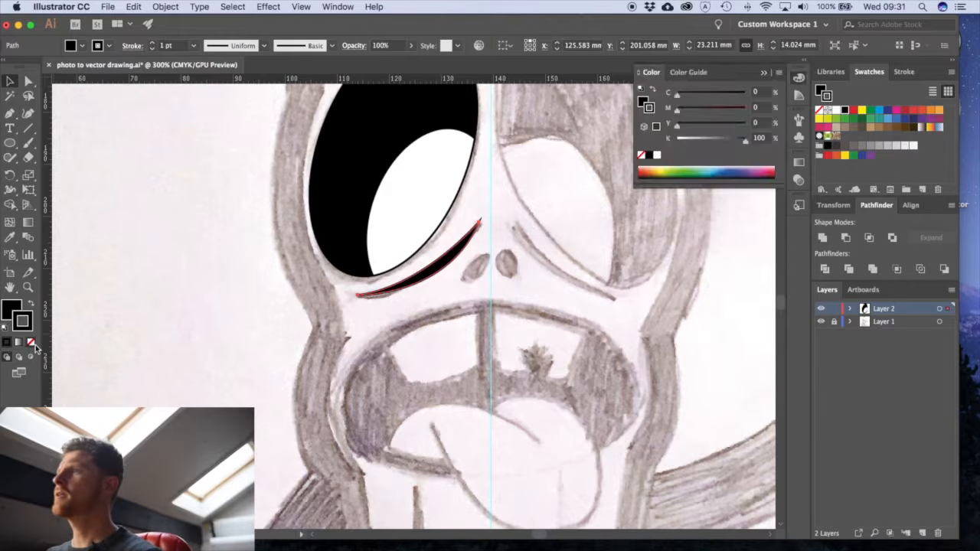
{"action": "left_click", "coordinate": [390, 350]}
- Draw a black ellipse of about 3 × 5.4 mm over the left nostril and rotate it to match the sketch
{"action": "left_click_drag", "start_coordinate": [467, 263], "coordinate": [429, 307]}
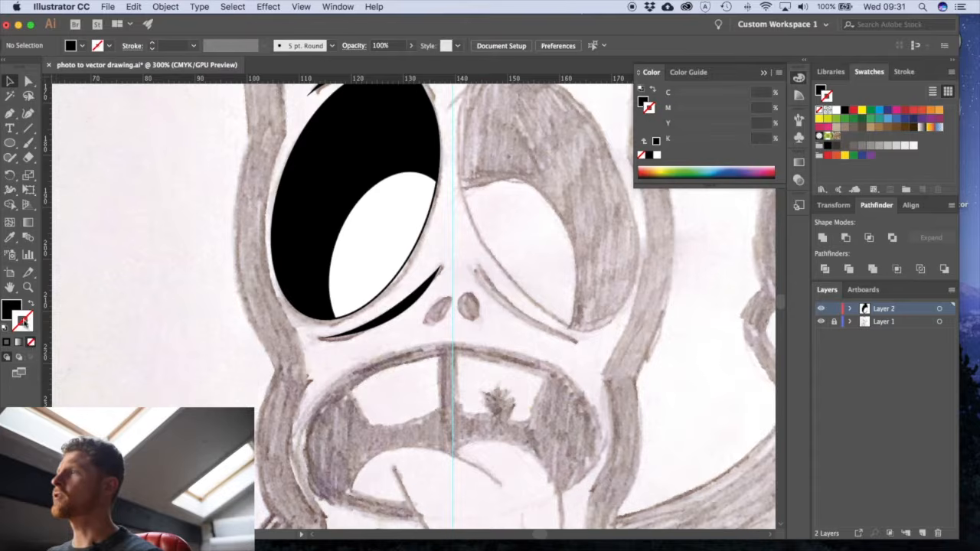
{"action": "scroll", "coordinate": [402, 337], "scroll_direction": "right", "scroll_amount": 3}
{"action": "scroll", "coordinate": [402, 337], "scroll_direction": "up", "scroll_amount": 2}
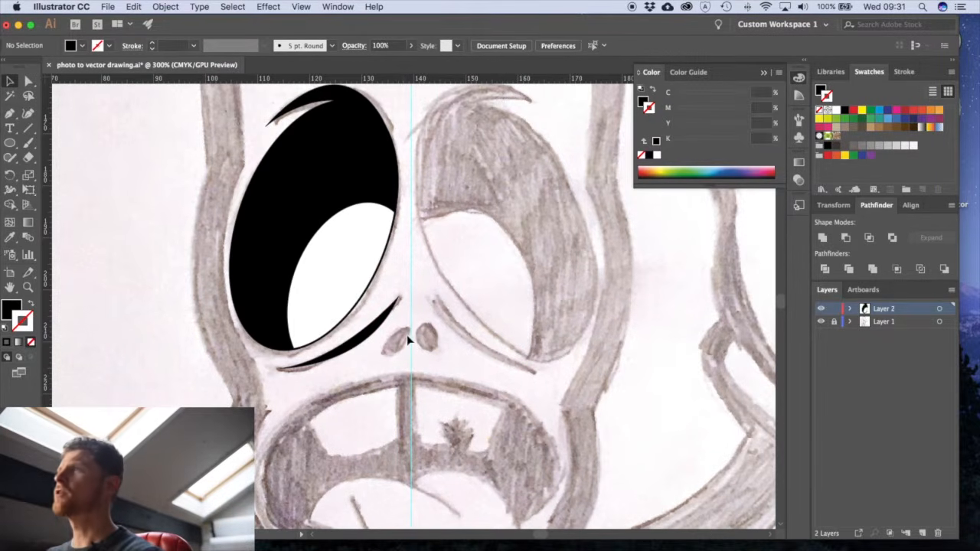
{"action": "left_click_drag", "start_coordinate": [10, 144], "coordinate": [62, 176]}
{"action": "left_click_drag", "start_coordinate": [390, 327], "coordinate": [404, 352]}
{"action": "key", "text": "r"}
{"action": "left_click_drag", "start_coordinate": [419, 314], "coordinate": [398, 343]}
{"action": "key", "text": "v"}
{"action": "left_click", "coordinate": [439, 358]}
{"action": "left_click", "coordinate": [452, 342]}
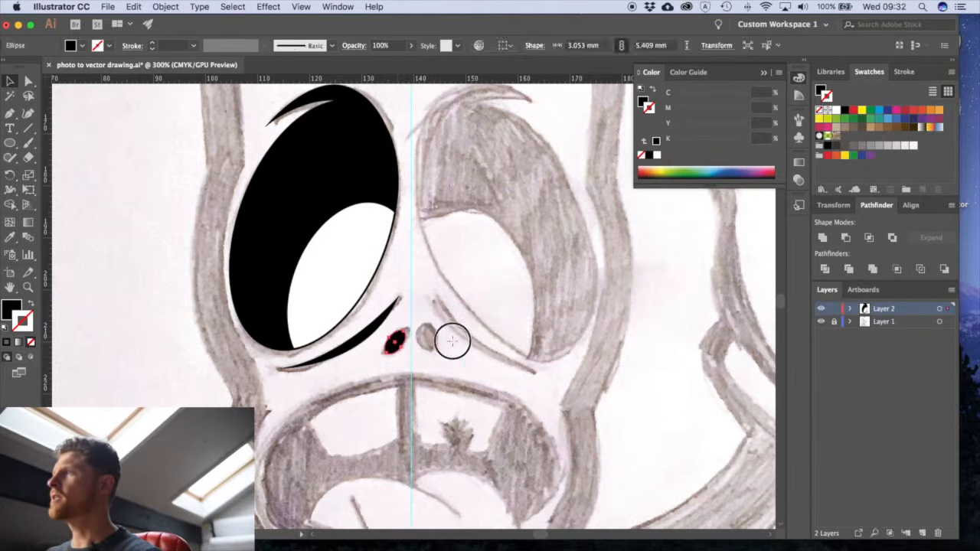
- Reflect a copy of the left eye, eyebrow, crease and nostril across the vertical centre guide
{"action": "key", "text": "super+minus"}
{"action": "key", "text": "super+minus"}
{"action": "left_click_drag", "start_coordinate": [481, 405], "coordinate": [412, 399]}
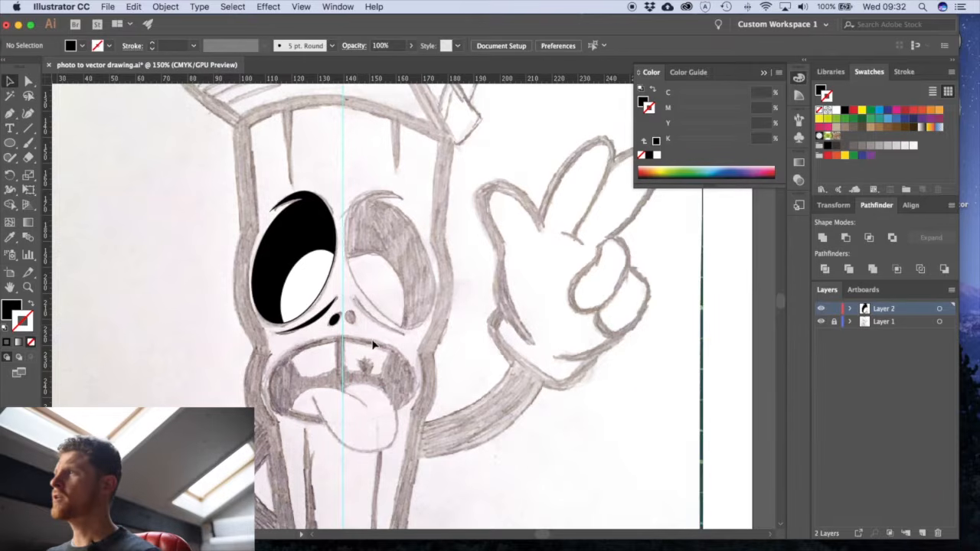
{"action": "left_click_drag", "start_coordinate": [344, 329], "coordinate": [273, 193]}
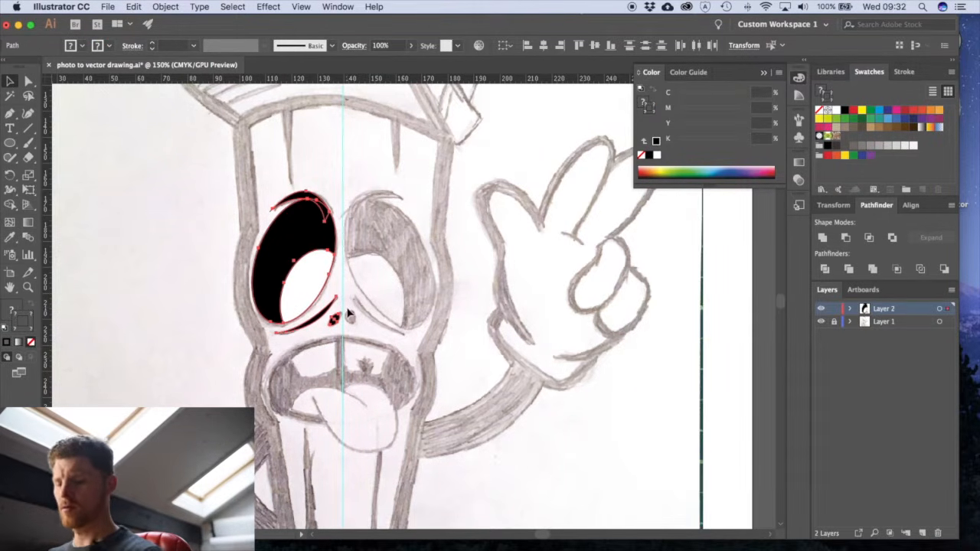
{"action": "left_click", "coordinate": [383, 270]}
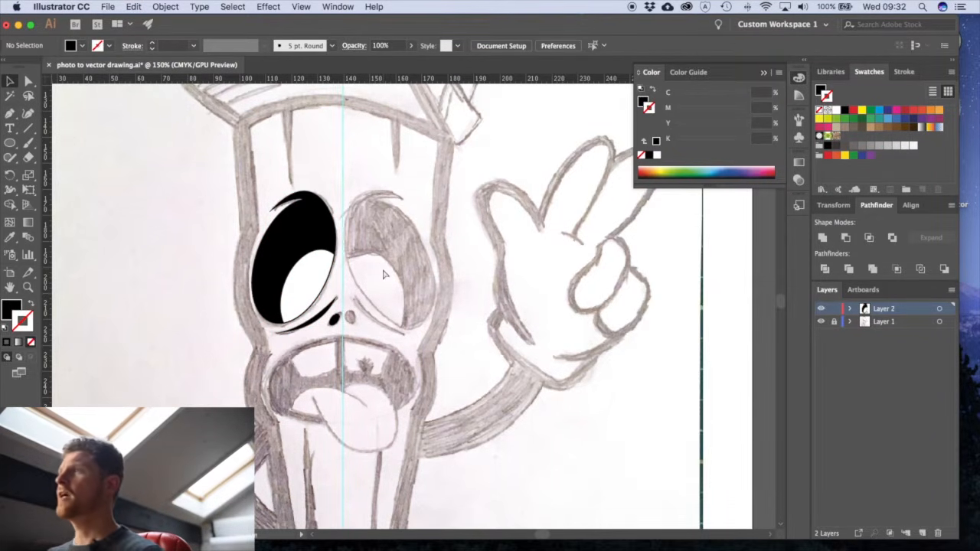
{"action": "key", "text": "super+a"}
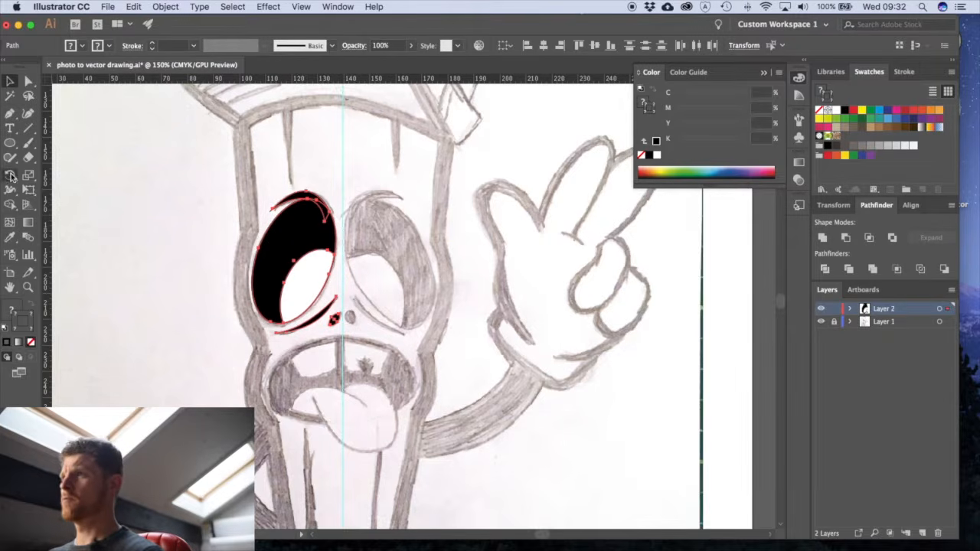
{"action": "left_click_drag", "start_coordinate": [11, 176], "coordinate": [56, 190]}
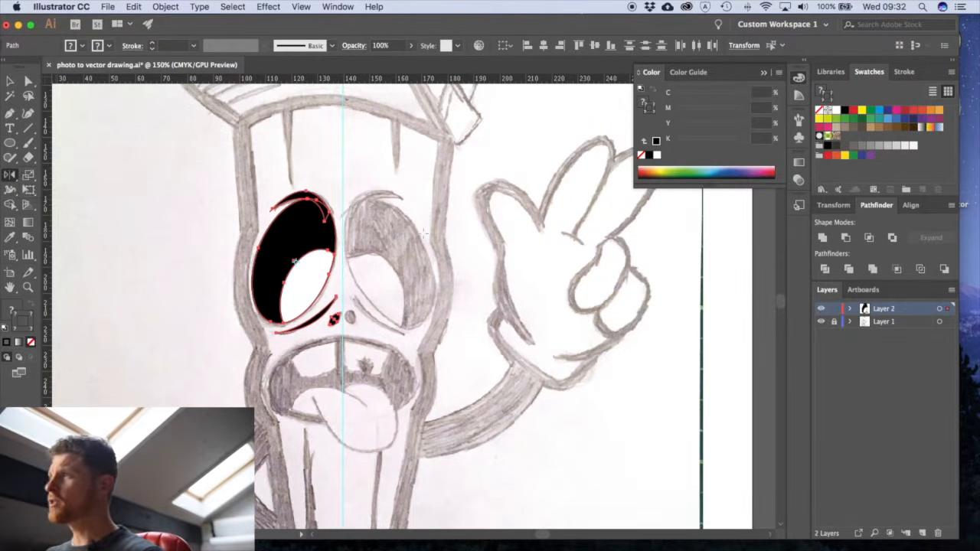
{"action": "left_click_drag", "start_coordinate": [295, 262], "coordinate": [343, 263]}
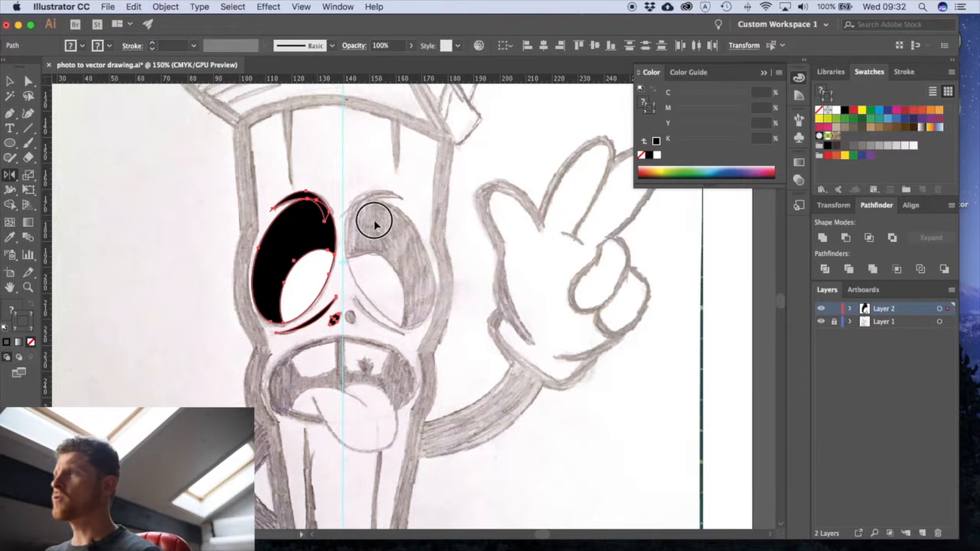
{"action": "left_click_drag", "start_coordinate": [374, 219], "coordinate": [358, 200]}
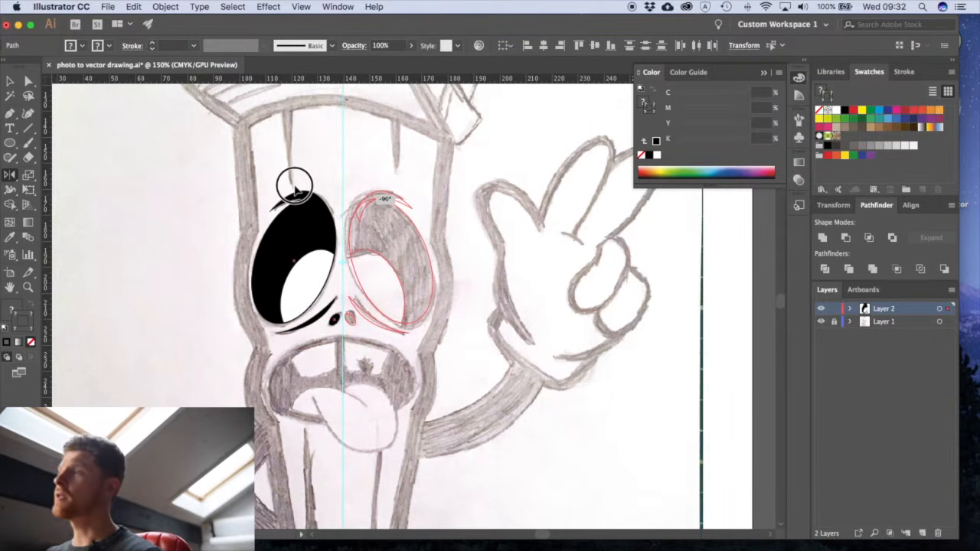
{"action": "left_click_drag", "start_coordinate": [295, 188], "coordinate": [349, 154]}
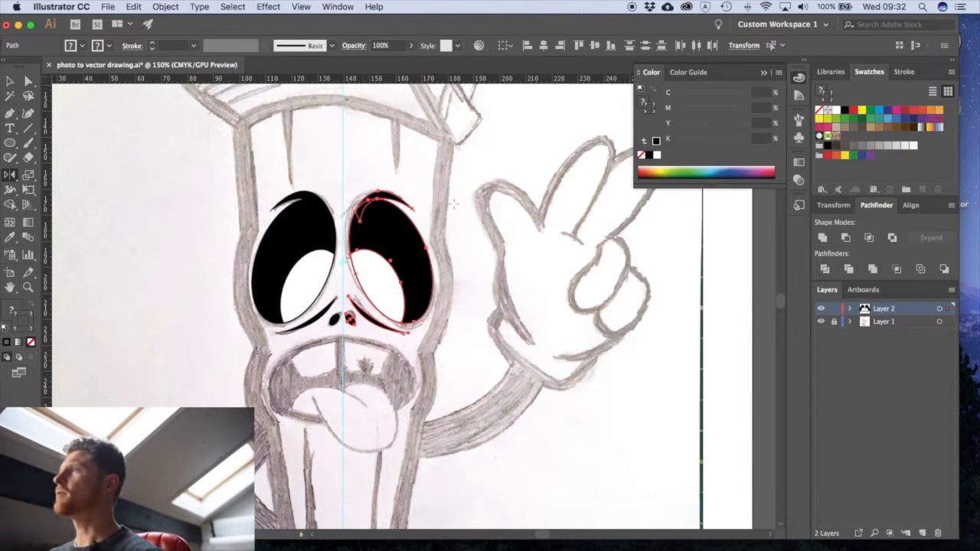
{"action": "key", "text": "v"}
{"action": "left_click", "coordinate": [461, 244]}
- Trace the left tooth with the Pen tool as a closed, black-filled shape of about 17.4 × 13.3 mm
{"action": "left_click_drag", "start_coordinate": [436, 316], "coordinate": [411, 344]}
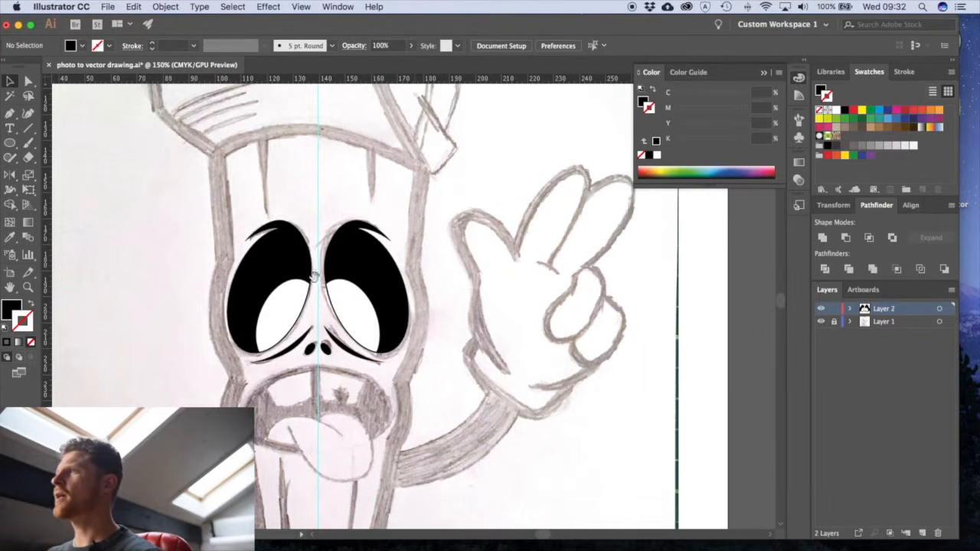
{"action": "left_click_drag", "start_coordinate": [350, 406], "coordinate": [314, 298]}
{"action": "left_click_drag", "start_coordinate": [387, 351], "coordinate": [413, 275]}
{"action": "mouse_move", "coordinate": [417, 376]}
{"action": "left_mouse_down"}
{"action": "mouse_move", "coordinate": [421, 270]}
{"action": "mouse_move", "coordinate": [400, 318]}
{"action": "mouse_move", "coordinate": [394, 434]}
{"action": "mouse_move", "coordinate": [400, 325]}
{"action": "left_mouse_up"}
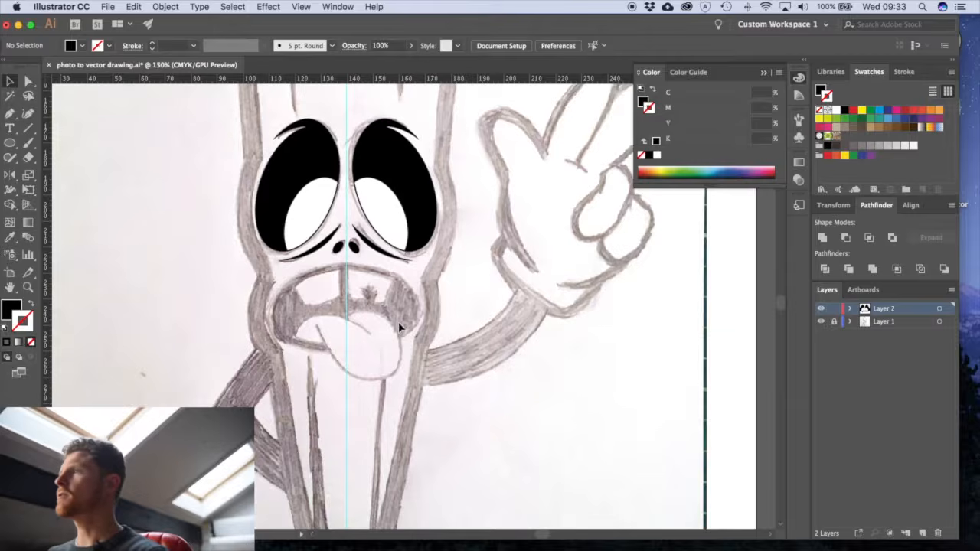
{"action": "key", "text": "p"}
{"action": "left_click_drag", "start_coordinate": [283, 253], "coordinate": [455, 358]}
{"action": "left_click_drag", "start_coordinate": [422, 352], "coordinate": [425, 315]}
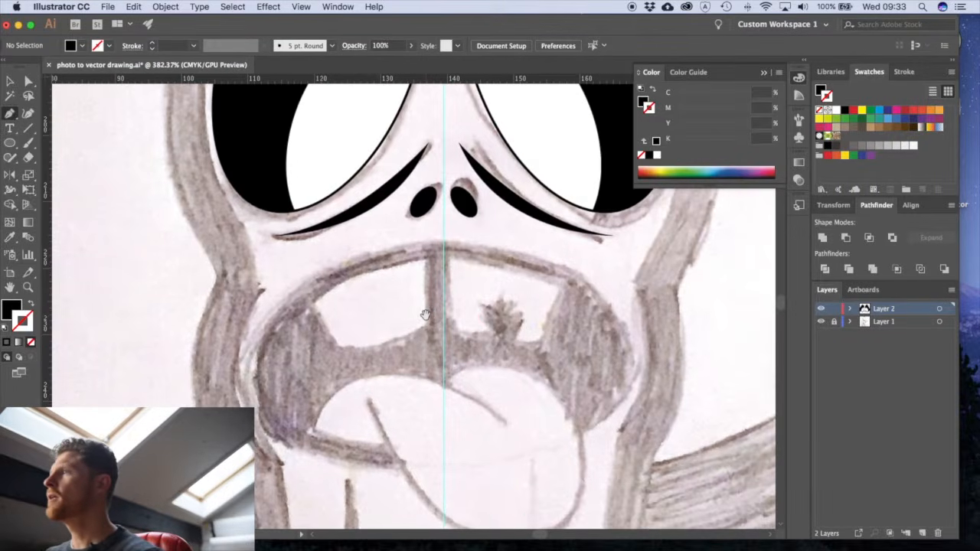
{"action": "left_click", "coordinate": [426, 261]}
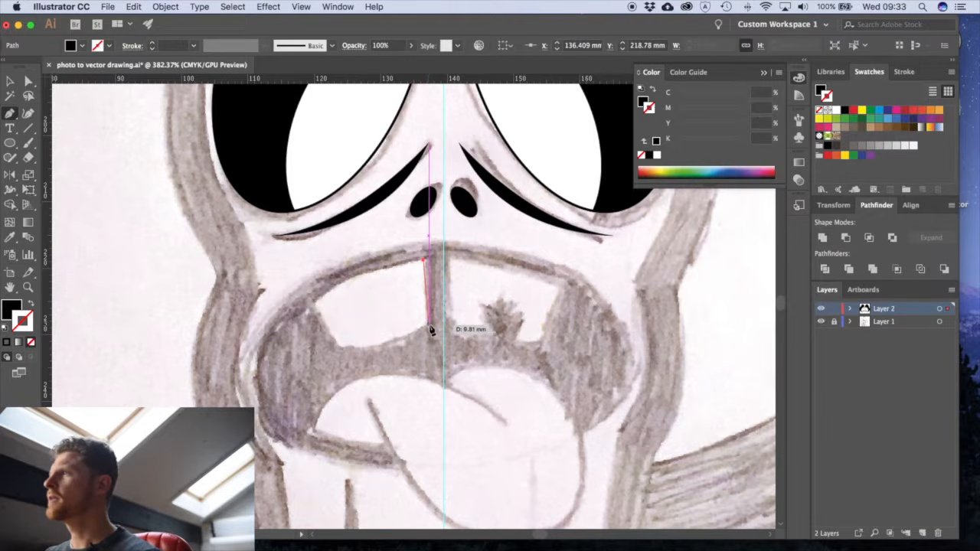
{"action": "left_click", "coordinate": [429, 326]}
{"action": "left_click_drag", "start_coordinate": [341, 349], "coordinate": [278, 347]}
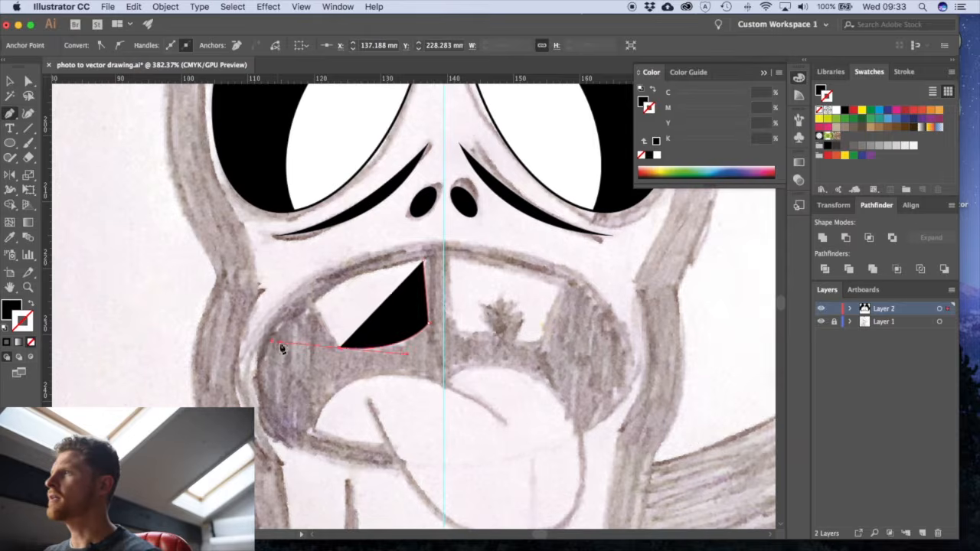
{"action": "left_click", "coordinate": [340, 349]}
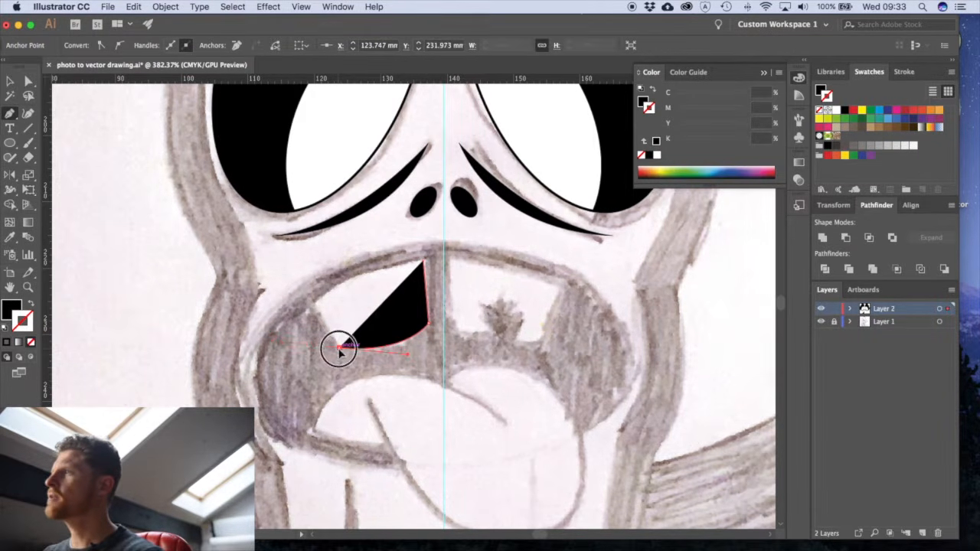
{"action": "left_click", "coordinate": [315, 307]}
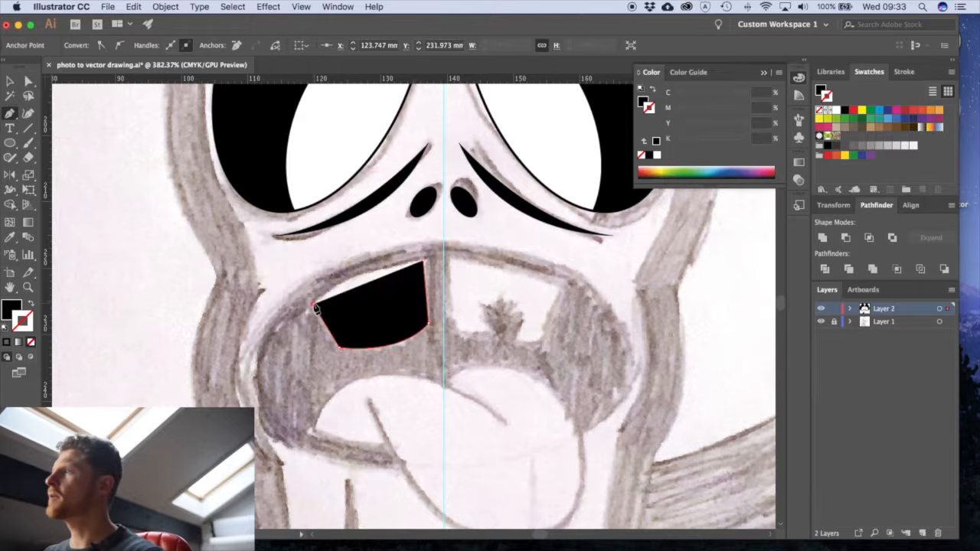
{"action": "left_click", "coordinate": [425, 262]}
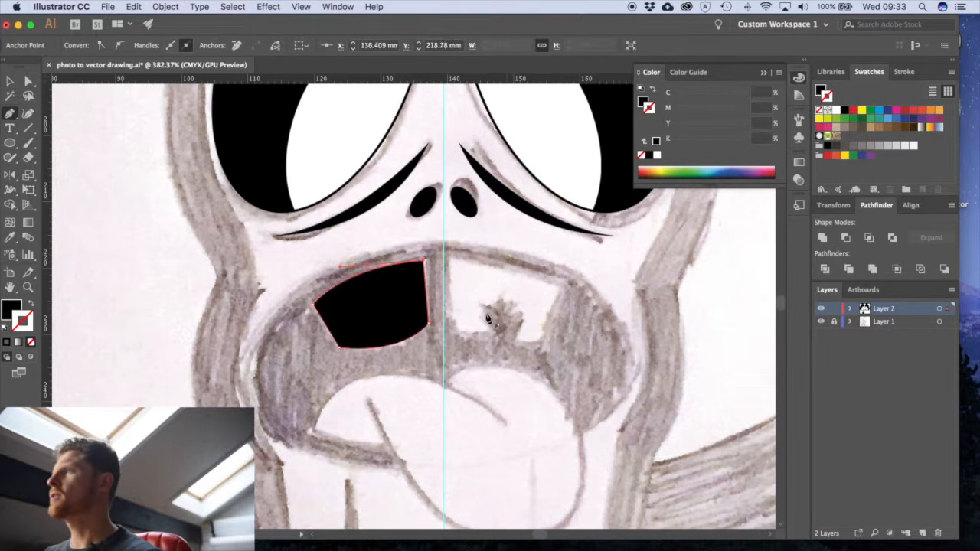
{"action": "key", "text": "v"}
{"action": "left_click", "coordinate": [424, 357]}
- Reflect a copy of the left tooth shape across the vertical centre guide to form the right tooth
{"action": "left_click", "coordinate": [391, 327]}
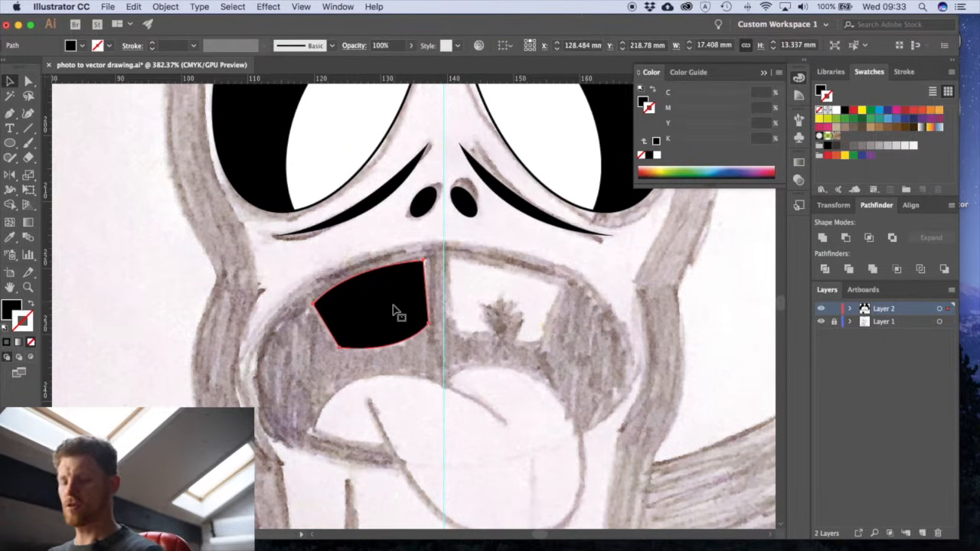
{"action": "left_click", "coordinate": [277, 352]}
{"action": "key", "text": "super+z"}
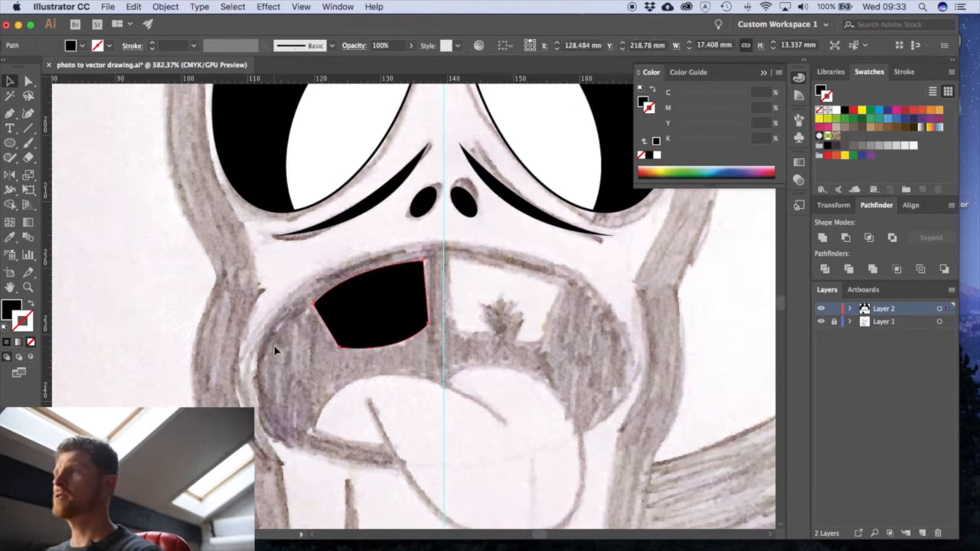
{"action": "left_click", "coordinate": [15, 176]}
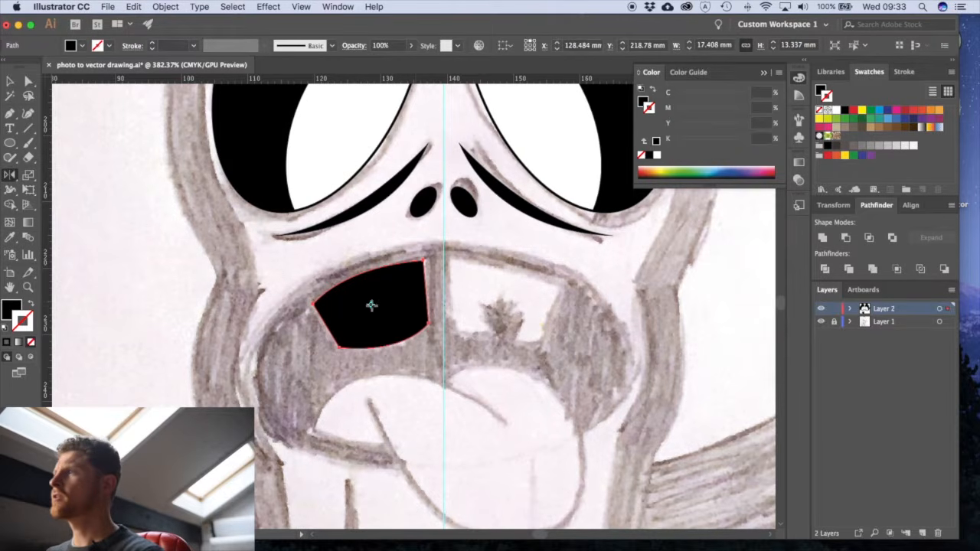
{"action": "left_click", "coordinate": [444, 306]}
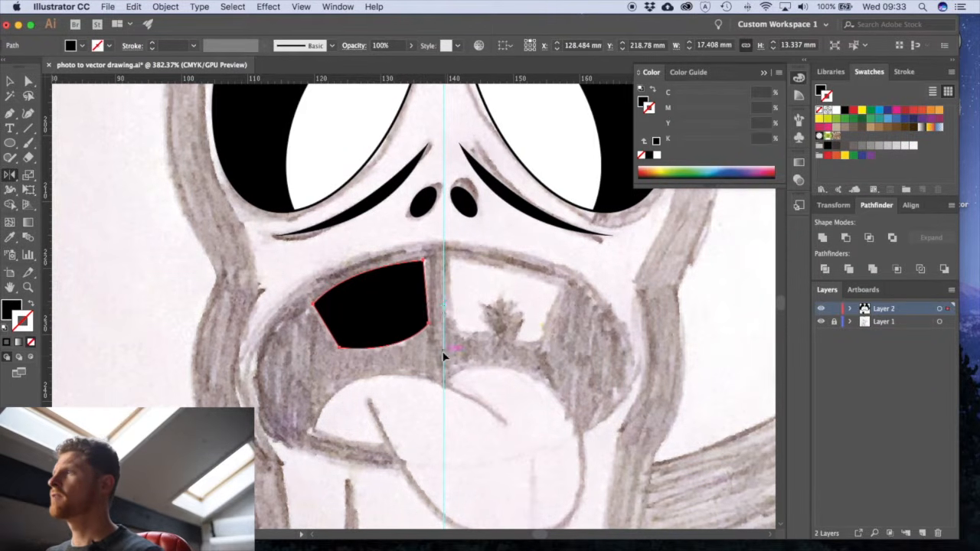
{"action": "mouse_move", "coordinate": [461, 368]}
{"action": "left_mouse_down"}
{"action": "mouse_move", "coordinate": [485, 365]}
{"action": "mouse_move", "coordinate": [463, 385]}
{"action": "left_mouse_up"}
{"action": "key", "text": "v"}
{"action": "left_click", "coordinate": [493, 373]}
- Draw a white-filled jagged chip shape of about 8.9 × 7.6 mm with the Pen tool over the right tooth's lower edge
{"action": "left_click_drag", "start_coordinate": [518, 330], "coordinate": [458, 337]}
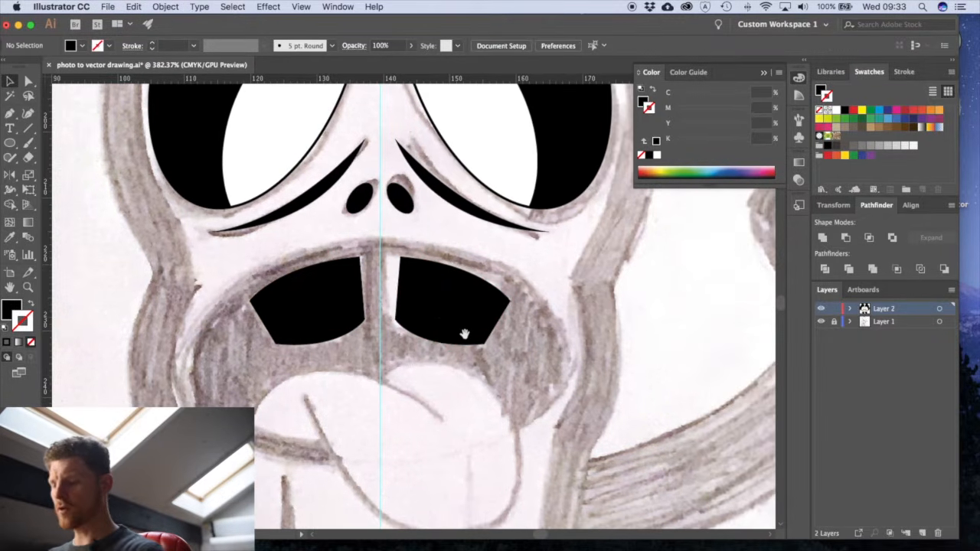
{"action": "key", "text": "p"}
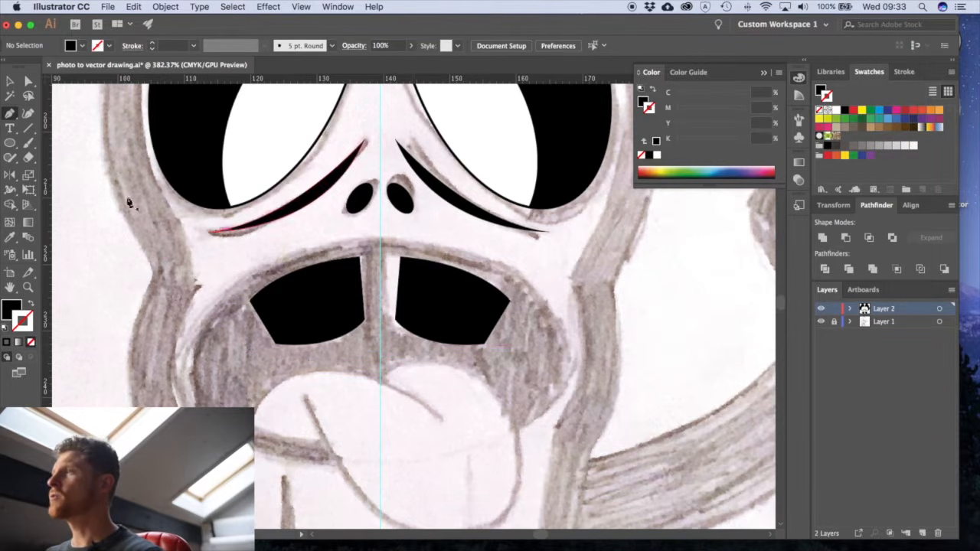
{"action": "left_click", "coordinate": [13, 307]}
{"action": "left_click", "coordinate": [836, 109]}
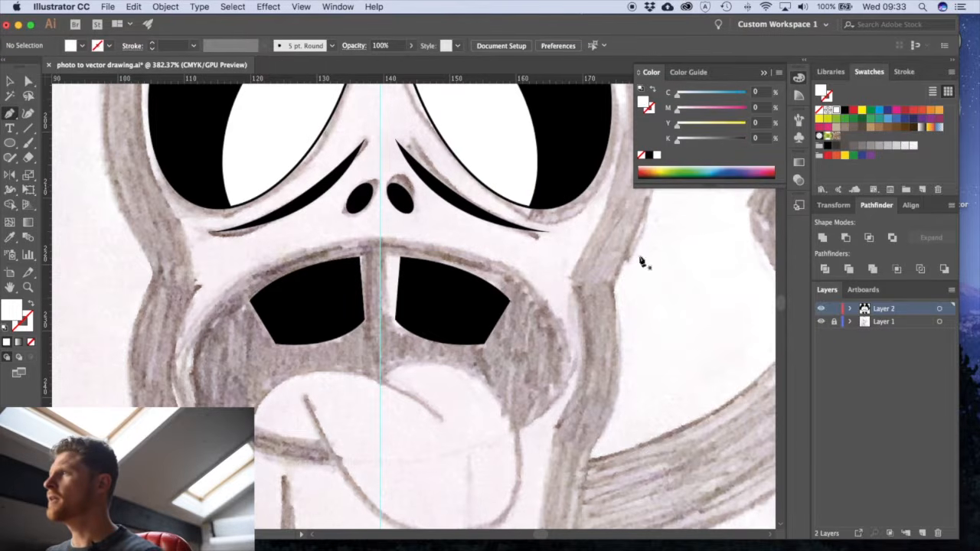
{"action": "left_click", "coordinate": [411, 343]}
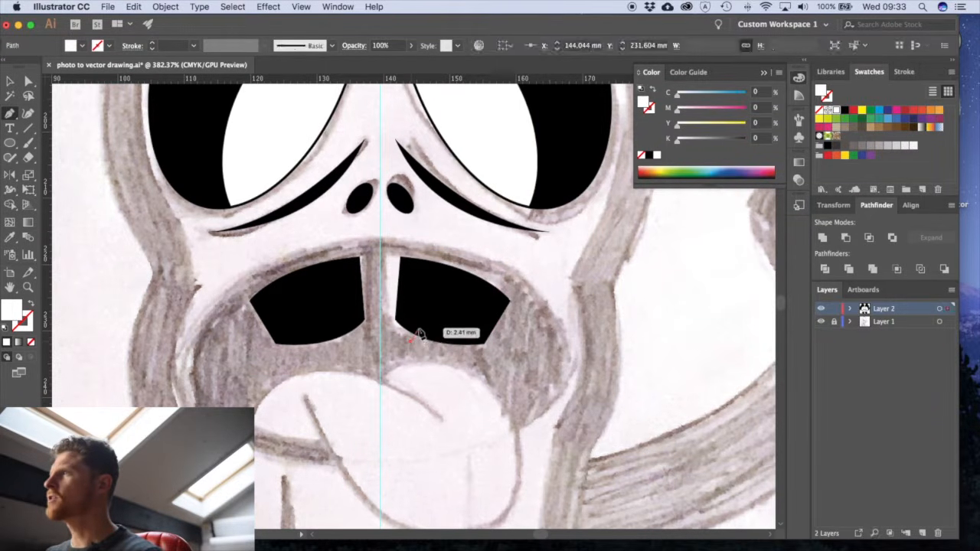
{"action": "left_click", "coordinate": [416, 318]}
{"action": "left_click", "coordinate": [429, 330]}
{"action": "left_click", "coordinate": [433, 307]}
{"action": "left_click", "coordinate": [440, 327]}
{"action": "left_click", "coordinate": [453, 313]}
{"action": "left_click_drag", "start_coordinate": [447, 332], "coordinate": [458, 330]}
{"action": "left_click", "coordinate": [470, 324]}
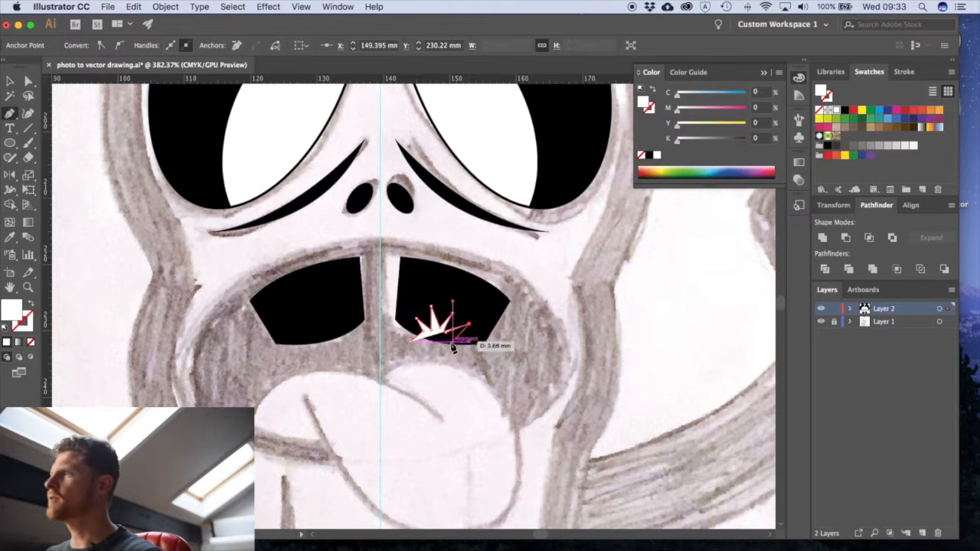
{"action": "left_click", "coordinate": [440, 356]}
{"action": "left_click", "coordinate": [411, 344]}
{"action": "key", "text": "v"}
{"action": "left_click", "coordinate": [411, 349]}
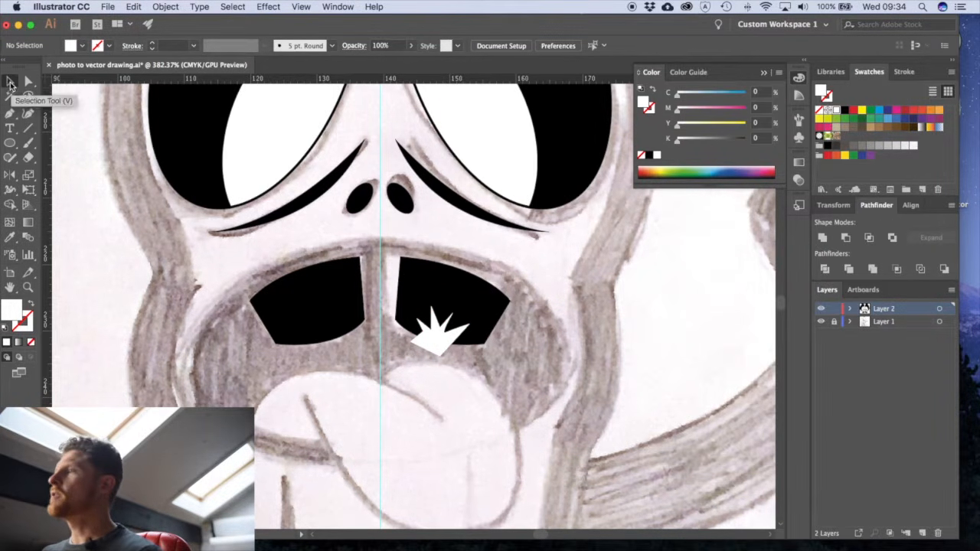
- Cut the jagged chip shape out of the right tooth with Minus Front
{"action": "left_click", "coordinate": [434, 342]}
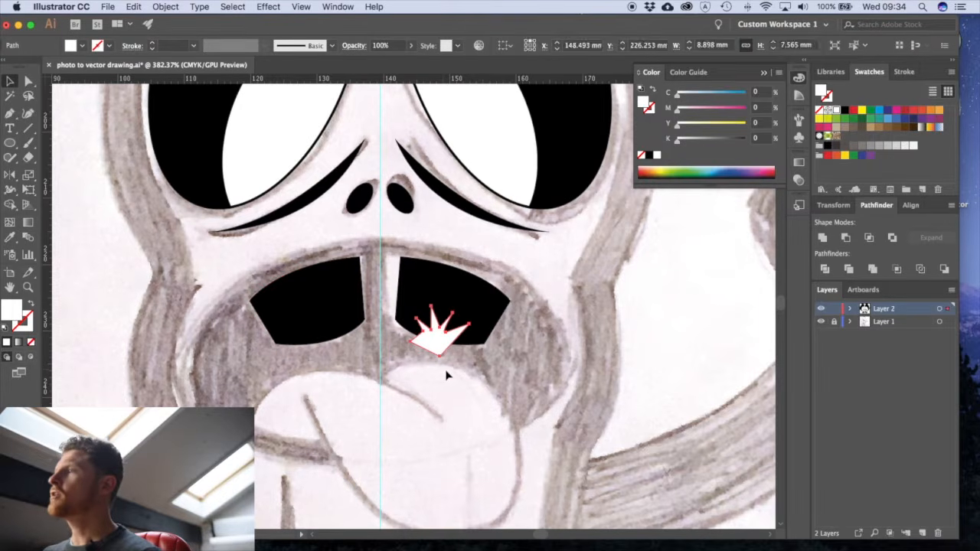
{"action": "left_click", "coordinate": [474, 303], "text": "shift"}
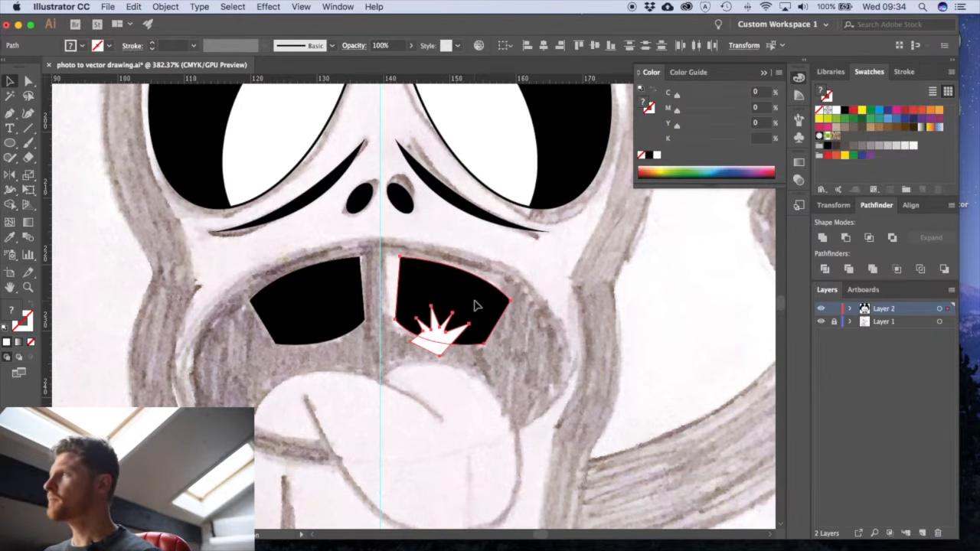
{"action": "left_click", "coordinate": [846, 239]}
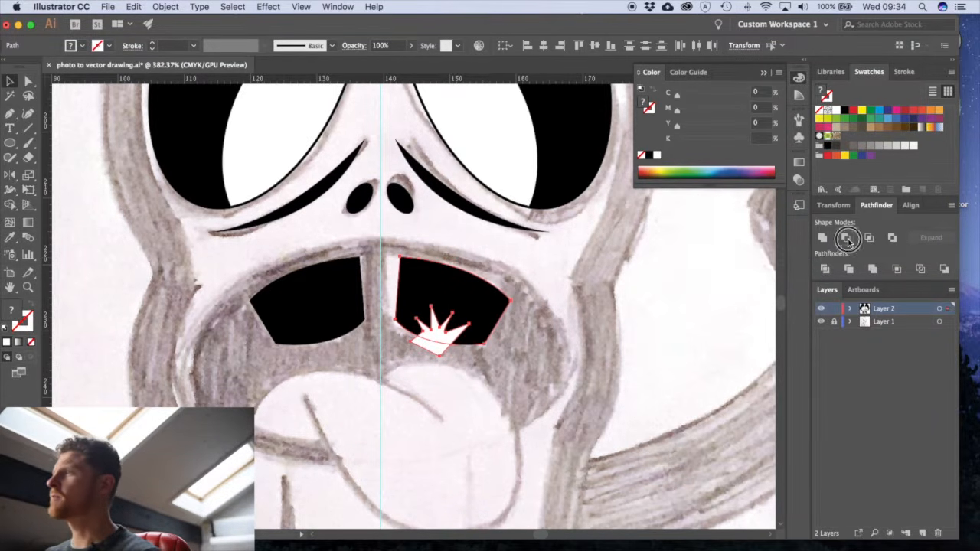
{"action": "left_click", "coordinate": [600, 354]}
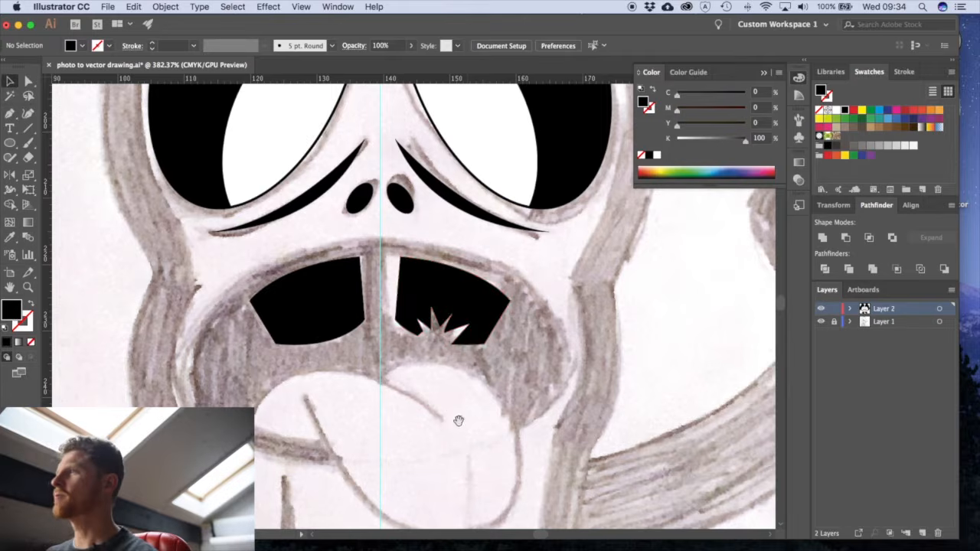
- Start tracing the tongue with the Pen tool, from the lower lip around the left lobe to the inner end of the centre fold
{"action": "left_click", "coordinate": [438, 405], "text": "alt+super"}
{"action": "left_click", "coordinate": [438, 405], "text": "alt+super"}
{"action": "left_click_drag", "start_coordinate": [396, 296], "coordinate": [375, 385]}
{"action": "key", "text": "p"}
{"action": "left_click_drag", "start_coordinate": [286, 309], "coordinate": [413, 357], "text": "super"}
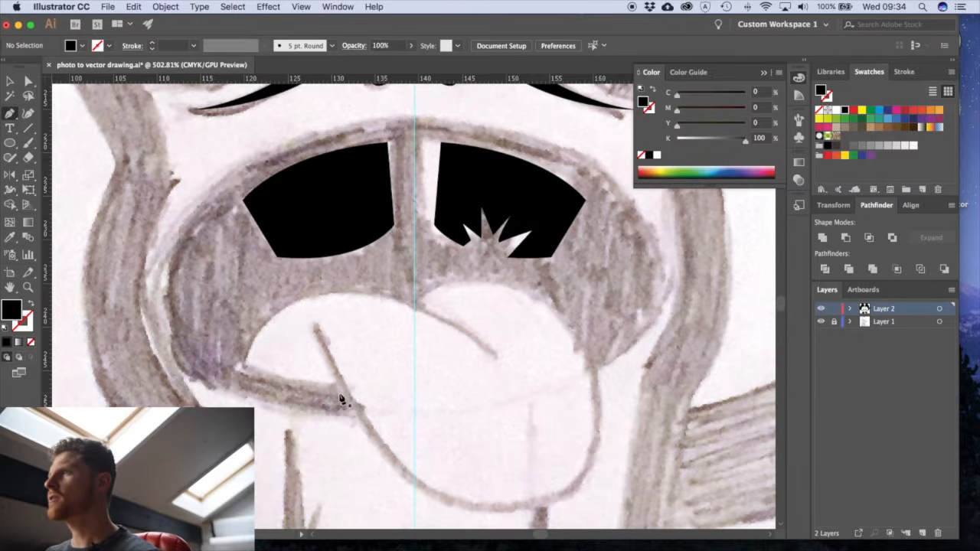
{"action": "left_click", "coordinate": [340, 398]}
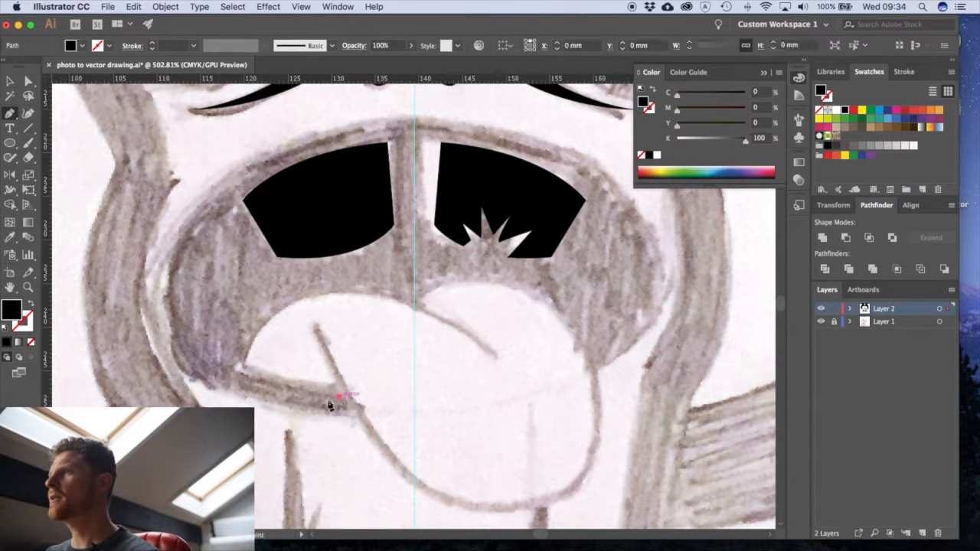
{"action": "left_click_drag", "start_coordinate": [242, 374], "coordinate": [207, 361]}
{"action": "left_click", "coordinate": [241, 375]}
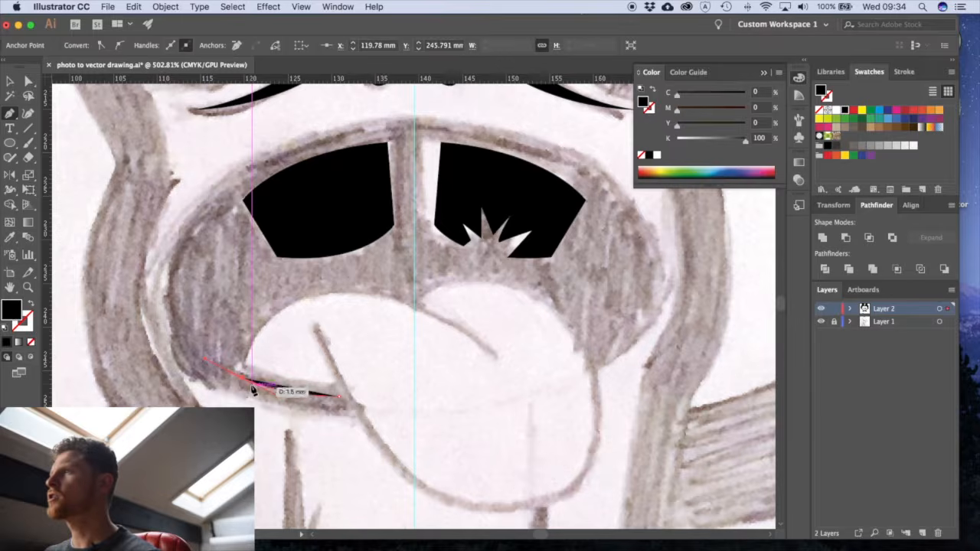
{"action": "left_click_drag", "start_coordinate": [337, 294], "coordinate": [415, 293]}
{"action": "left_click_drag", "start_coordinate": [492, 360], "coordinate": [523, 389]}
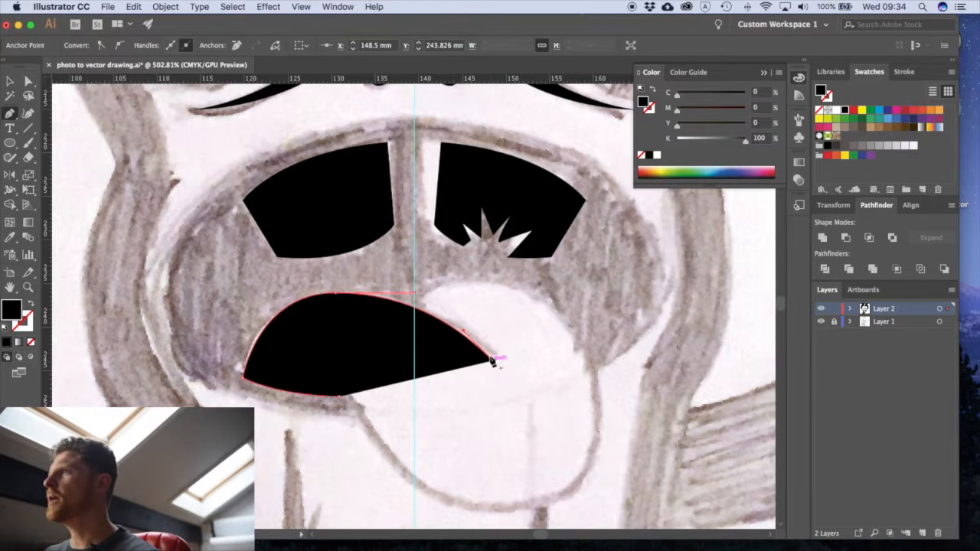
- Trace the tongue's right lobe, rounded tip and left fold with an unfilled black stroke, and close the path
{"action": "left_click_drag", "start_coordinate": [418, 303], "coordinate": [506, 282]}
{"action": "left_click_drag", "start_coordinate": [595, 400], "coordinate": [595, 484]}
{"action": "scroll", "coordinate": [637, 407], "scroll_direction": "down", "scroll_amount": 5}
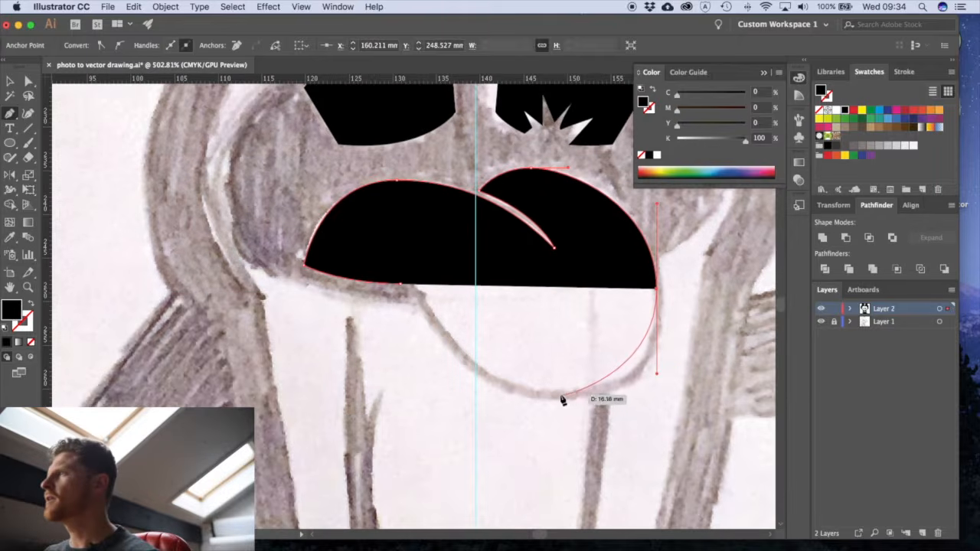
{"action": "left_click_drag", "start_coordinate": [542, 395], "coordinate": [473, 393]}
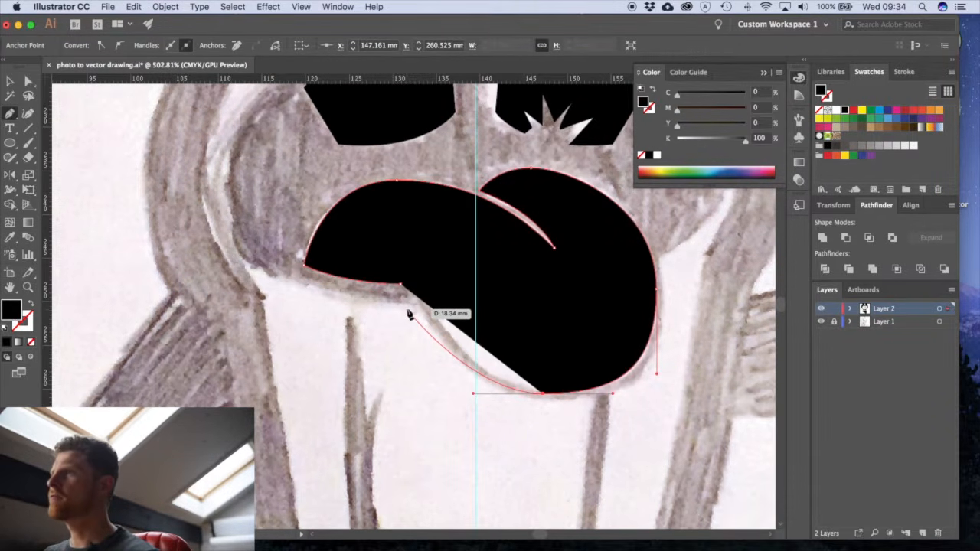
{"action": "left_click", "coordinate": [29, 302]}
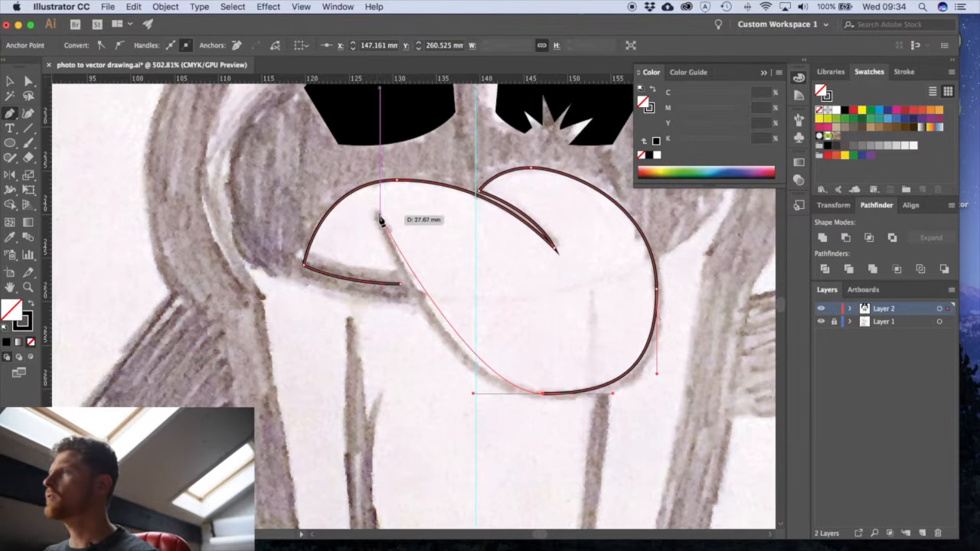
{"action": "left_click_drag", "start_coordinate": [378, 218], "coordinate": [362, 158]}
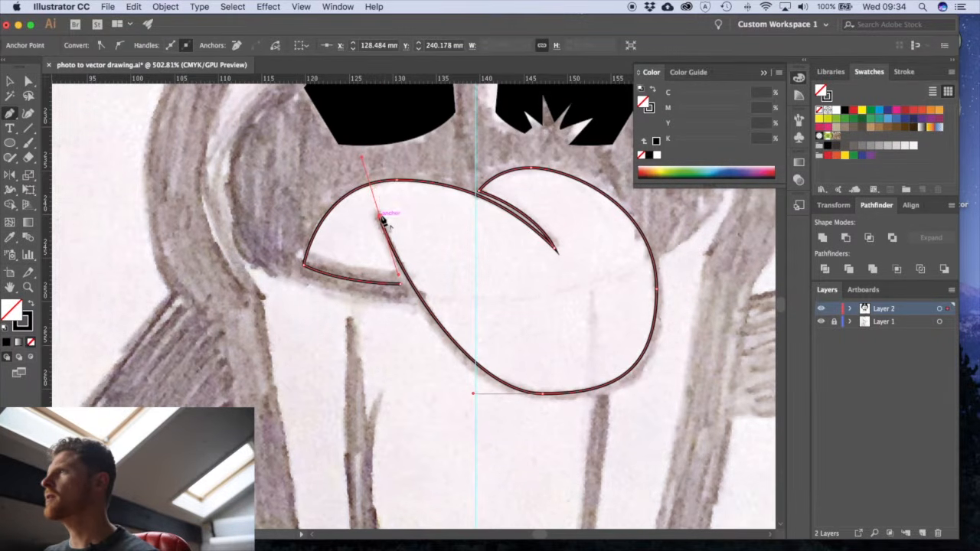
{"action": "left_click", "coordinate": [403, 288]}
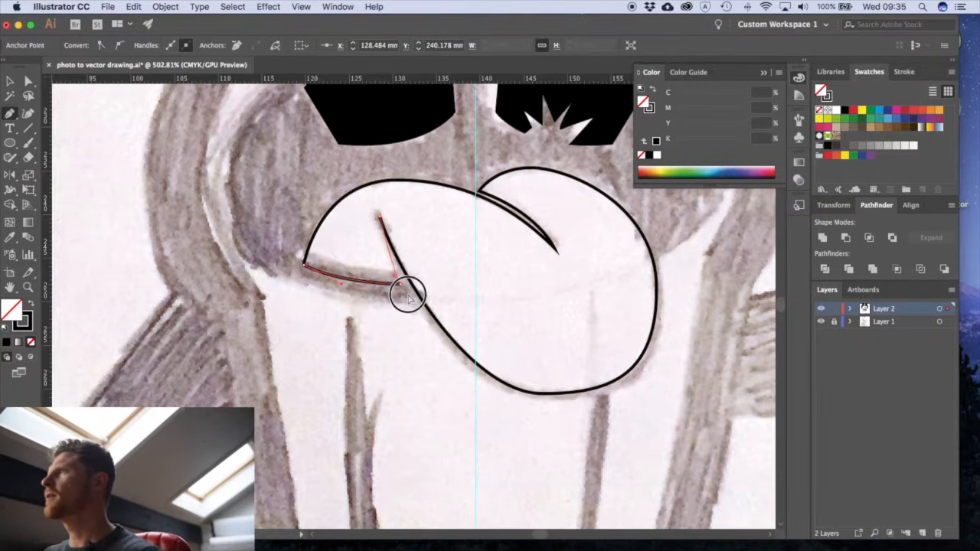
{"action": "left_click", "coordinate": [407, 335], "text": "super"}
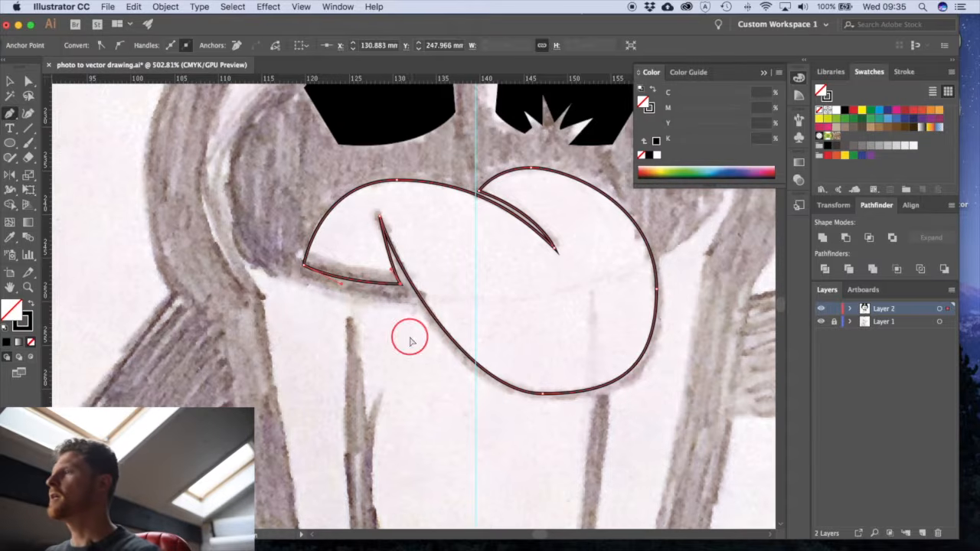
- Swap the tongue's fill and stroke so it has a solid black fill without an outline
{"action": "left_click", "coordinate": [425, 299]}
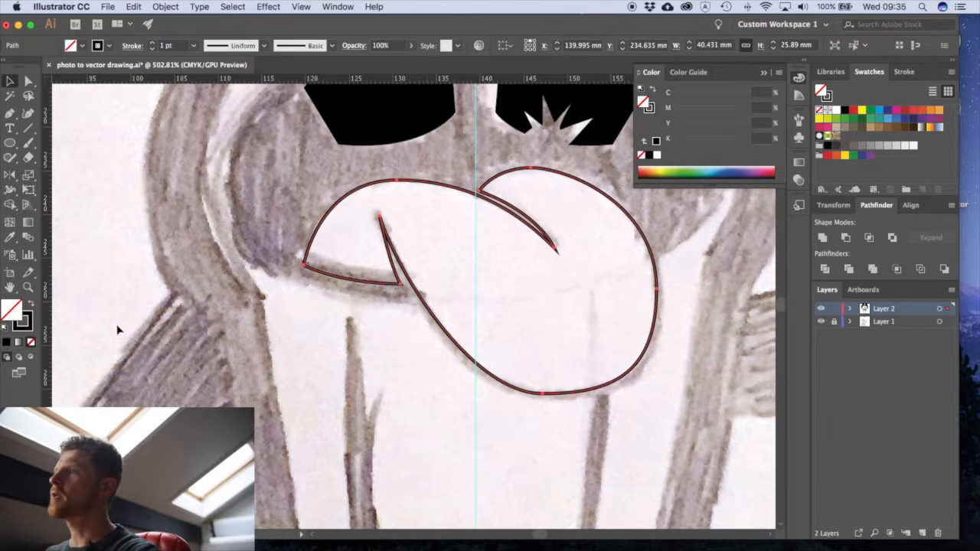
{"action": "left_click", "coordinate": [31, 306]}
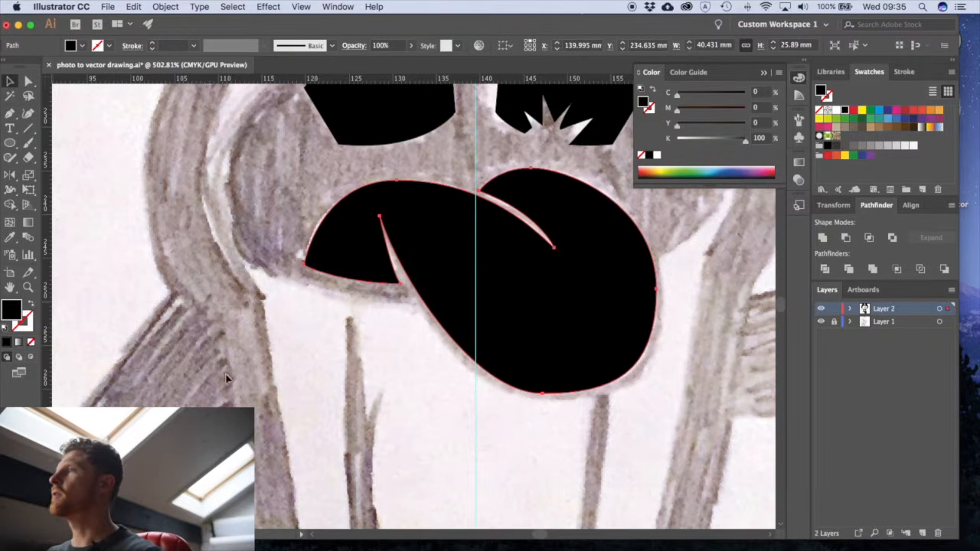
{"action": "left_click", "coordinate": [274, 366]}
- Draw an unfilled, black-stroked mouth ellipse of about 56.2 × 32.9 mm, centred on the vertical guide around the teeth and tongue
{"action": "left_click_drag", "start_coordinate": [545, 234], "coordinate": [486, 347]}
{"action": "left_click", "coordinate": [486, 348], "text": "alt+super"}
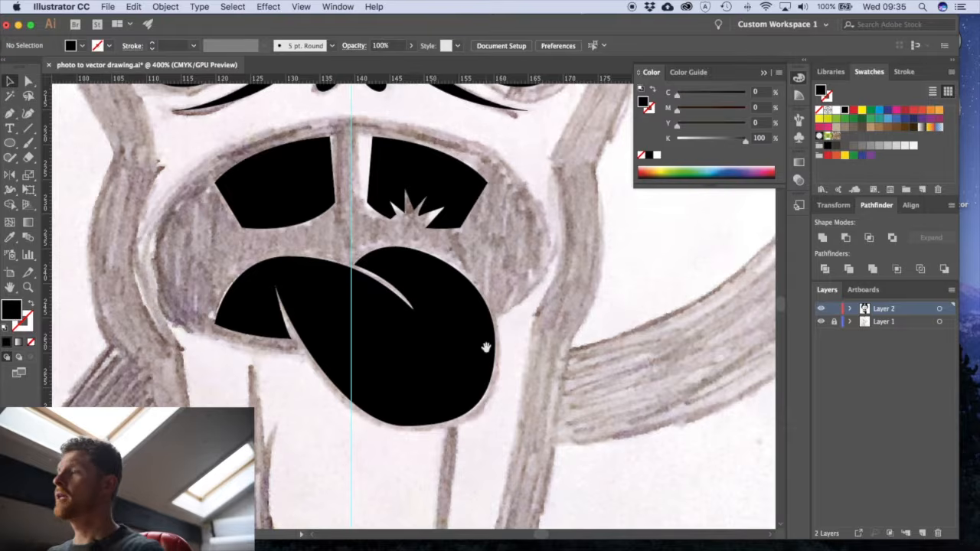
{"action": "left_click", "coordinate": [486, 348], "text": "alt+super"}
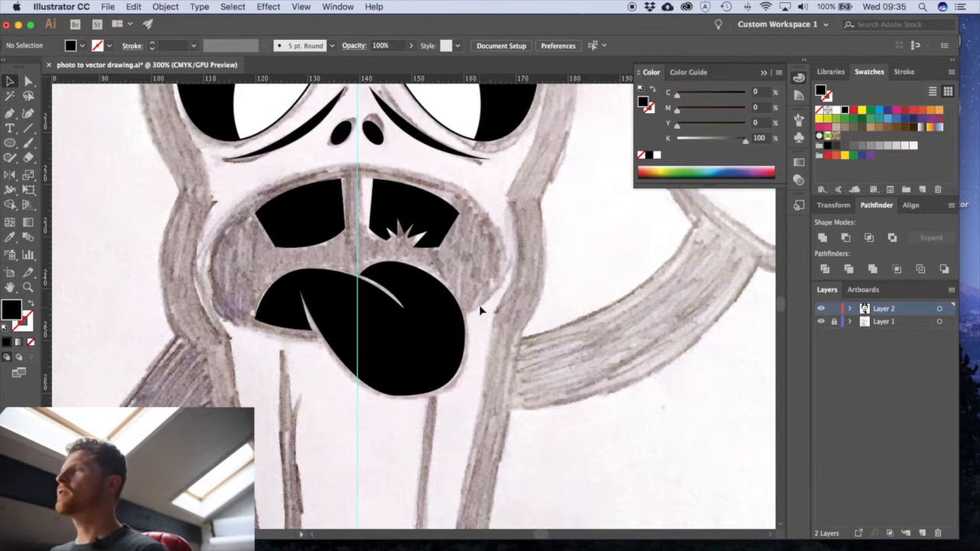
{"action": "left_click", "coordinate": [11, 144]}
{"action": "left_click_drag", "start_coordinate": [358, 247], "coordinate": [502, 333]}
{"action": "key", "text": "v"}
{"action": "left_click", "coordinate": [30, 310]}
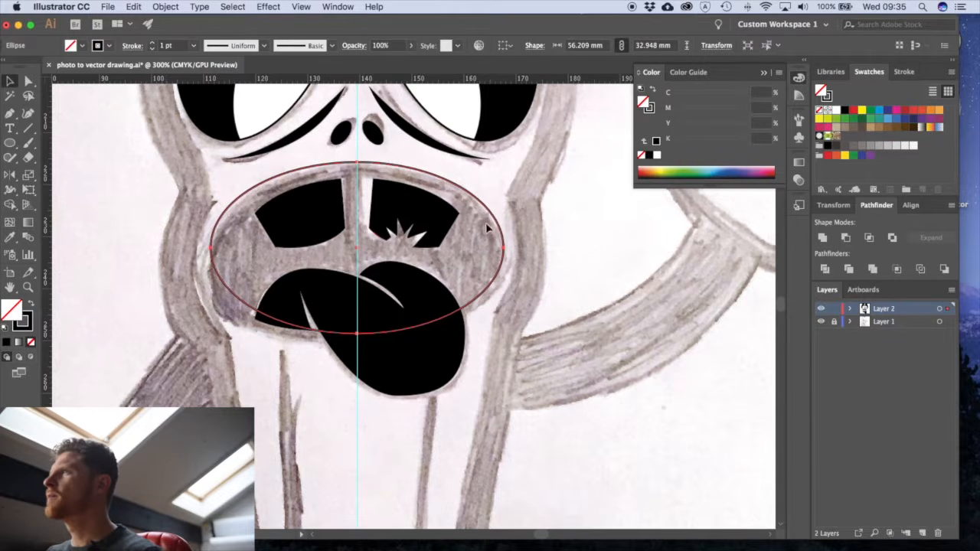
- Move the mouth ellipse slightly down and stretch its lower edge to a height of about 34.7 mm
{"action": "left_click_drag", "start_coordinate": [494, 220], "coordinate": [495, 225]}
{"action": "key", "text": "e"}
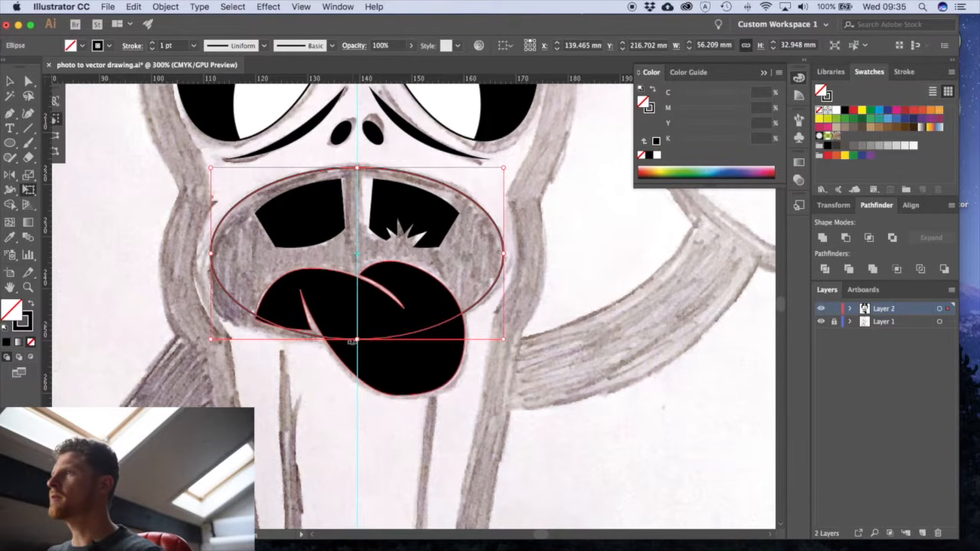
{"action": "left_click_drag", "start_coordinate": [356, 339], "coordinate": [357, 349]}
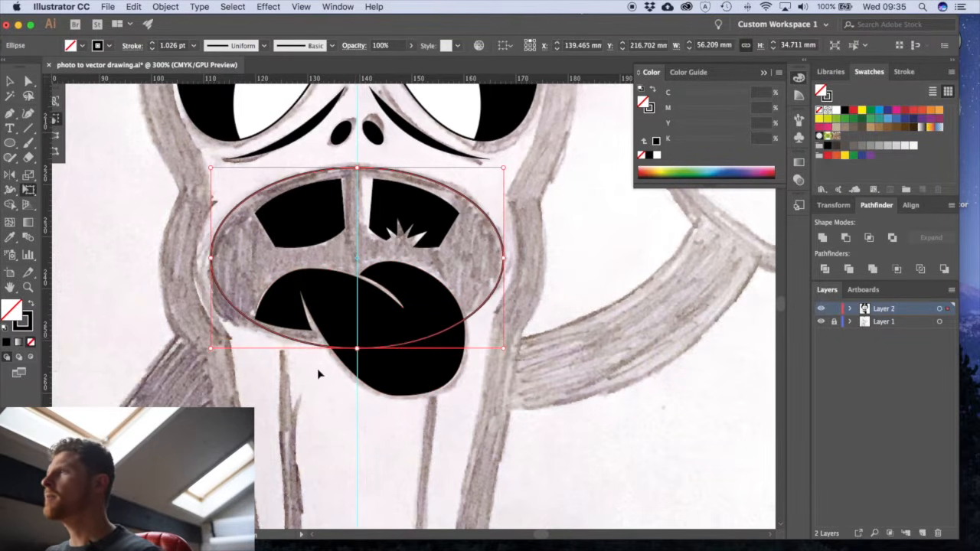
{"action": "key", "text": "a"}
{"action": "left_click", "coordinate": [317, 368]}
{"action": "key", "text": "v"}
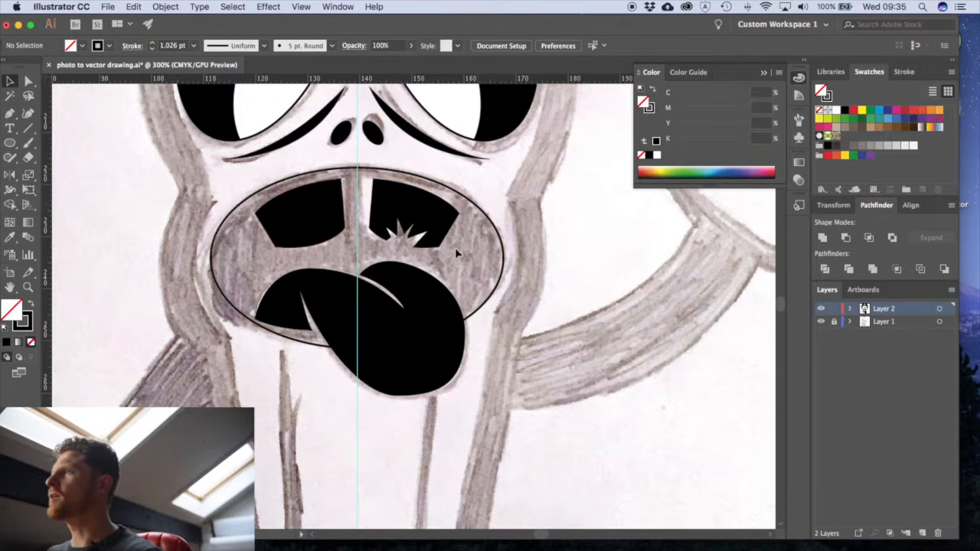
- Adjust the corner anchors and lower edge of the tongue's left lobe so it follows the curve of the mouth ellipse
{"action": "left_click_drag", "start_coordinate": [343, 313], "coordinate": [412, 350]}
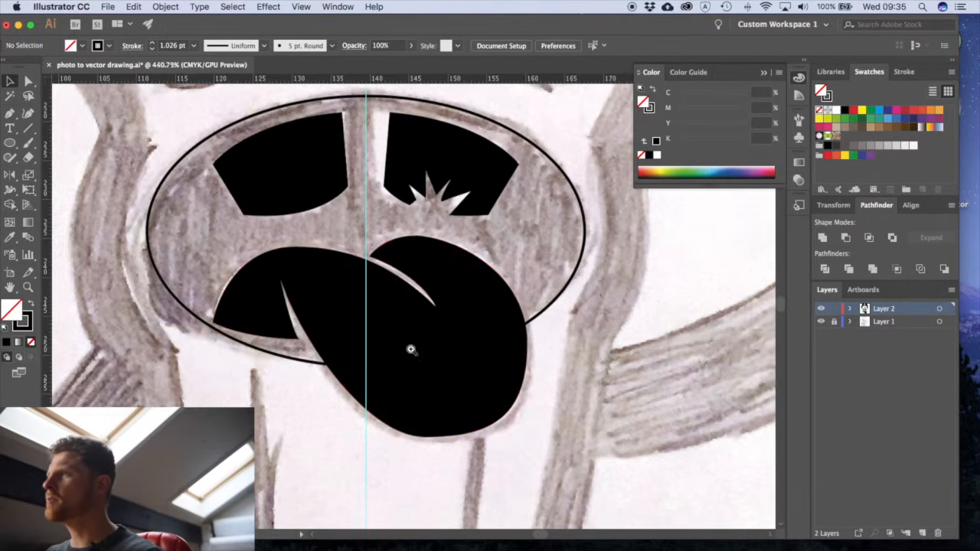
{"action": "key", "text": "a"}
{"action": "left_click", "coordinate": [299, 344]}
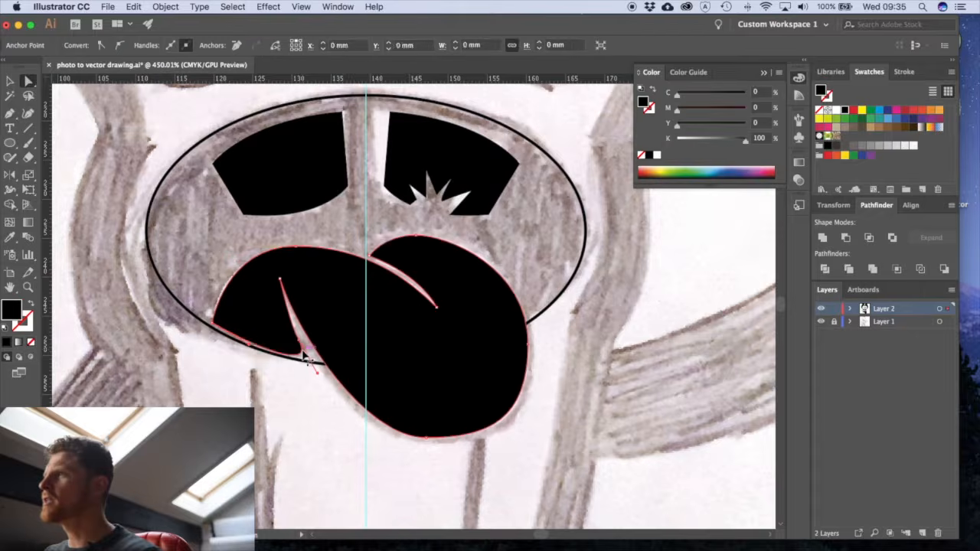
{"action": "left_click_drag", "start_coordinate": [299, 345], "coordinate": [305, 355]}
{"action": "left_click_drag", "start_coordinate": [214, 321], "coordinate": [215, 315]}
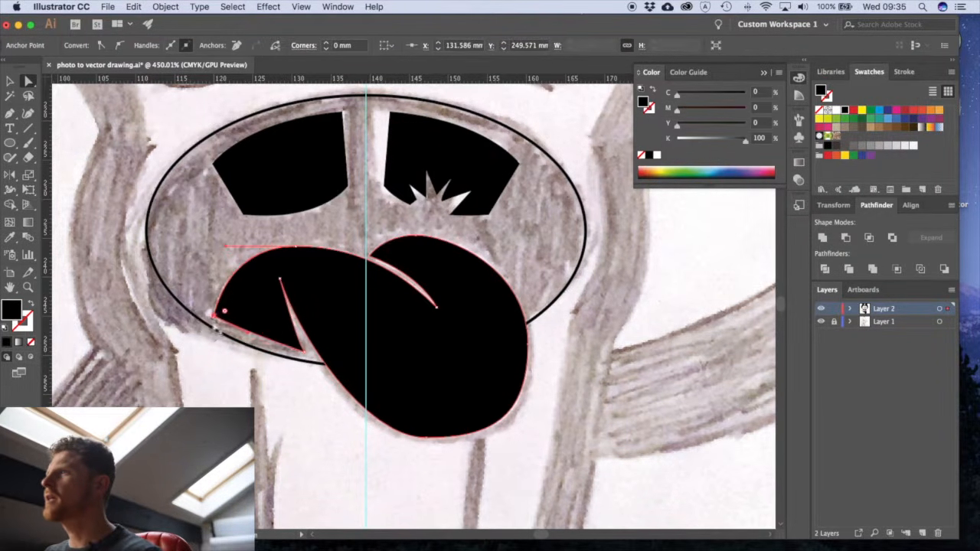
{"action": "left_click", "coordinate": [227, 352]}
{"action": "left_click", "coordinate": [225, 328]}
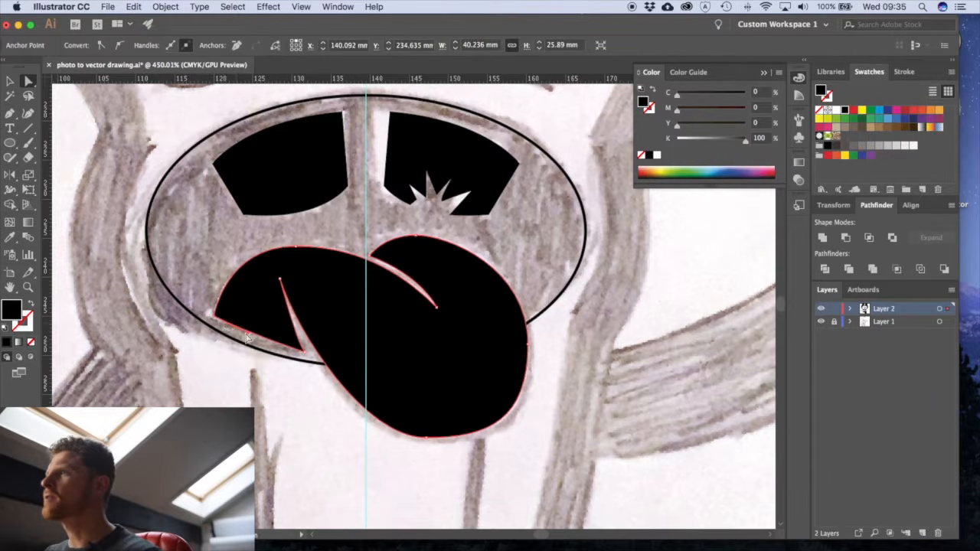
{"action": "left_click_drag", "start_coordinate": [247, 338], "coordinate": [248, 343]}
{"action": "left_click", "coordinate": [248, 375]}
{"action": "key", "text": "v"}
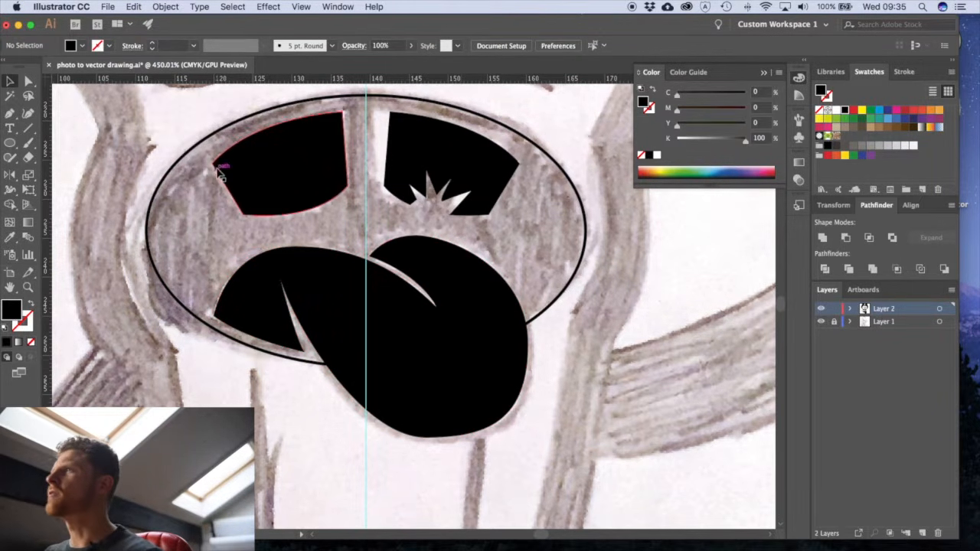
- Move the upper outer corner anchor of both teeth slightly outward towards the mouth ellipse
{"action": "left_click_drag", "start_coordinate": [214, 160], "coordinate": [209, 158]}
{"action": "key", "text": "super+z"}
{"action": "key", "text": "a"}
{"action": "left_click", "coordinate": [202, 186]}
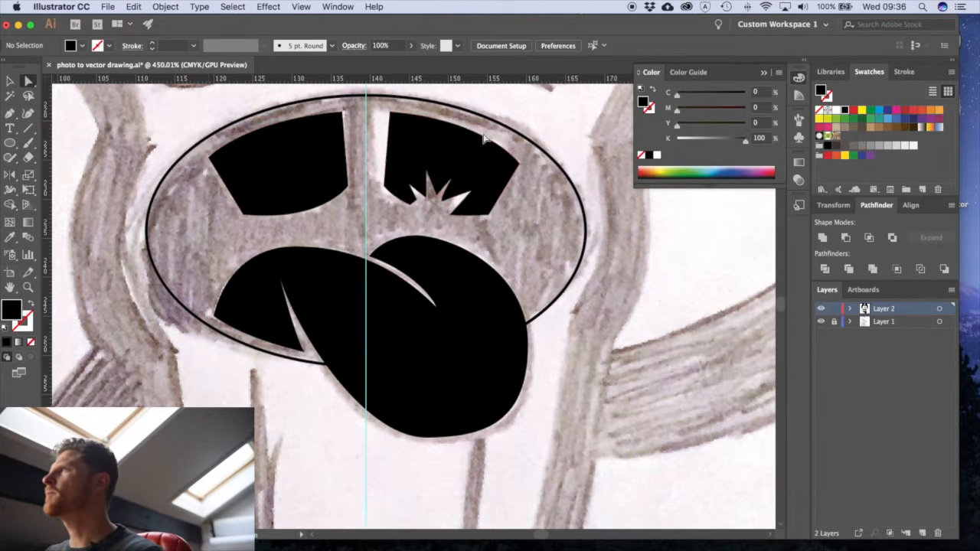
{"action": "left_click_drag", "start_coordinate": [519, 162], "coordinate": [521, 158]}
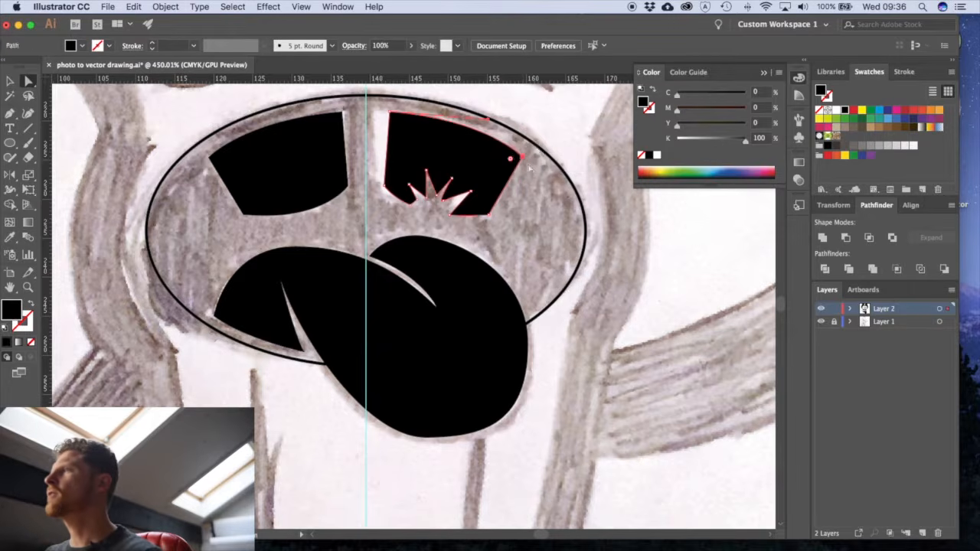
- Select both teeth and the tongue and fill them with white
{"action": "scroll", "coordinate": [474, 229], "scroll_direction": "down", "scroll_amount": 3}
{"action": "key", "text": "v"}
{"action": "left_click_drag", "start_coordinate": [467, 394], "coordinate": [458, 398]}
{"action": "left_click", "coordinate": [385, 374]}
{"action": "left_click", "coordinate": [375, 309], "text": "shift"}
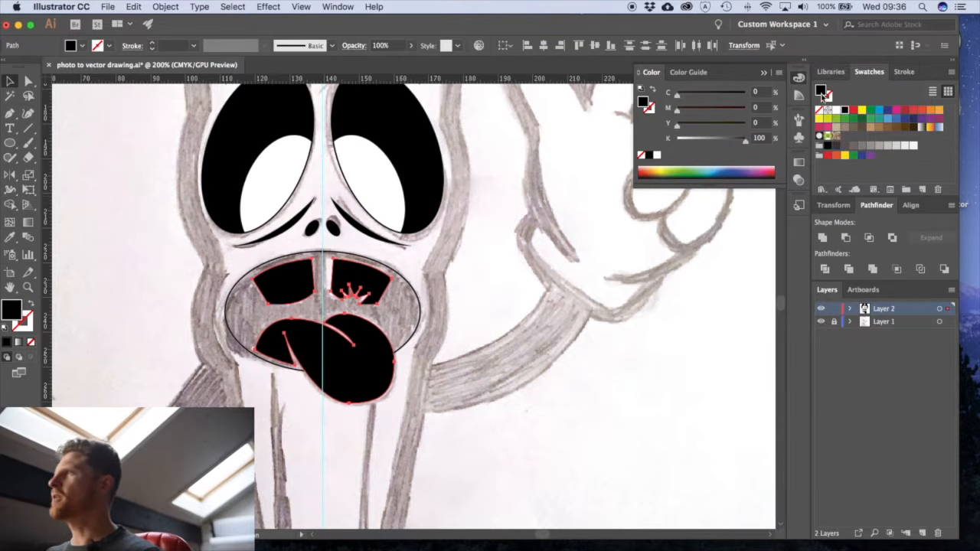
{"action": "left_click", "coordinate": [836, 110]}
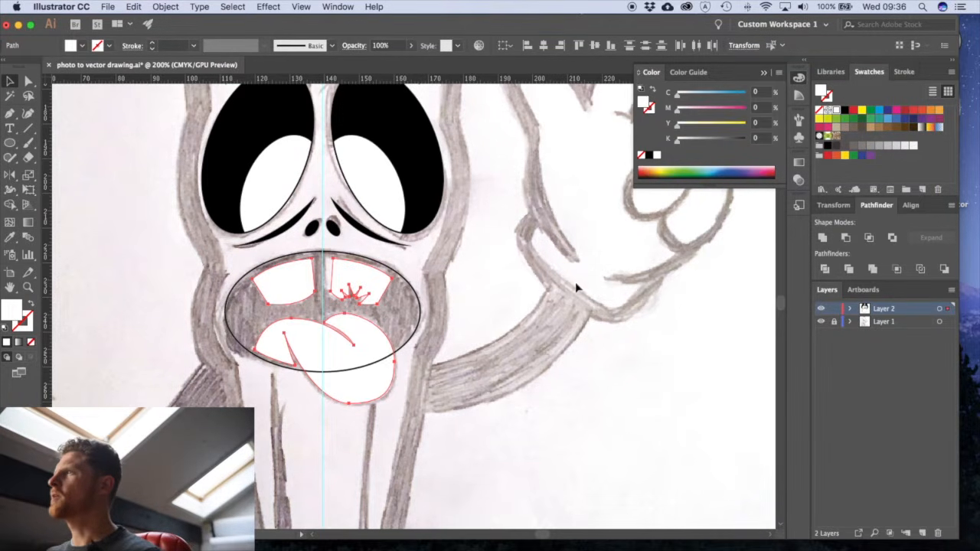
- Fill the mouth ellipse with black and remove its stroke
{"action": "left_click", "coordinate": [418, 306]}
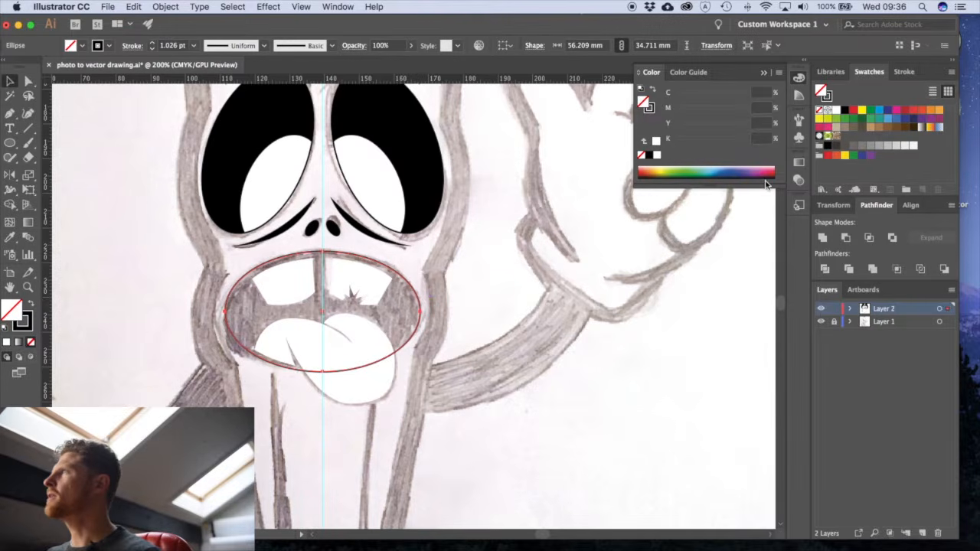
{"action": "left_click", "coordinate": [844, 110]}
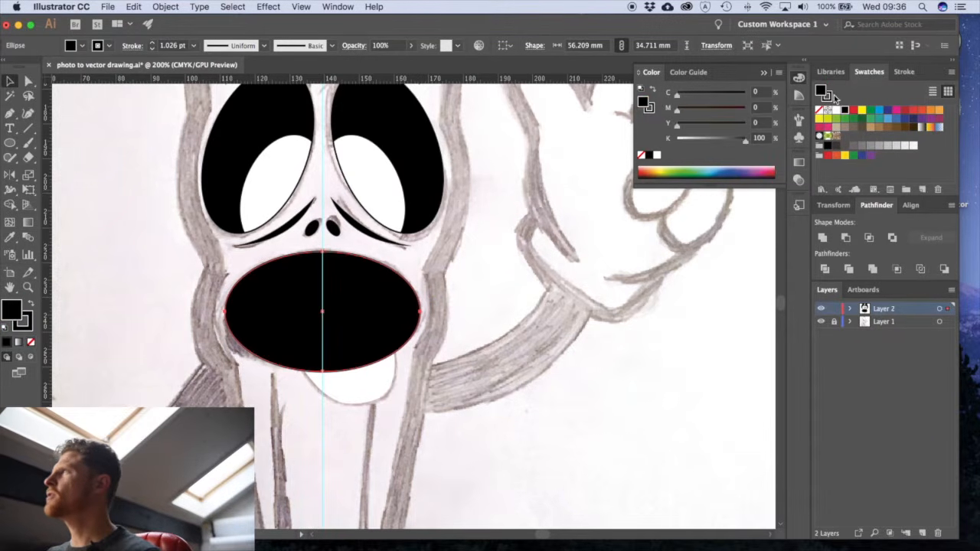
{"action": "left_click", "coordinate": [819, 111]}
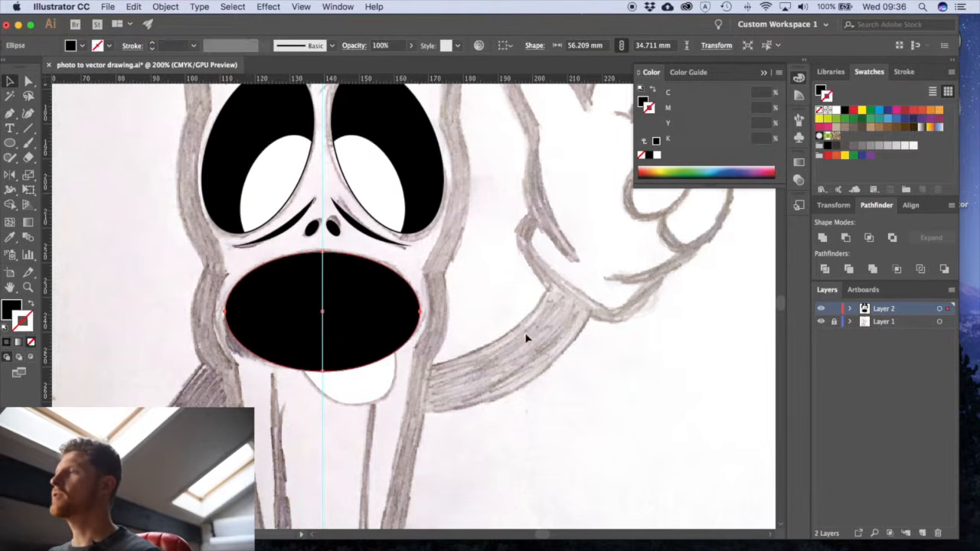
{"action": "left_click", "coordinate": [526, 334]}
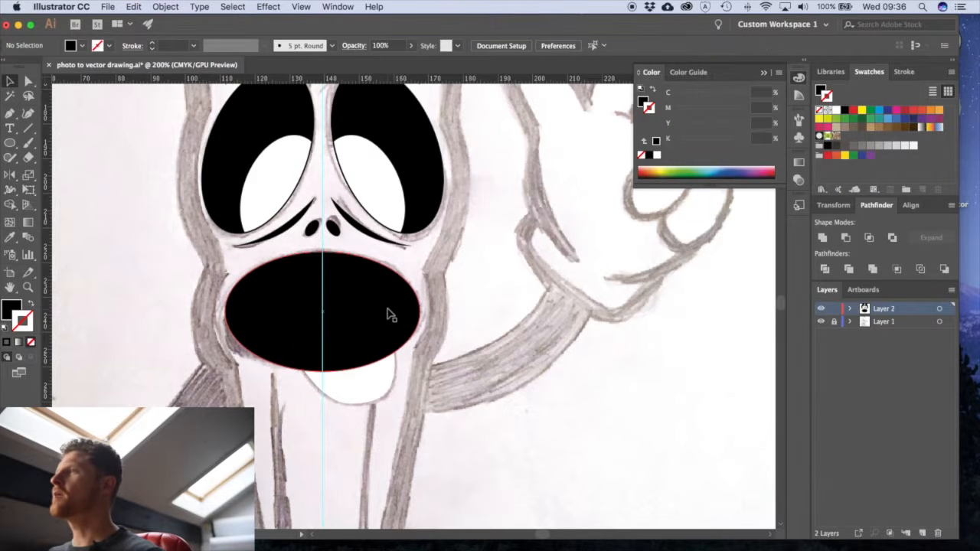
- Send the black mouth ellipse to the back, behind the teeth and tongue
{"action": "left_click", "coordinate": [375, 313]}
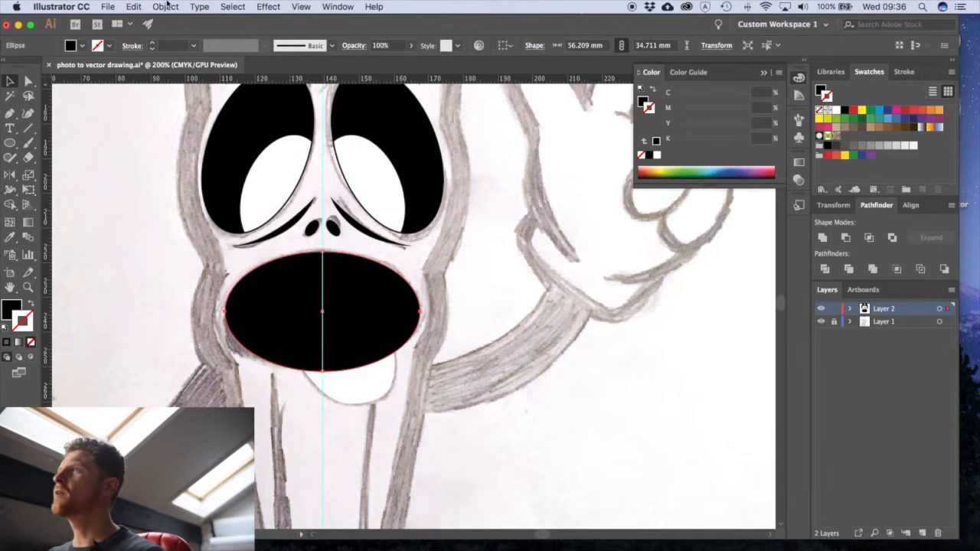
{"action": "left_click", "coordinate": [165, 6]}
{"action": "mouse_move", "coordinate": [215, 33]}
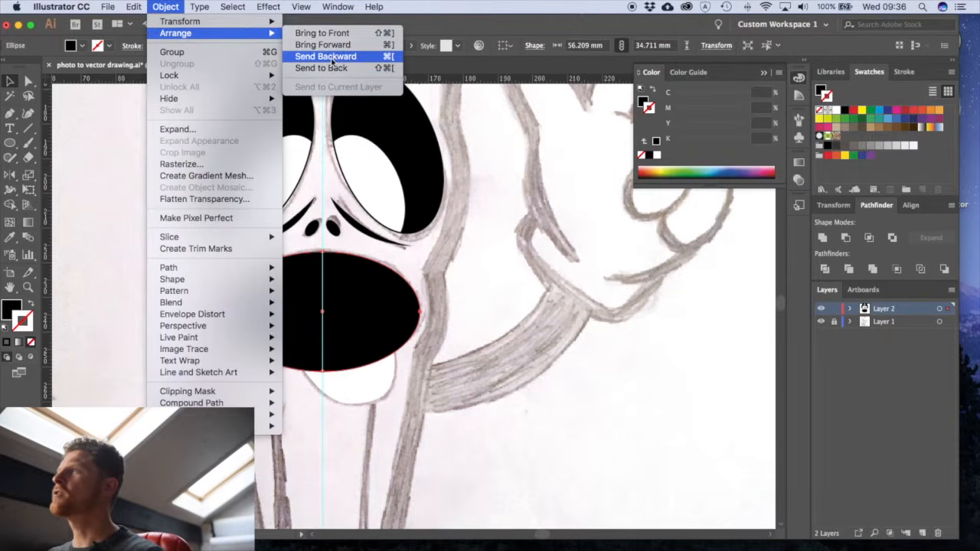
{"action": "left_click", "coordinate": [394, 69]}
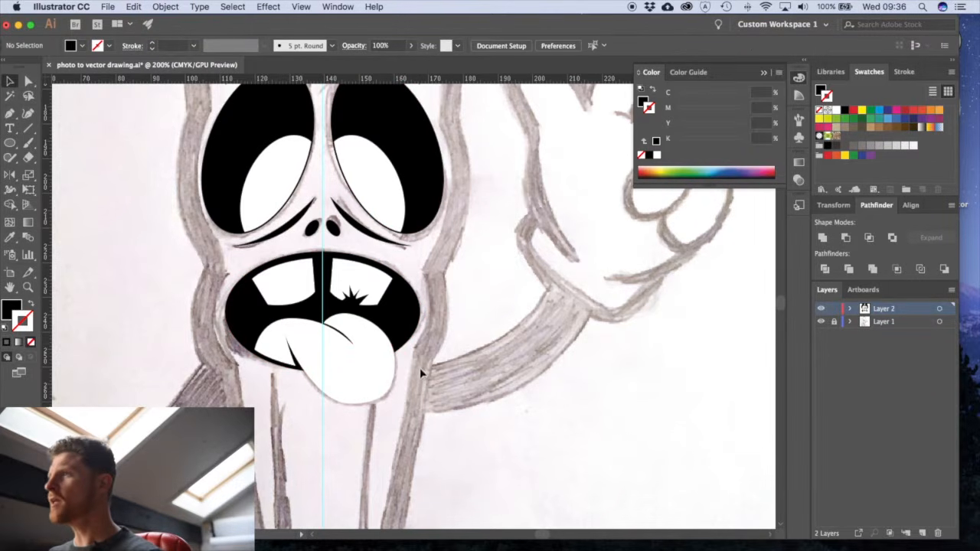
- Give the tongue a black stroke with a weight of 6 pt
{"action": "left_click", "coordinate": [389, 381]}
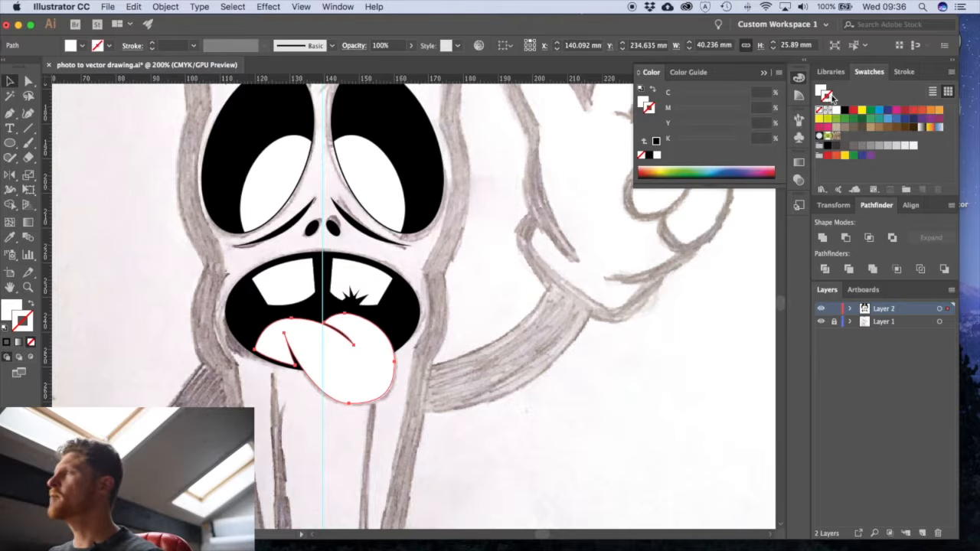
{"action": "left_click", "coordinate": [844, 111]}
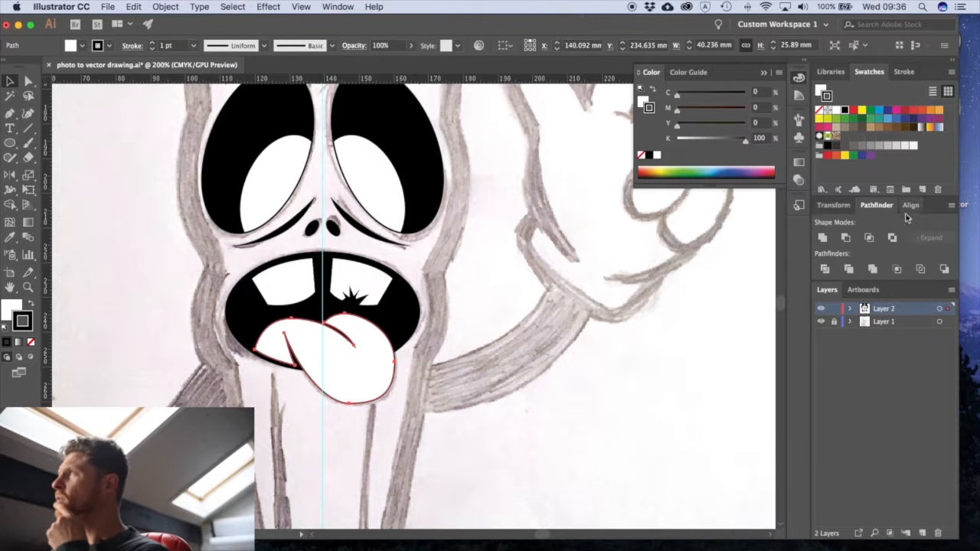
{"action": "left_click", "coordinate": [905, 72]}
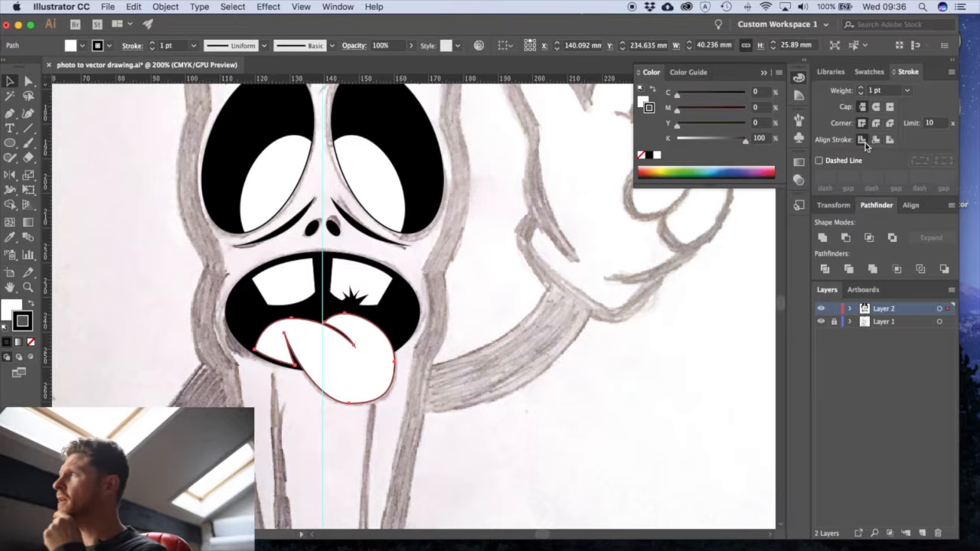
{"action": "left_click", "coordinate": [860, 87]}
{"action": "left_click", "coordinate": [860, 88]}
{"action": "left_click", "coordinate": [861, 88]}
{"action": "left_click", "coordinate": [861, 87]}
{"action": "left_click", "coordinate": [861, 88]}
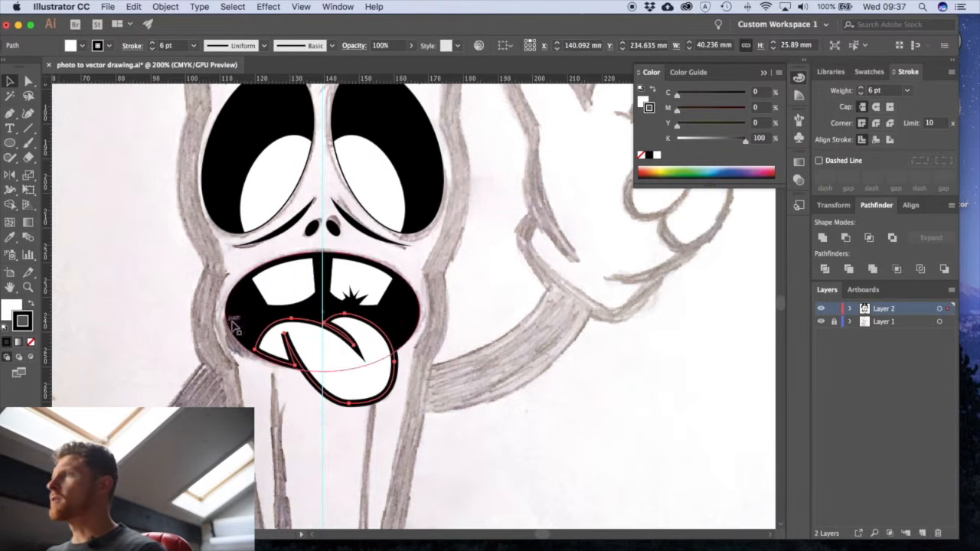
- Align the tongue's stroke to the outside of its path and set its weight to 4 pt
{"action": "left_click_drag", "start_coordinate": [262, 326], "coordinate": [504, 462]}
{"action": "left_click_drag", "start_coordinate": [463, 419], "coordinate": [357, 330]}
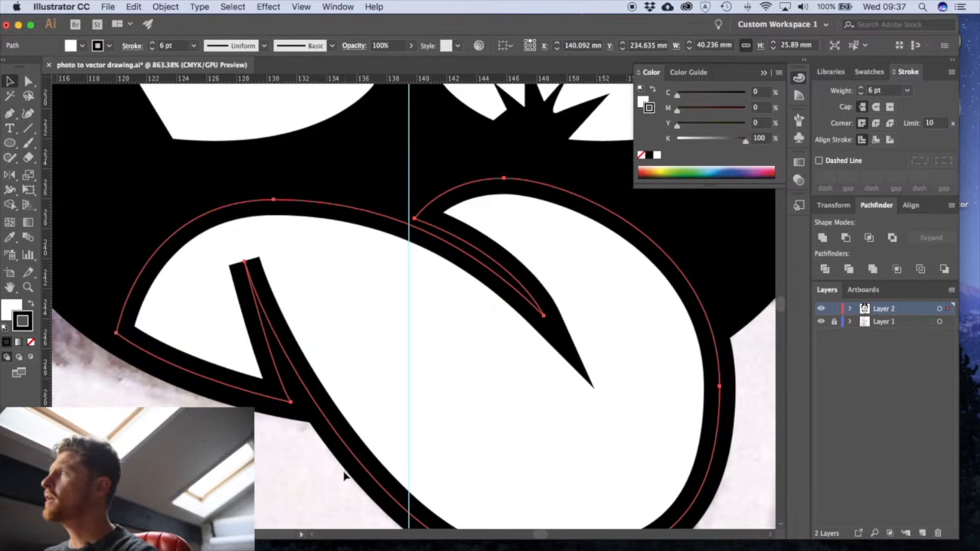
{"action": "left_click", "coordinate": [876, 140]}
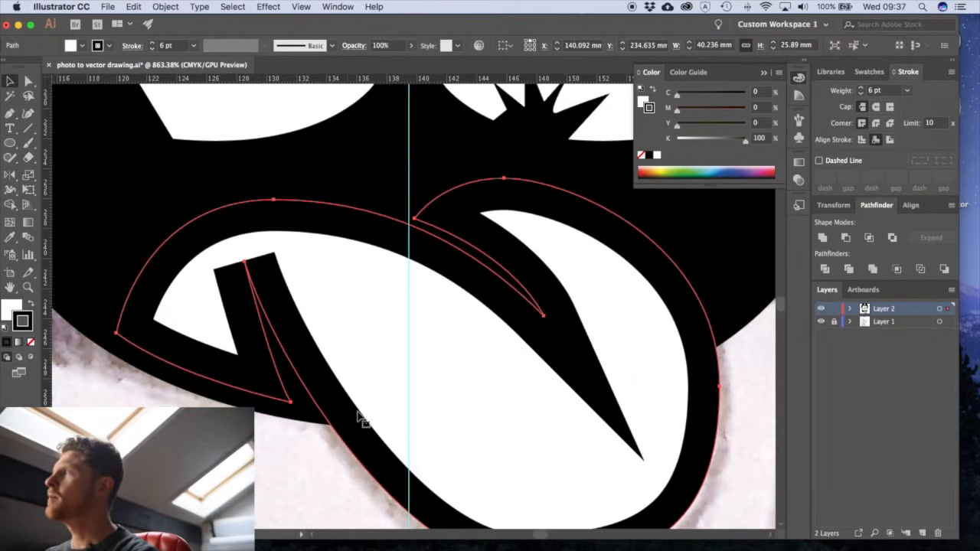
{"action": "left_click", "coordinate": [892, 141]}
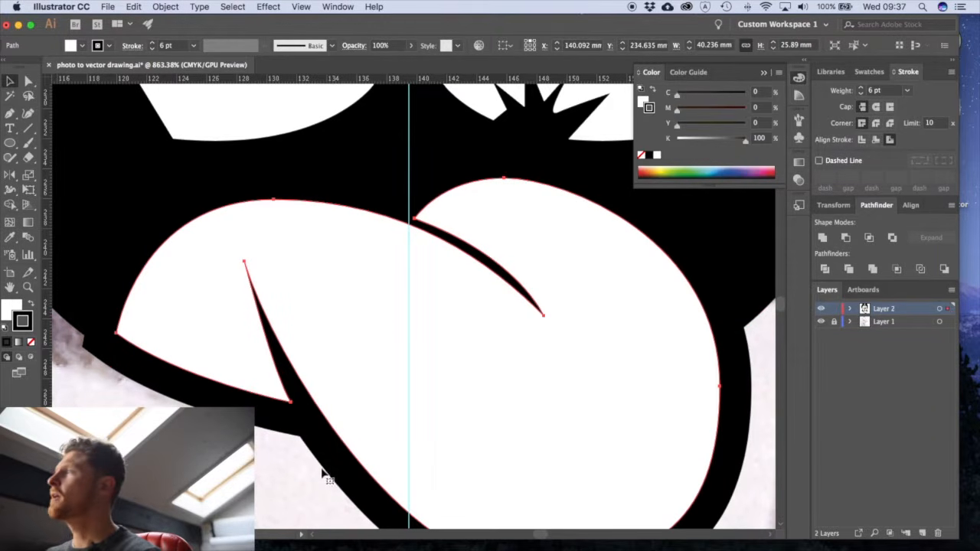
{"action": "left_click", "coordinate": [861, 93]}
{"action": "left_click", "coordinate": [861, 93]}
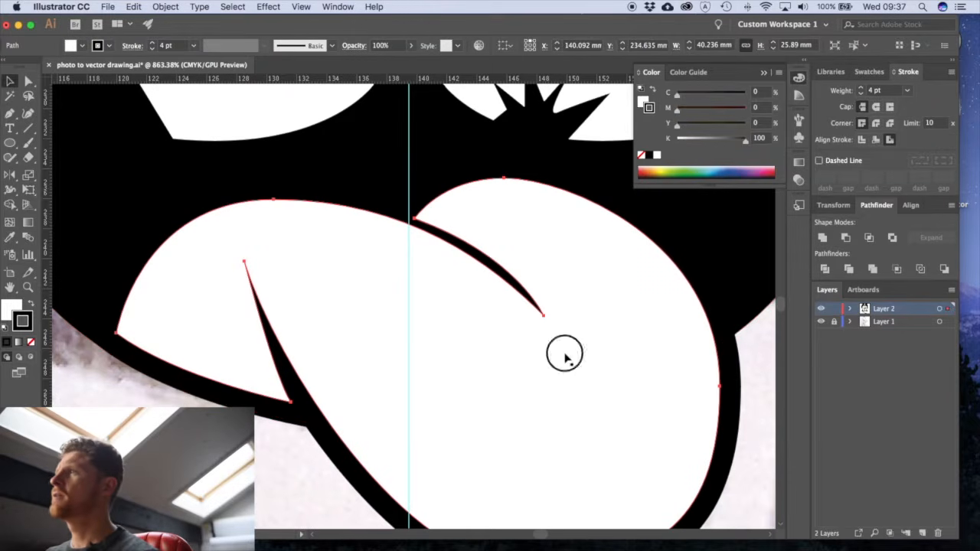
{"action": "left_click", "coordinate": [564, 354], "text": "alt+super"}
{"action": "left_click", "coordinate": [565, 354], "text": "alt+super"}
{"action": "left_click", "coordinate": [565, 354], "text": "alt+super"}
{"action": "left_click", "coordinate": [565, 354], "text": "alt+super"}
{"action": "left_click", "coordinate": [564, 354], "text": "alt+super"}
{"action": "left_click", "coordinate": [458, 354]}
{"action": "left_click_drag", "start_coordinate": [351, 322], "coordinate": [551, 380]}
{"action": "left_click_drag", "start_coordinate": [410, 358], "coordinate": [502, 448]}
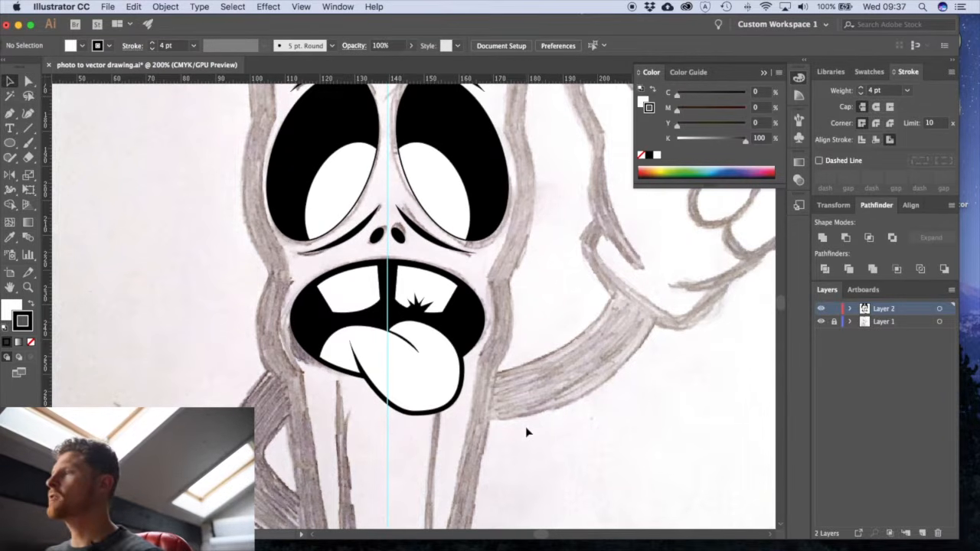
- Draw a half-body path of about 39.1 × 230.7 mm with the Pen tool, from the pencil's upper left corner down and across to the guide
{"action": "key", "text": "a"}
{"action": "left_click", "coordinate": [423, 412]}
{"action": "left_click", "coordinate": [516, 460]}
{"action": "left_click", "coordinate": [471, 368], "text": "alt+super"}
{"action": "left_click", "coordinate": [470, 368], "text": "alt+super"}
{"action": "mouse_move", "coordinate": [383, 368]}
{"action": "left_mouse_down"}
{"action": "mouse_move", "coordinate": [434, 404]}
{"action": "mouse_move", "coordinate": [403, 366]}
{"action": "mouse_move", "coordinate": [385, 403]}
{"action": "mouse_move", "coordinate": [399, 407]}
{"action": "left_mouse_up"}
{"action": "key", "text": "p"}
{"action": "mouse_move", "coordinate": [462, 368]}
{"action": "left_mouse_down"}
{"action": "mouse_move", "coordinate": [458, 381]}
{"action": "mouse_move", "coordinate": [463, 289]}
{"action": "mouse_move", "coordinate": [457, 371]}
{"action": "left_mouse_up"}
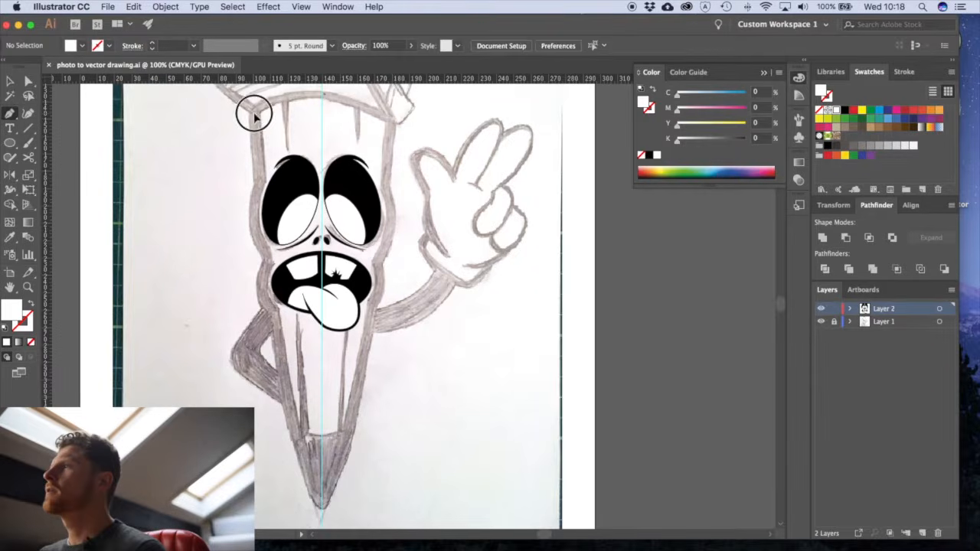
{"action": "left_click", "coordinate": [253, 114]}
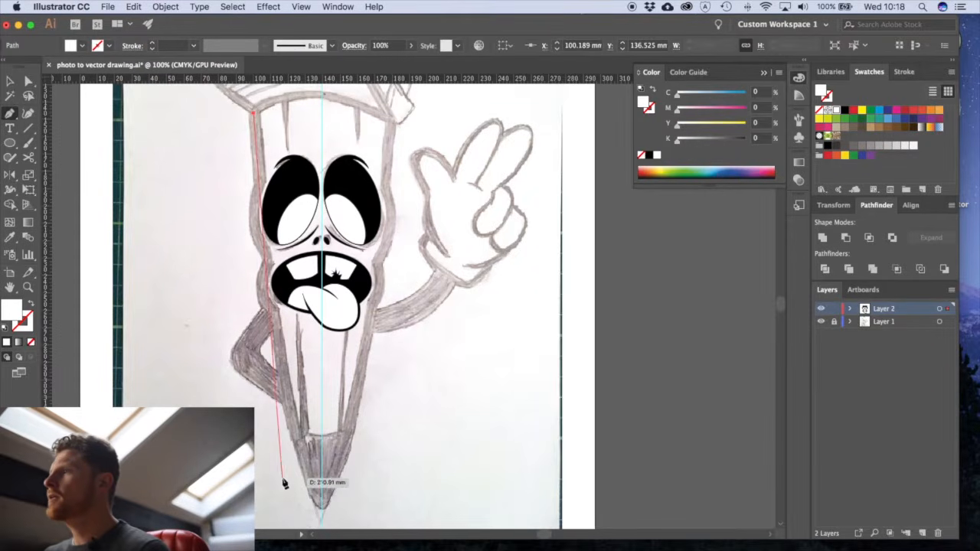
{"action": "left_click", "coordinate": [306, 515]}
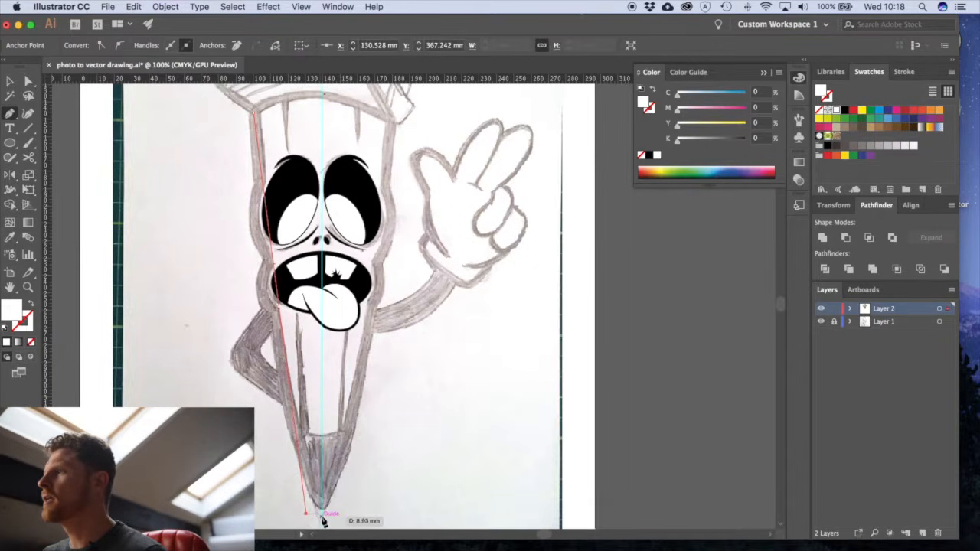
{"action": "left_click", "coordinate": [323, 518]}
{"action": "key", "text": "v"}
- Reflect a copy of the white half-body path across the vertical guide
{"action": "scroll", "coordinate": [350, 452], "scroll_direction": "down", "scroll_amount": 2}
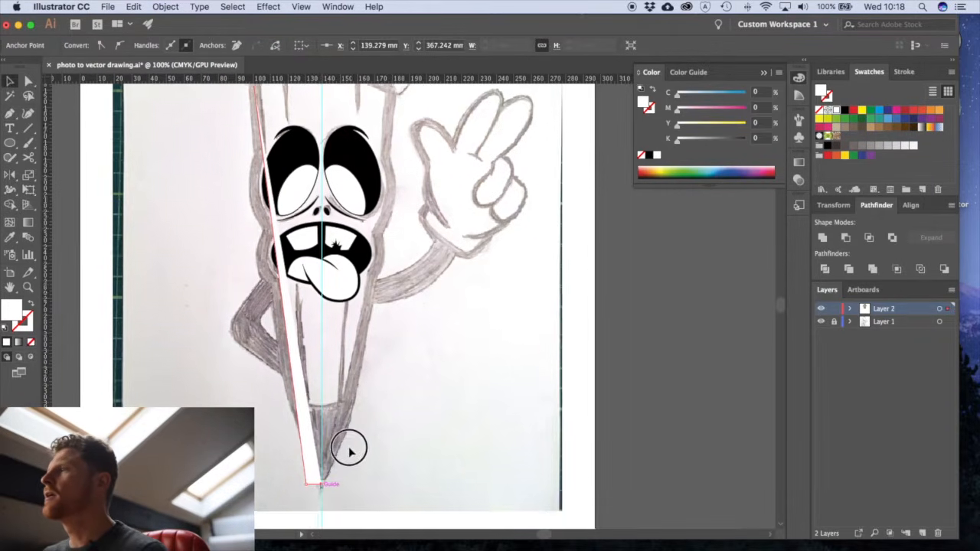
{"action": "mouse_move", "coordinate": [354, 491]}
{"action": "left_mouse_down"}
{"action": "mouse_move", "coordinate": [404, 495]}
{"action": "mouse_move", "coordinate": [429, 482]}
{"action": "left_mouse_up"}
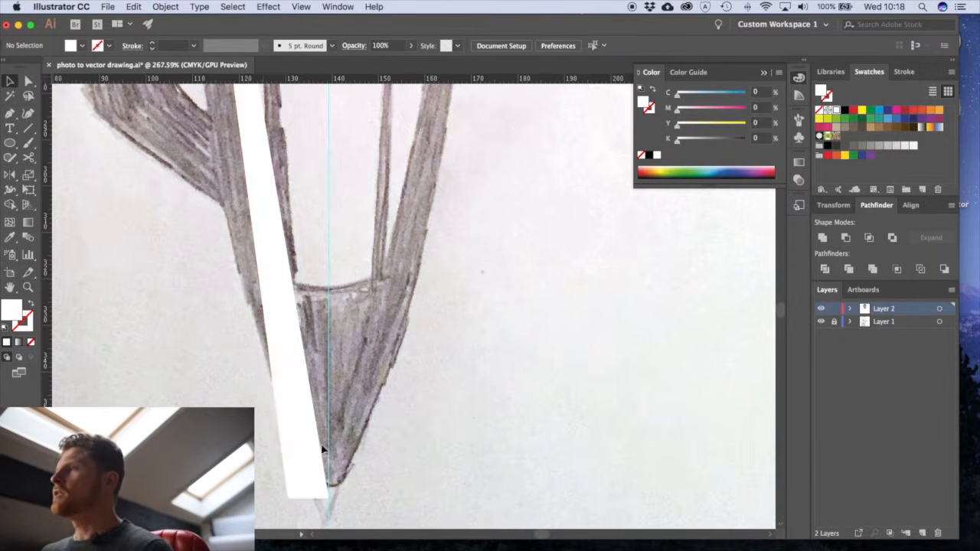
{"action": "left_click", "coordinate": [294, 408]}
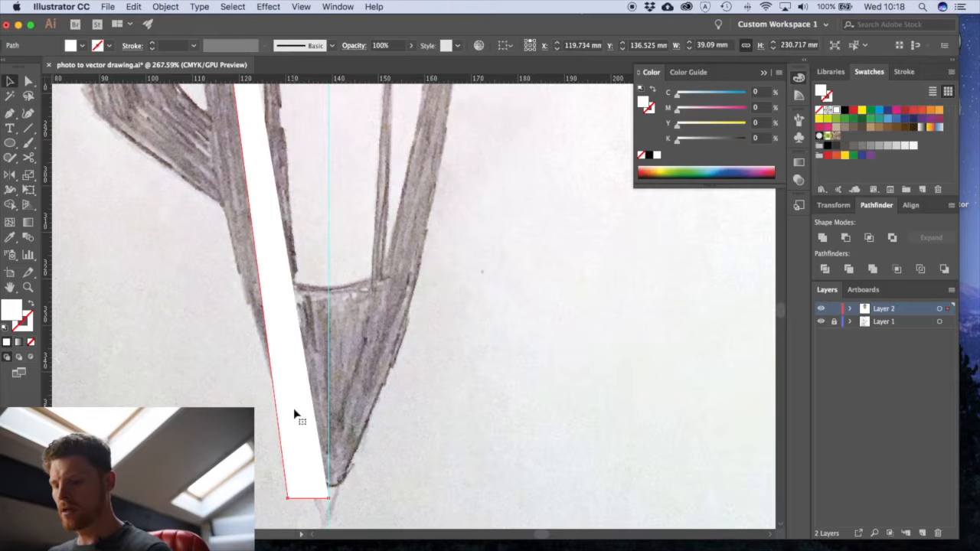
{"action": "key", "text": "a"}
{"action": "left_click", "coordinate": [410, 447]}
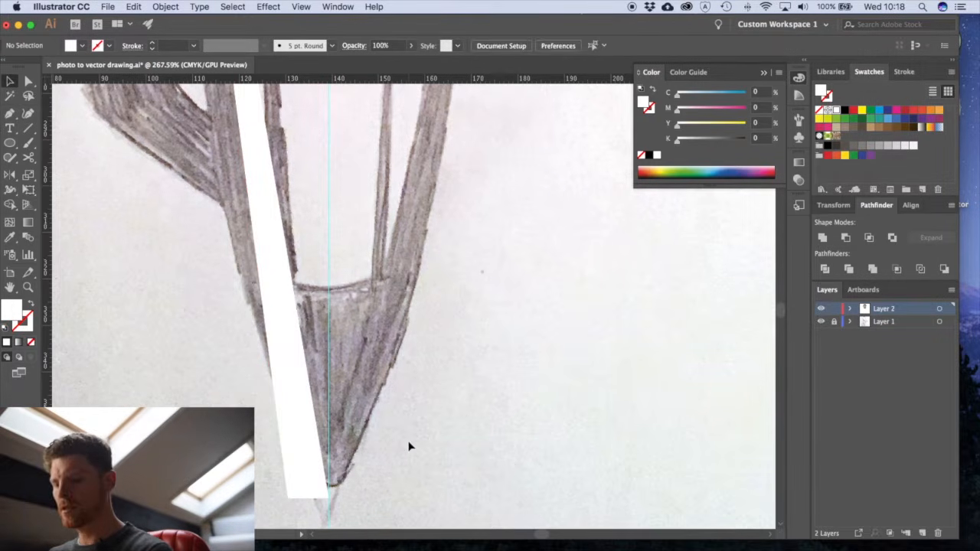
{"action": "left_click", "coordinate": [324, 467]}
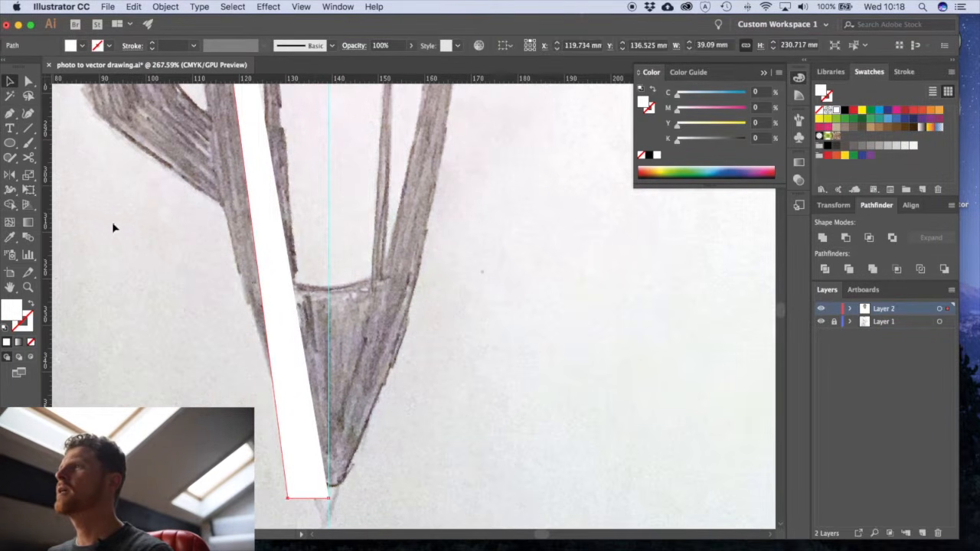
{"action": "left_click", "coordinate": [10, 176]}
{"action": "left_click_drag", "start_coordinate": [371, 311], "coordinate": [363, 398]}
{"action": "left_click", "coordinate": [337, 262]}
{"action": "key", "text": "super+minus"}
{"action": "key", "text": "super+minus"}
{"action": "mouse_move", "coordinate": [336, 420]}
{"action": "left_mouse_down"}
{"action": "mouse_move", "coordinate": [375, 341]}
{"action": "mouse_move", "coordinate": [357, 319]}
{"action": "left_mouse_up"}
{"action": "left_click_drag", "start_coordinate": [395, 496], "coordinate": [409, 500]}
{"action": "key", "text": "v"}
{"action": "left_click_drag", "start_coordinate": [477, 254], "coordinate": [451, 485]}
{"action": "left_click_drag", "start_coordinate": [452, 538], "coordinate": [420, 339]}
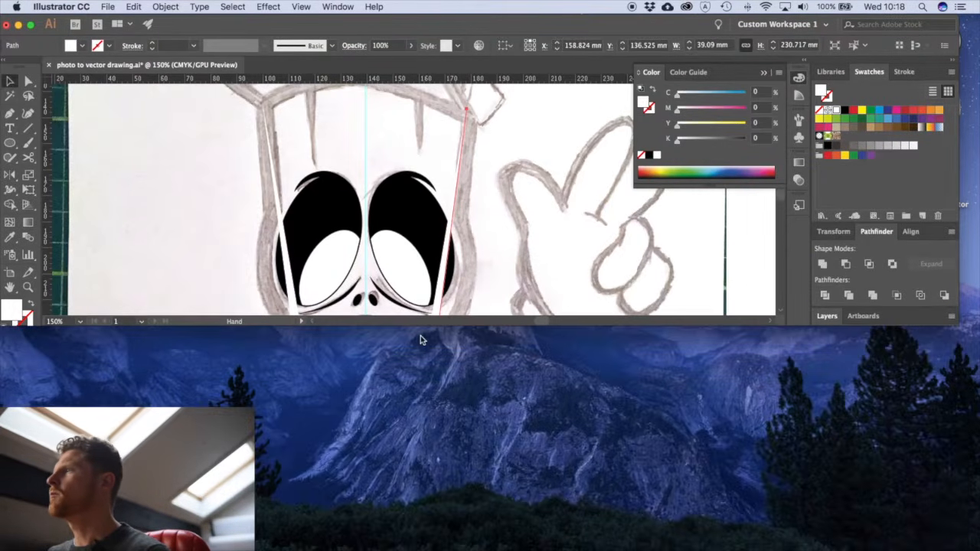
{"action": "left_click_drag", "start_coordinate": [547, 328], "coordinate": [529, 537]}
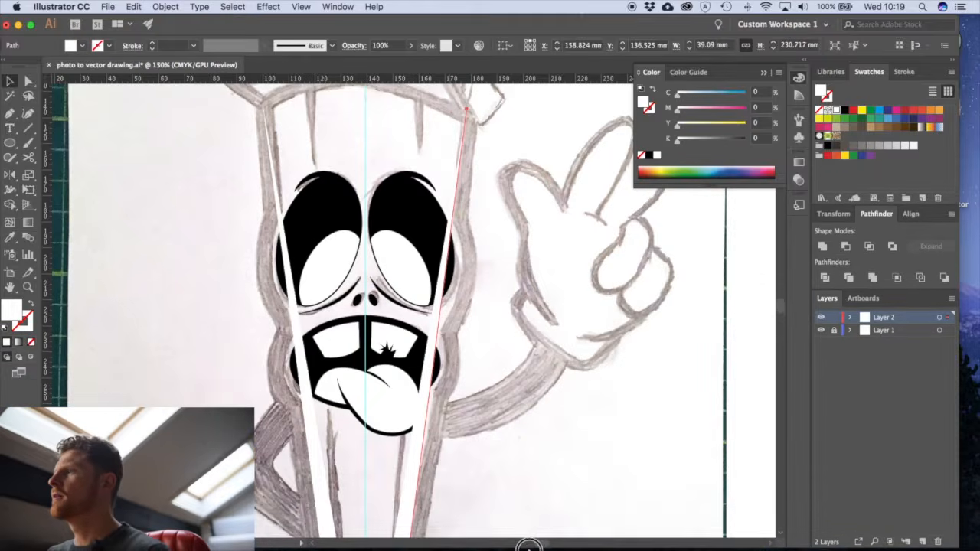
- Join the two half-body paths at their lower end points on the vertical guide
{"action": "scroll", "coordinate": [526, 475], "scroll_direction": "down", "scroll_amount": 10}
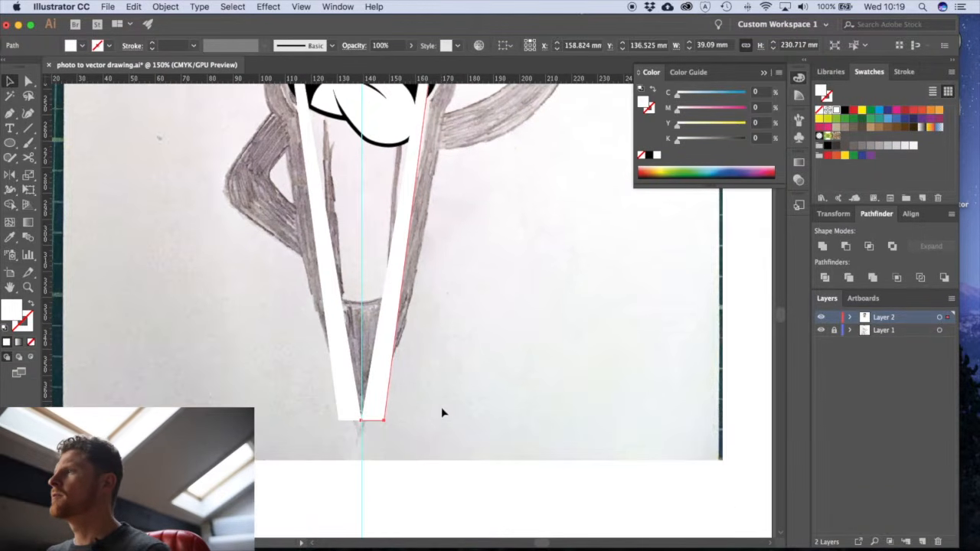
{"action": "left_click", "coordinate": [442, 410]}
{"action": "left_click_drag", "start_coordinate": [348, 401], "coordinate": [500, 470]}
{"action": "key", "text": "a"}
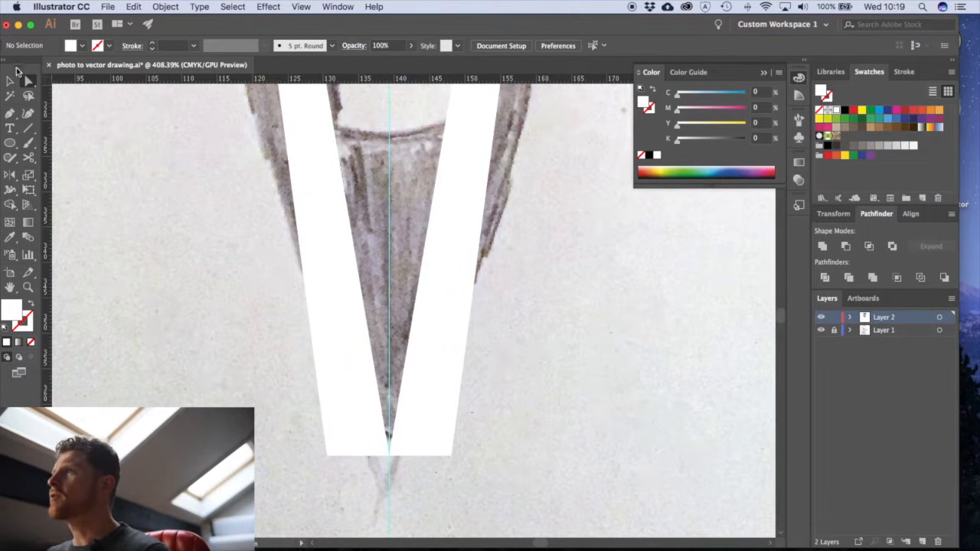
{"action": "left_click_drag", "start_coordinate": [399, 473], "coordinate": [377, 442]}
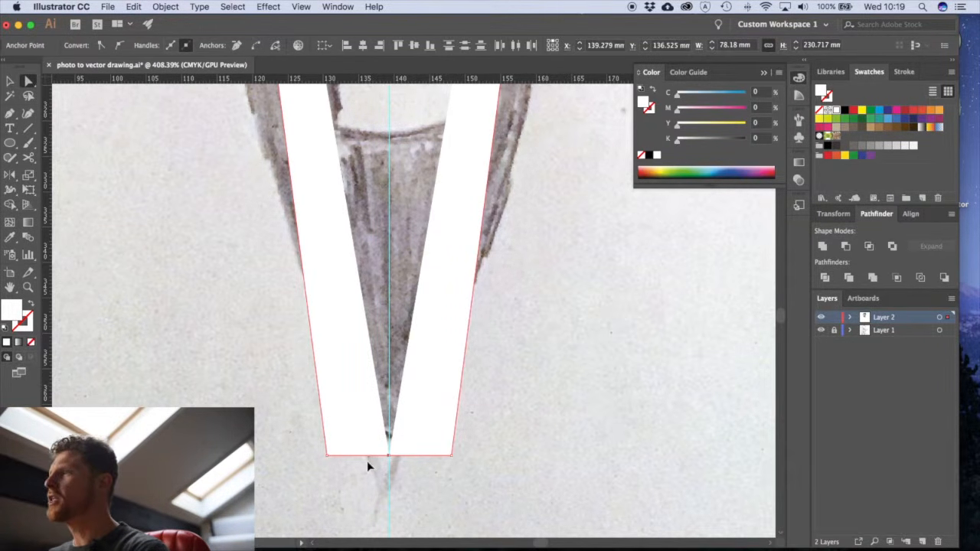
{"action": "key", "text": "Delete"}
{"action": "left_click", "coordinate": [408, 468]}
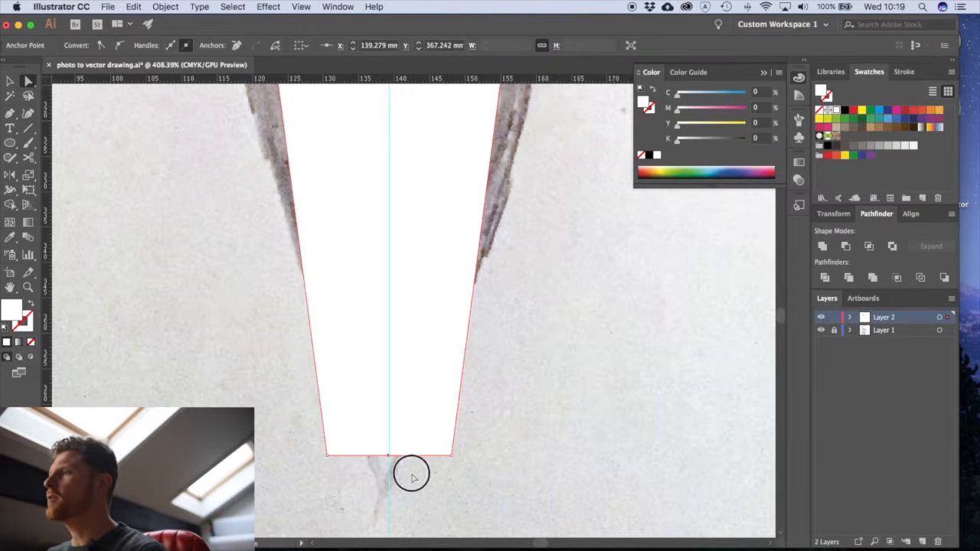
- Remove the extra anchor point in the middle of the body's bottom edge, on the vertical guide
{"action": "left_click", "coordinate": [416, 427]}
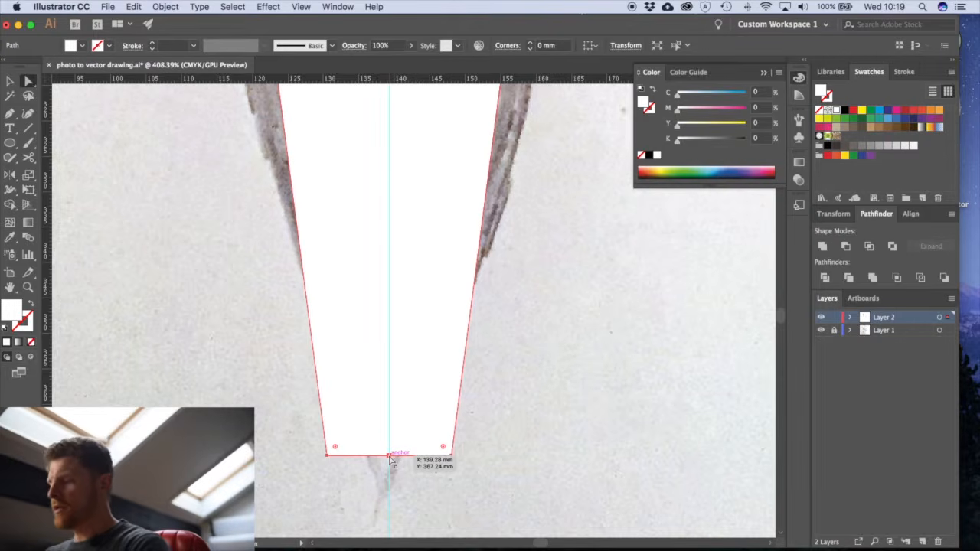
{"action": "key", "text": "p"}
{"action": "left_click", "coordinate": [390, 456]}
{"action": "left_click", "coordinate": [390, 456], "text": "super"}
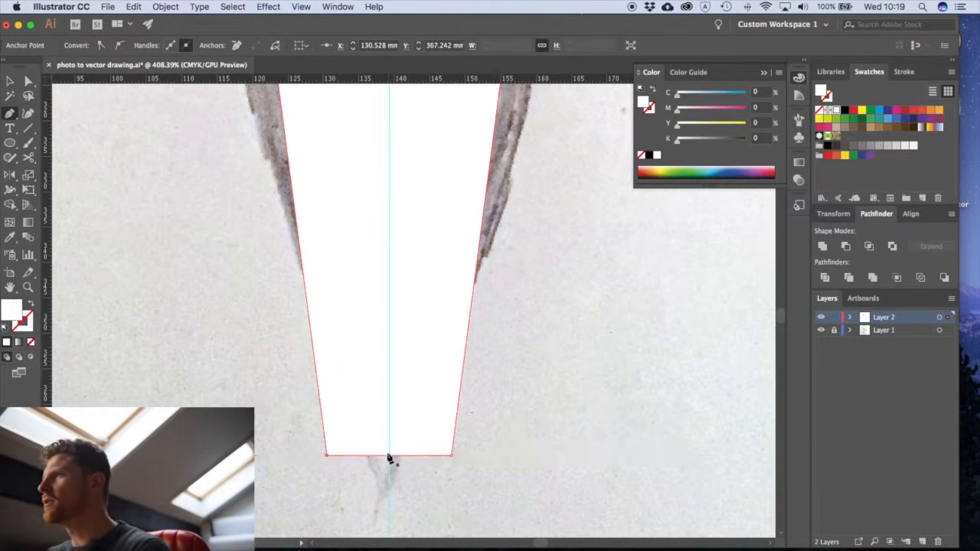
{"action": "left_click", "coordinate": [349, 469], "text": "super"}
{"action": "key", "text": "v"}
{"action": "left_click", "coordinate": [414, 339], "text": "alt+super"}
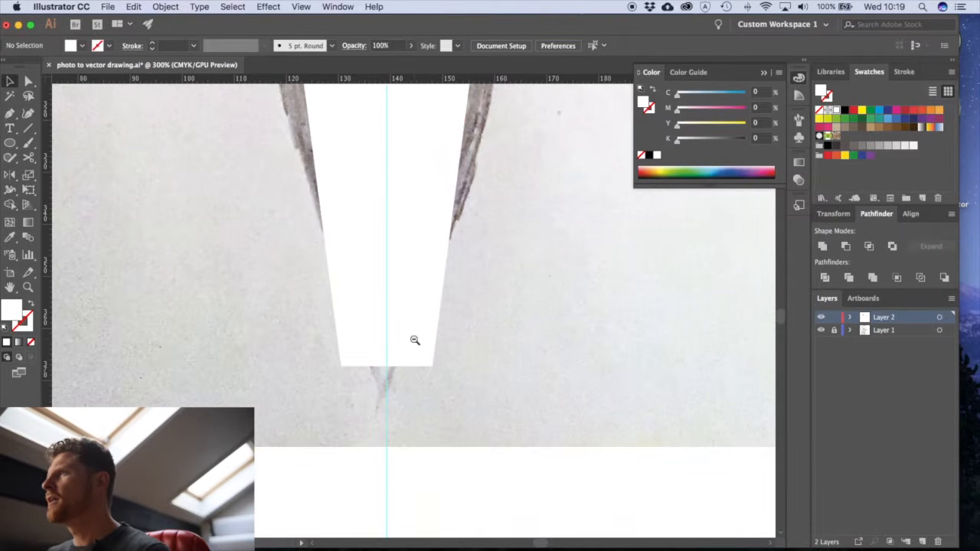
{"action": "left_click_drag", "start_coordinate": [401, 349], "coordinate": [394, 402]}
{"action": "key", "text": "a"}
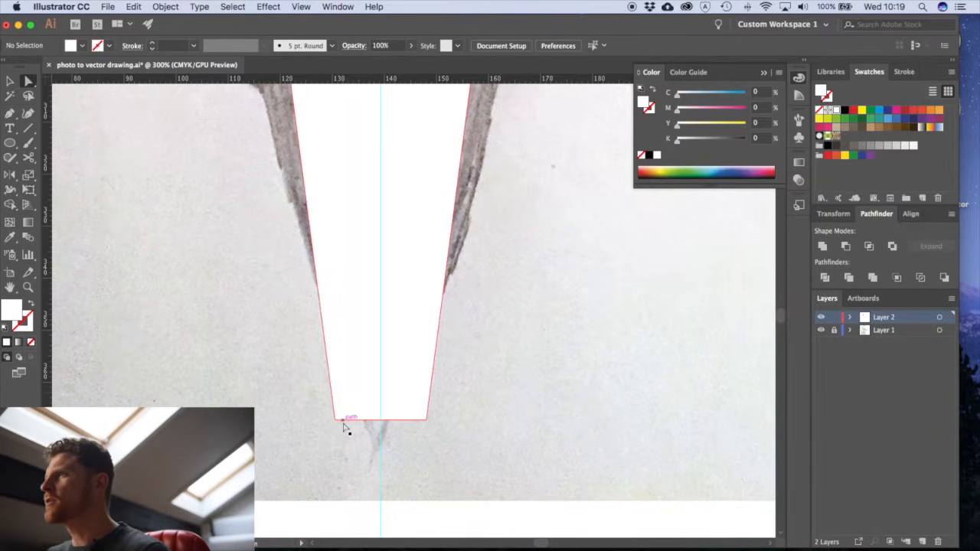
- Round the body path's two bottom corners to a radius of about 10 mm
{"action": "left_click", "coordinate": [335, 419]}
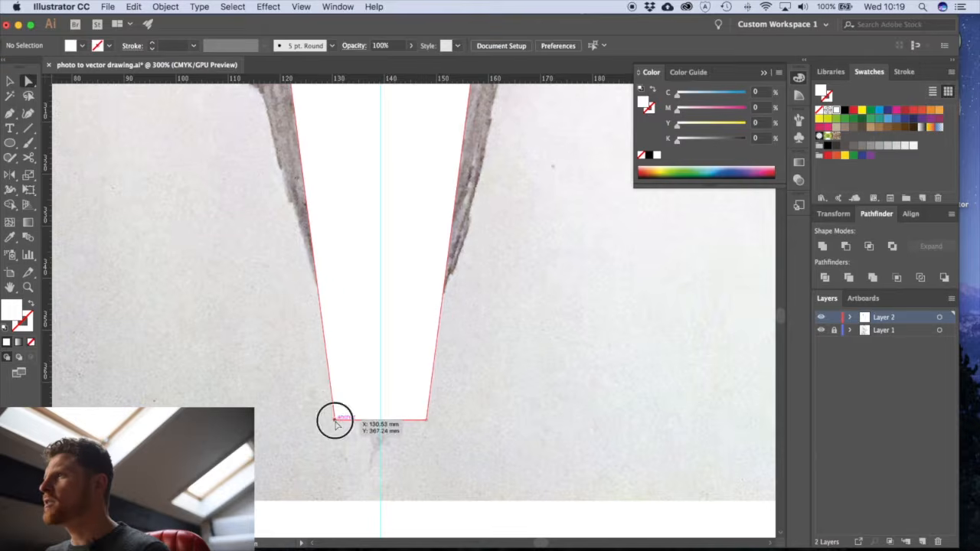
{"action": "left_click", "coordinate": [426, 420], "text": "shift"}
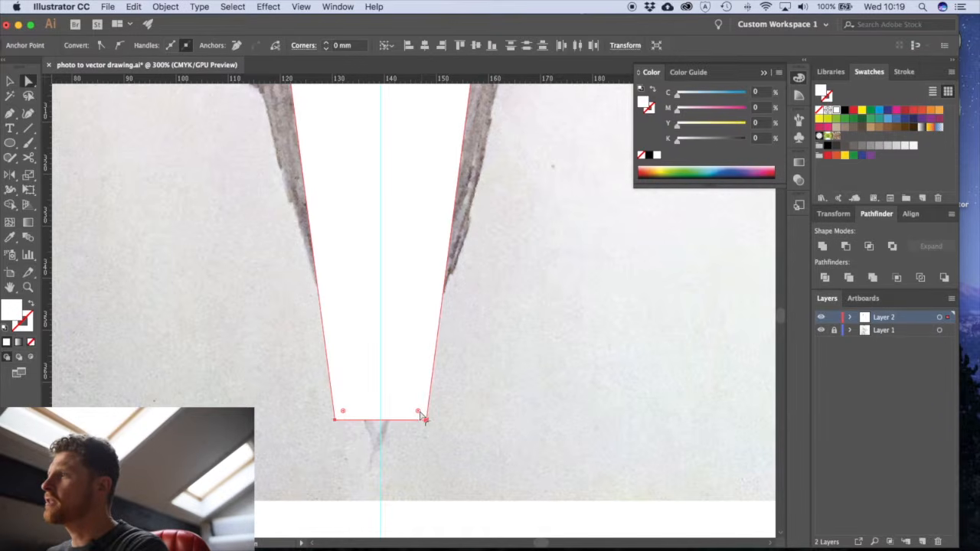
{"action": "left_click_drag", "start_coordinate": [419, 414], "coordinate": [385, 342]}
{"action": "left_click", "coordinate": [411, 459]}
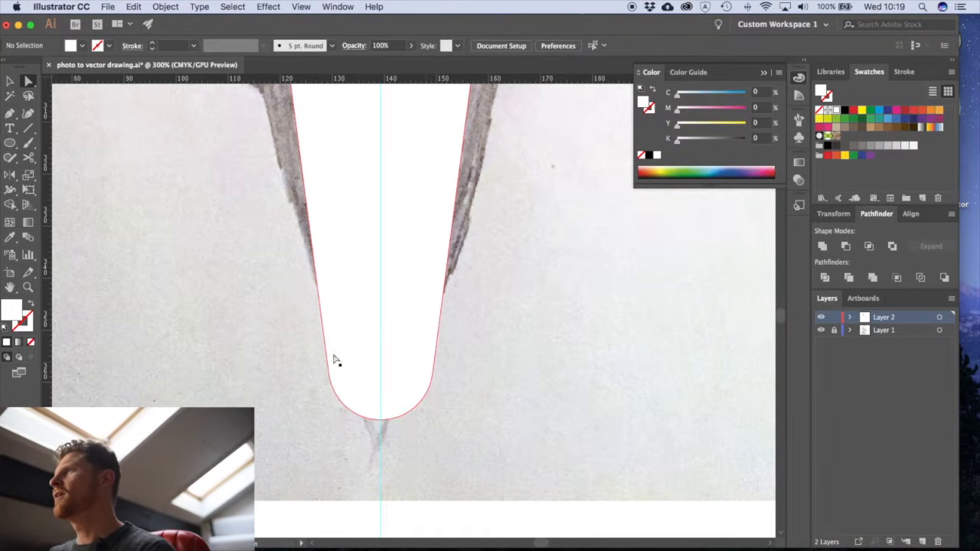
- Close the top of the body with a symmetrical Pen tool arc between the upper corners, peaking on the vertical guide along the sketched curve
{"action": "left_click", "coordinate": [411, 276], "text": "alt+super"}
{"action": "left_click", "coordinate": [410, 274], "text": "alt+super"}
{"action": "left_click", "coordinate": [410, 275], "text": "alt+super"}
{"action": "left_click", "coordinate": [410, 274], "text": "alt+super"}
{"action": "left_click_drag", "start_coordinate": [412, 222], "coordinate": [392, 363]}
{"action": "left_click", "coordinate": [455, 328], "text": "super"}
{"action": "left_click_drag", "start_coordinate": [455, 329], "coordinate": [560, 392]}
{"action": "left_click", "coordinate": [370, 334]}
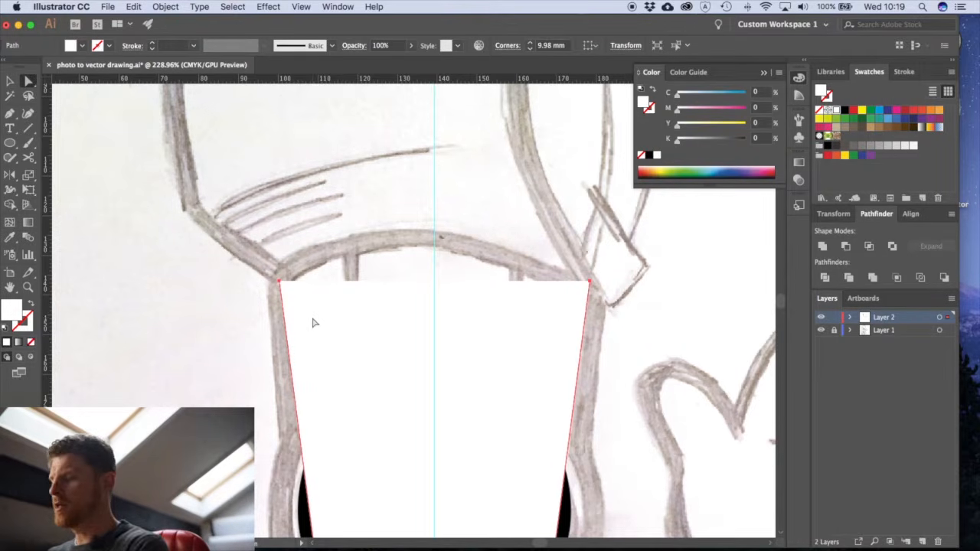
{"action": "key", "text": "p"}
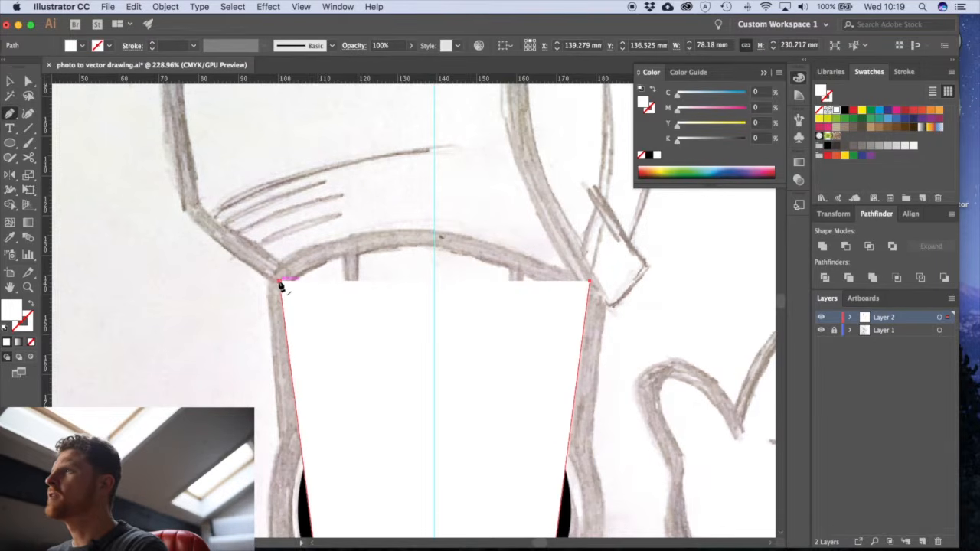
{"action": "left_click", "coordinate": [280, 282]}
{"action": "left_click_drag", "start_coordinate": [435, 241], "coordinate": [556, 241]}
{"action": "left_click", "coordinate": [589, 283]}
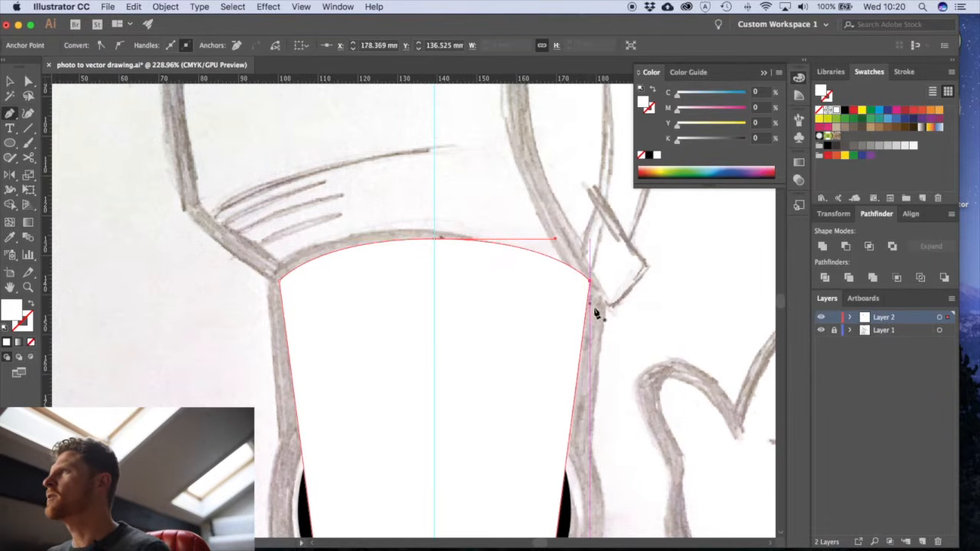
- Swap the body shape's fill and stroke so it has no fill, and colour the stroke black
{"action": "key", "text": "v"}
{"action": "left_click", "coordinate": [615, 347]}
{"action": "left_click", "coordinate": [528, 382], "text": "alt+super"}
{"action": "left_click", "coordinate": [528, 382], "text": "alt+super"}
{"action": "left_click", "coordinate": [306, 340]}
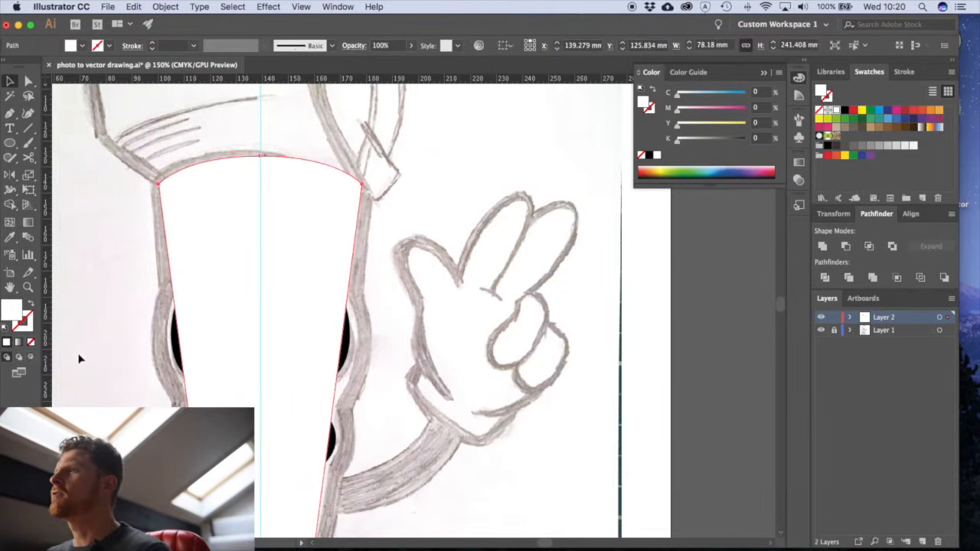
{"action": "left_click", "coordinate": [29, 306]}
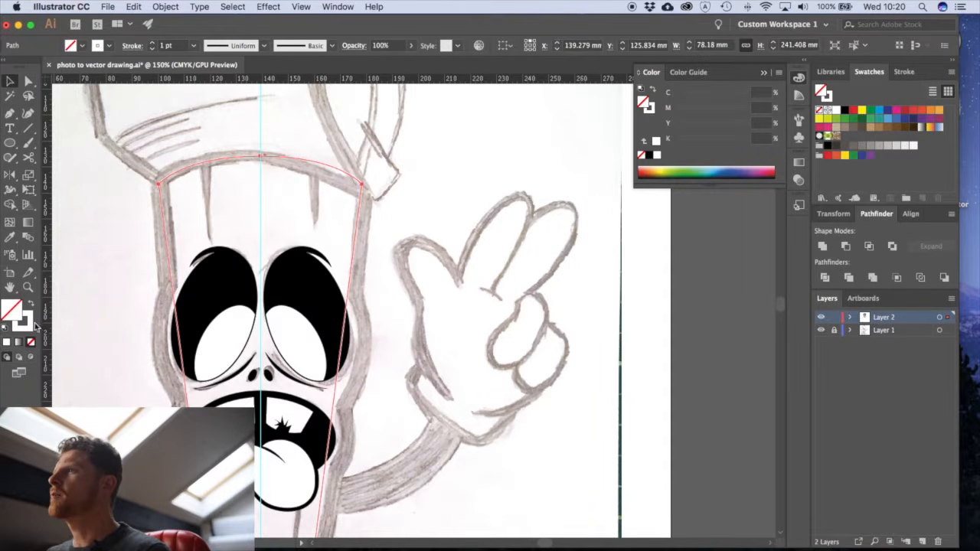
{"action": "left_click", "coordinate": [29, 323]}
{"action": "left_click", "coordinate": [846, 111]}
{"action": "left_click", "coordinate": [603, 338]}
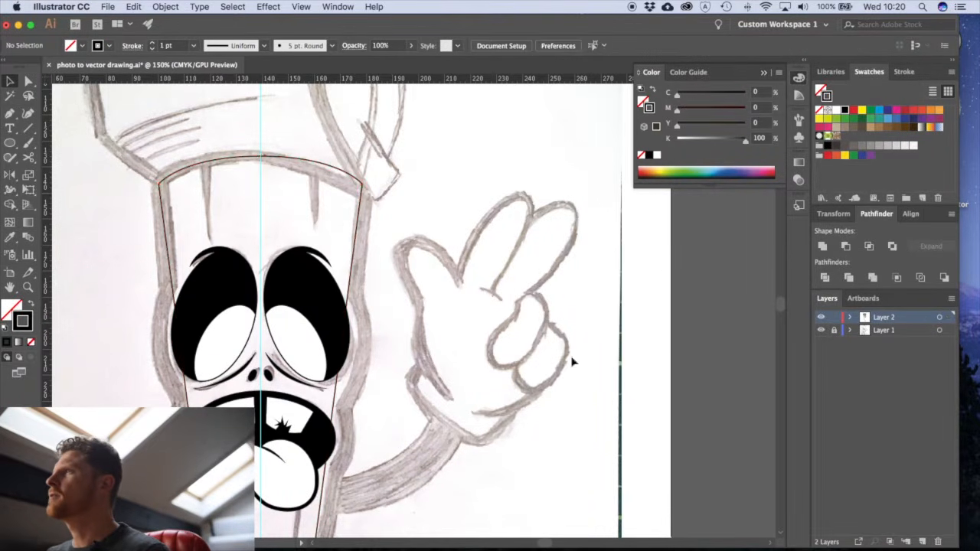
- Set the body outline's stroke weight to 16 pt and align the stroke to the outside of the path
{"action": "left_click_drag", "start_coordinate": [335, 433], "coordinate": [396, 422]}
{"action": "left_click", "coordinate": [427, 389], "text": "alt"}
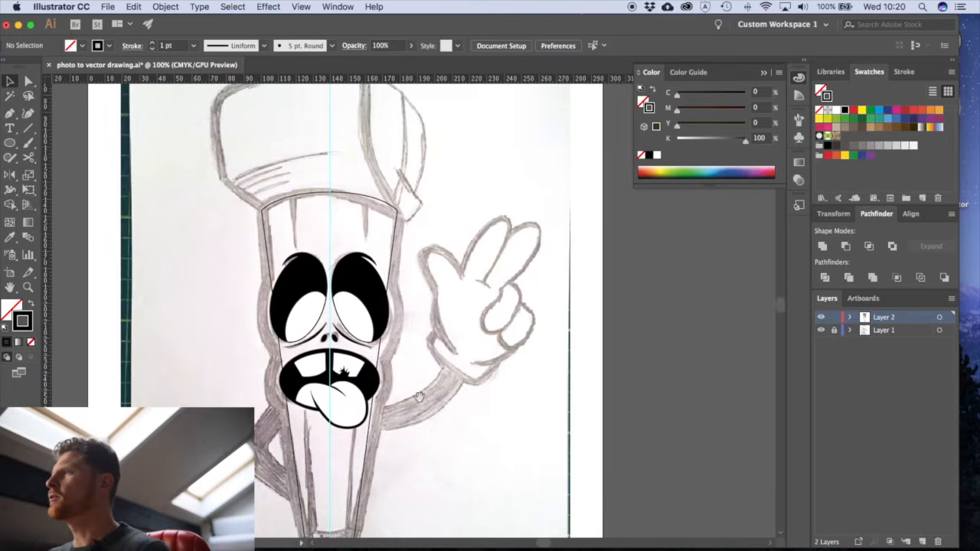
{"action": "left_click", "coordinate": [397, 248]}
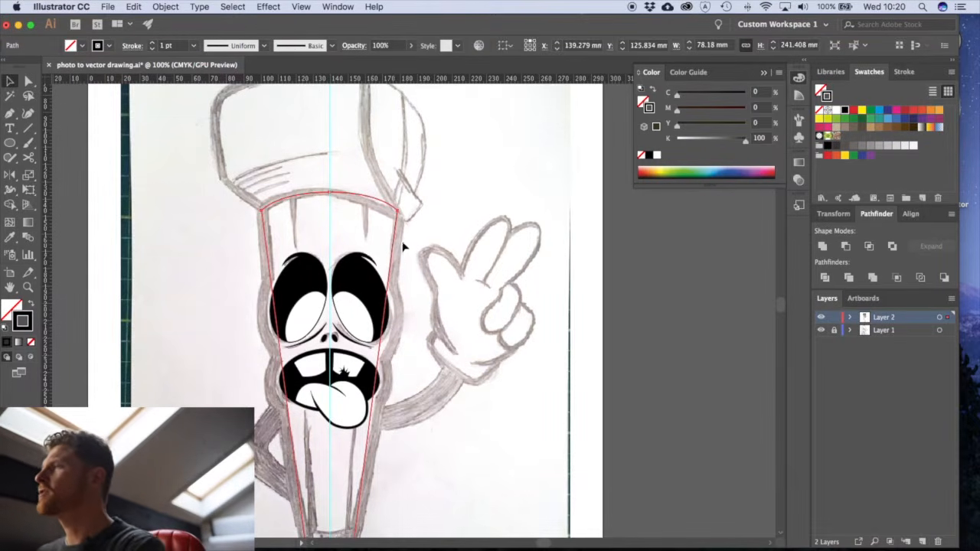
{"action": "left_click", "coordinate": [906, 72]}
{"action": "left_click", "coordinate": [874, 90]}
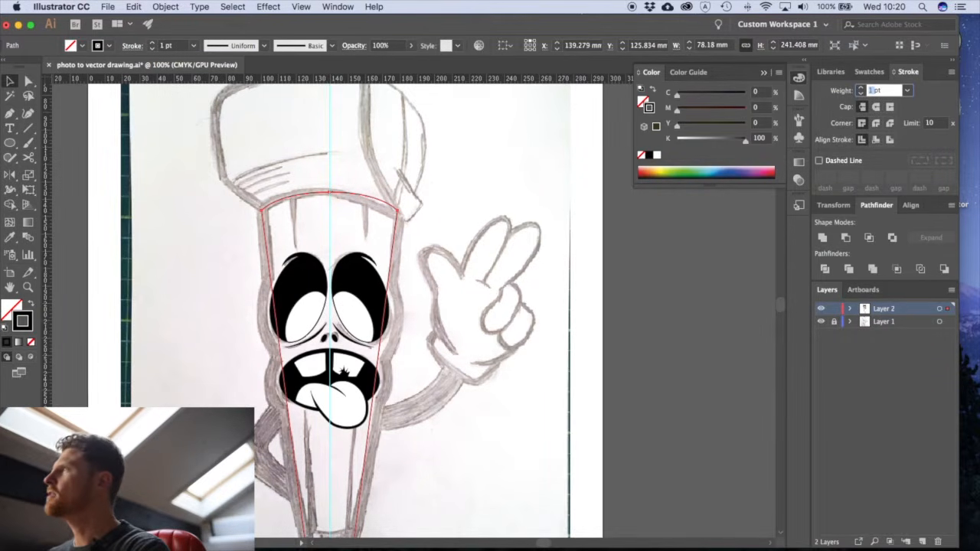
{"action": "type", "text": "16"}
{"action": "key", "text": "Return"}
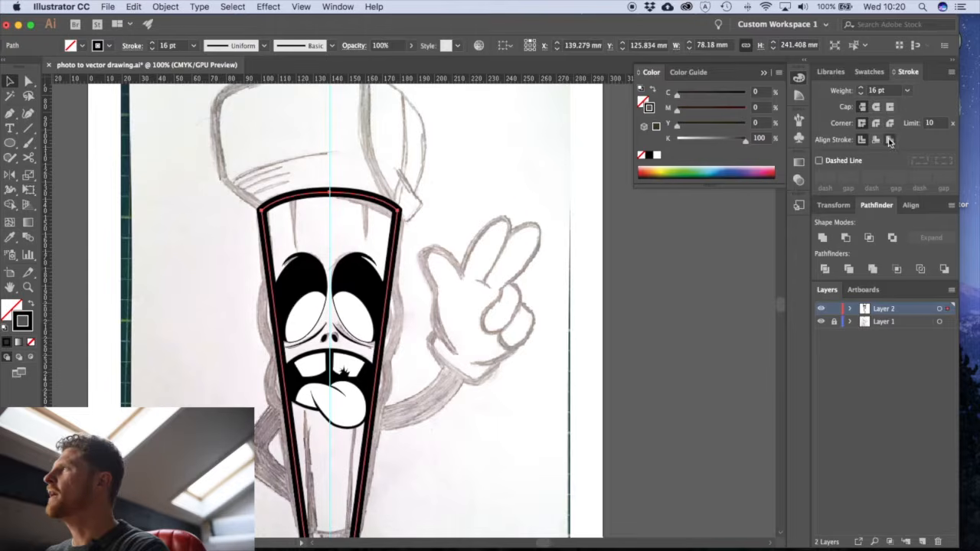
{"action": "left_click", "coordinate": [889, 140]}
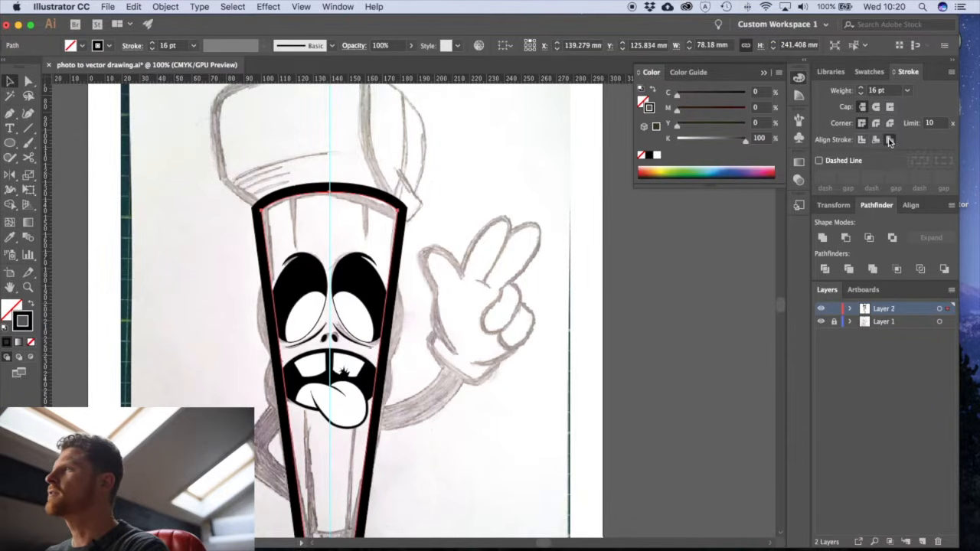
{"action": "left_click", "coordinate": [638, 337]}
- Save the document after checking the thick body outline against the sketch
{"action": "scroll", "coordinate": [513, 329], "scroll_direction": "down", "scroll_amount": 4}
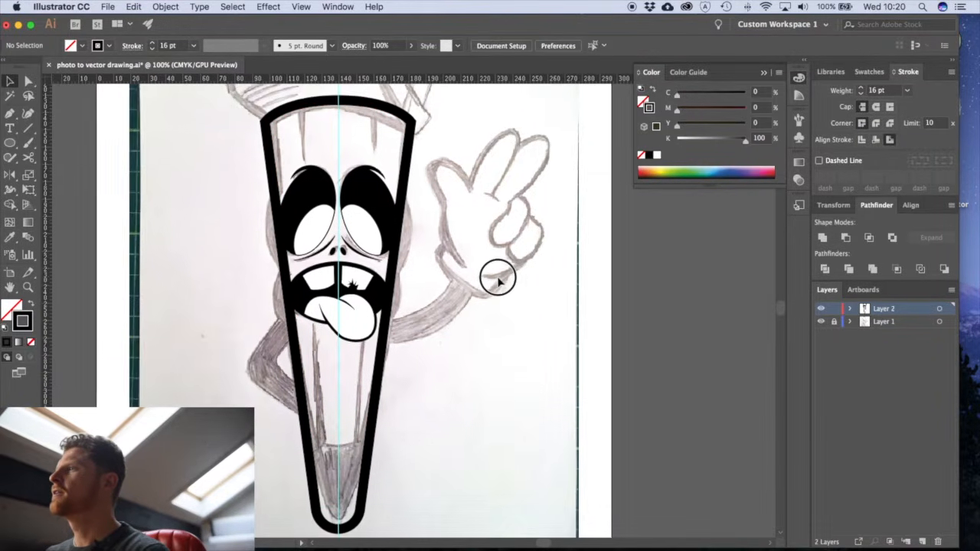
{"action": "scroll", "coordinate": [501, 314], "scroll_direction": "up", "scroll_amount": 2}
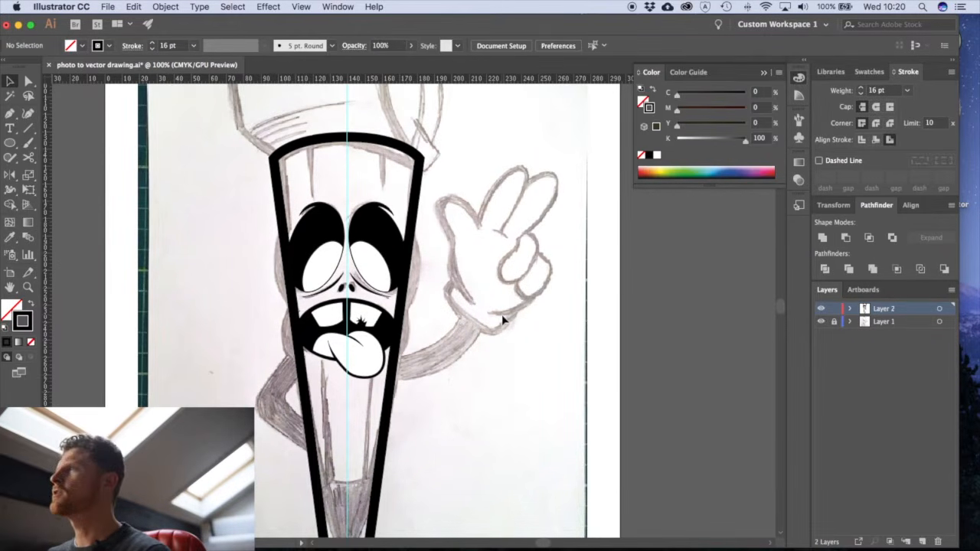
{"action": "left_click", "coordinate": [113, 7]}
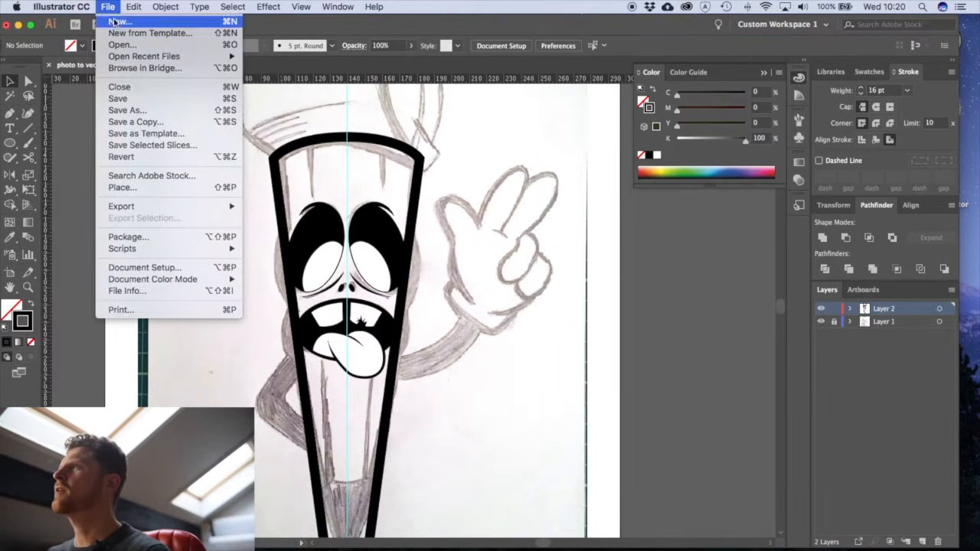
{"action": "left_click", "coordinate": [115, 87]}
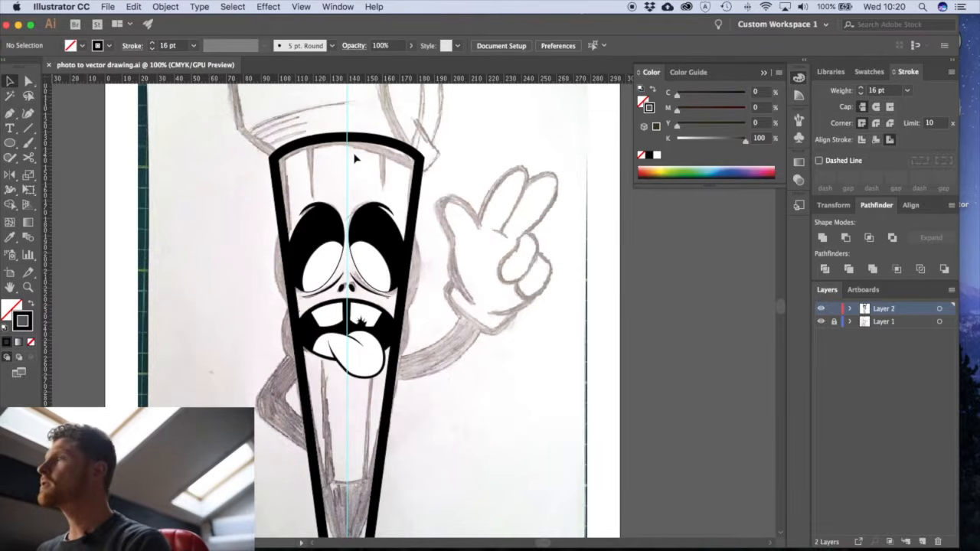
- Draw a straight Pen tool line about 213 mm long down the body's left side, from the top edge to the sketched pencil tip
{"action": "key", "text": "p"}
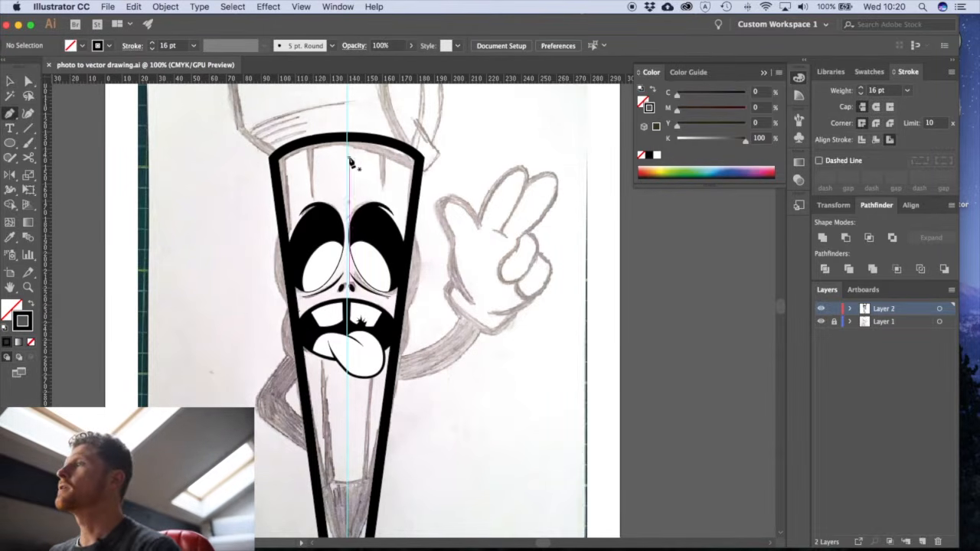
{"action": "left_click", "coordinate": [310, 144]}
{"action": "scroll", "coordinate": [325, 268], "scroll_direction": "down", "scroll_amount": 5}
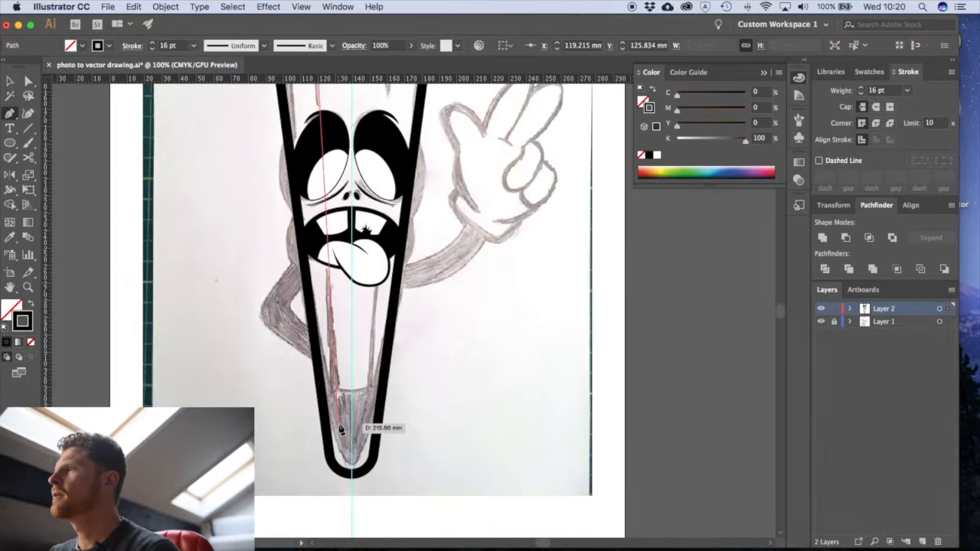
{"action": "left_click", "coordinate": [337, 420]}
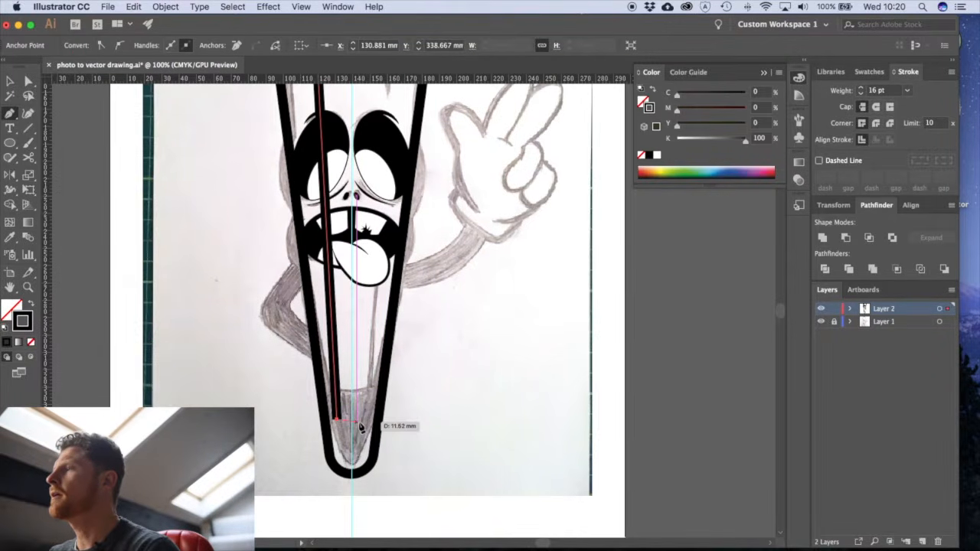
{"action": "key", "text": "Escape"}
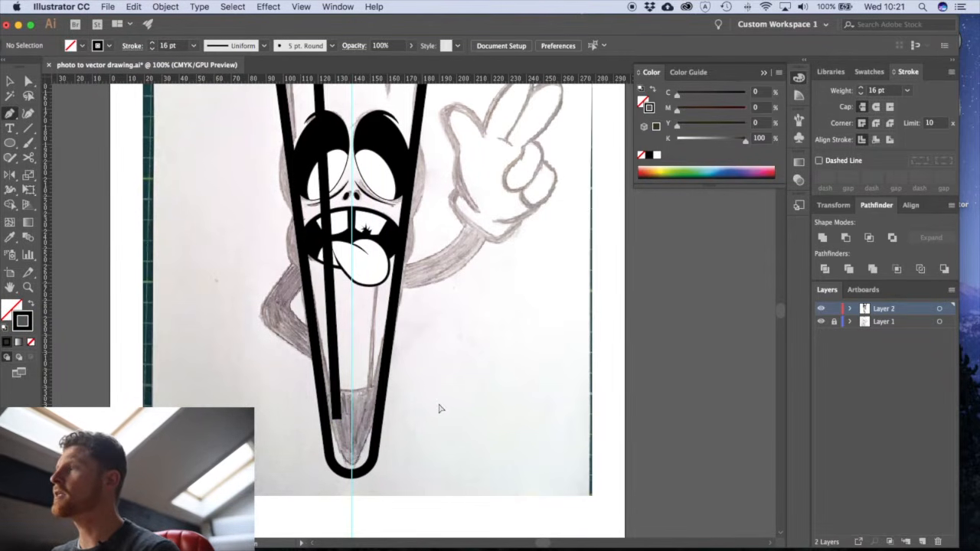
- Draw a matching straight line about 211 mm long on the body's right side, from the sketched tip up to the top edge
{"action": "left_click", "coordinate": [369, 425]}
{"action": "scroll", "coordinate": [364, 322], "scroll_direction": "up", "scroll_amount": 5}
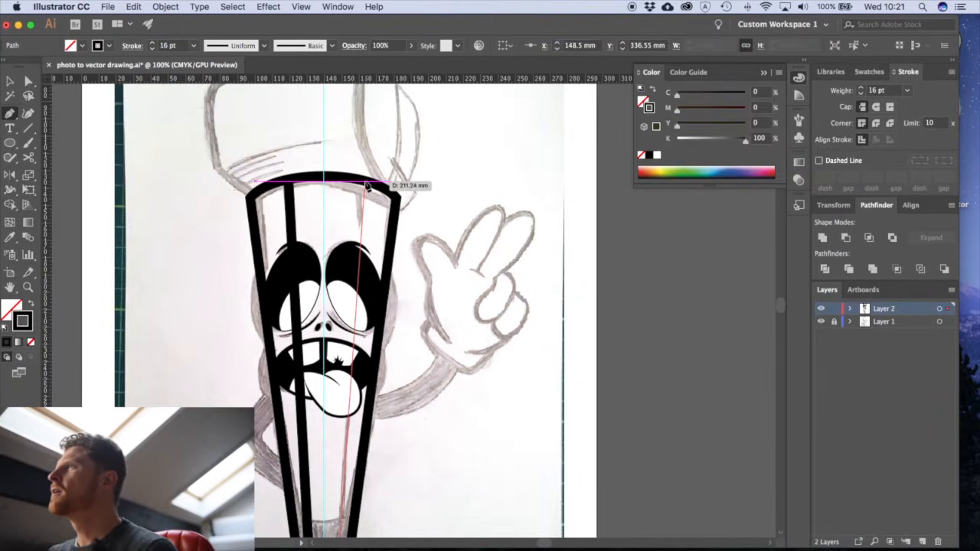
{"action": "left_click", "coordinate": [365, 184]}
{"action": "left_click", "coordinate": [492, 429], "text": "super"}
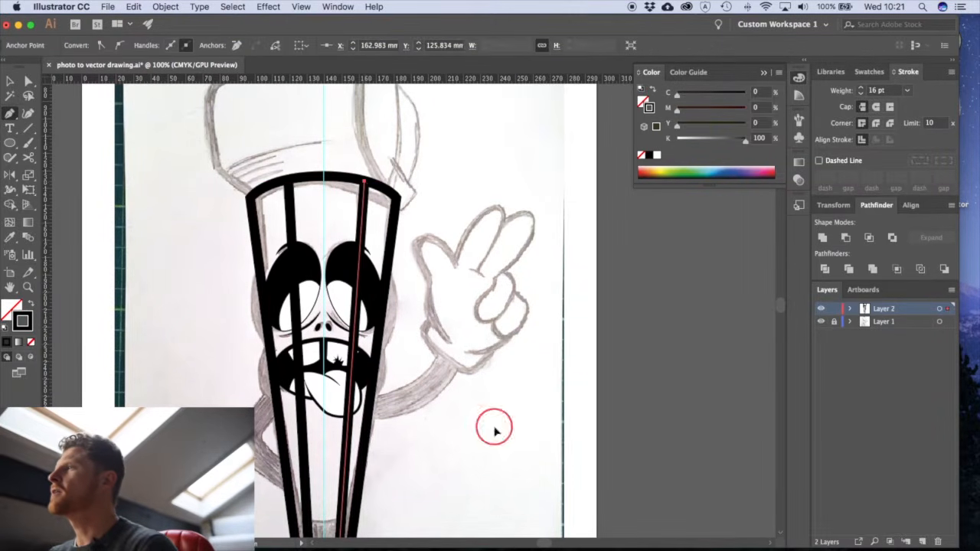
{"action": "key", "text": "v"}
- Set the stroke weight of both inner body lines to 1 pt
{"action": "scroll", "coordinate": [353, 368], "scroll_direction": "down", "scroll_amount": 5}
{"action": "scroll", "coordinate": [315, 273], "scroll_direction": "up", "scroll_amount": 4}
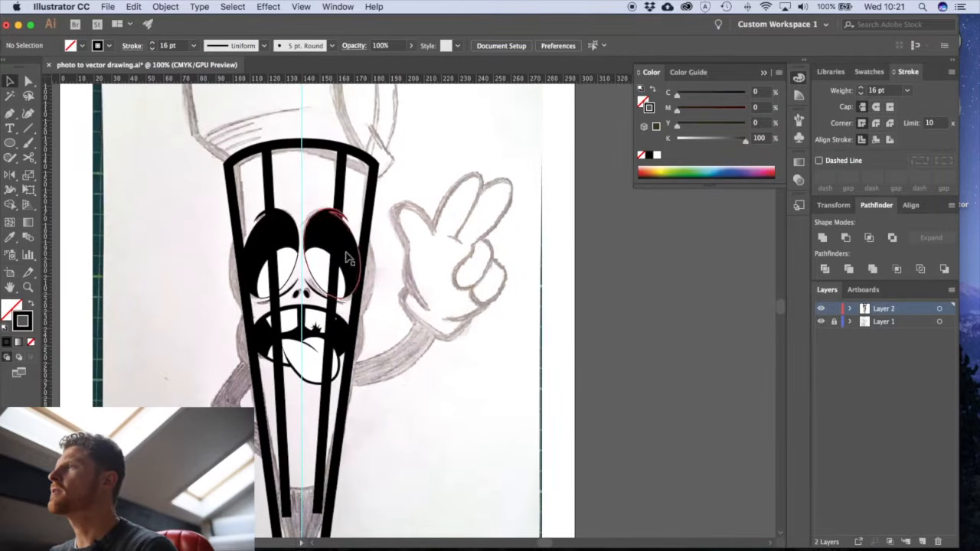
{"action": "left_click", "coordinate": [269, 178]}
{"action": "left_click", "coordinate": [338, 177], "text": "shift"}
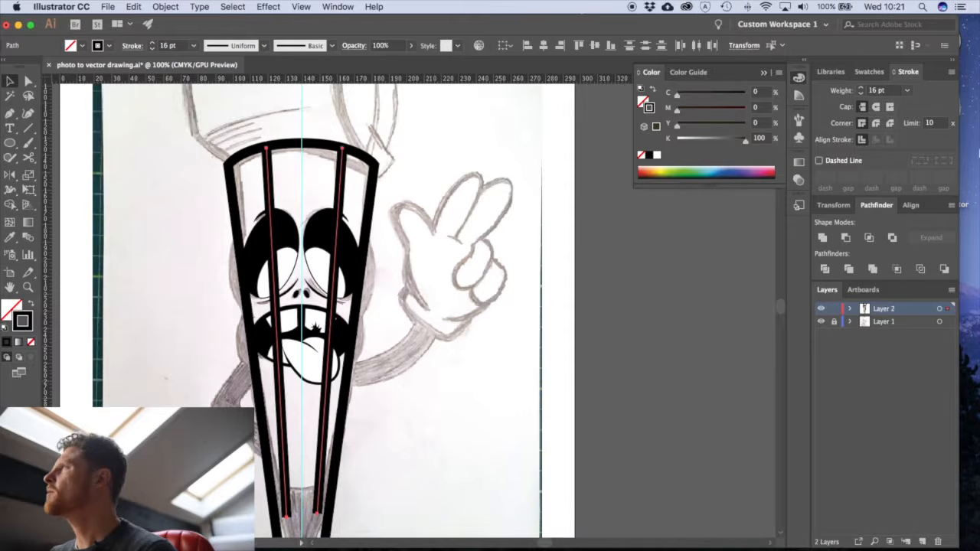
{"action": "left_click", "coordinate": [873, 91]}
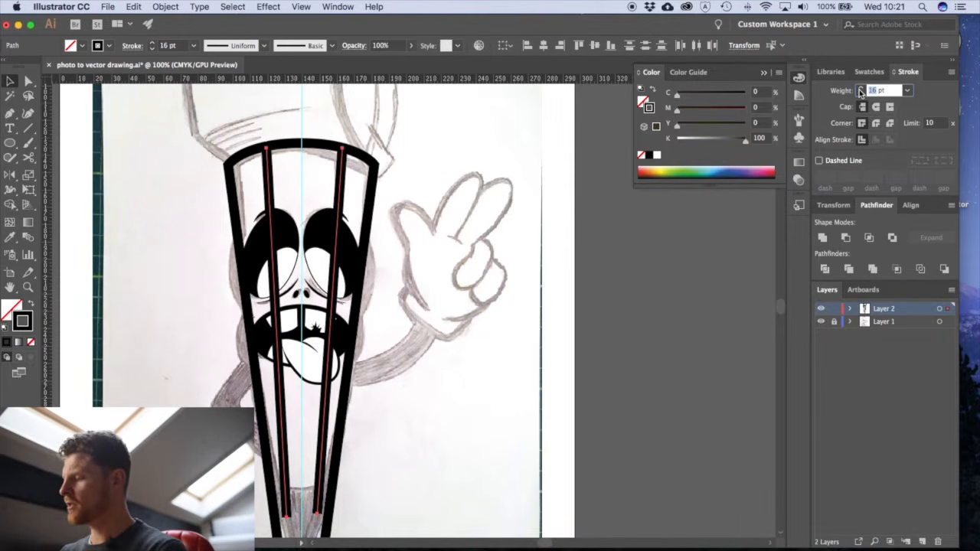
{"action": "type", "text": "1"}
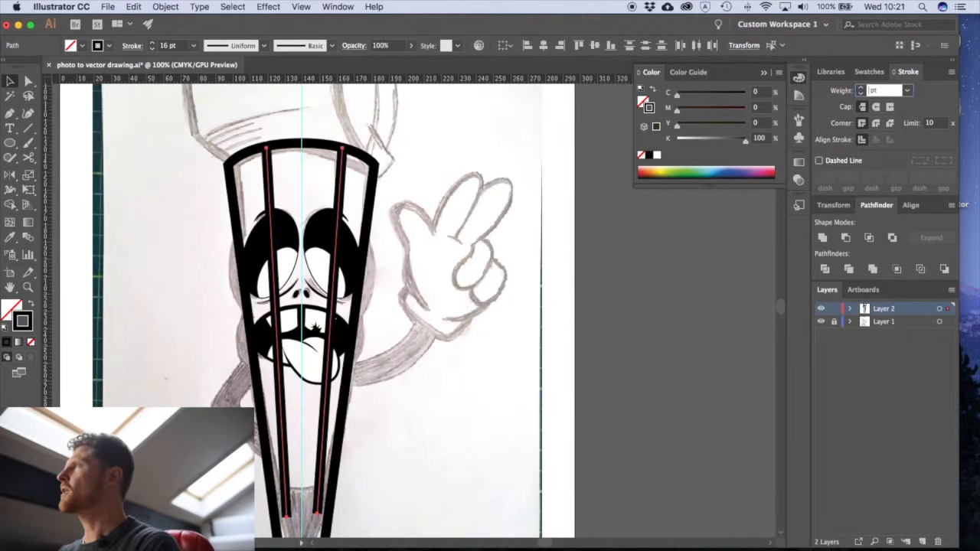
{"action": "key", "text": "Return"}
{"action": "left_click", "coordinate": [460, 481]}
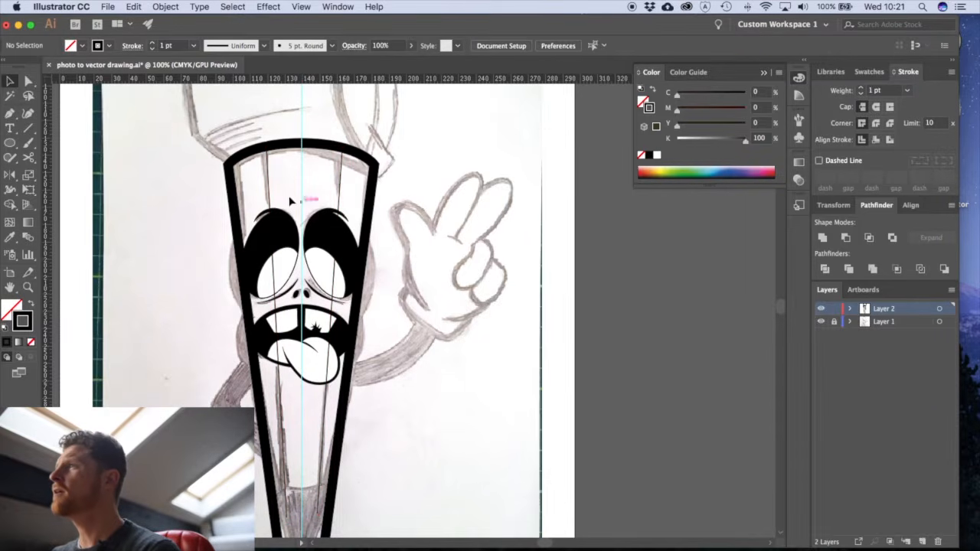
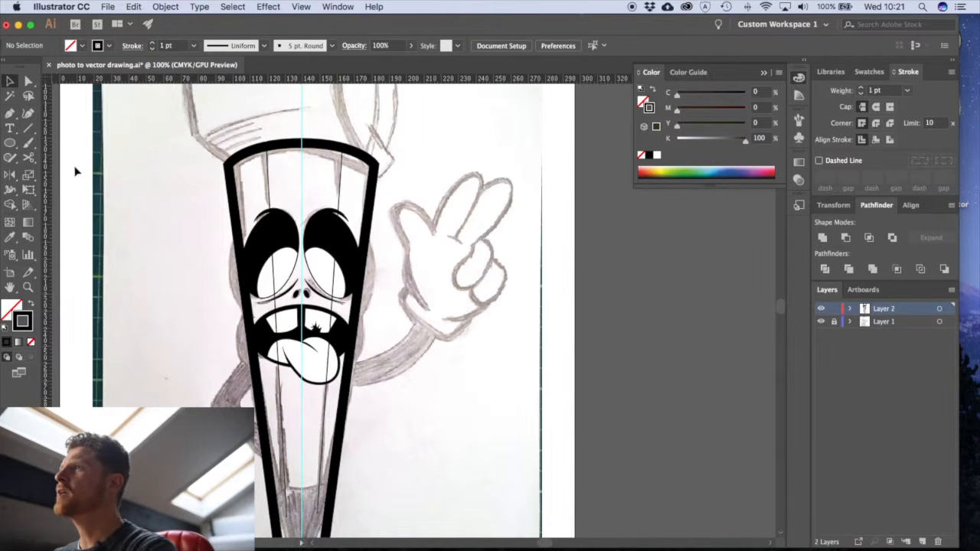
- Cut both inner body lines with the Scissors tool just above the eyes and just below the mouth
{"action": "left_click", "coordinate": [31, 158]}
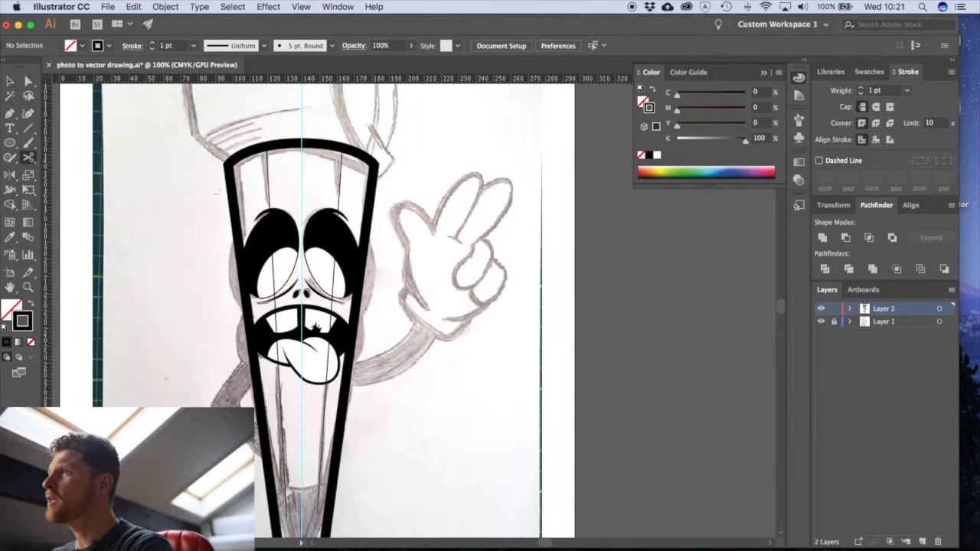
{"action": "left_click", "coordinate": [268, 197]}
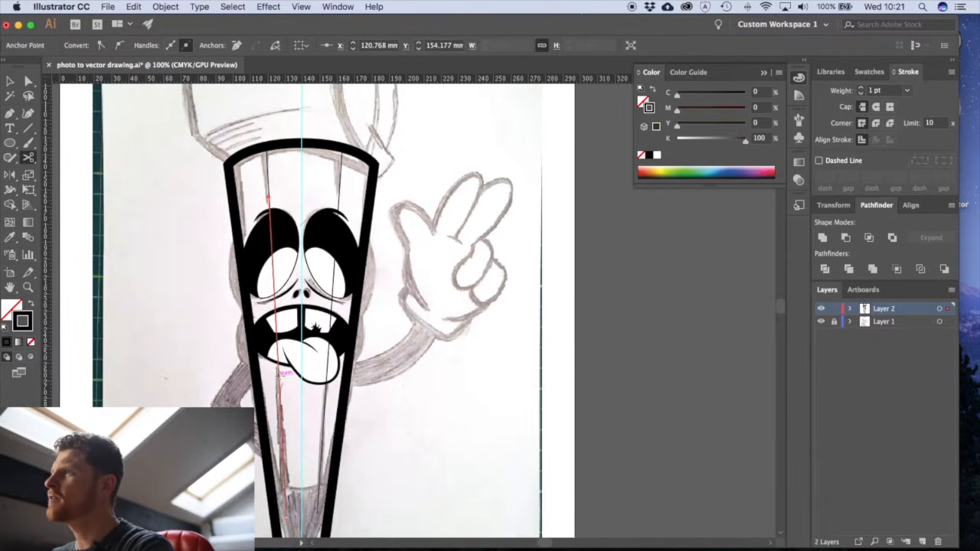
{"action": "left_click", "coordinate": [280, 374]}
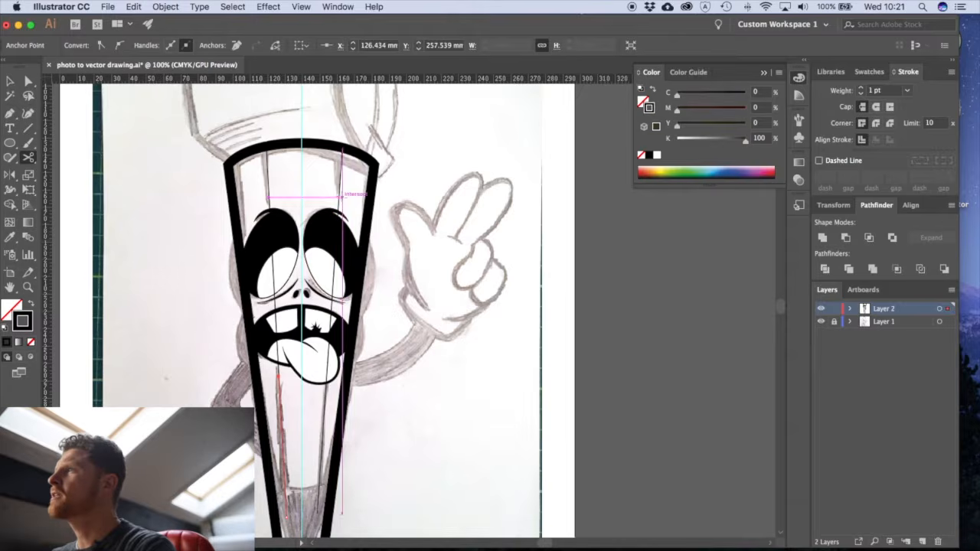
{"action": "left_click", "coordinate": [339, 190]}
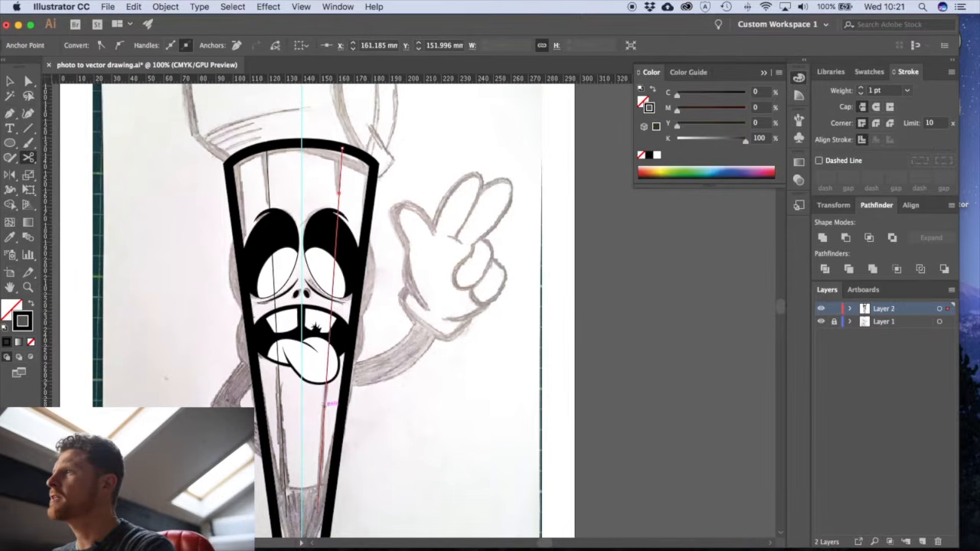
{"action": "left_click", "coordinate": [325, 399]}
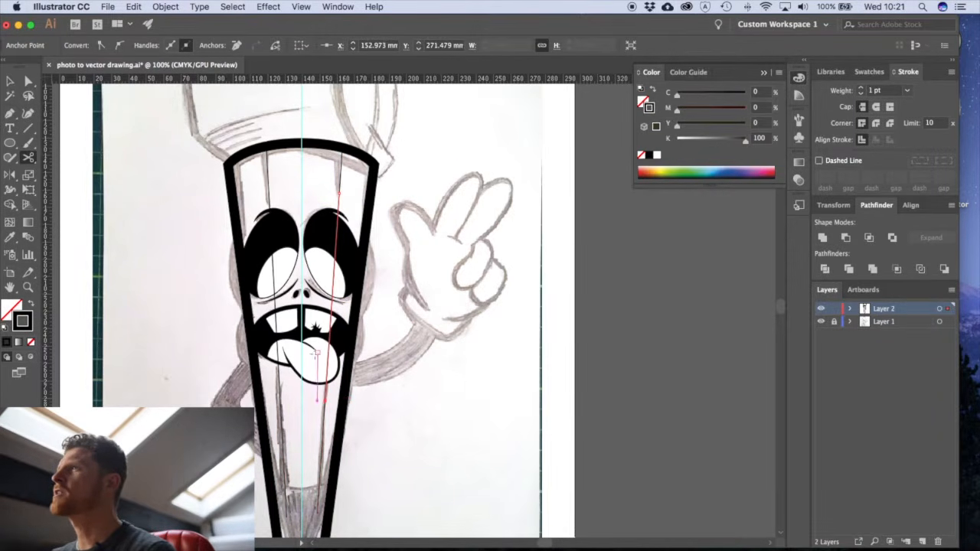
- Delete the middle segments of both inner body lines where they cross the face
{"action": "key", "text": "a"}
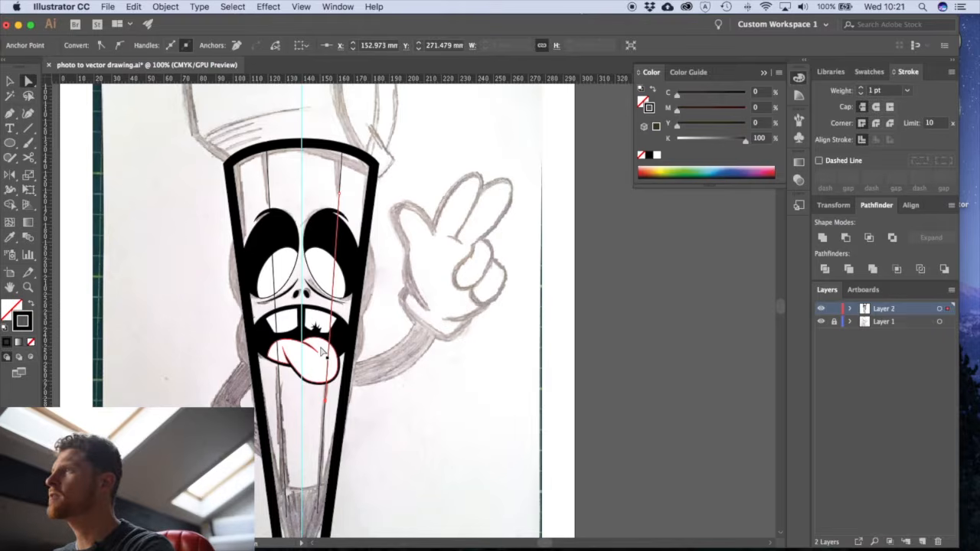
{"action": "key", "text": "Delete"}
{"action": "key", "text": "Delete"}
{"action": "left_click", "coordinate": [277, 304]}
{"action": "key", "text": "Delete"}
{"action": "key", "text": "Delete"}
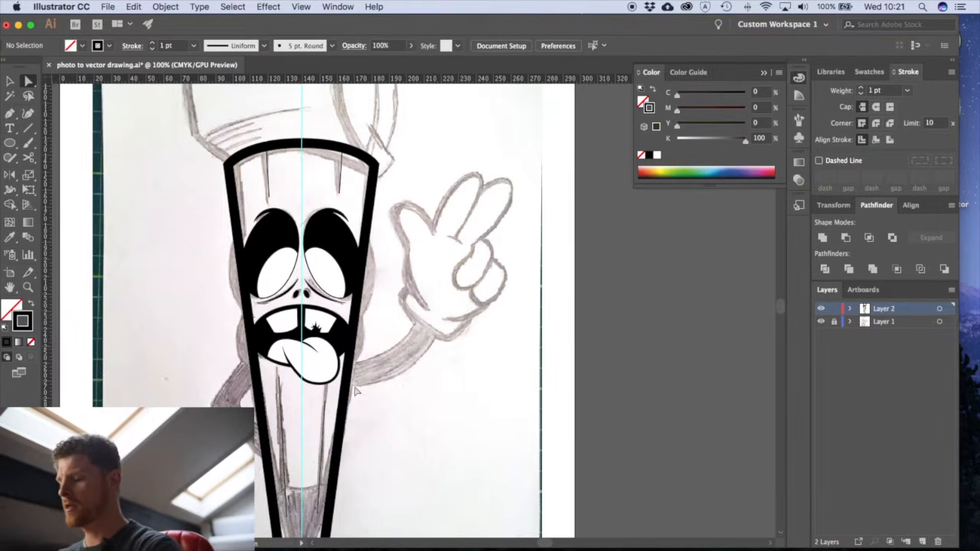
- Extend the upper-left inner line into a closed wedge about 28 mm long, pointing down, with black fill and no stroke
{"action": "key", "text": "p"}
{"action": "left_click_drag", "start_coordinate": [253, 140], "coordinate": [404, 264]}
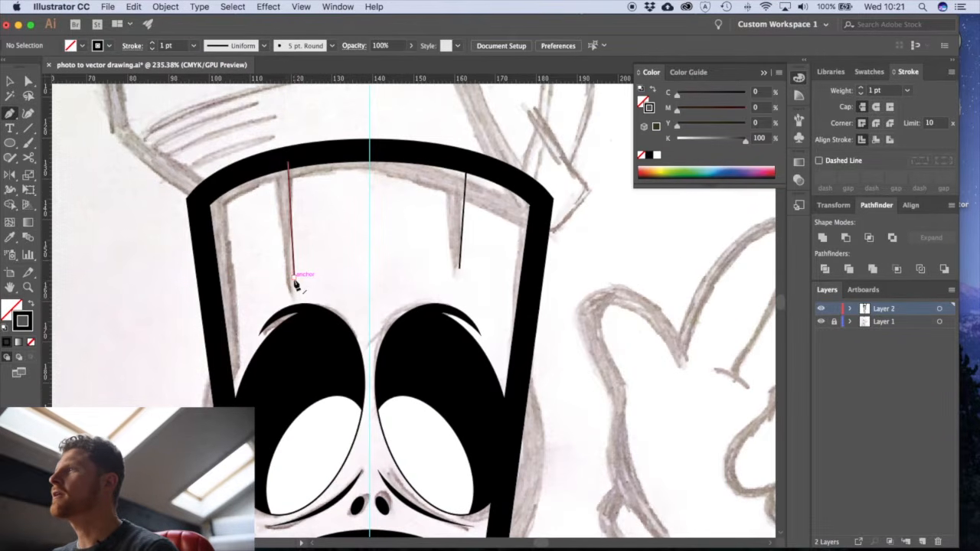
{"action": "left_click", "coordinate": [295, 277]}
{"action": "left_click_drag", "start_coordinate": [275, 163], "coordinate": [285, 166]}
{"action": "left_click", "coordinate": [288, 162]}
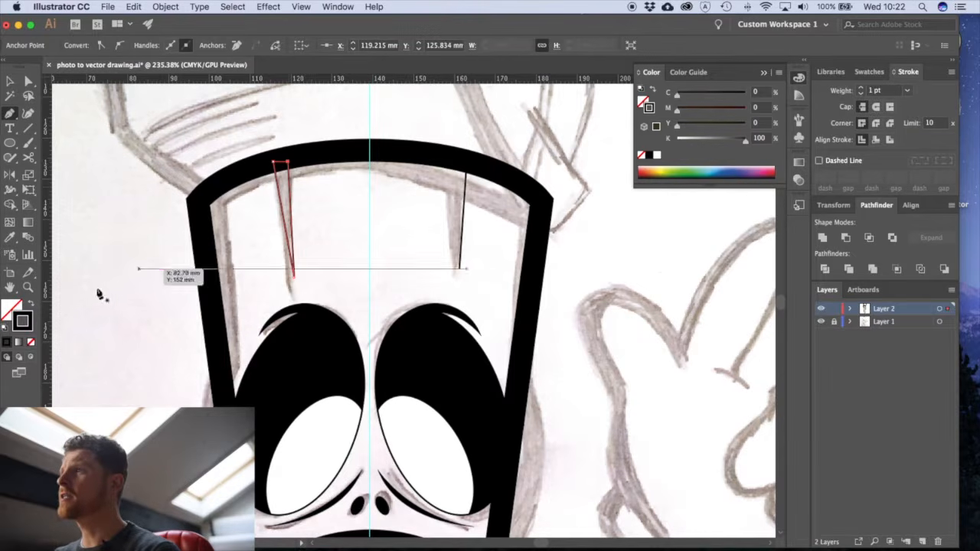
{"action": "left_click", "coordinate": [23, 320]}
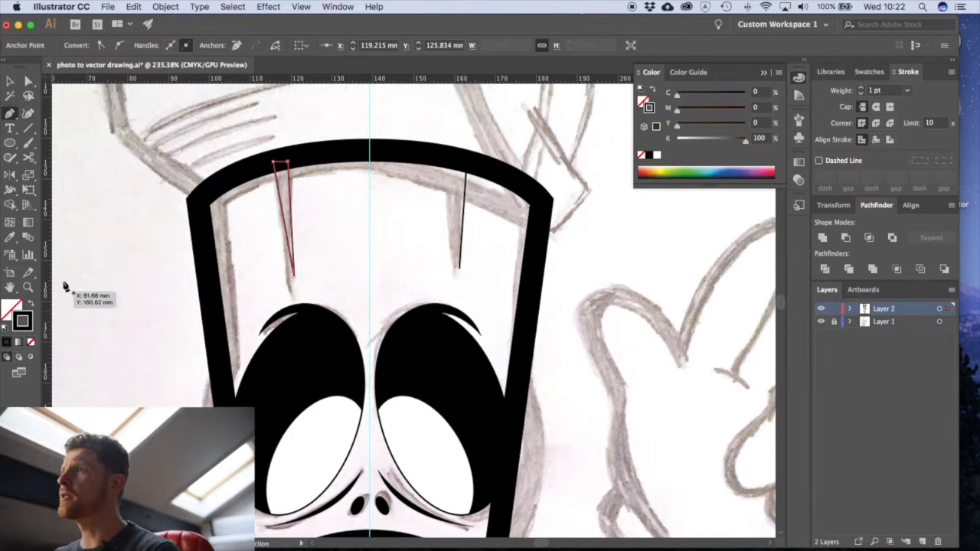
{"action": "key", "text": "shift+x"}
{"action": "left_click", "coordinate": [415, 207], "text": "super"}
- Turn the upper-right inner line into a matching downward wedge about 26 mm long, filled black without a stroke
{"action": "left_click", "coordinate": [459, 269]}
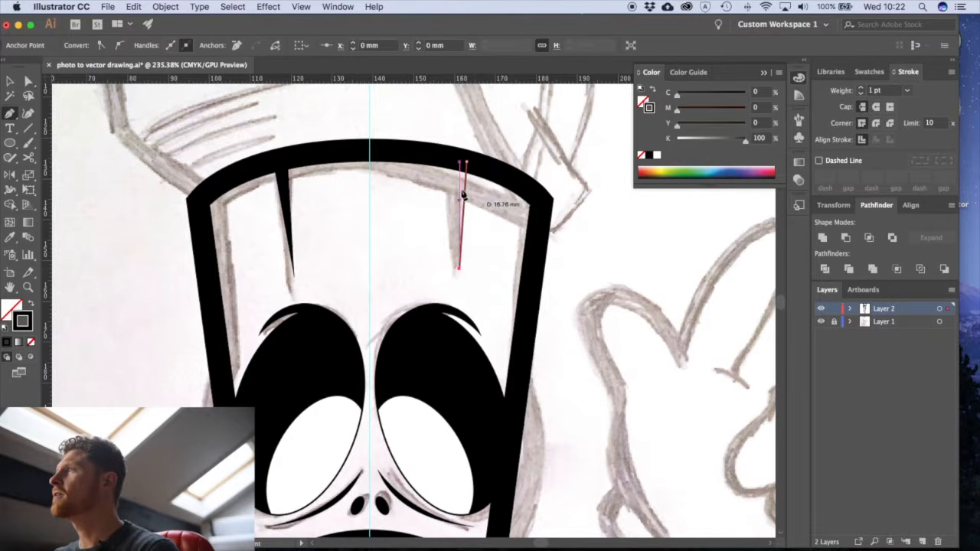
{"action": "left_click", "coordinate": [451, 157]}
{"action": "left_click", "coordinate": [467, 163]}
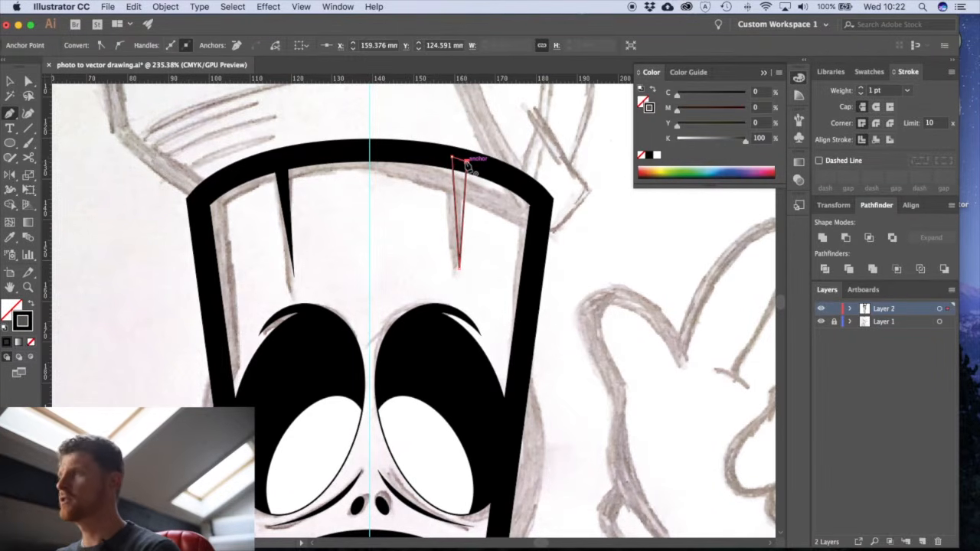
{"action": "key", "text": "shift+x"}
- Close the lower-left inner line into a narrow wedge about 81 mm long, widening toward the tip, with black fill and no stroke
{"action": "scroll", "coordinate": [498, 307], "scroll_direction": "down", "scroll_amount": 10}
{"action": "scroll", "coordinate": [421, 184], "scroll_direction": "down", "scroll_amount": 5}
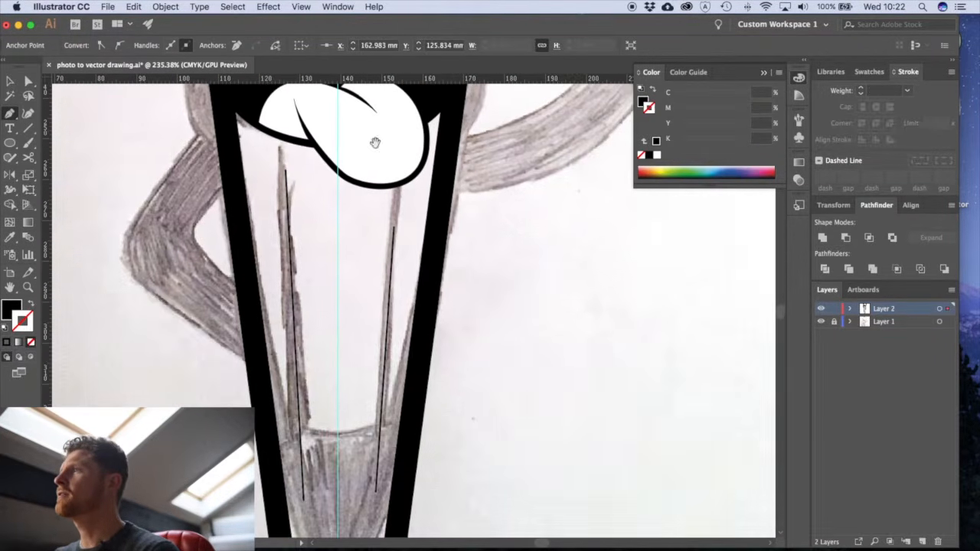
{"action": "left_click", "coordinate": [288, 169]}
{"action": "key", "text": "shift+x"}
{"action": "scroll", "coordinate": [307, 197], "scroll_direction": "down", "scroll_amount": 3}
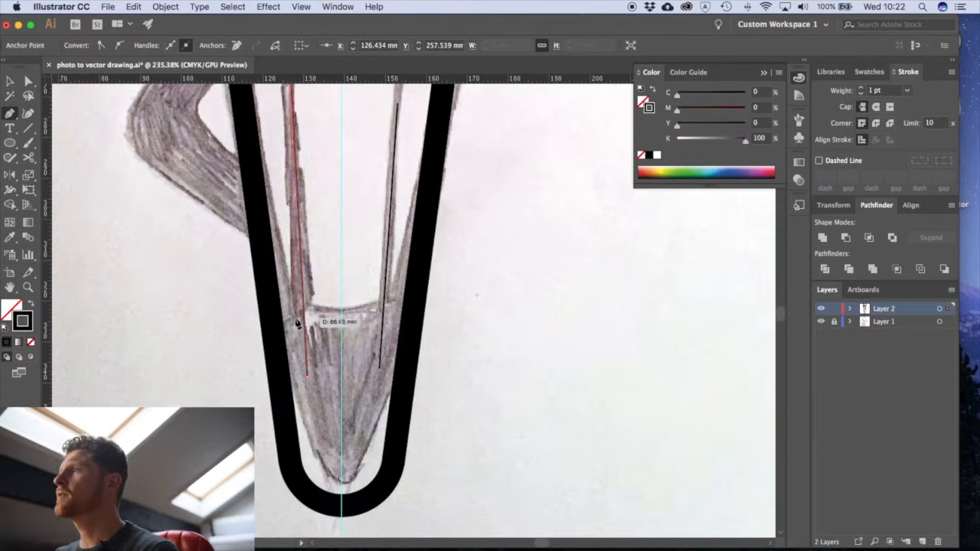
{"action": "left_click", "coordinate": [306, 375]}
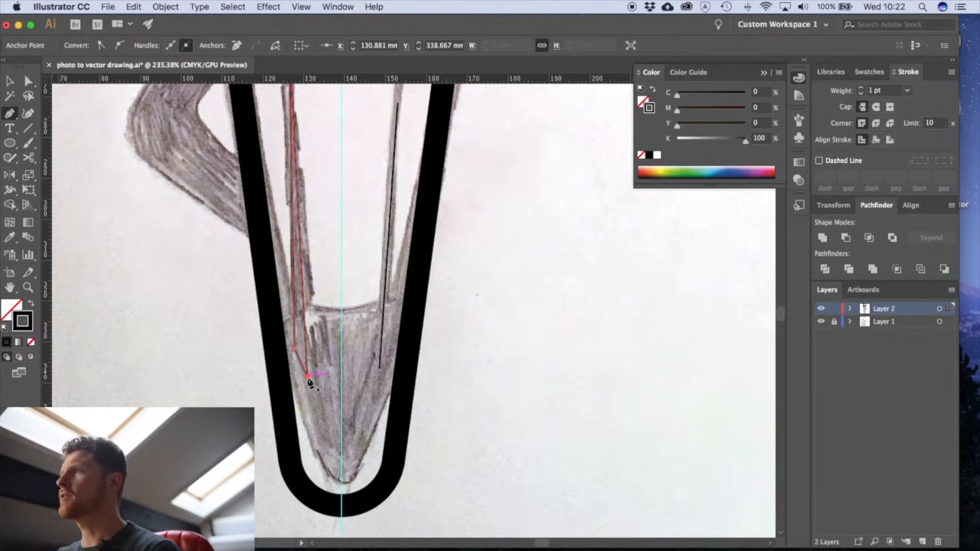
{"action": "key", "text": "shift+x"}
{"action": "scroll", "coordinate": [331, 371], "scroll_direction": "up", "scroll_amount": 1}
- Close the lower-right inner line into a wedge widening toward the tip, filled black without a stroke
{"action": "left_click", "coordinate": [368, 397]}
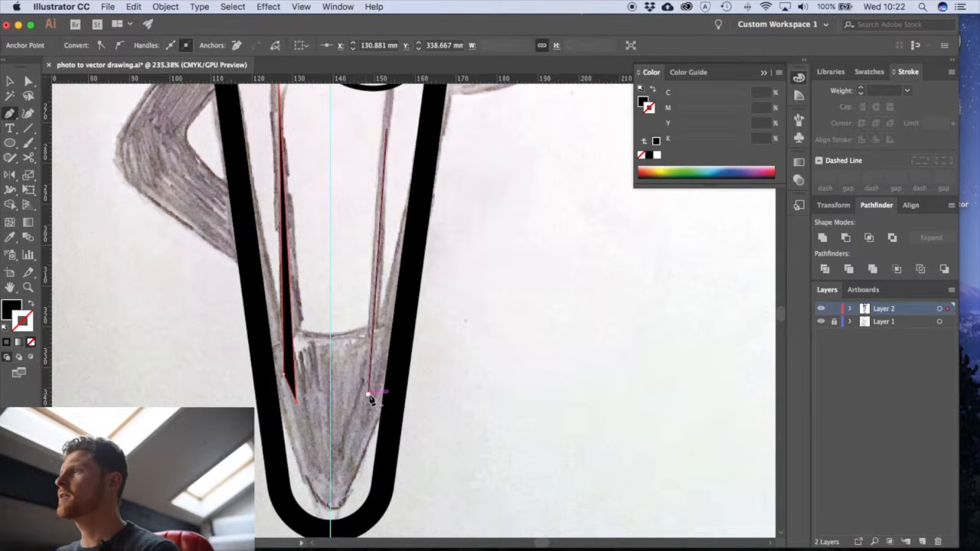
{"action": "key", "text": "shift+x"}
{"action": "left_click", "coordinate": [344, 383]}
{"action": "scroll", "coordinate": [344, 368], "scroll_direction": "up", "scroll_amount": 4}
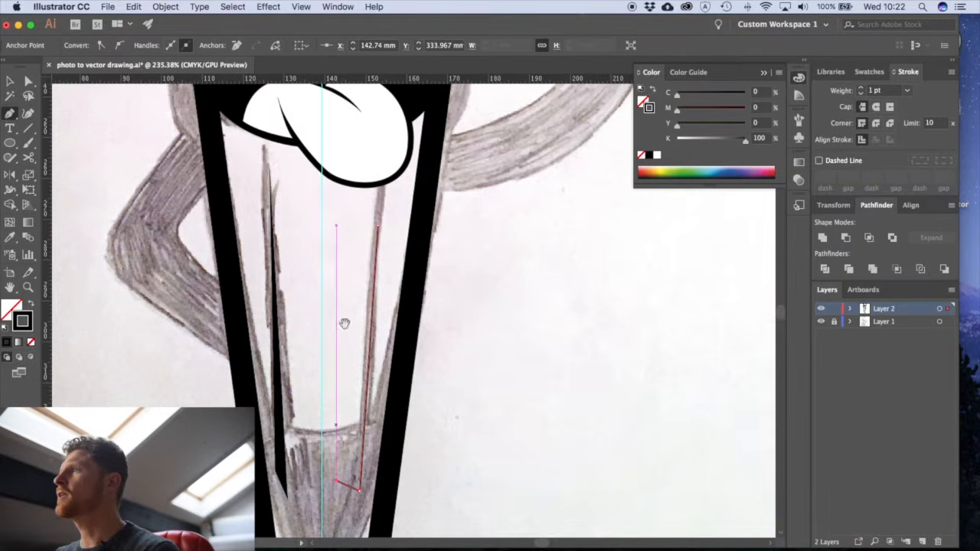
{"action": "left_click", "coordinate": [379, 228]}
{"action": "key", "text": "shift+x"}
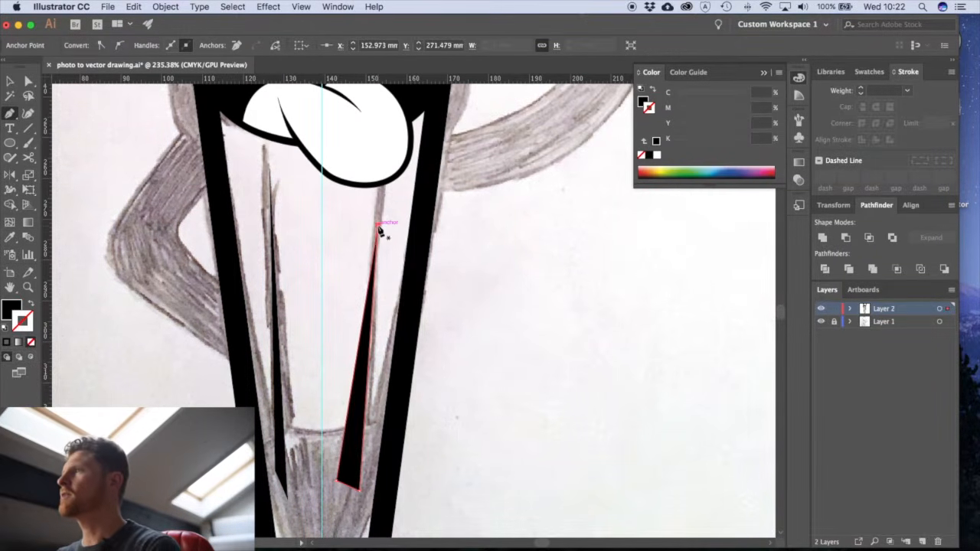
{"action": "left_click", "coordinate": [456, 320], "text": "super"}
- Slim the lower-right wedge by moving its inner bottom corner to about X 145.4 mm, Y 335.1 mm
{"action": "key", "text": "v"}
{"action": "key", "text": "super+minus"}
{"action": "key", "text": "super+minus"}
{"action": "key", "text": "super+minus"}
{"action": "key", "text": "a"}
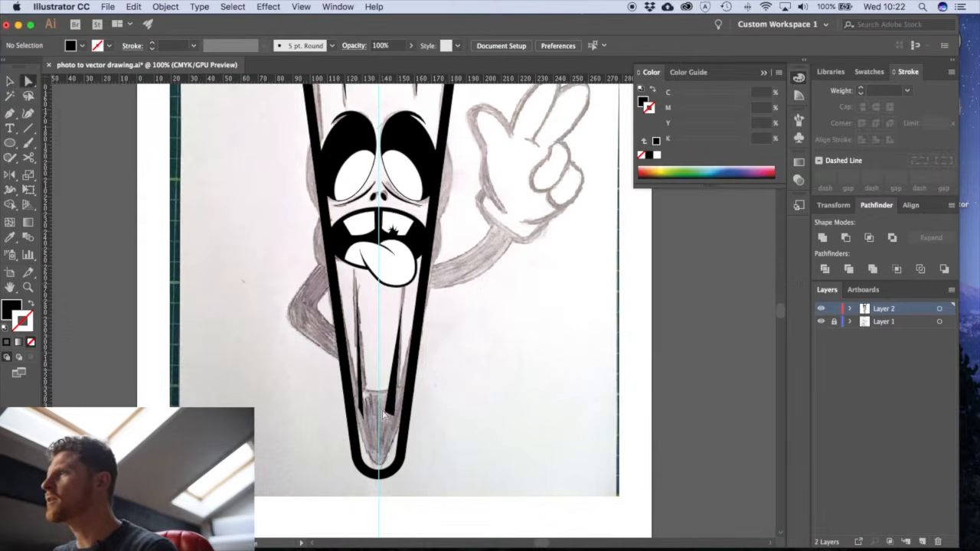
{"action": "left_click_drag", "start_coordinate": [379, 365], "coordinate": [471, 469]}
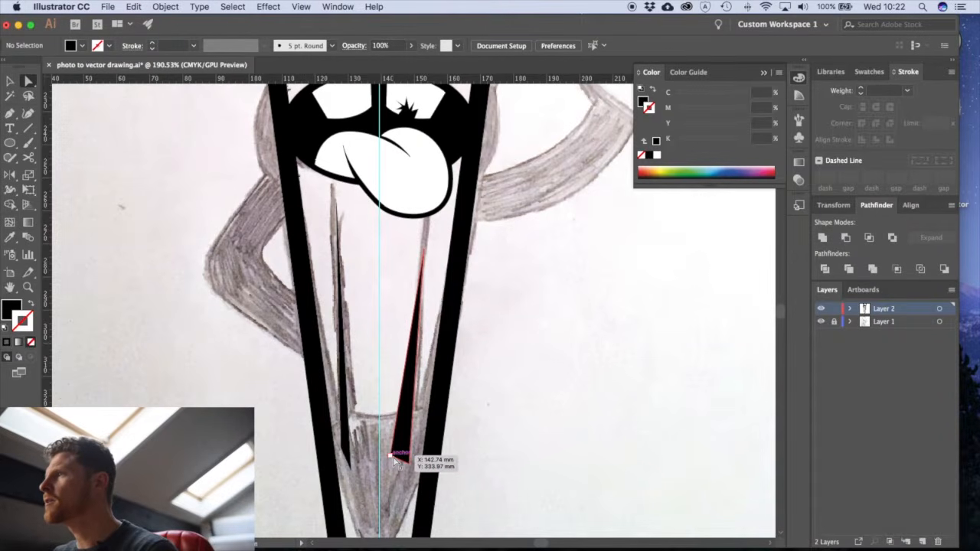
{"action": "left_click", "coordinate": [394, 456]}
{"action": "key", "text": "super+minus"}
{"action": "key", "text": "super+minus"}
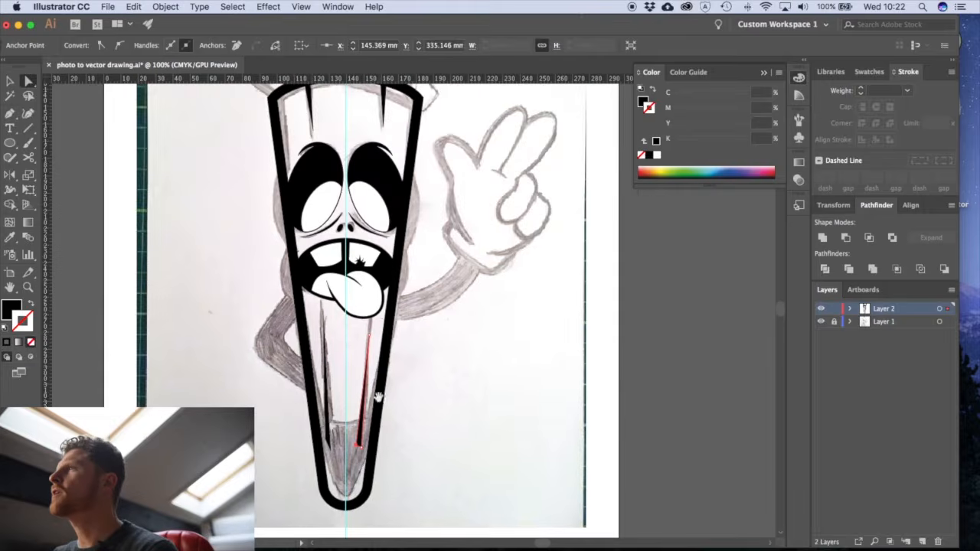
{"action": "scroll", "coordinate": [360, 306], "scroll_direction": "up", "scroll_amount": 5}
{"action": "scroll", "coordinate": [352, 377], "scroll_direction": "down", "scroll_amount": 10}
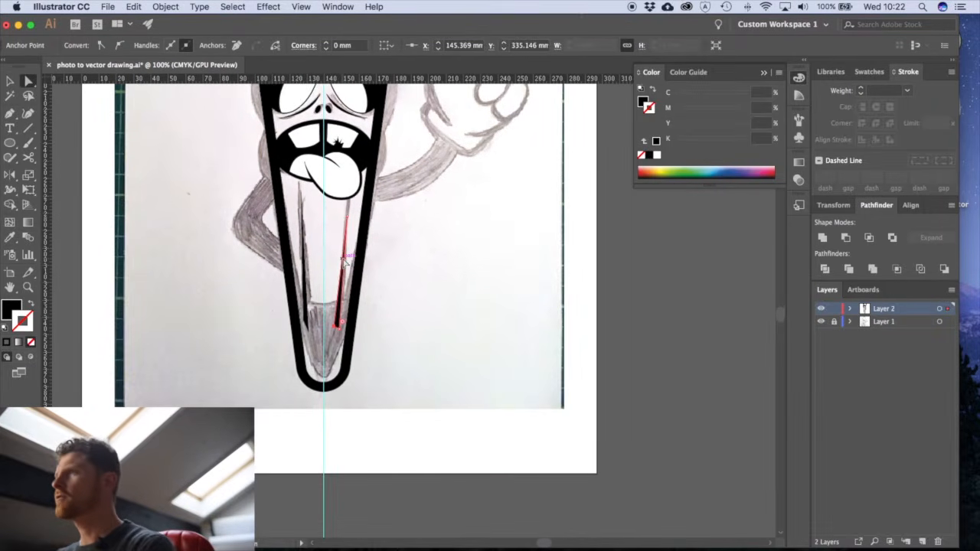
- Draw a closed black Pen tool shape for the pencil tip, with a scalloped top edge about 35 mm wide and a rounded bottom inside the outline
{"action": "left_click_drag", "start_coordinate": [372, 342], "coordinate": [365, 315]}
{"action": "left_click", "coordinate": [308, 325]}
{"action": "left_click", "coordinate": [285, 317]}
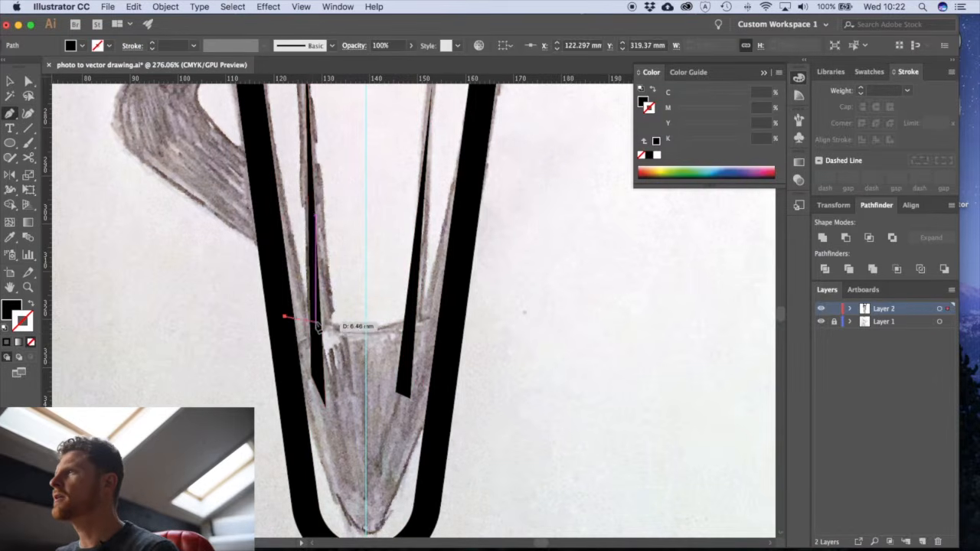
{"action": "left_click", "coordinate": [315, 321]}
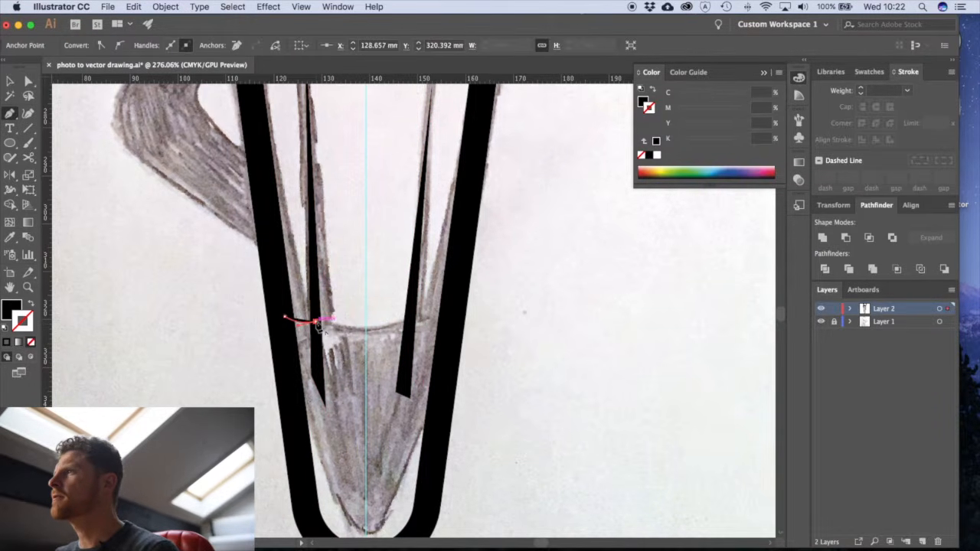
{"action": "left_click_drag", "start_coordinate": [408, 322], "coordinate": [474, 318]}
{"action": "left_click", "coordinate": [454, 323]}
{"action": "scroll", "coordinate": [438, 342], "scroll_direction": "down", "scroll_amount": 5}
{"action": "left_click_drag", "start_coordinate": [423, 408], "coordinate": [418, 426]}
{"action": "left_click_drag", "start_coordinate": [354, 449], "coordinate": [329, 440]}
{"action": "left_click_drag", "start_coordinate": [304, 380], "coordinate": [299, 340]}
{"action": "left_click", "coordinate": [285, 205]}
{"action": "left_click", "coordinate": [260, 255], "text": "super"}
{"action": "key", "text": "v"}
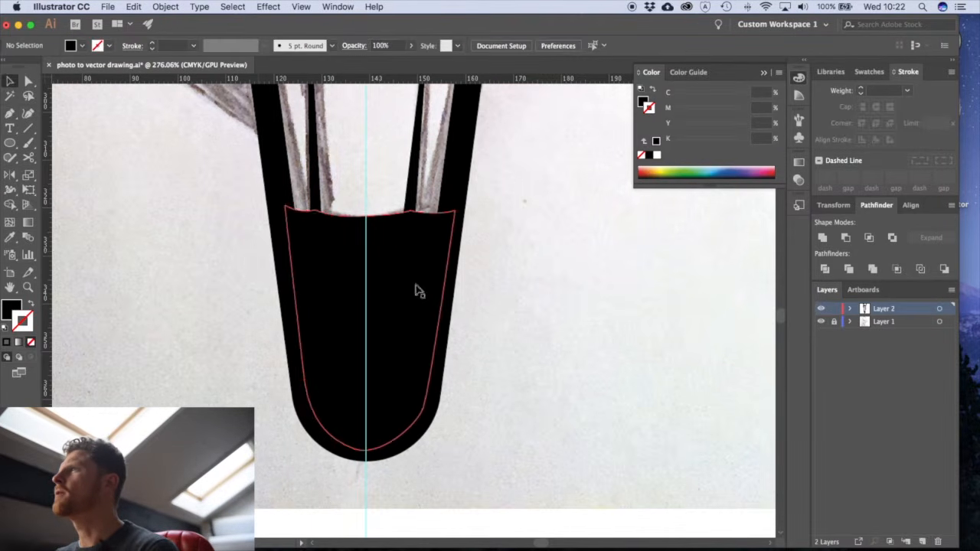
{"action": "left_click", "coordinate": [415, 280], "text": "alt+super"}
{"action": "left_click", "coordinate": [415, 279], "text": "alt+super"}
{"action": "left_click", "coordinate": [415, 279], "text": "alt+super"}
{"action": "left_click", "coordinate": [415, 279], "text": "alt+super"}
- Draw a white-filled highlight without a stroke on the black tip, left of the guide, about 7 mm wide with three downward spikes
{"action": "left_click_drag", "start_coordinate": [325, 285], "coordinate": [336, 355]}
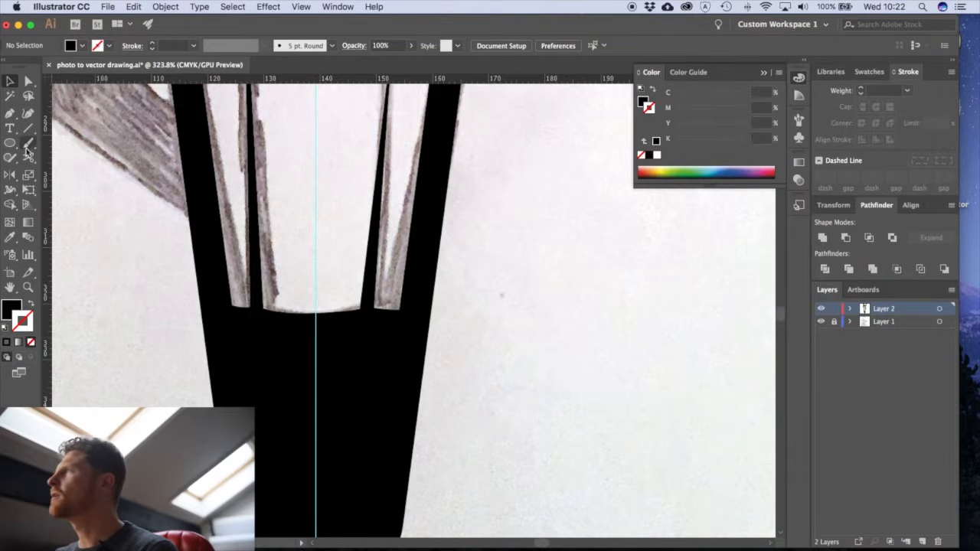
{"action": "left_click", "coordinate": [870, 72]}
{"action": "left_click", "coordinate": [822, 90]}
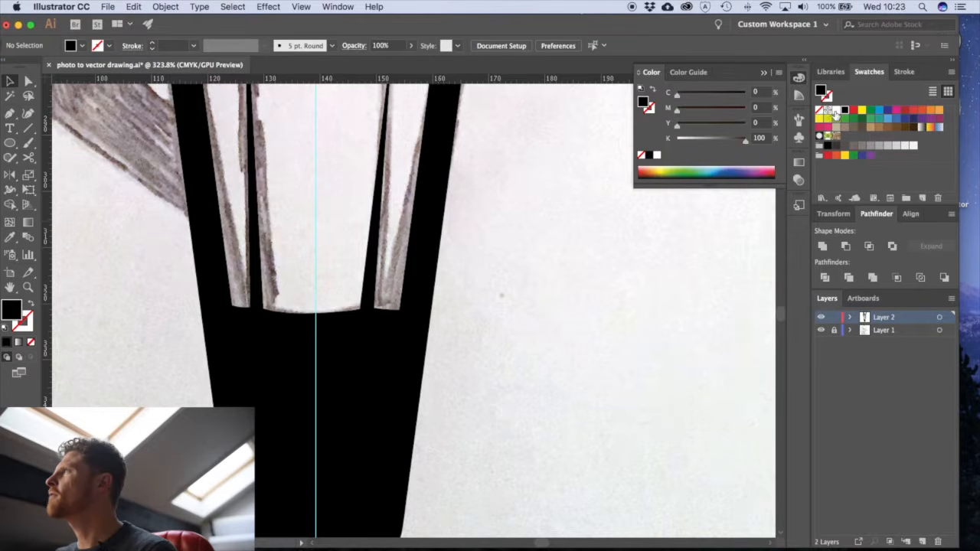
{"action": "left_click", "coordinate": [836, 111]}
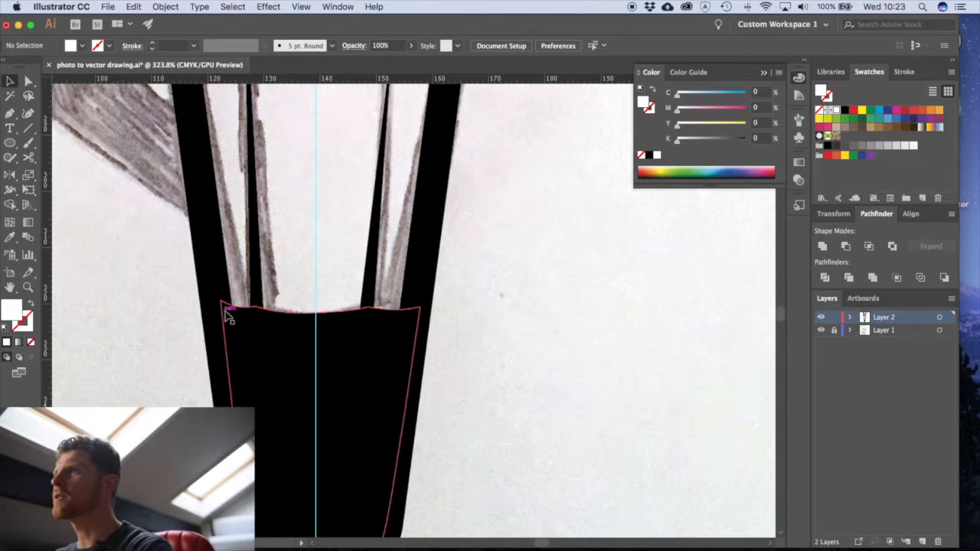
{"action": "key", "text": "p"}
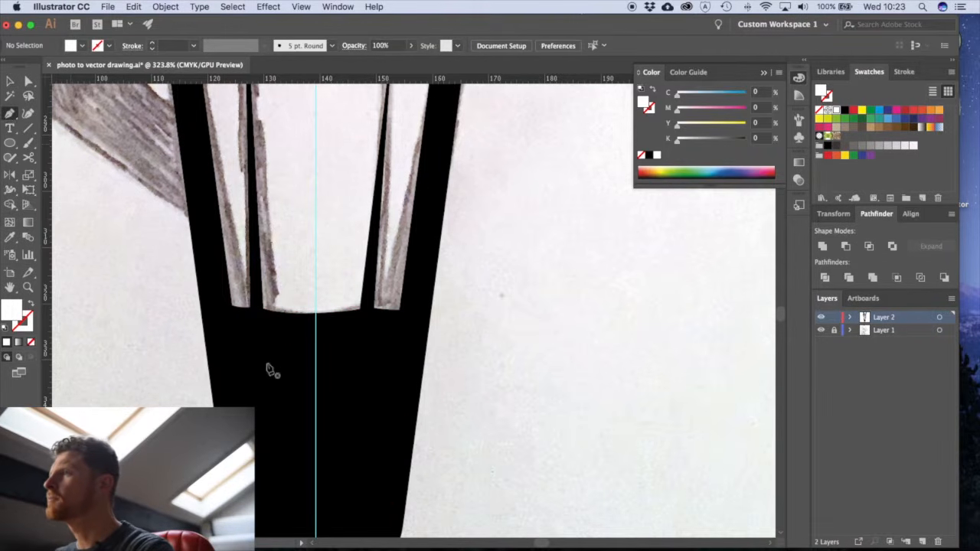
{"action": "left_click", "coordinate": [259, 330]}
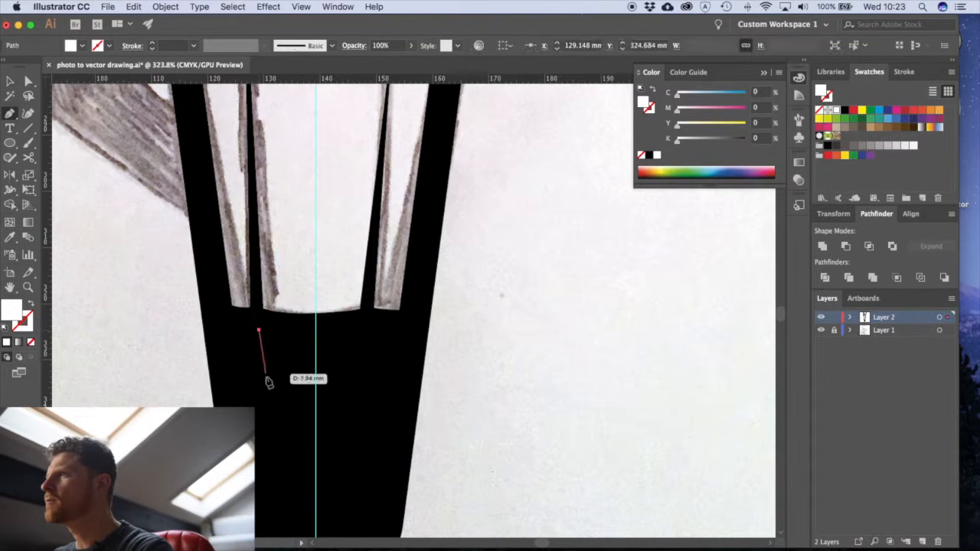
{"action": "left_click", "coordinate": [268, 399]}
{"action": "left_click", "coordinate": [269, 331]}
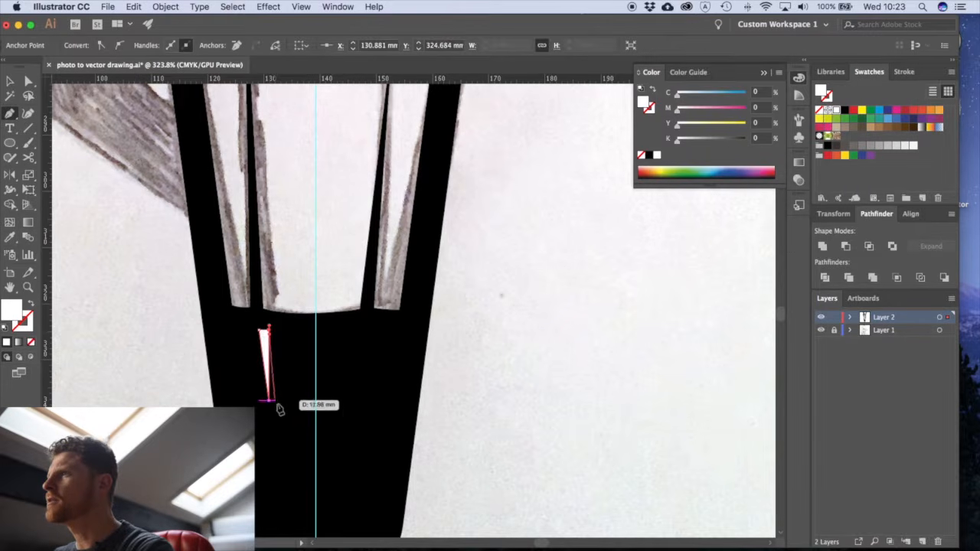
{"action": "left_click", "coordinate": [287, 460]}
{"action": "left_click", "coordinate": [283, 332]}
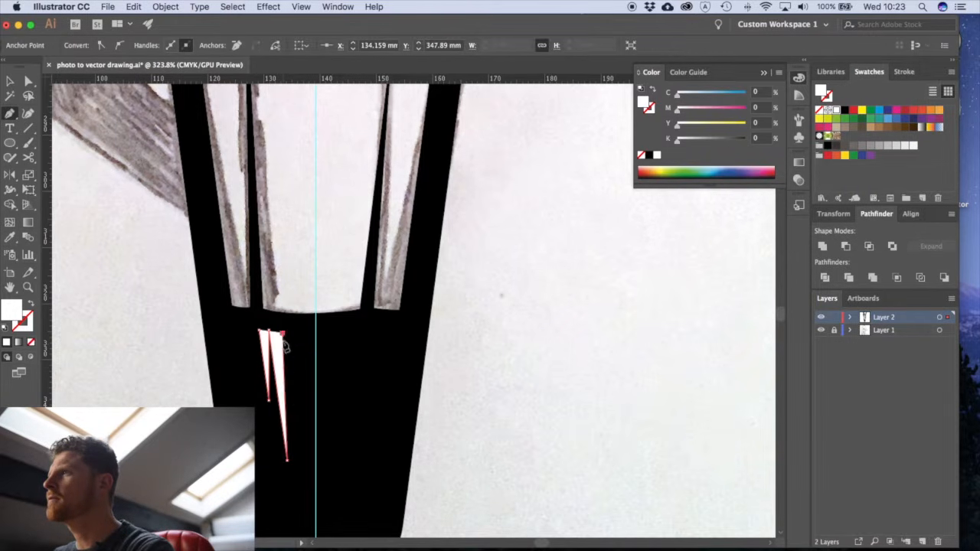
{"action": "left_click", "coordinate": [298, 407]}
{"action": "left_click", "coordinate": [298, 321]}
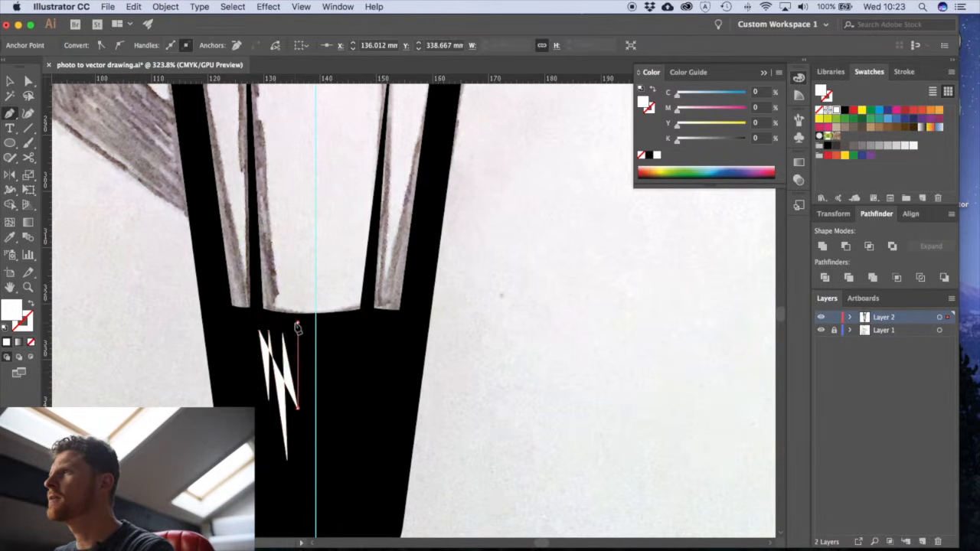
{"action": "left_click", "coordinate": [258, 319]}
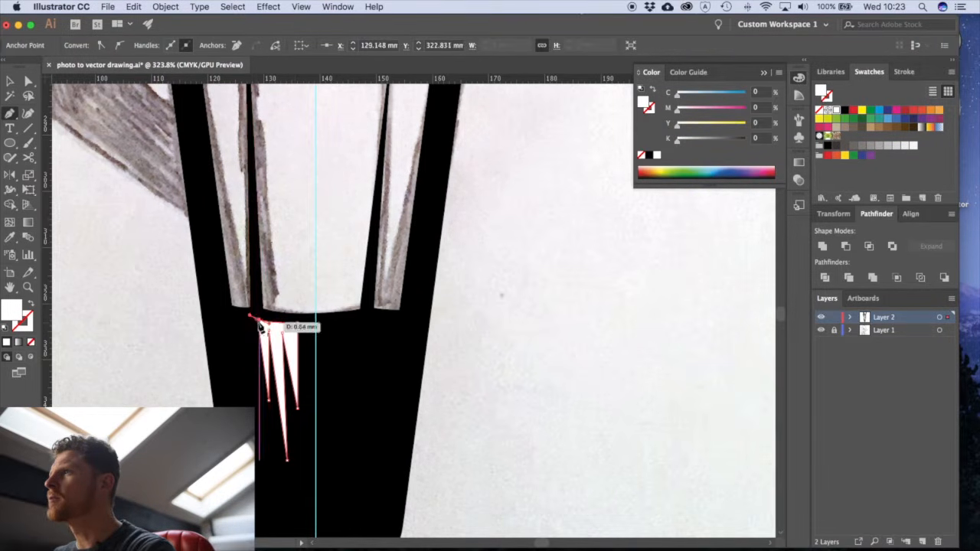
{"action": "left_click", "coordinate": [149, 381], "text": "super"}
{"action": "key", "text": "v"}
{"action": "left_click", "coordinate": [403, 354], "text": "alt+super"}
{"action": "left_click", "coordinate": [403, 354], "text": "alt+super"}
{"action": "left_click", "coordinate": [403, 354], "text": "alt+super"}
{"action": "left_click", "coordinate": [403, 354], "text": "alt+super"}
{"action": "left_click", "coordinate": [403, 354], "text": "alt+super"}
{"action": "left_click_drag", "start_coordinate": [416, 263], "coordinate": [381, 424]}
{"action": "left_click_drag", "start_coordinate": [391, 357], "coordinate": [366, 375]}
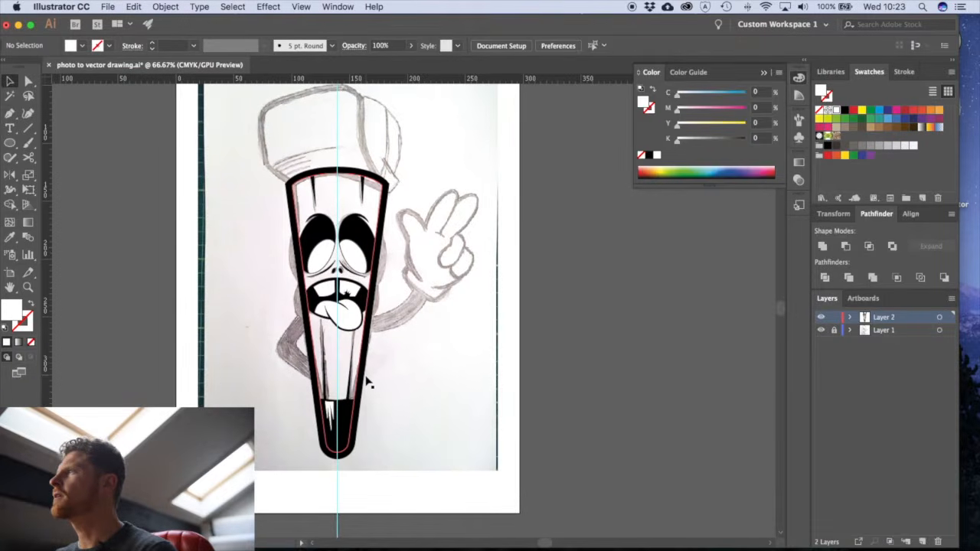
- Hide the sketch layer to check the vector drawing alone, and show it again
{"action": "left_click", "coordinate": [821, 331]}
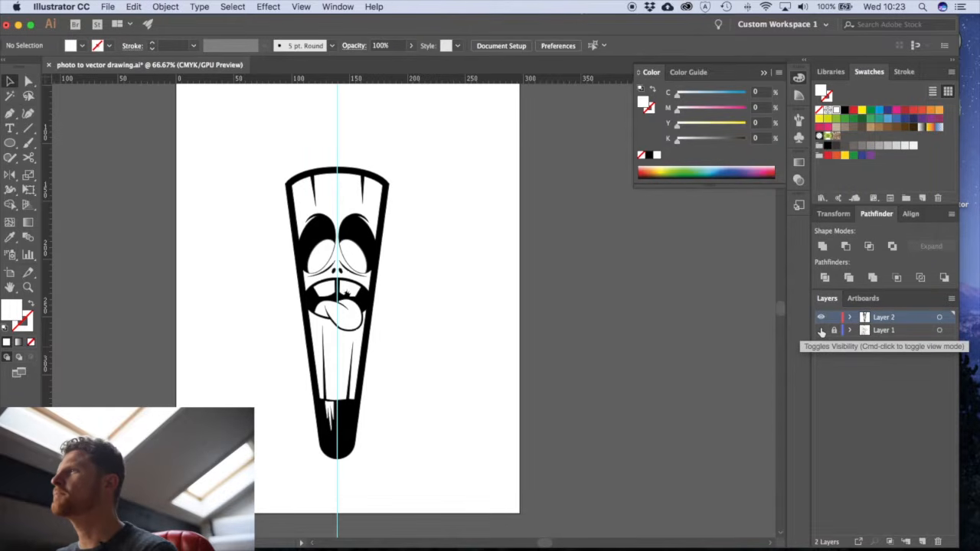
{"action": "left_click", "coordinate": [821, 330]}
- Align the strokes of both black eye shapes to the outside and set their weight to 2 pt
{"action": "left_click_drag", "start_coordinate": [346, 243], "coordinate": [678, 476]}
{"action": "key", "text": "a"}
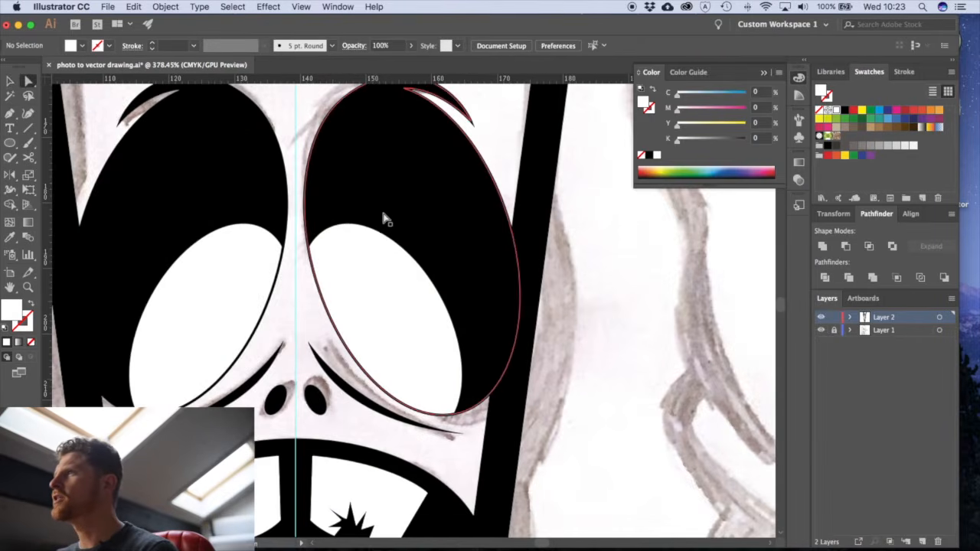
{"action": "left_click", "coordinate": [388, 219]}
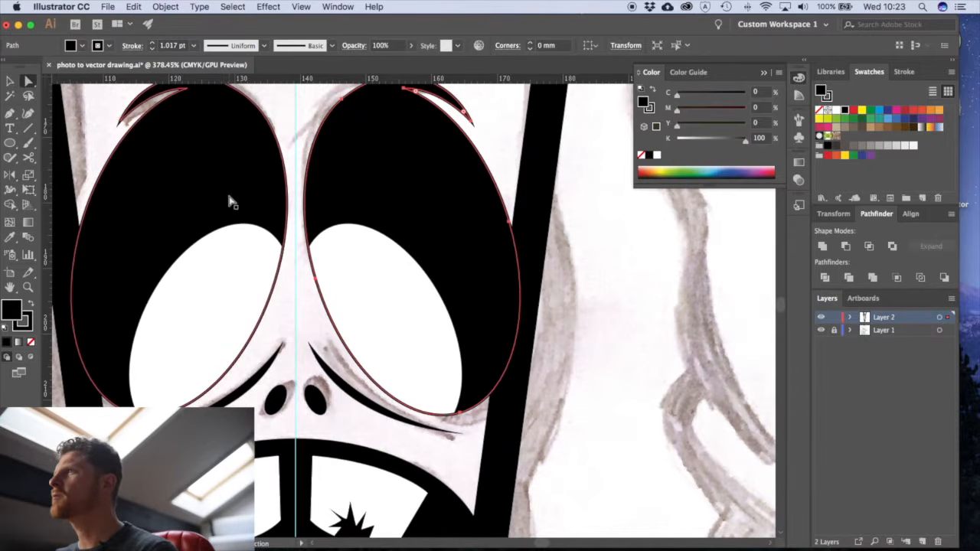
{"action": "left_click", "coordinate": [256, 163], "text": "shift"}
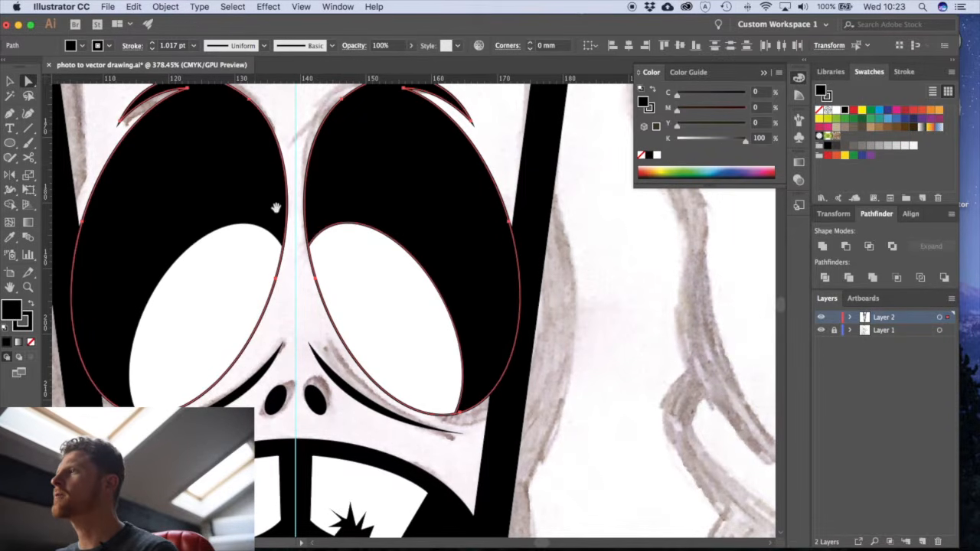
{"action": "left_click_drag", "start_coordinate": [351, 216], "coordinate": [364, 261]}
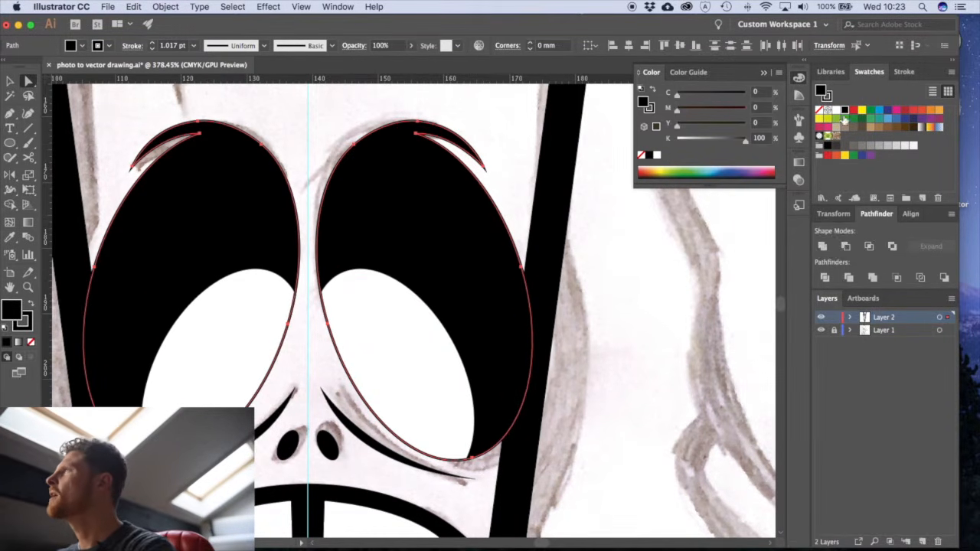
{"action": "left_click", "coordinate": [907, 71]}
{"action": "left_click", "coordinate": [891, 139]}
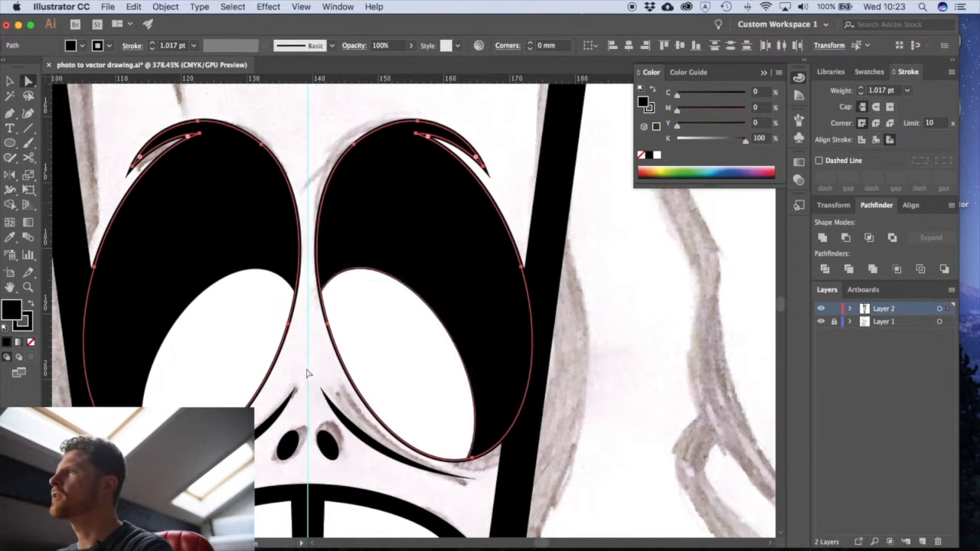
{"action": "left_click", "coordinate": [860, 91]}
{"action": "left_click", "coordinate": [615, 376]}
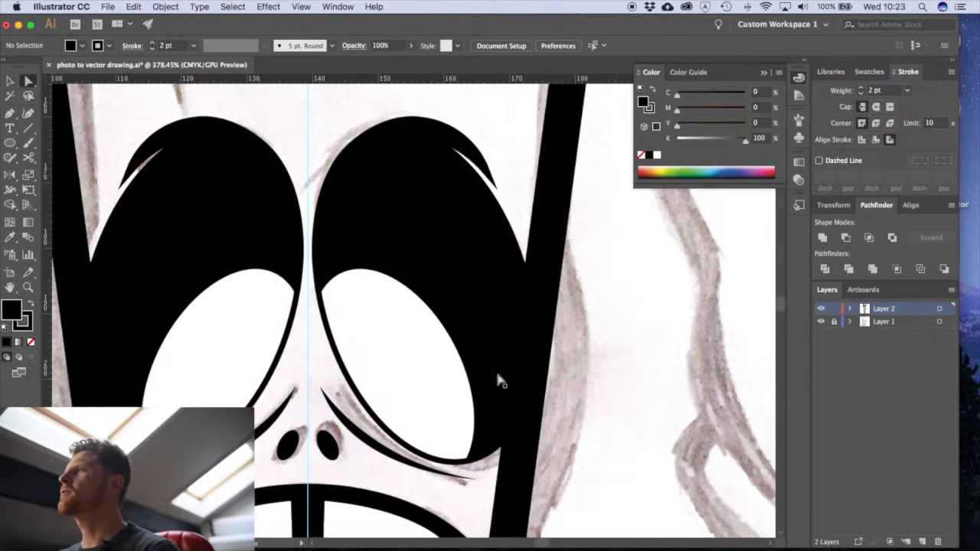
- Examine the thickened eye outlines and the mouth area up close
{"action": "left_click", "coordinate": [416, 337], "text": "alt+super"}
{"action": "left_click_drag", "start_coordinate": [417, 336], "coordinate": [468, 321]}
{"action": "left_click", "coordinate": [465, 362], "text": "alt+super"}
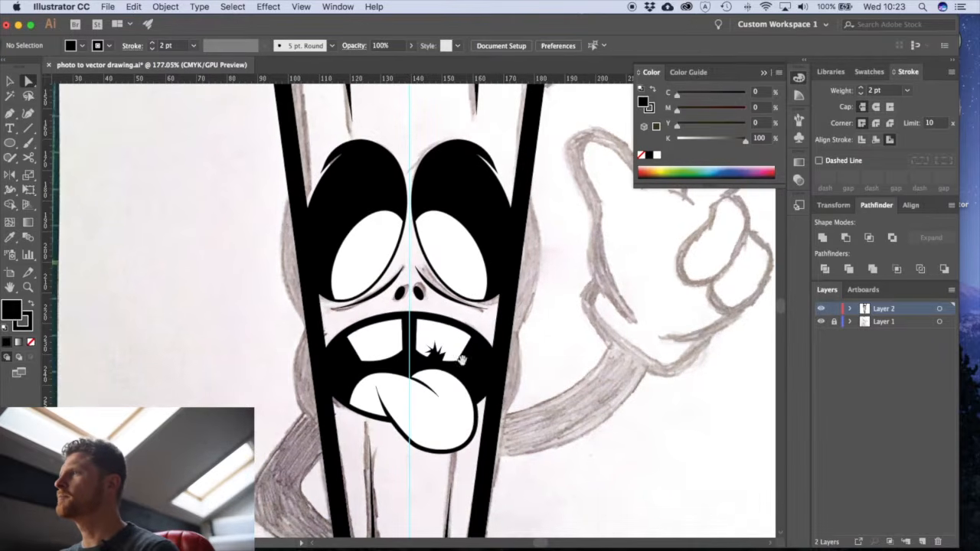
{"action": "left_click_drag", "start_coordinate": [465, 362], "coordinate": [421, 286]}
{"action": "left_click", "coordinate": [407, 270], "text": "super"}
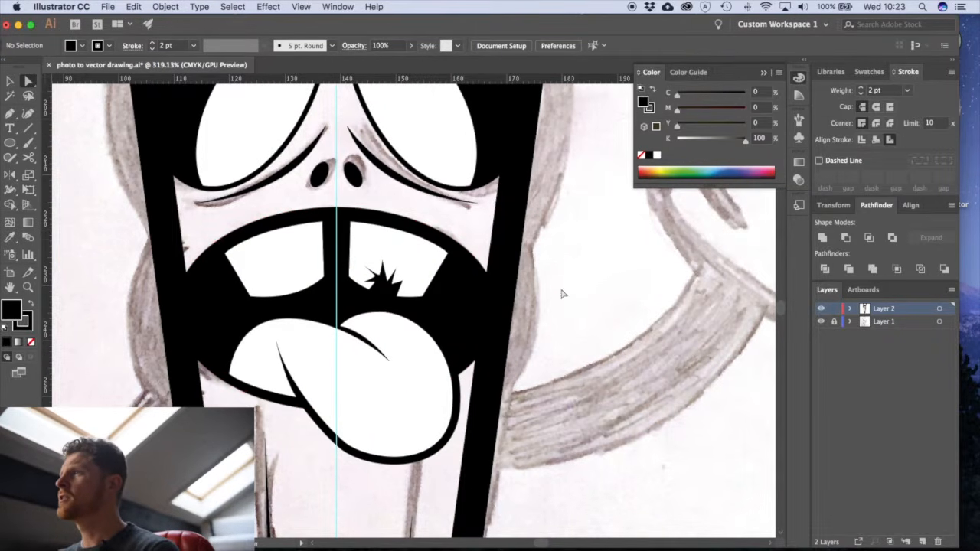
{"action": "left_click_drag", "start_coordinate": [517, 144], "coordinate": [511, 246]}
{"action": "left_click_drag", "start_coordinate": [559, 182], "coordinate": [626, 311]}
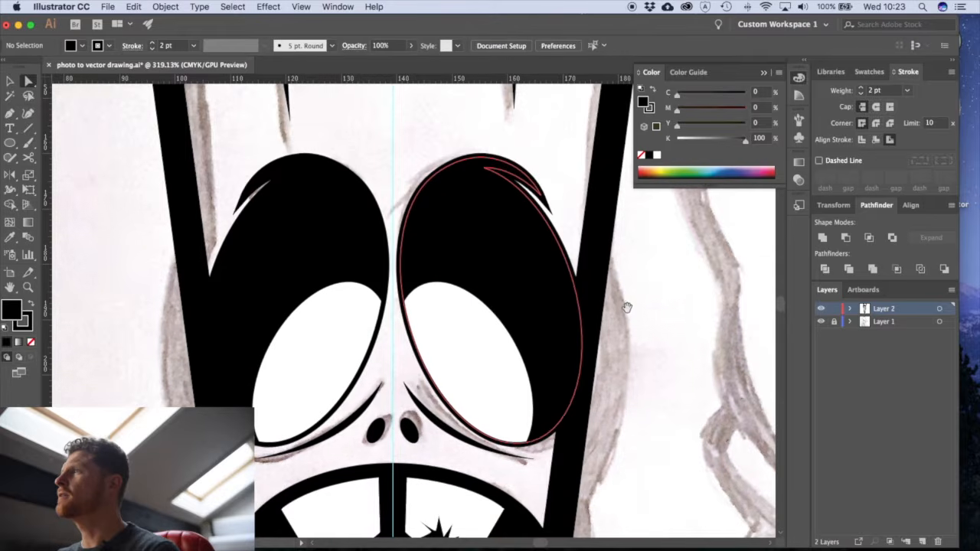
{"action": "left_click_drag", "start_coordinate": [644, 419], "coordinate": [593, 181]}
- Paste a copy of the black mouth ellipse in place, in front of the teeth and tongue
{"action": "left_click", "coordinate": [466, 340]}
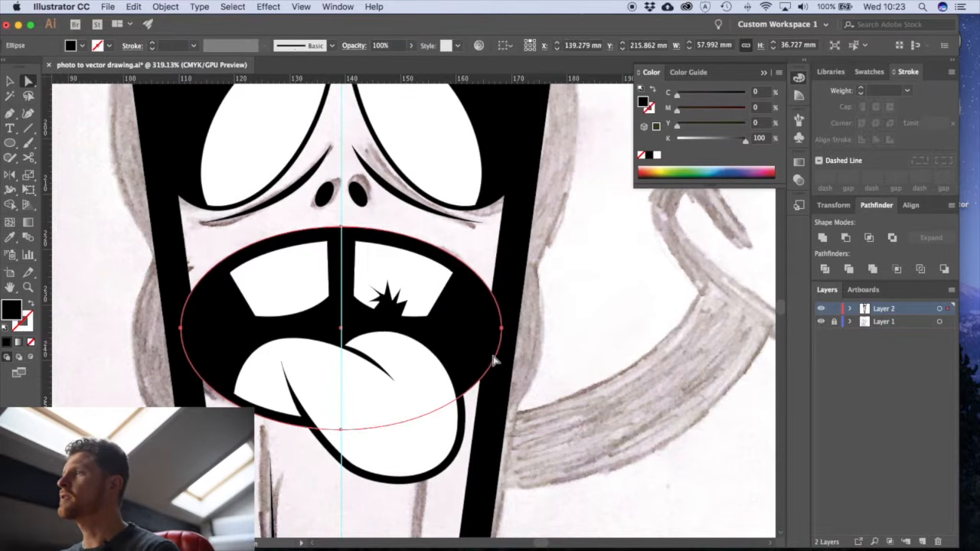
{"action": "left_click", "coordinate": [573, 350]}
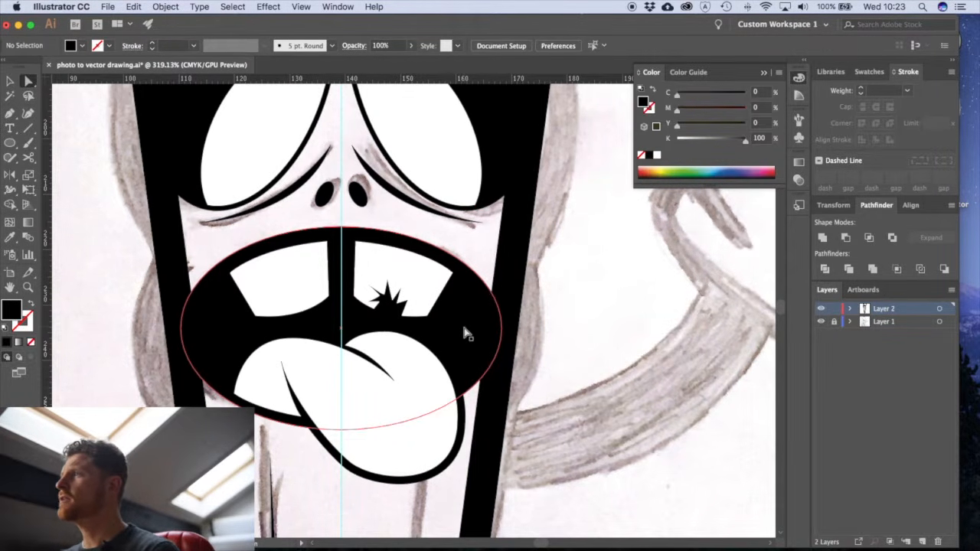
{"action": "left_click", "coordinate": [464, 328]}
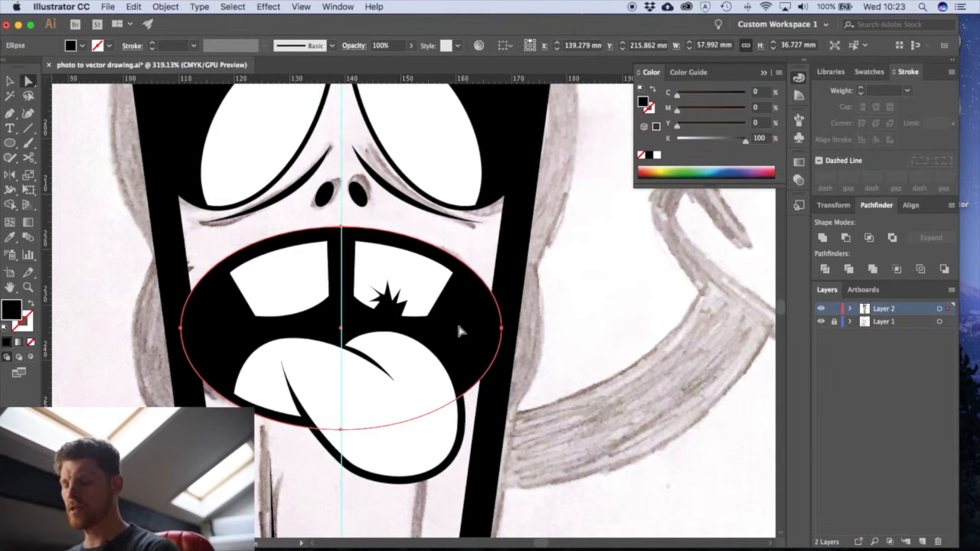
{"action": "left_click", "coordinate": [613, 351]}
{"action": "key", "text": "super+f"}
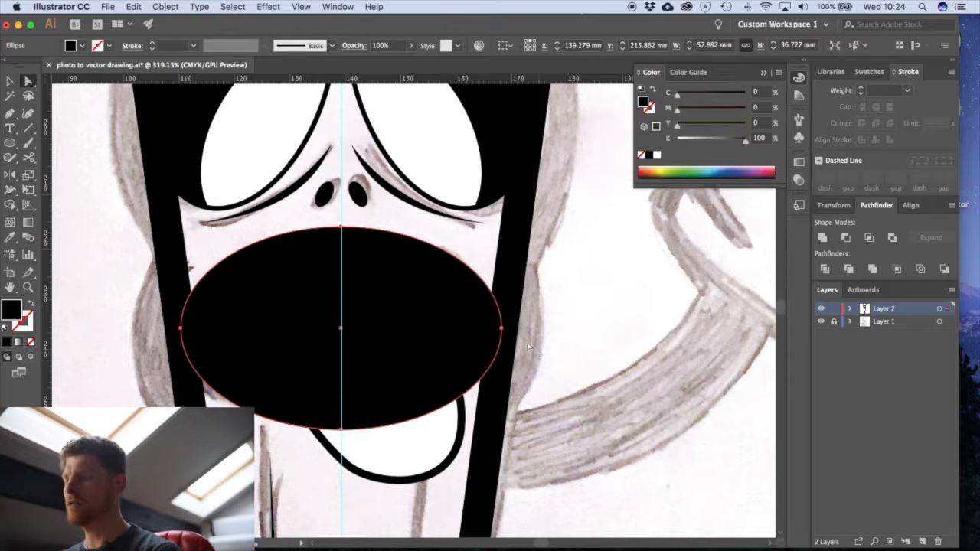
- Enlarge the copied mouth ellipse about its centre to about 69.5 mm wide and 43.9 mm high, past the pencil's edges
{"action": "key", "text": "e"}
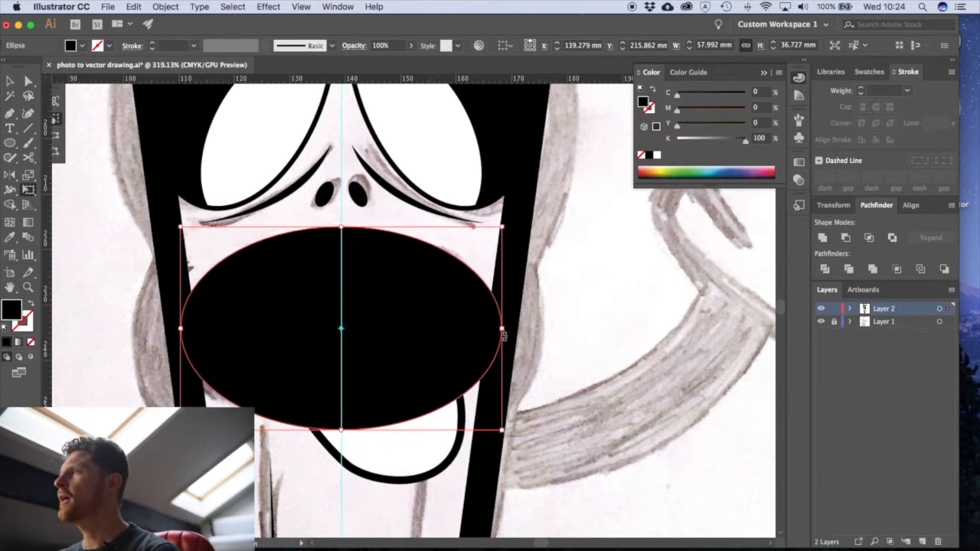
{"action": "left_click_drag", "start_coordinate": [502, 330], "coordinate": [534, 328]}
{"action": "left_click_drag", "start_coordinate": [342, 227], "coordinate": [340, 209]}
{"action": "left_click_drag", "start_coordinate": [379, 357], "coordinate": [375, 362]}
{"action": "left_click_drag", "start_coordinate": [341, 453], "coordinate": [344, 459]}
- Paste a copy of the black right eye shape in place, in front of the white eyeball
{"action": "scroll", "coordinate": [569, 315], "scroll_direction": "up", "scroll_amount": 3}
{"action": "left_click_drag", "start_coordinate": [421, 261], "coordinate": [436, 271]}
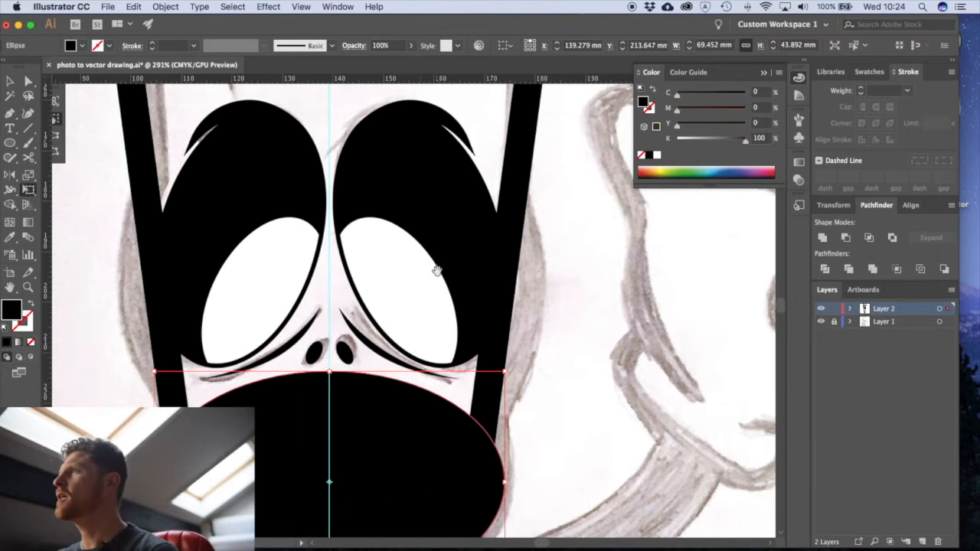
{"action": "key", "text": "a"}
{"action": "left_click", "coordinate": [454, 228]}
{"action": "scroll", "coordinate": [460, 253], "scroll_direction": "up", "scroll_amount": 2}
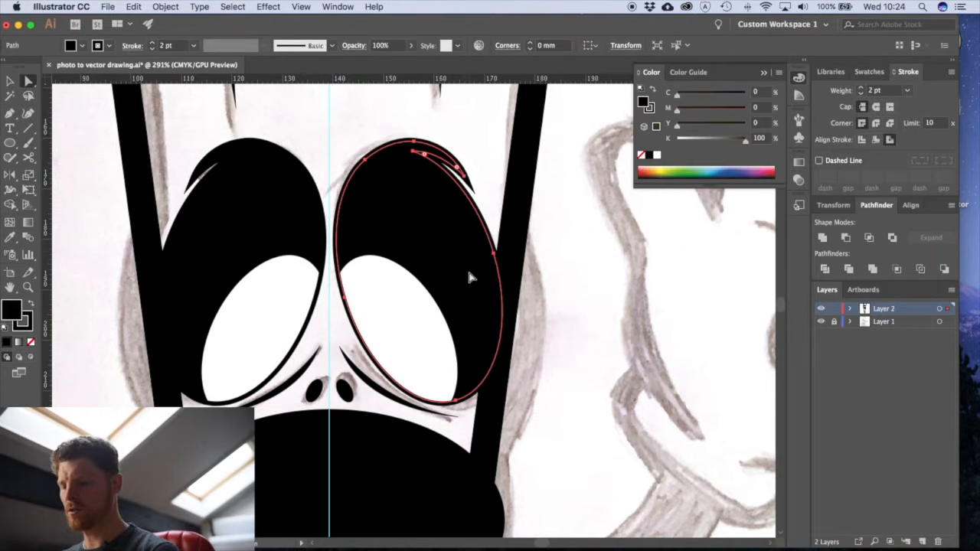
{"action": "left_click", "coordinate": [557, 298]}
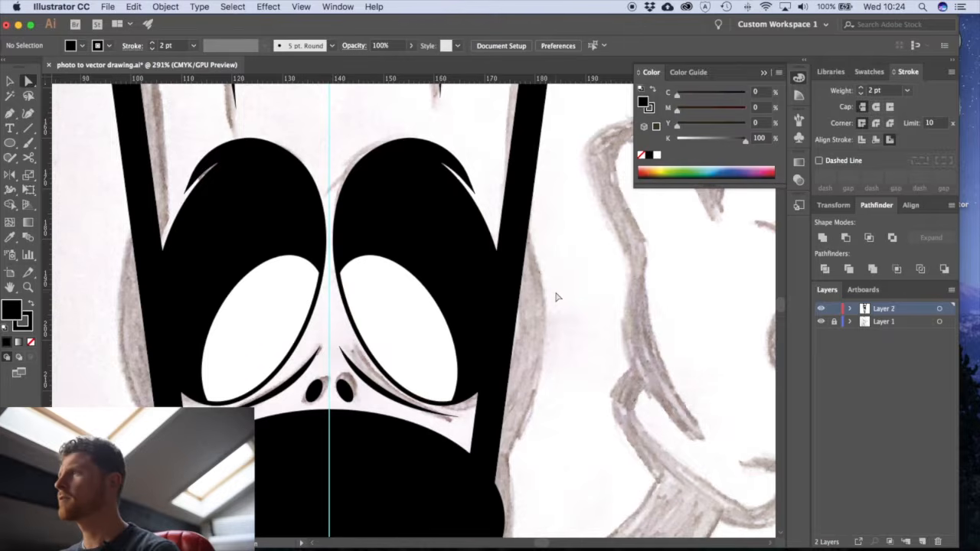
{"action": "left_click", "coordinate": [470, 258]}
{"action": "left_click", "coordinate": [569, 320]}
{"action": "left_click", "coordinate": [437, 220]}
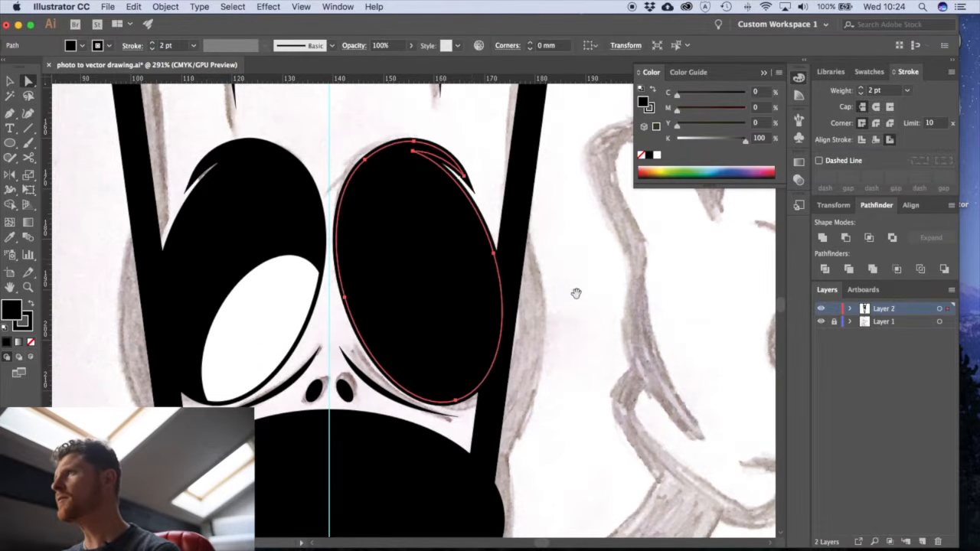
- Scale the copied right eye shape proportionally about its centre to about 44.8 mm wide and 70.5 mm high
{"action": "scroll", "coordinate": [575, 288], "scroll_direction": "right", "scroll_amount": 3}
{"action": "scroll", "coordinate": [576, 289], "scroll_direction": "down", "scroll_amount": 1}
{"action": "left_click_drag", "start_coordinate": [311, 226], "coordinate": [452, 204]}
{"action": "key", "text": "super+z"}
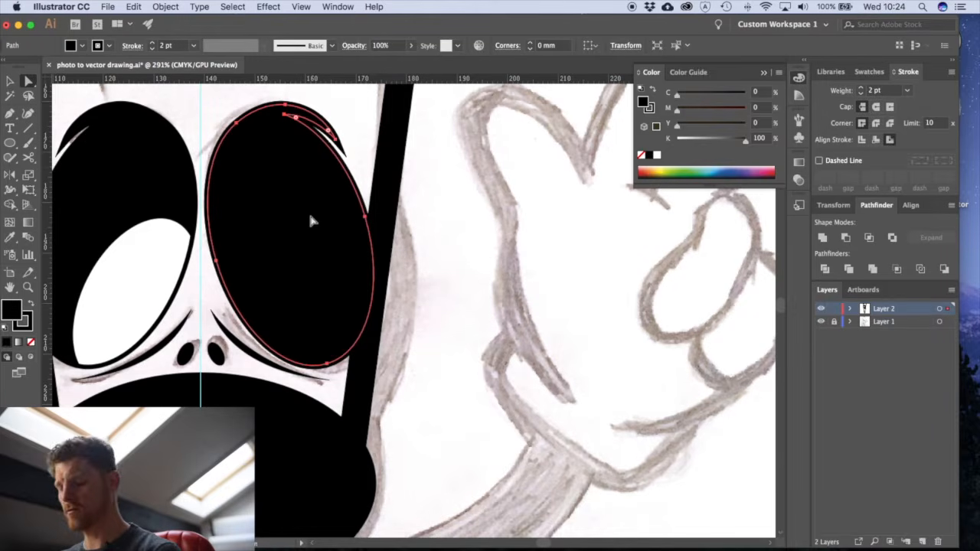
{"action": "key", "text": "e"}
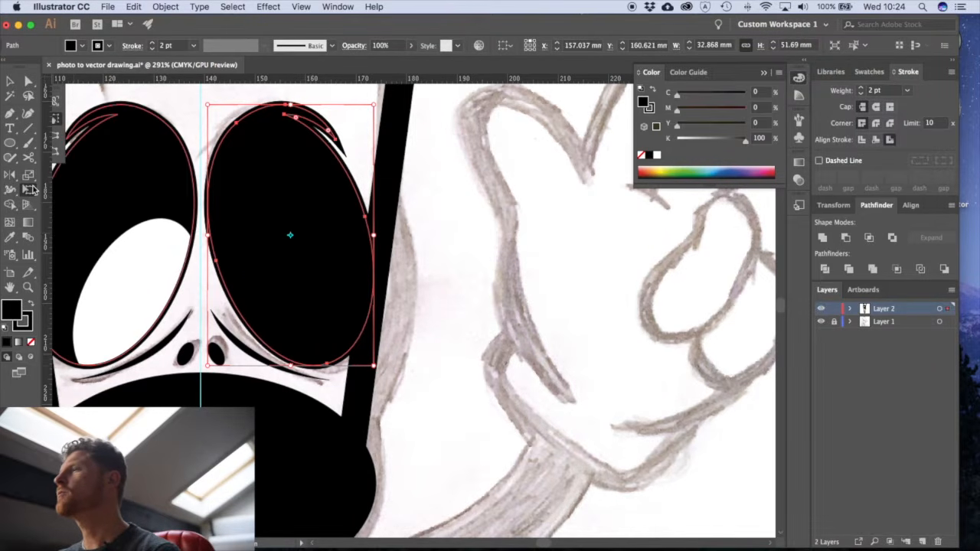
{"action": "left_click_drag", "start_coordinate": [370, 365], "coordinate": [410, 406]}
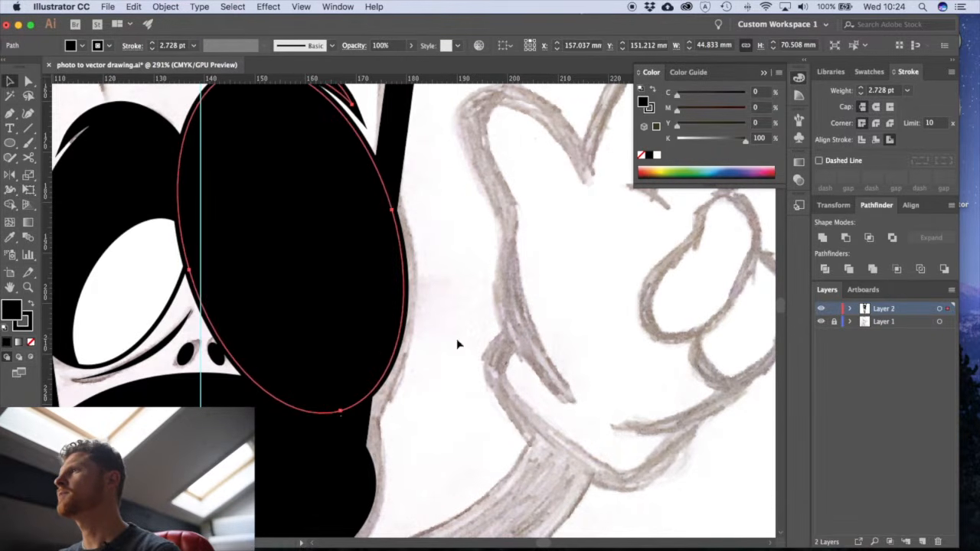
- Reflect a copy of the enlarged right eye shape across the vertical centre guide onto the left eye
{"action": "left_click", "coordinate": [458, 346]}
{"action": "left_click", "coordinate": [370, 311]}
{"action": "left_click_drag", "start_coordinate": [331, 301], "coordinate": [414, 333]}
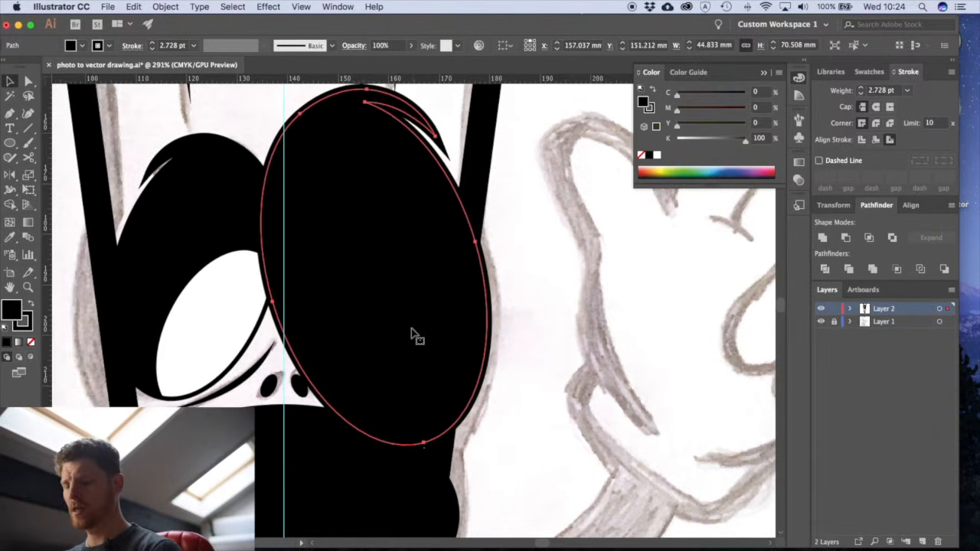
{"action": "left_click", "coordinate": [542, 296]}
{"action": "left_click", "coordinate": [480, 291]}
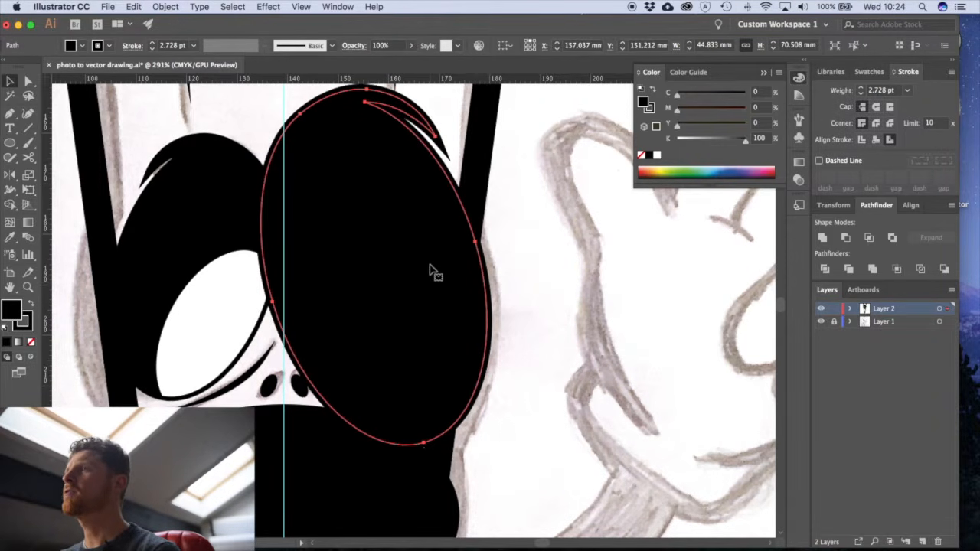
{"action": "left_click", "coordinate": [10, 174]}
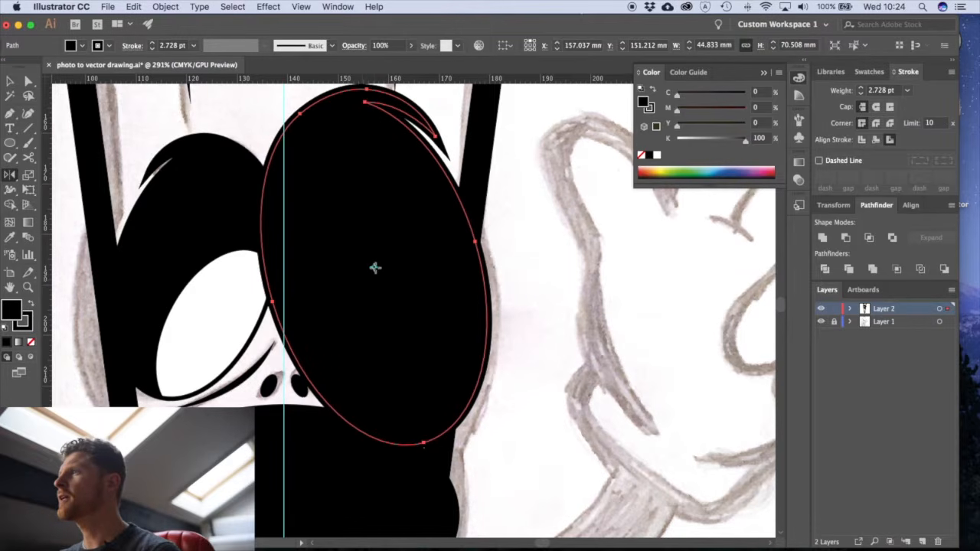
{"action": "left_click_drag", "start_coordinate": [375, 267], "coordinate": [283, 270]}
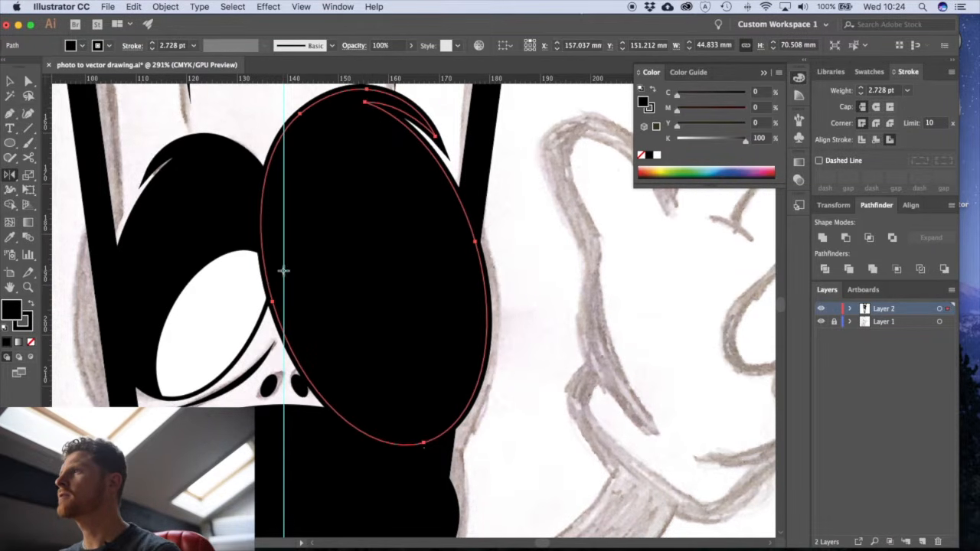
{"action": "left_click", "coordinate": [347, 299], "text": "alt+super"}
{"action": "left_click", "coordinate": [346, 299], "text": "alt+super"}
{"action": "left_click_drag", "start_coordinate": [416, 188], "coordinate": [425, 181]}
{"action": "key", "text": "v"}
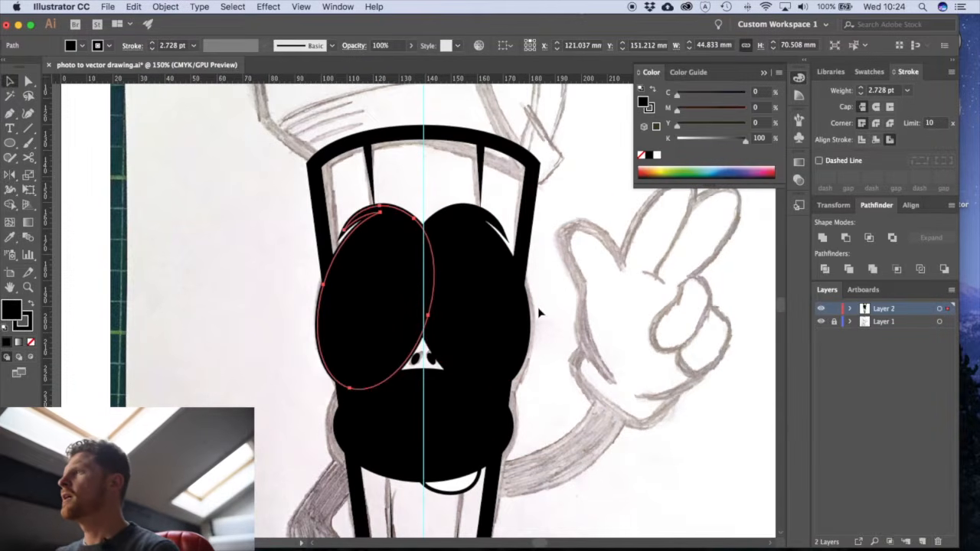
- Unite the two enlarged eye shapes and the enlarged mouth ellipse into a single shape
{"action": "left_click", "coordinate": [563, 337]}
{"action": "left_click", "coordinate": [488, 274]}
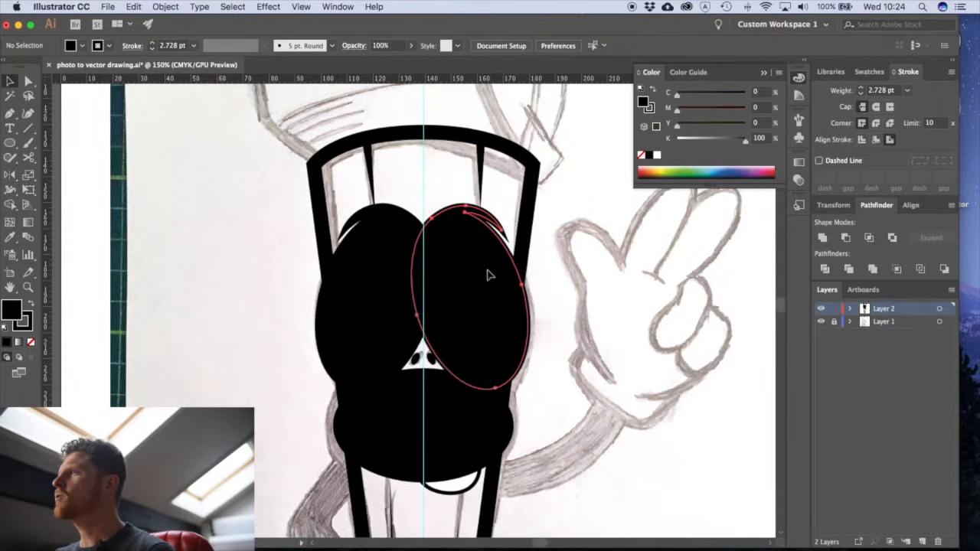
{"action": "left_click", "coordinate": [398, 278], "text": "shift"}
{"action": "left_click", "coordinate": [408, 418], "text": "shift"}
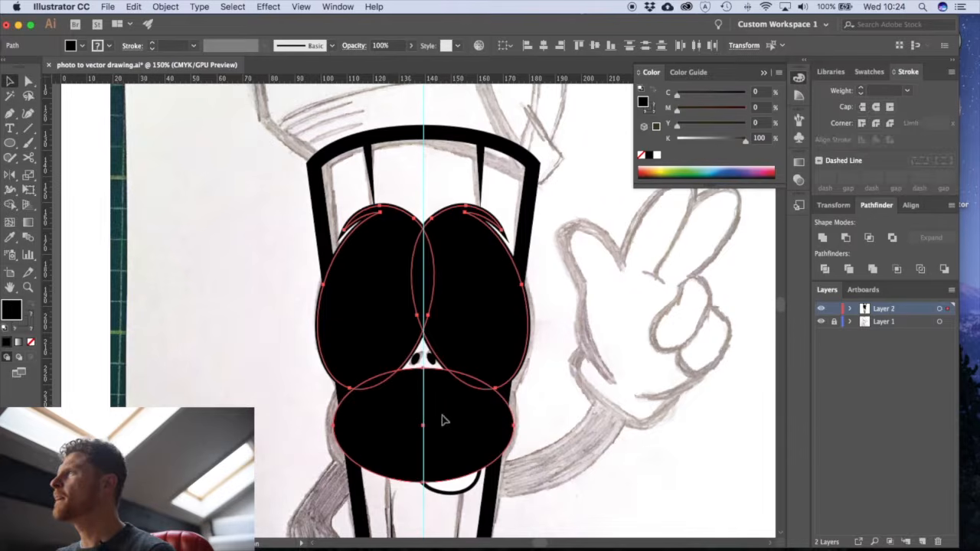
{"action": "left_click", "coordinate": [823, 238]}
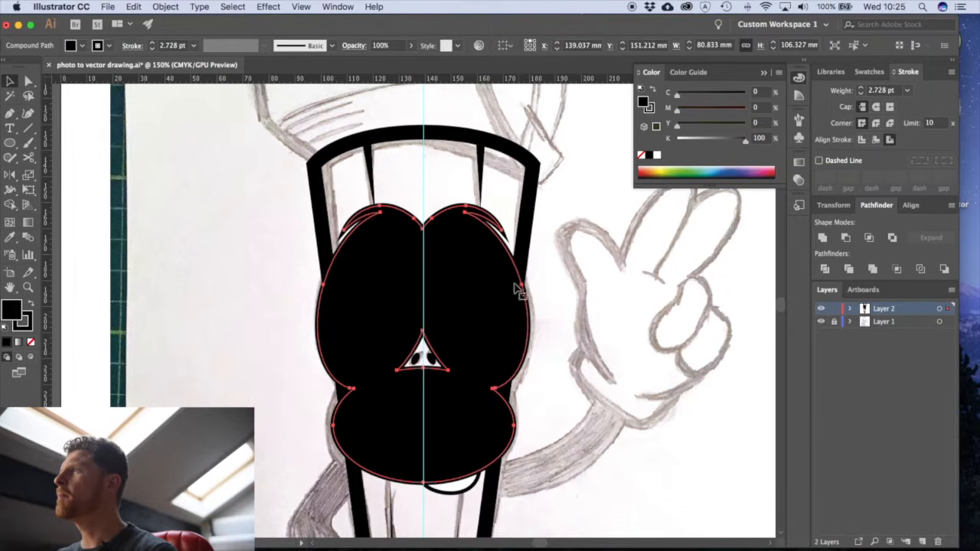
- Fill the united eye and mouth shape with red, about M 96 % and Y 64 %
{"action": "left_click", "coordinate": [544, 286]}
{"action": "left_click", "coordinate": [490, 307]}
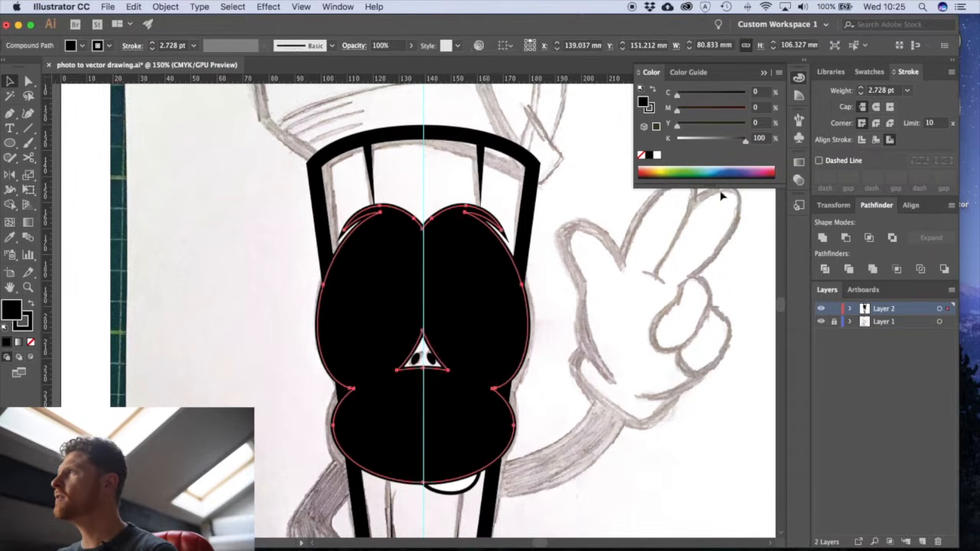
{"action": "left_click", "coordinate": [772, 167]}
{"action": "left_click", "coordinate": [647, 251]}
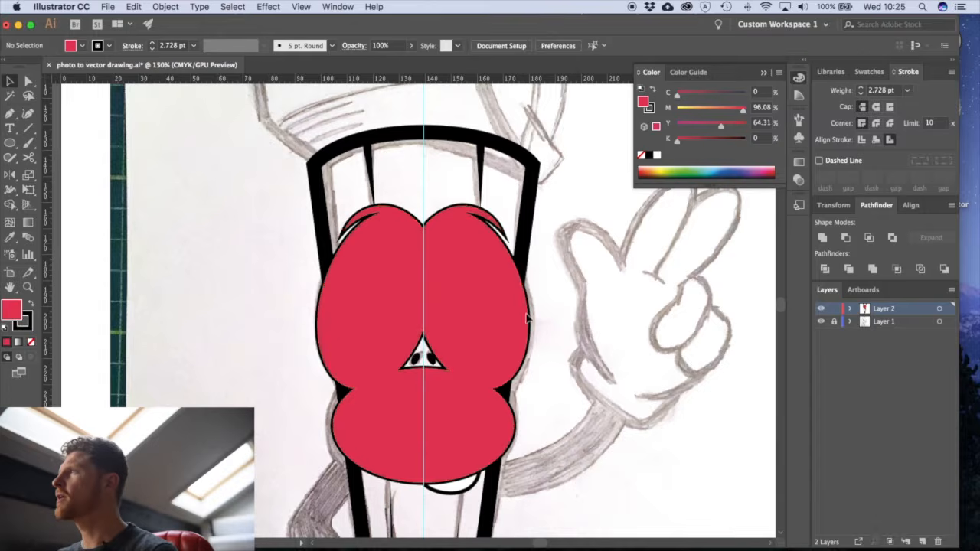
- Unite the red eye and mouth shape with the pencil body outline
{"action": "left_click", "coordinate": [520, 281]}
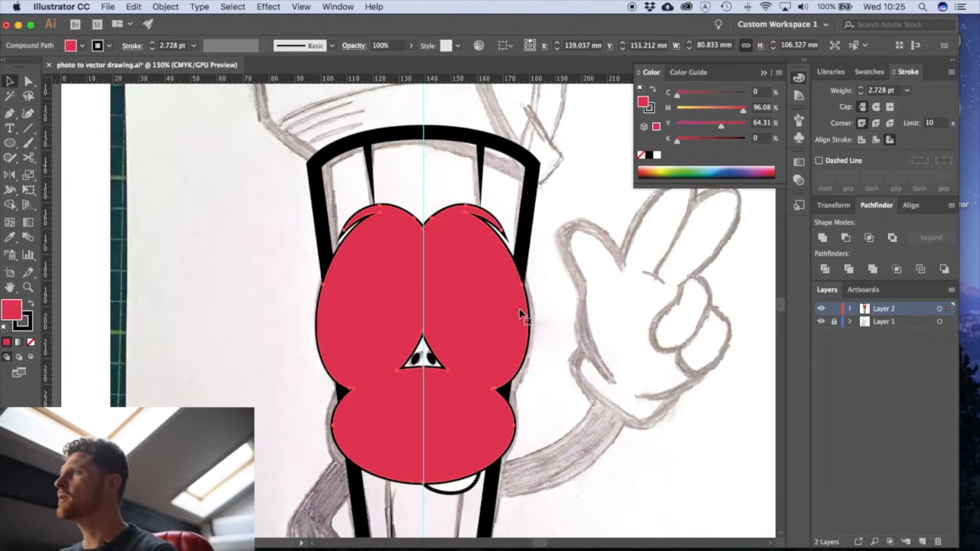
{"action": "left_click", "coordinate": [527, 229], "text": "shift"}
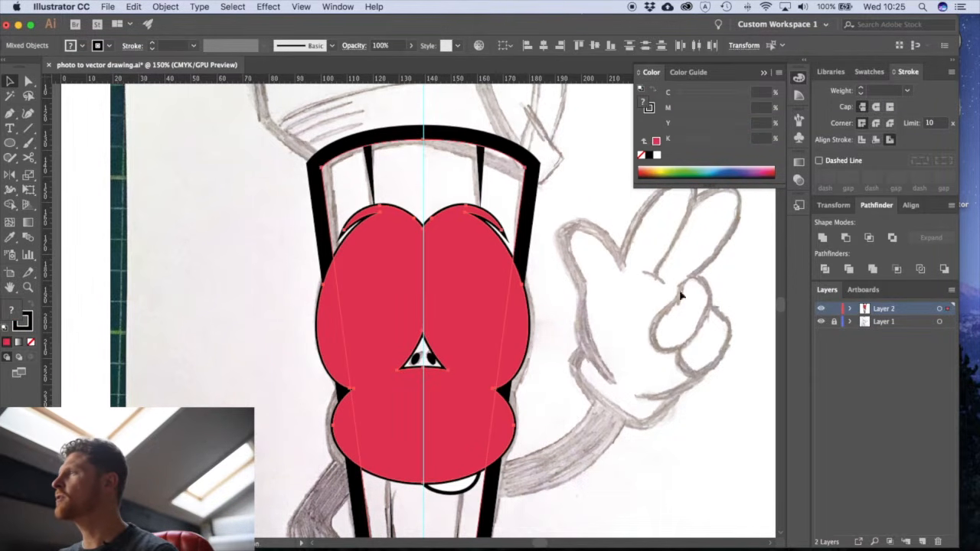
{"action": "left_click", "coordinate": [822, 238]}
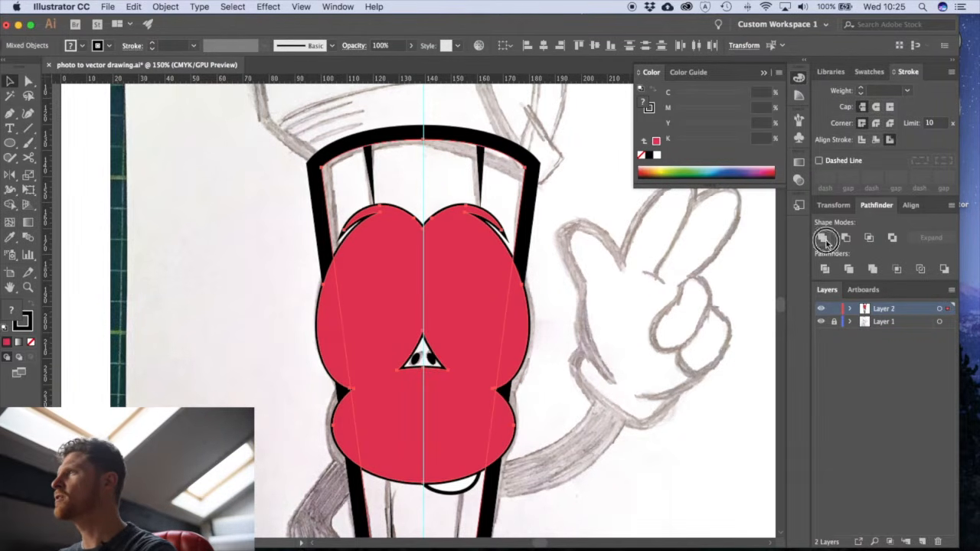
- Undo the last unite and send the red eye and mouth shape to the back of the layer
{"action": "key", "text": "super+z"}
{"action": "left_click", "coordinate": [462, 309]}
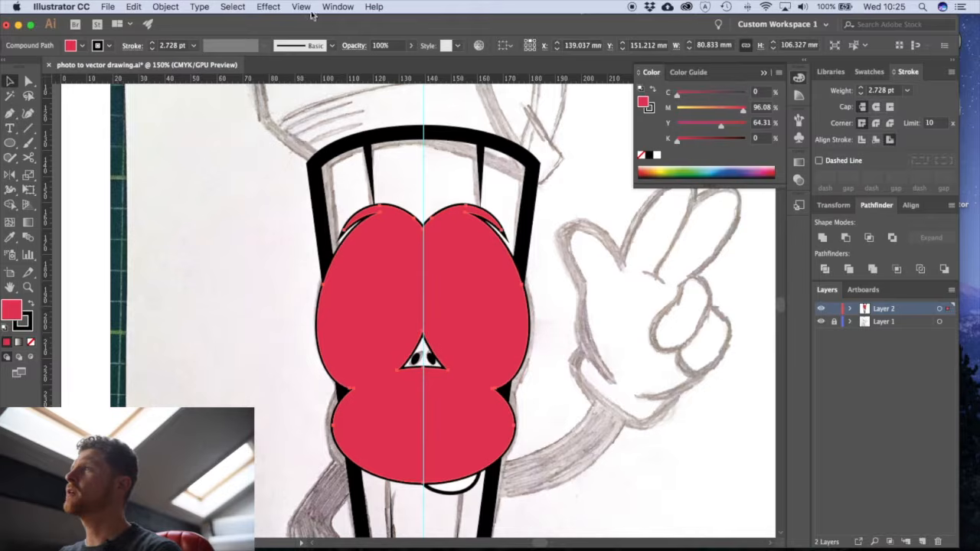
{"action": "left_click", "coordinate": [166, 6]}
{"action": "mouse_move", "coordinate": [182, 35]}
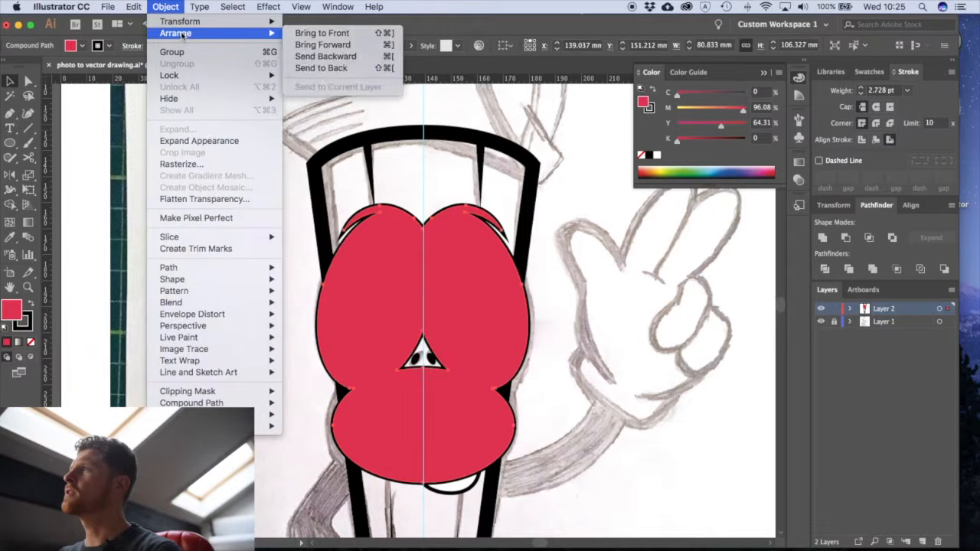
{"action": "left_click", "coordinate": [321, 68]}
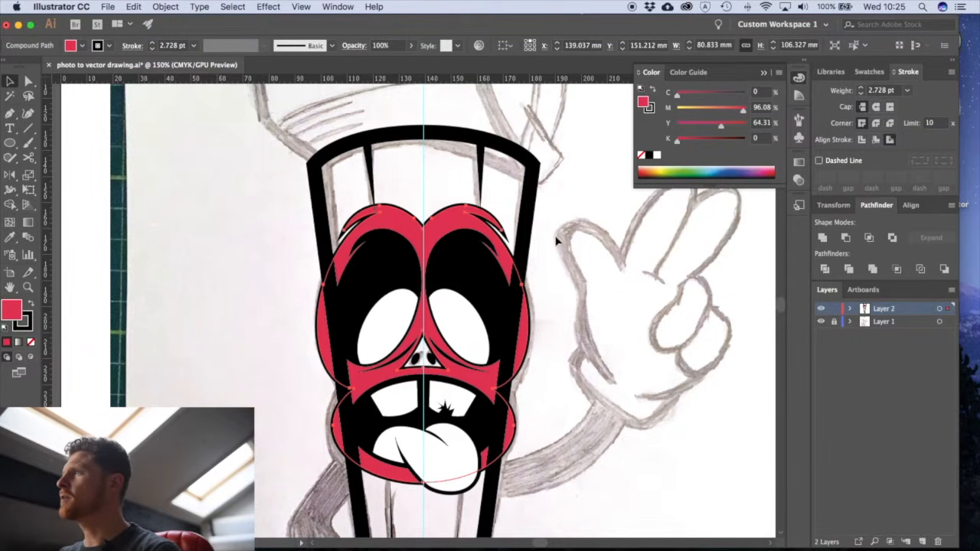
- Unite the red shape behind the face with the body outline into one bulging outline
{"action": "left_click", "coordinate": [528, 224], "text": "shift"}
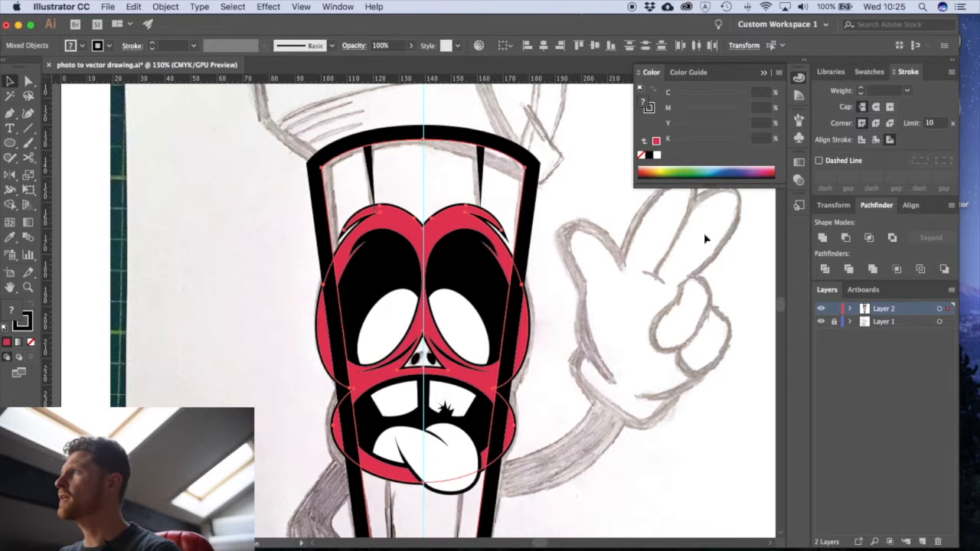
{"action": "left_click", "coordinate": [823, 239]}
{"action": "left_click", "coordinate": [571, 351]}
{"action": "left_click_drag", "start_coordinate": [555, 443], "coordinate": [527, 385]}
{"action": "left_click", "coordinate": [501, 337], "text": "alt+super"}
{"action": "left_click", "coordinate": [501, 337], "text": "alt+super"}
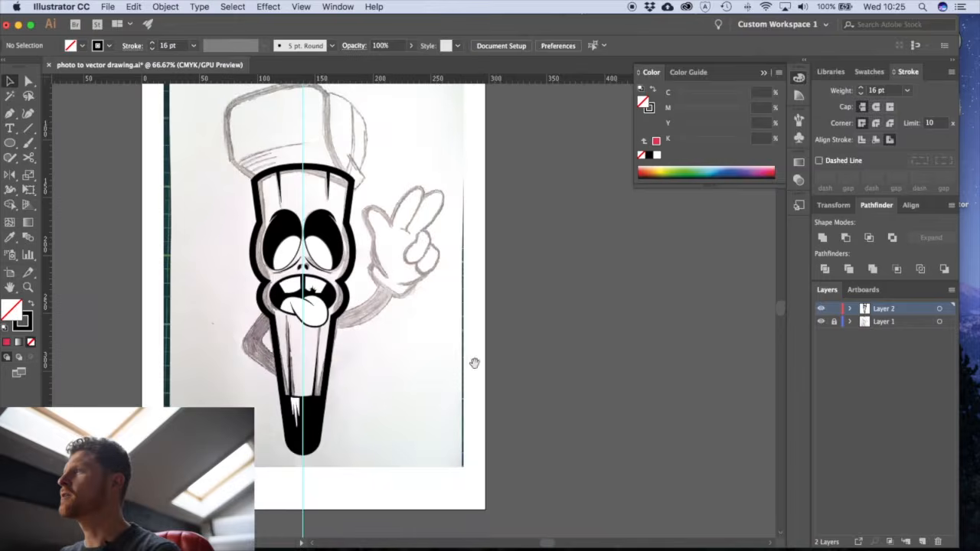
{"action": "left_click_drag", "start_coordinate": [478, 362], "coordinate": [533, 386]}
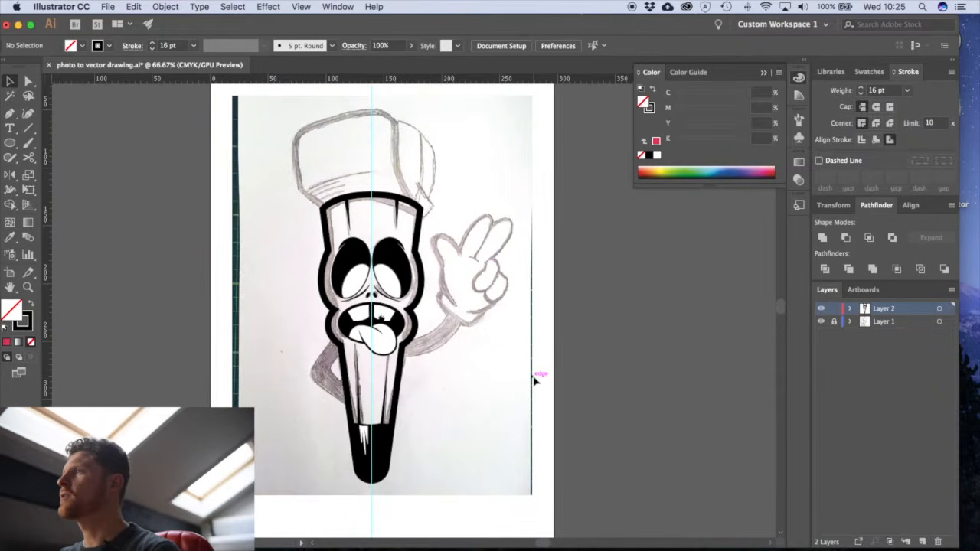
- Trace the bent arm beside the body with an open 16 pt Pen path, starting below the mouth bulge and ending on the body's edge
{"action": "left_click_drag", "start_coordinate": [334, 346], "coordinate": [554, 445]}
{"action": "left_click_drag", "start_coordinate": [435, 424], "coordinate": [442, 285]}
{"action": "key", "text": "p"}
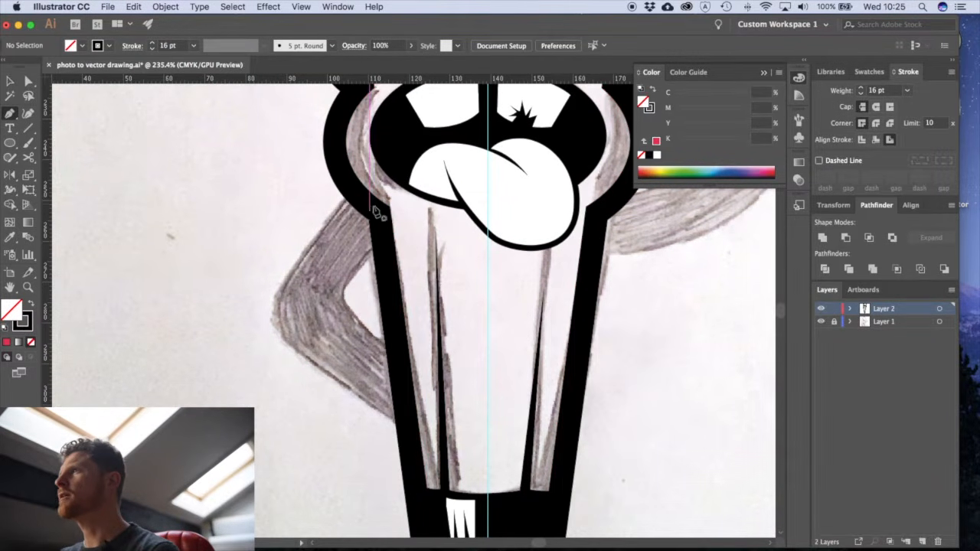
{"action": "left_click", "coordinate": [373, 208]}
{"action": "left_click_drag", "start_coordinate": [323, 281], "coordinate": [310, 297]}
{"action": "left_click_drag", "start_coordinate": [343, 348], "coordinate": [384, 368]}
{"action": "left_click", "coordinate": [404, 393]}
{"action": "key", "text": "v"}
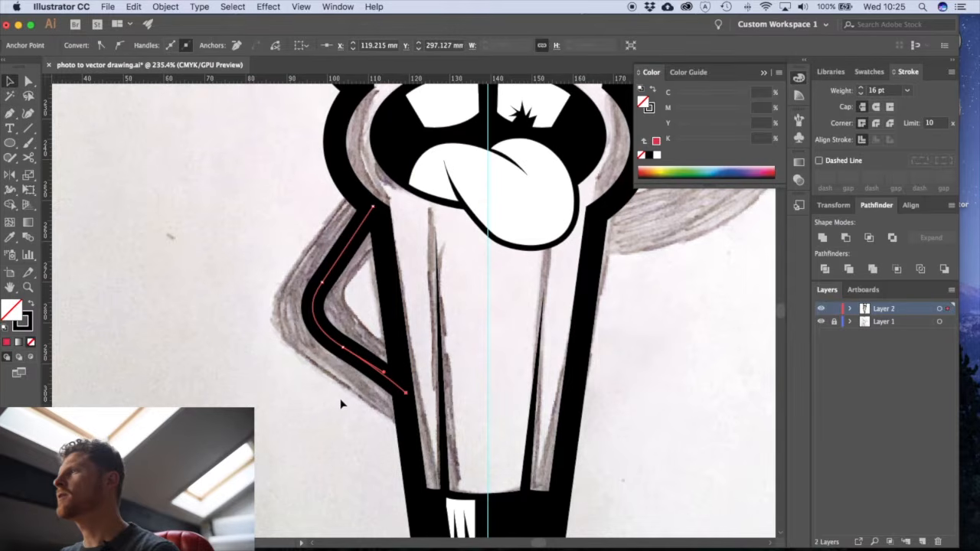
- Undo the arm path's last segment and redraw it straight, ending on the body outline
{"action": "key", "text": "super+z"}
{"action": "key", "text": "p"}
{"action": "left_click", "coordinate": [406, 385]}
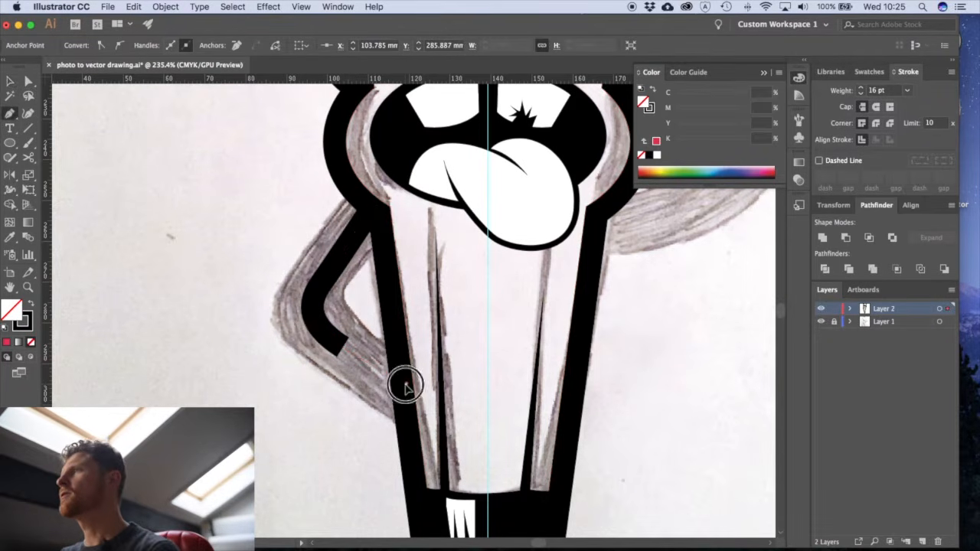
{"action": "left_click", "coordinate": [342, 348]}
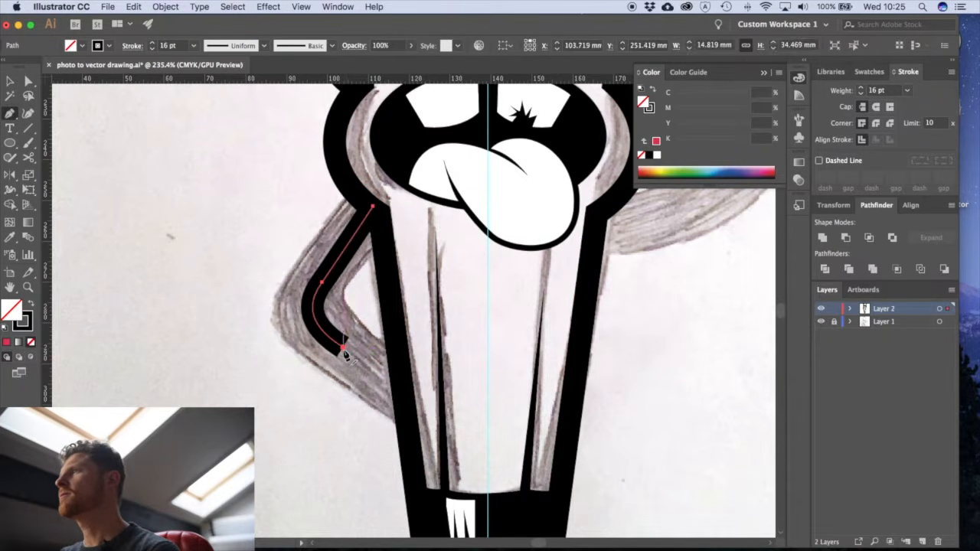
{"action": "left_click", "coordinate": [402, 393]}
{"action": "key", "text": "v"}
{"action": "left_click", "coordinate": [337, 398]}
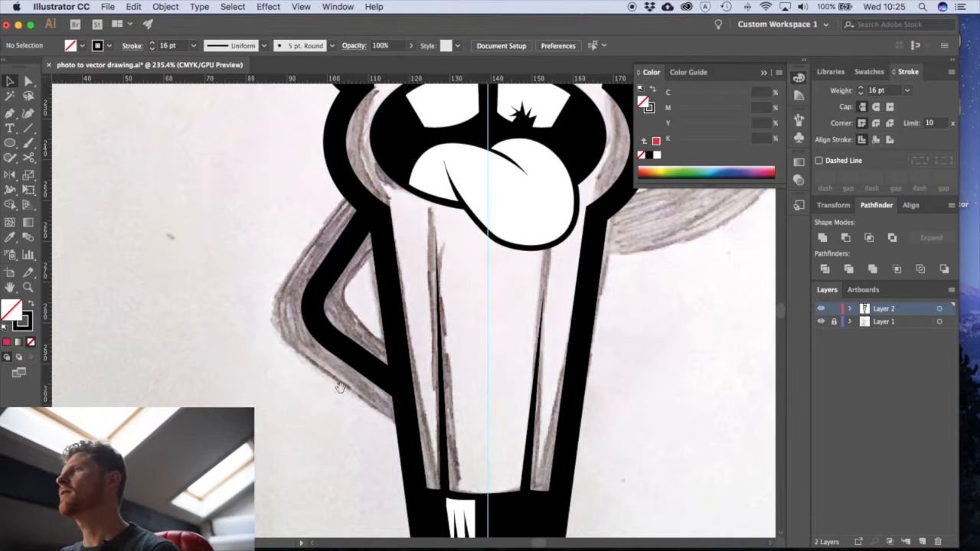
- Set the arm path's stroke weight to 40 pt
{"action": "scroll", "coordinate": [340, 387], "scroll_direction": "right", "scroll_amount": 2}
{"action": "scroll", "coordinate": [340, 387], "scroll_direction": "up", "scroll_amount": 2}
{"action": "left_click", "coordinate": [318, 394]}
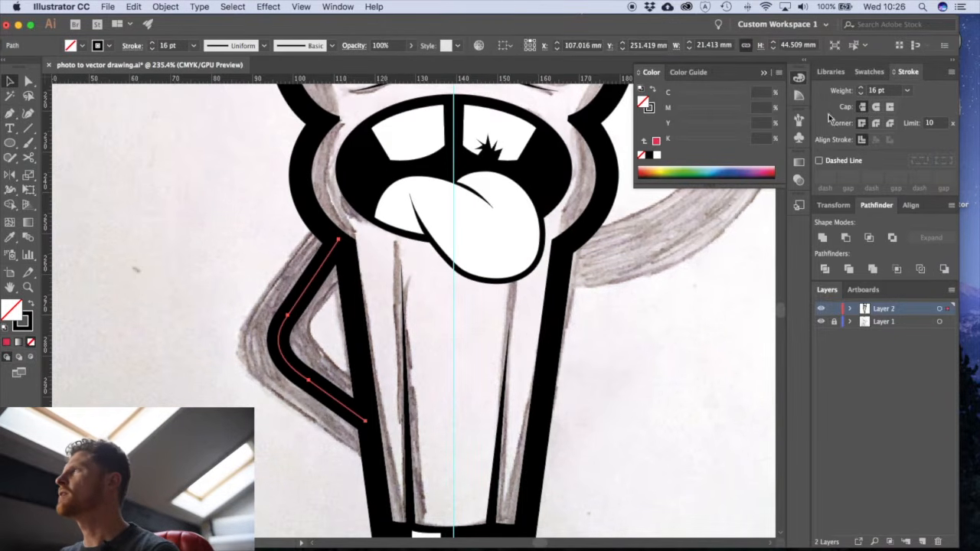
{"action": "left_click", "coordinate": [848, 92]}
{"action": "type", "text": "40"}
{"action": "key", "text": "Return"}
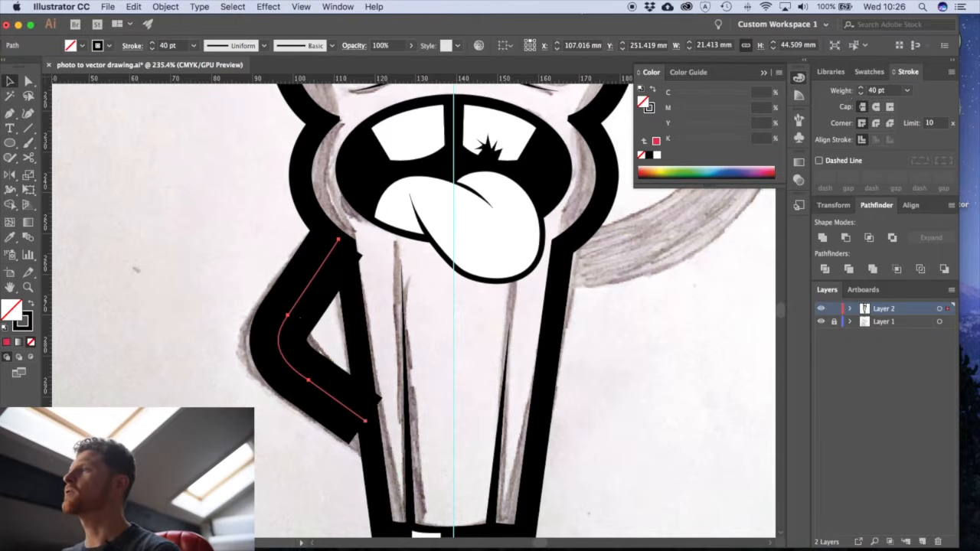
- Extend the lower end point of the arm path further into the body
{"action": "left_click", "coordinate": [308, 450]}
{"action": "key", "text": "a"}
{"action": "left_click", "coordinate": [339, 402]}
{"action": "left_click_drag", "start_coordinate": [367, 423], "coordinate": [384, 435]}
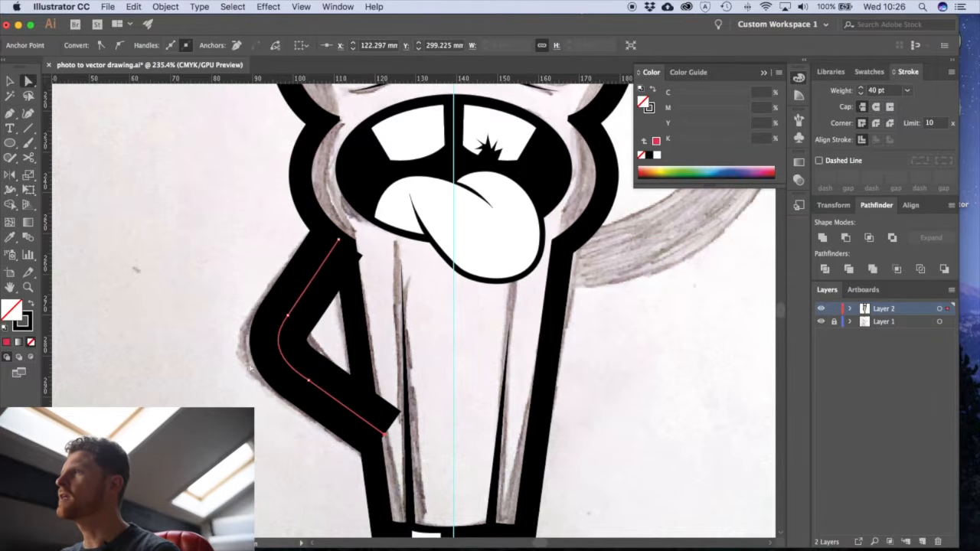
{"action": "left_click", "coordinate": [247, 374]}
- Expand the arm's stroke, without its fill, into a filled shape
{"action": "key", "text": "v"}
{"action": "left_click", "coordinate": [295, 372]}
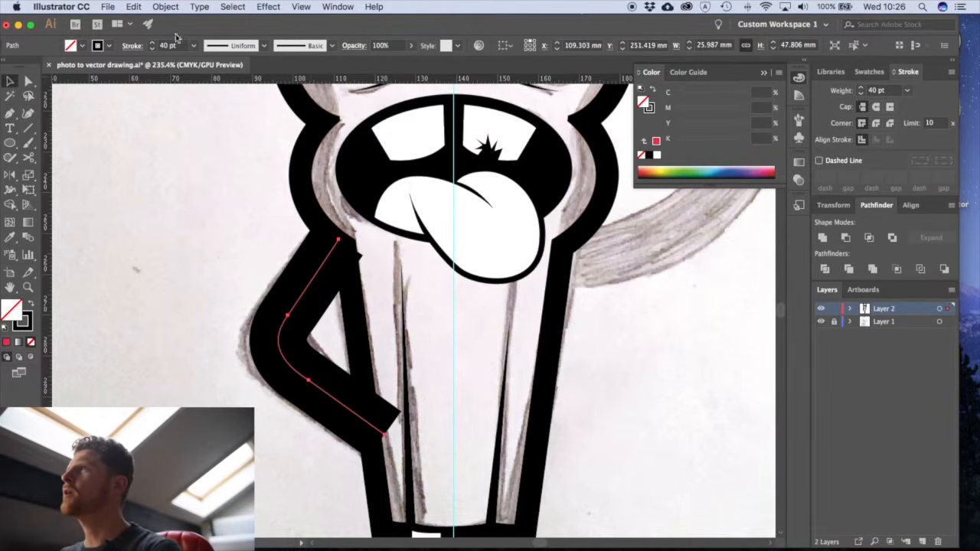
{"action": "left_click", "coordinate": [165, 6]}
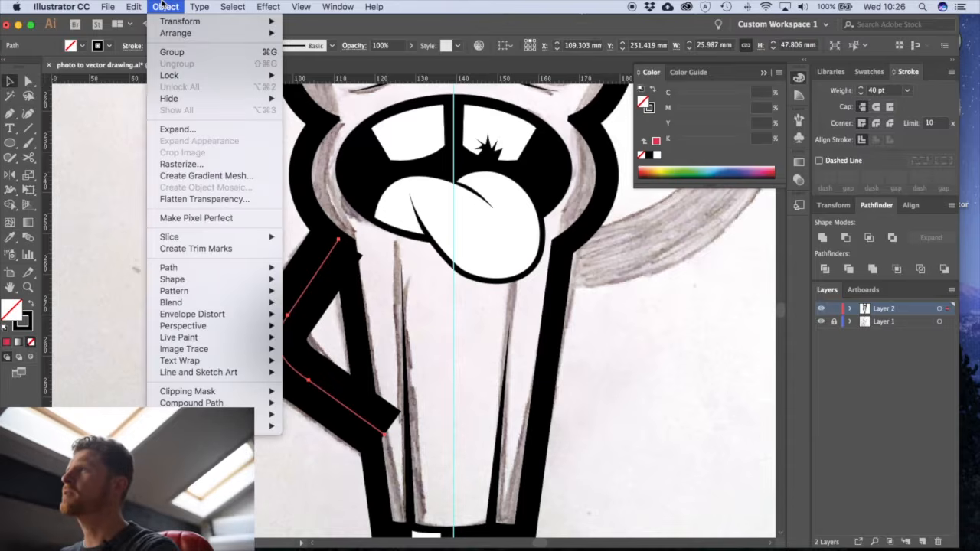
{"action": "left_click", "coordinate": [178, 129]}
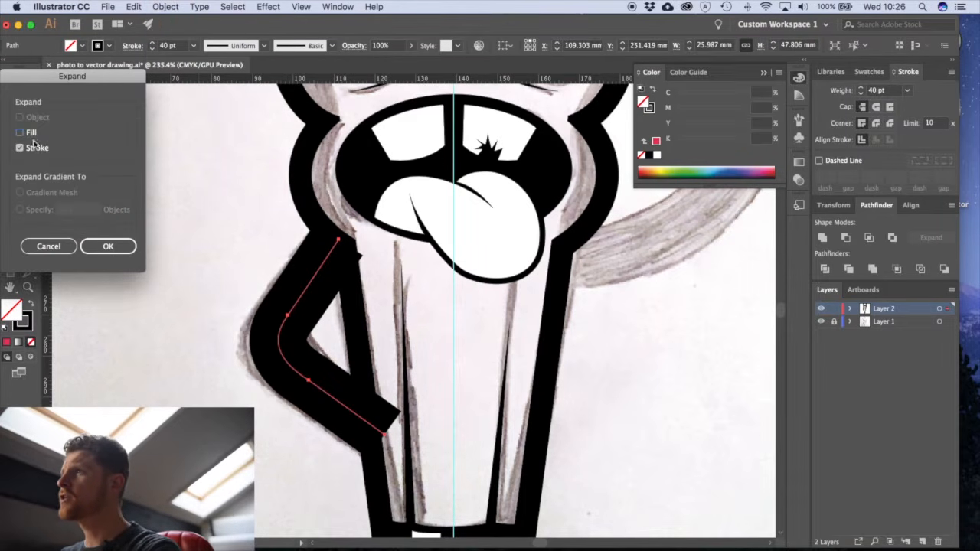
{"action": "left_click", "coordinate": [108, 246]}
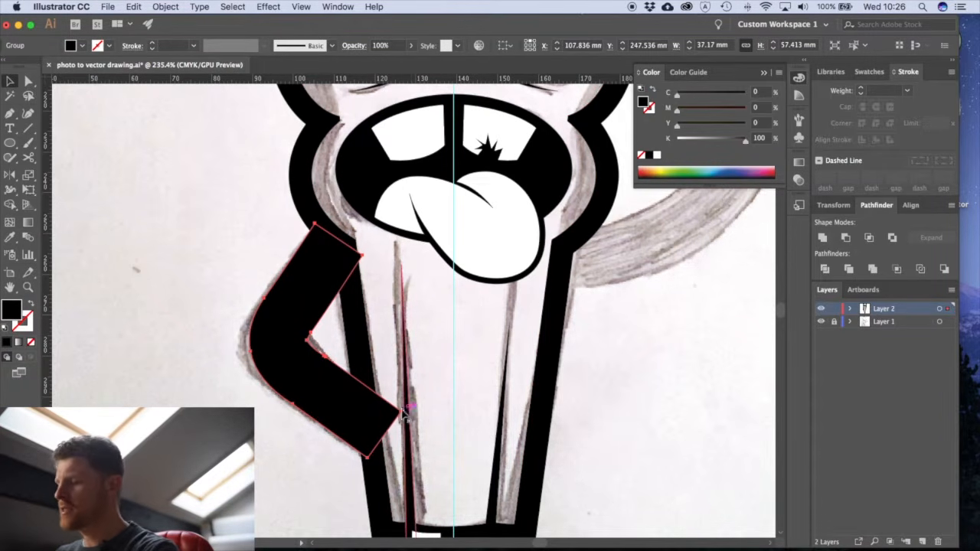
- Trim the arm's two ends within the body outline by adding anchor points beside each protruding corner and deleting those corners
{"action": "key", "text": "p"}
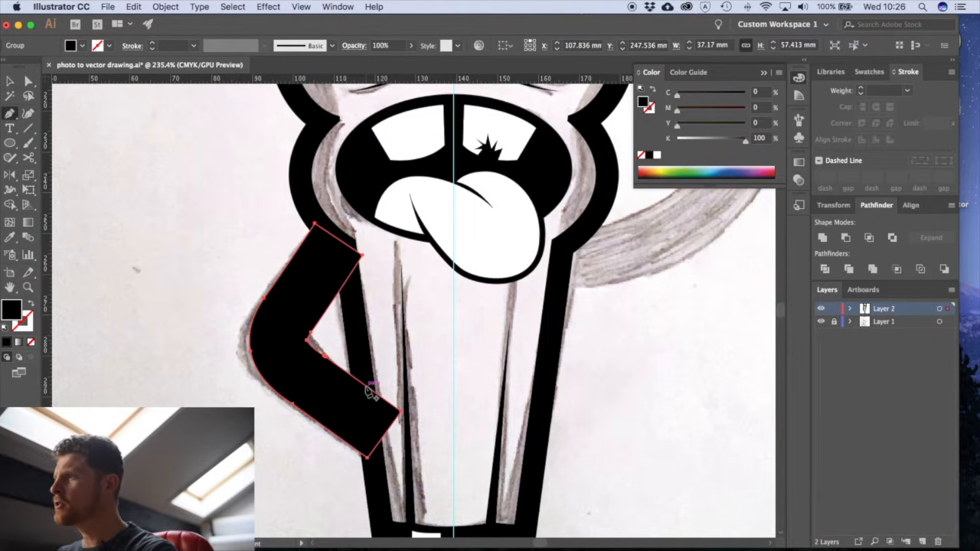
{"action": "left_click", "coordinate": [369, 391]}
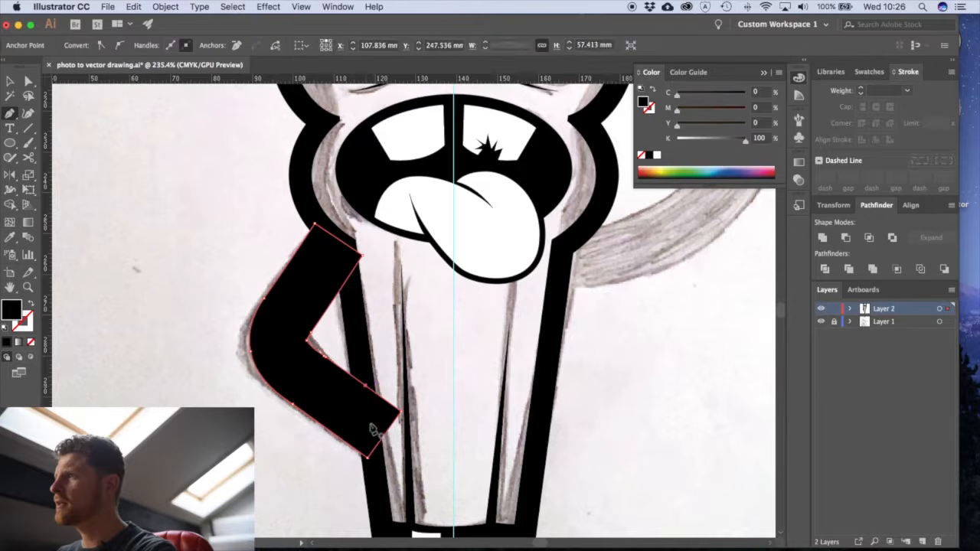
{"action": "left_click", "coordinate": [379, 448]}
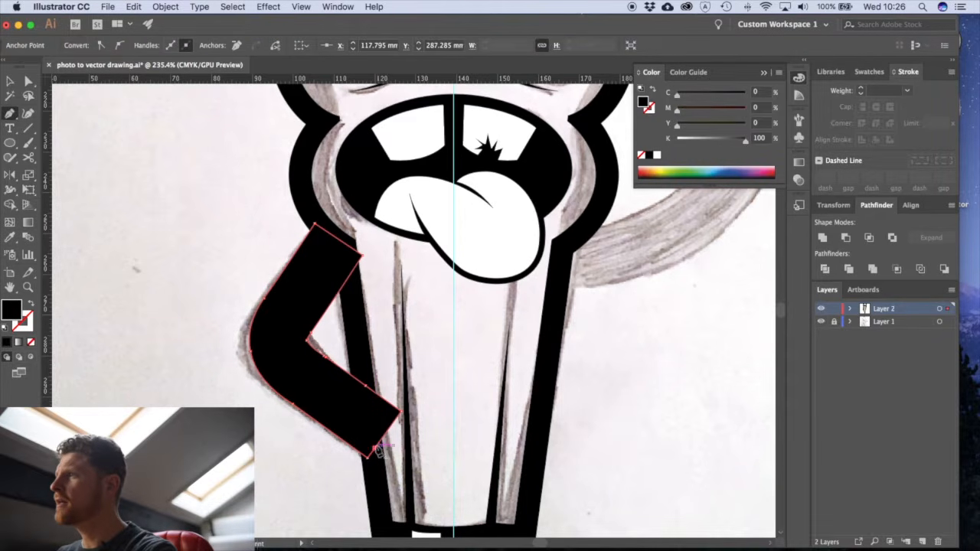
{"action": "left_click", "coordinate": [400, 412]}
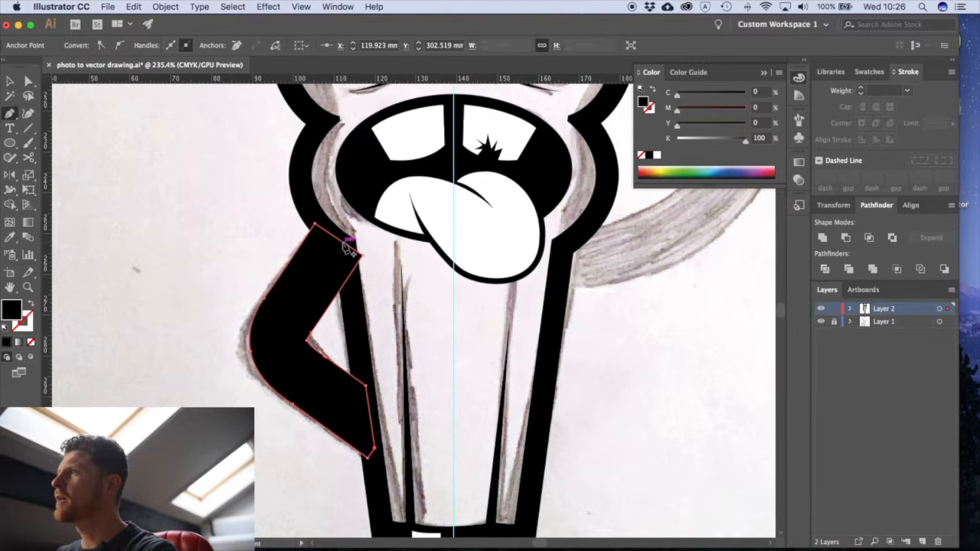
{"action": "left_click", "coordinate": [350, 275]}
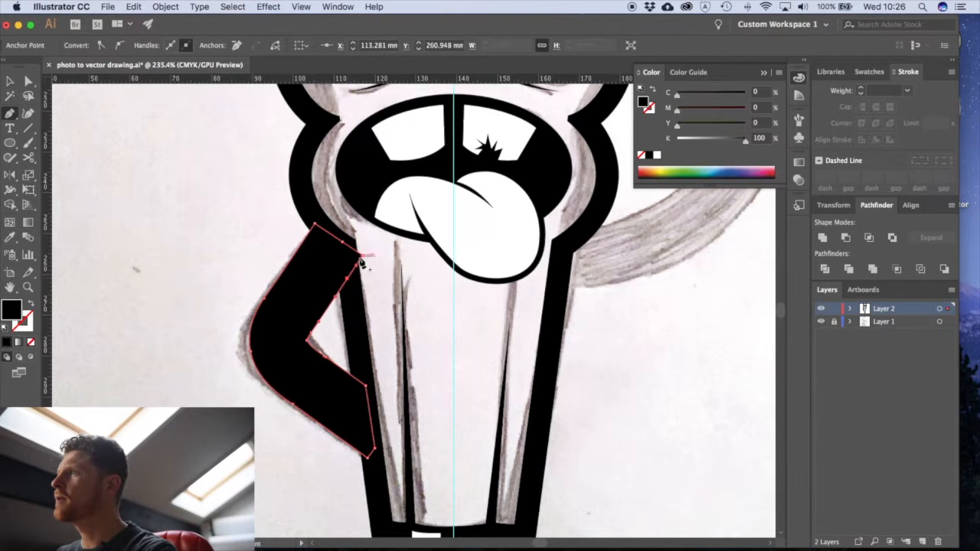
{"action": "left_click", "coordinate": [362, 256]}
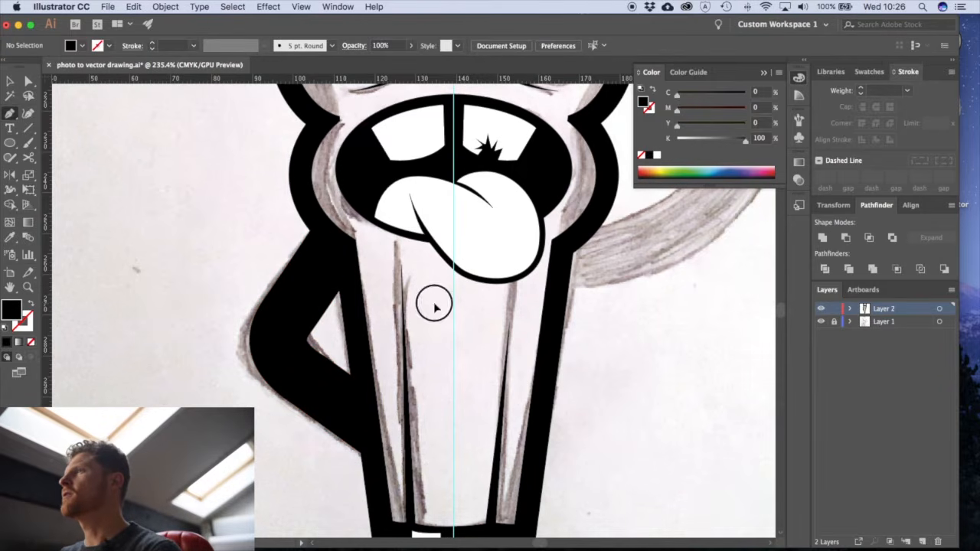
- Trace the waving hand's lower edge with a 4 pt Pen path, from beneath the curled fingers around the wrist to the thumb's base
{"action": "scroll", "coordinate": [409, 332], "scroll_direction": "down", "scroll_amount": 5}
{"action": "scroll", "coordinate": [405, 329], "scroll_direction": "up", "scroll_amount": 4}
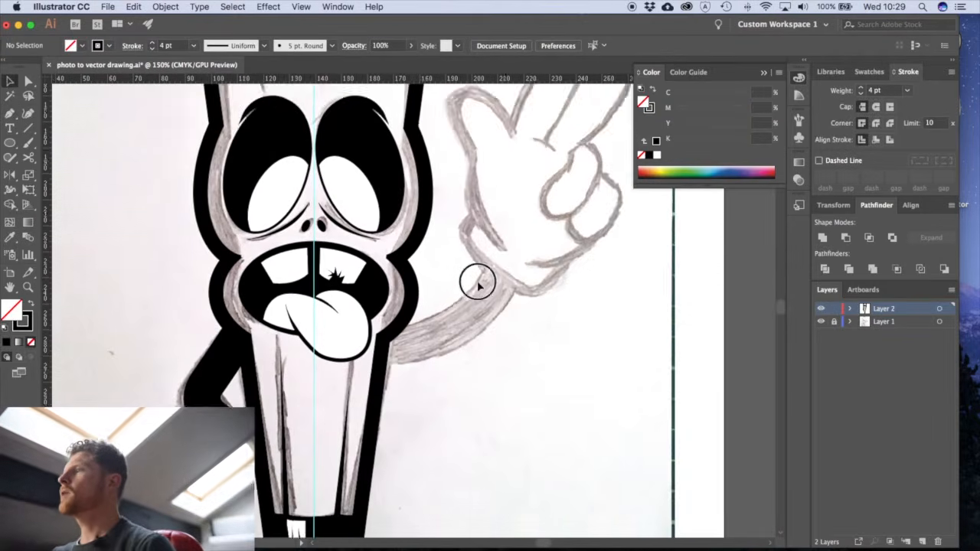
{"action": "left_click_drag", "start_coordinate": [478, 282], "coordinate": [471, 311]}
{"action": "left_click_drag", "start_coordinate": [518, 273], "coordinate": [402, 412]}
{"action": "scroll", "coordinate": [396, 383], "scroll_direction": "up", "scroll_amount": 3}
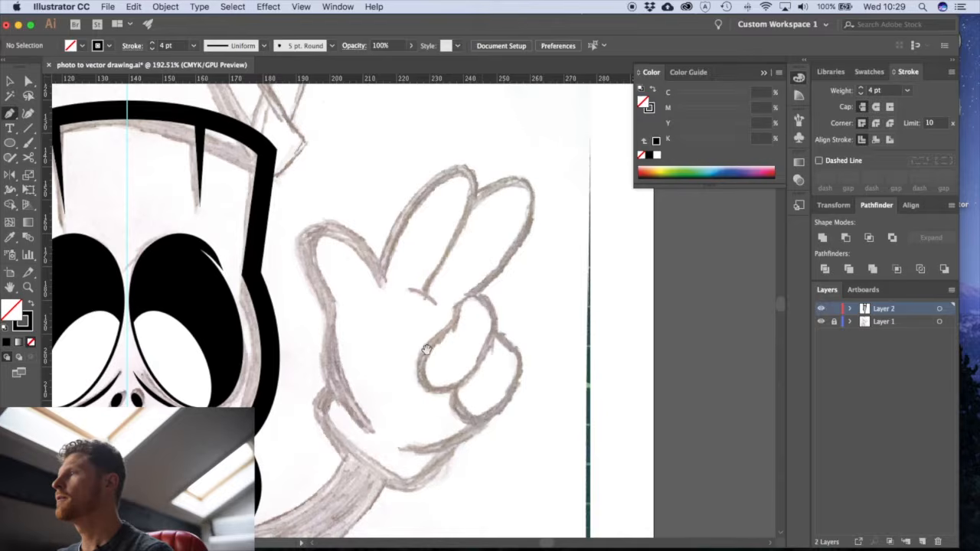
{"action": "left_click_drag", "start_coordinate": [426, 349], "coordinate": [416, 347]}
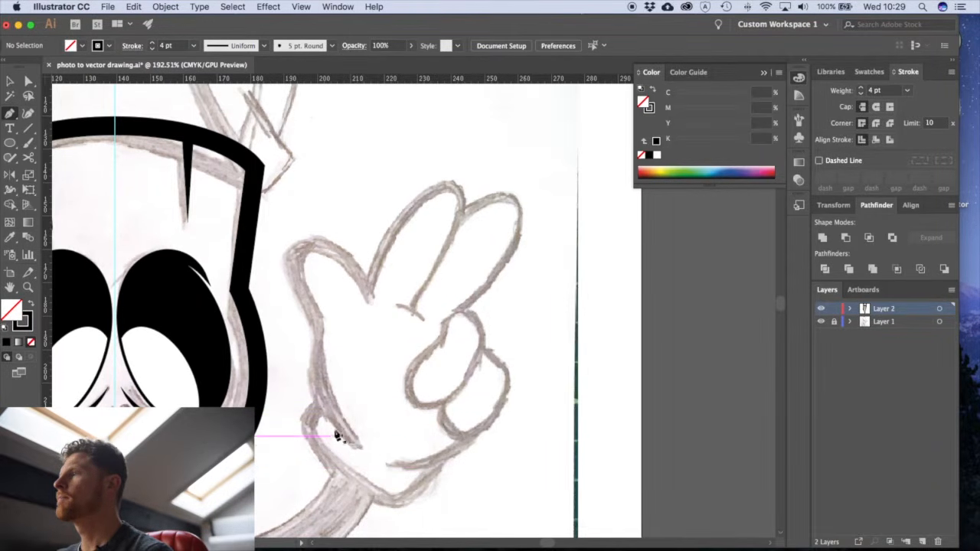
{"action": "left_click", "coordinate": [440, 462]}
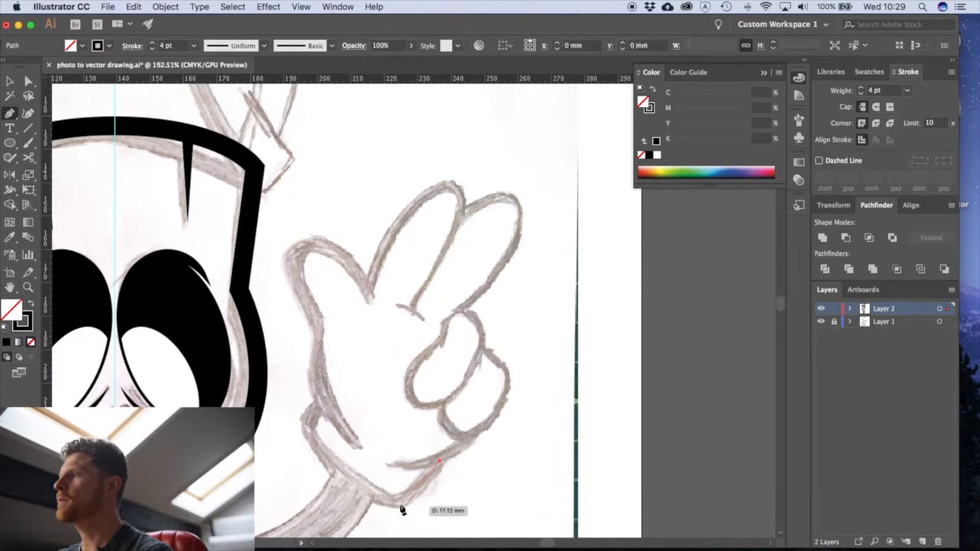
{"action": "left_click_drag", "start_coordinate": [402, 501], "coordinate": [393, 503]}
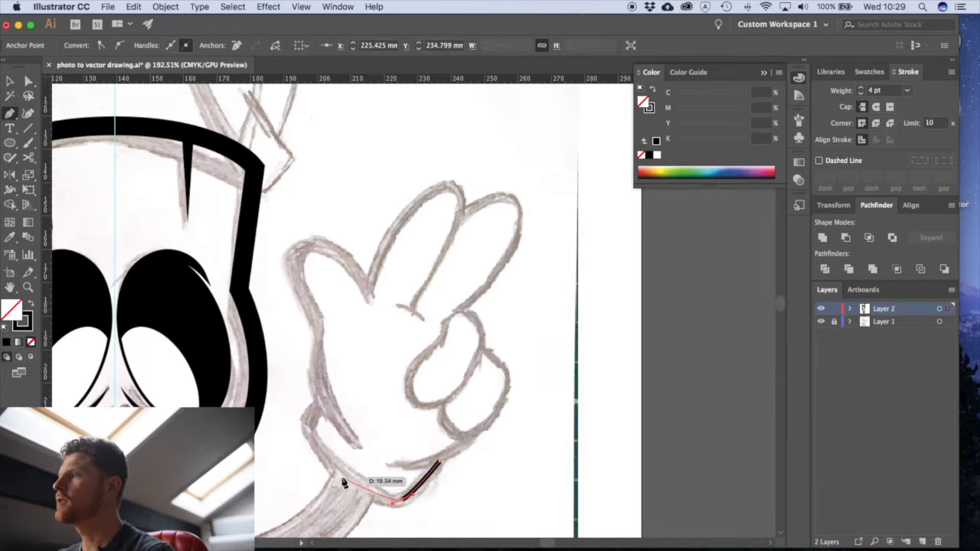
{"action": "left_click", "coordinate": [304, 420]}
{"action": "left_click_drag", "start_coordinate": [313, 415], "coordinate": [319, 403]}
{"action": "left_click", "coordinate": [324, 400]}
{"action": "scroll", "coordinate": [318, 403], "scroll_direction": "up", "scroll_amount": 3}
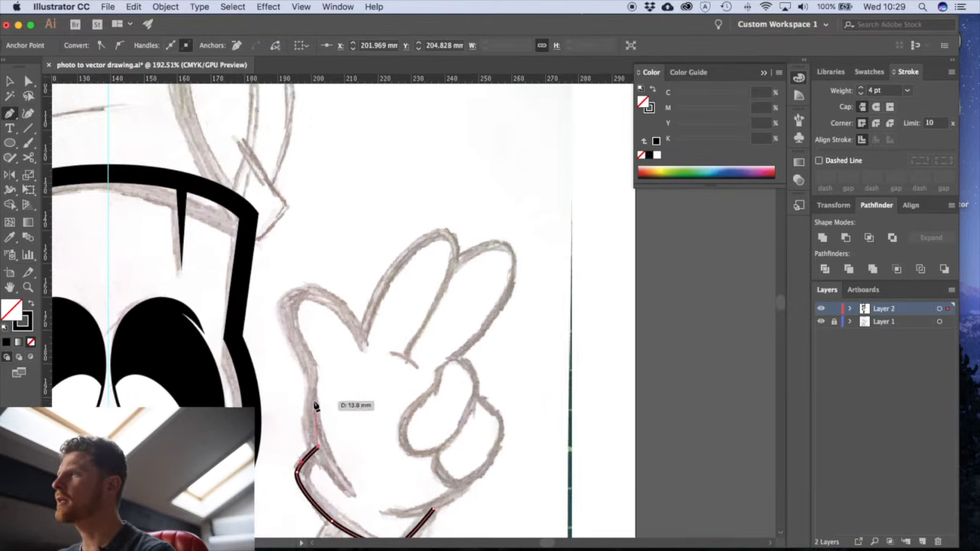
- Continue the hand path up and around the thumb, ending at the notch beside the first raised finger
{"action": "left_click", "coordinate": [310, 403]}
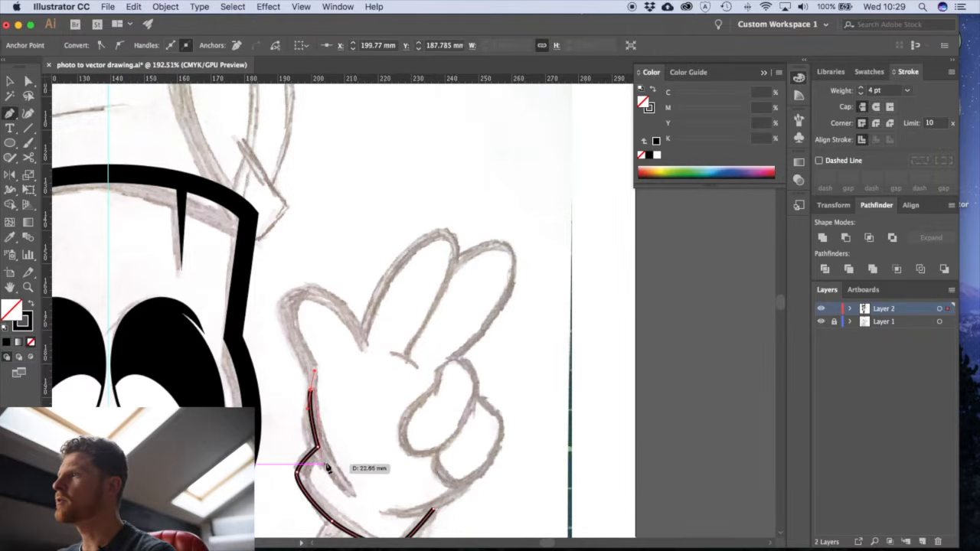
{"action": "left_click_drag", "start_coordinate": [299, 348], "coordinate": [295, 334]}
{"action": "left_click_drag", "start_coordinate": [291, 299], "coordinate": [360, 340]}
{"action": "left_click", "coordinate": [361, 347]}
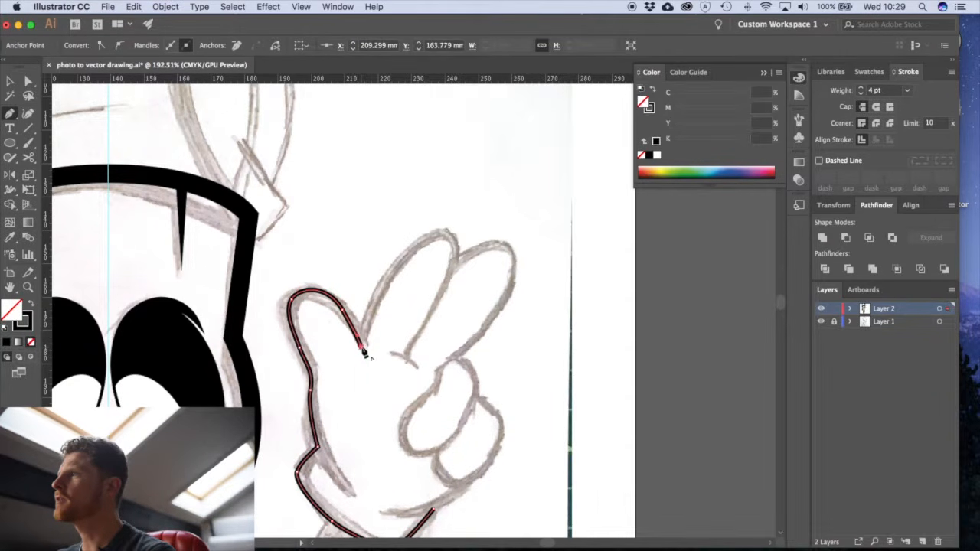
- Continue the path around the first raised finger and end it at the finger's base on the palm
{"action": "left_click_drag", "start_coordinate": [395, 266], "coordinate": [455, 237]}
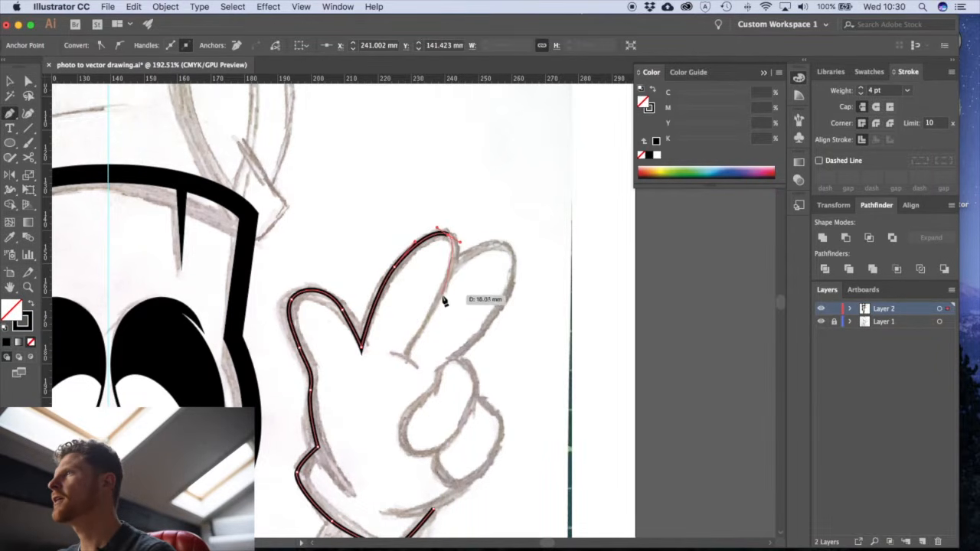
{"action": "left_click_drag", "start_coordinate": [407, 357], "coordinate": [373, 397]}
{"action": "left_click", "coordinate": [403, 395], "text": "super"}
{"action": "left_click_drag", "start_coordinate": [437, 370], "coordinate": [390, 398]}
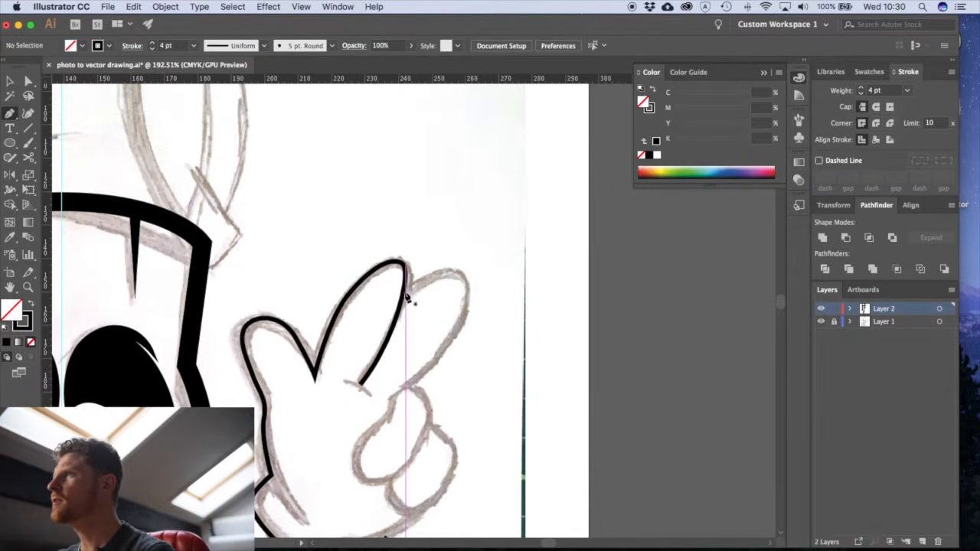
- Trace the second raised finger with a 4 pt Pen path, from the first finger's edge over the tip to the base on the palm
{"action": "left_click", "coordinate": [404, 296]}
{"action": "left_click_drag", "start_coordinate": [459, 274], "coordinate": [481, 289]}
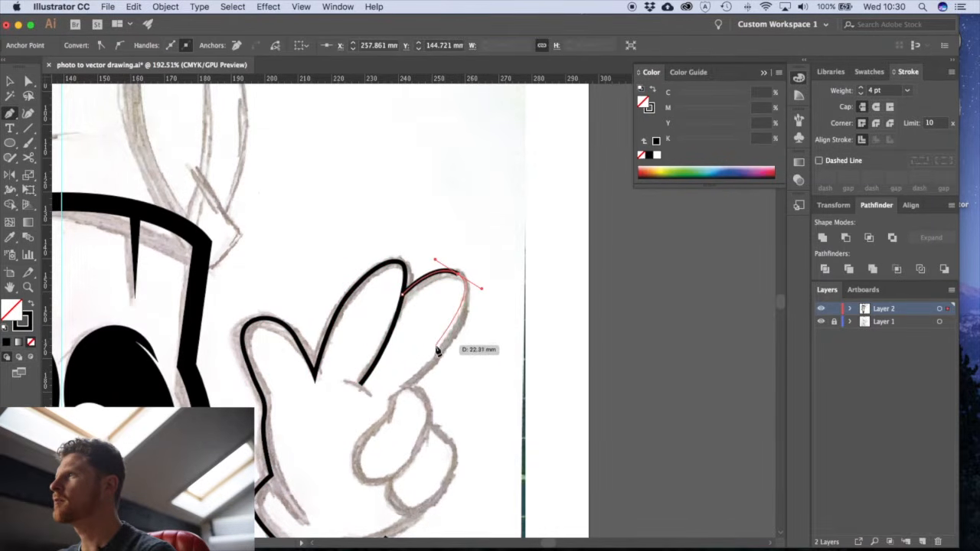
{"action": "left_click_drag", "start_coordinate": [387, 396], "coordinate": [355, 416]}
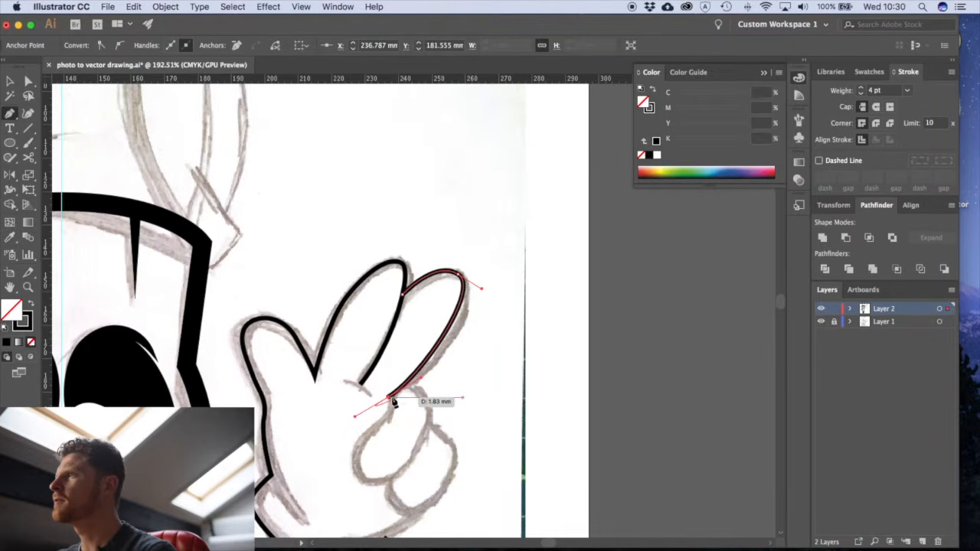
{"action": "left_click_drag", "start_coordinate": [417, 390], "coordinate": [562, 379]}
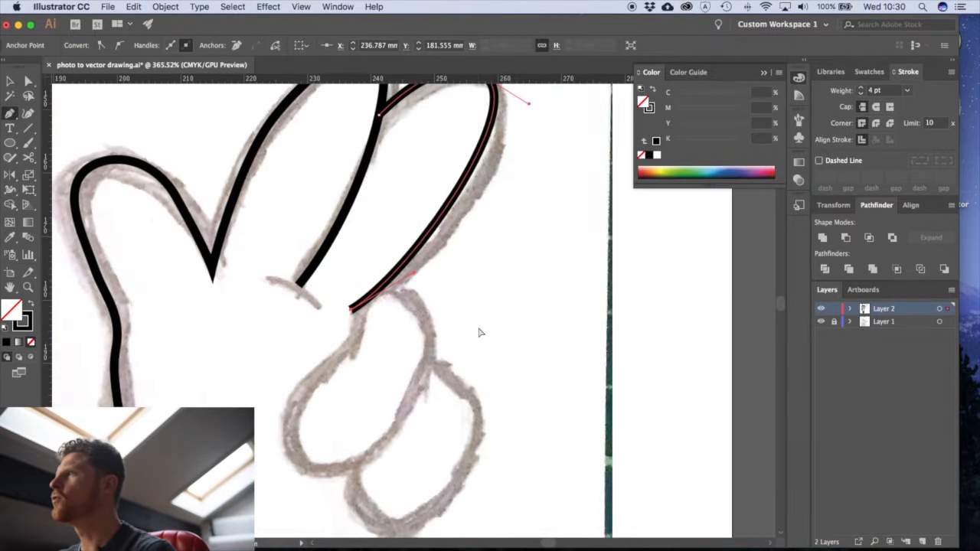
{"action": "left_click", "coordinate": [445, 337], "text": "super"}
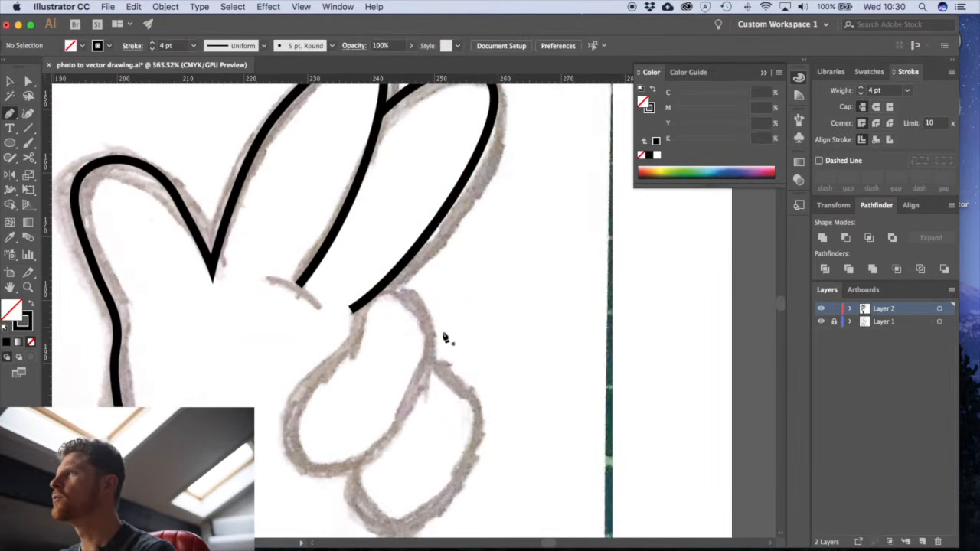
- Trace the upper curled finger with the Pen tool, starting and ending on the second raised finger's lower edge
{"action": "left_click", "coordinate": [365, 306]}
{"action": "left_click", "coordinate": [353, 350]}
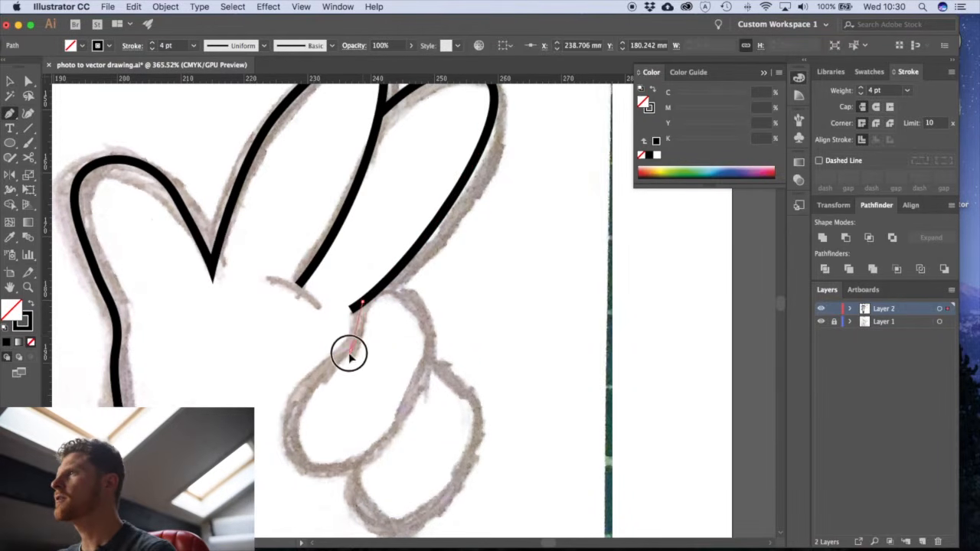
{"action": "left_click_drag", "start_coordinate": [339, 469], "coordinate": [378, 453]}
{"action": "left_click_drag", "start_coordinate": [427, 370], "coordinate": [434, 324]}
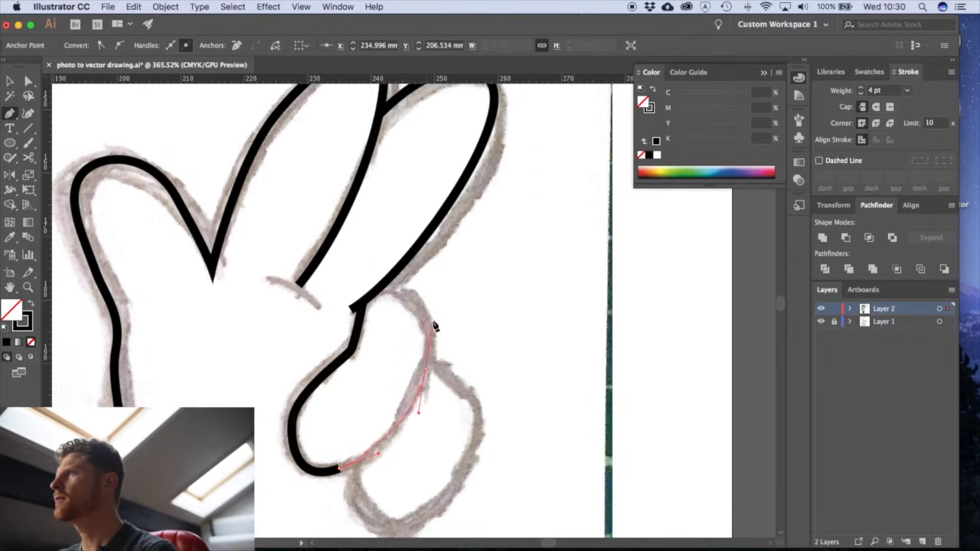
{"action": "left_click", "coordinate": [382, 285]}
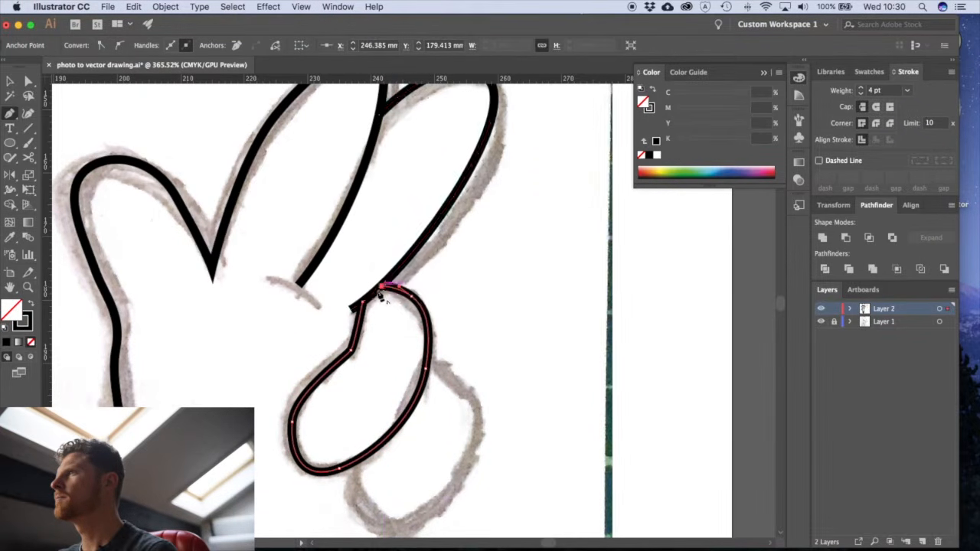
- Trace the lower curled finger as a separate Pen path, running from the upper curled finger's outer edge around to its underside
{"action": "left_click_drag", "start_coordinate": [446, 288], "coordinate": [421, 162]}
{"action": "left_click", "coordinate": [458, 263], "text": "super"}
{"action": "left_click", "coordinate": [404, 236]}
{"action": "left_click_drag", "start_coordinate": [437, 263], "coordinate": [441, 266]}
{"action": "left_click_drag", "start_coordinate": [449, 325], "coordinate": [442, 349]}
{"action": "left_click_drag", "start_coordinate": [372, 405], "coordinate": [342, 304]}
{"action": "left_click", "coordinate": [460, 454], "text": "super"}
{"action": "left_click_drag", "start_coordinate": [421, 450], "coordinate": [398, 424]}
{"action": "left_click", "coordinate": [411, 381], "text": "alt+super"}
{"action": "left_click", "coordinate": [411, 381], "text": "alt+super"}
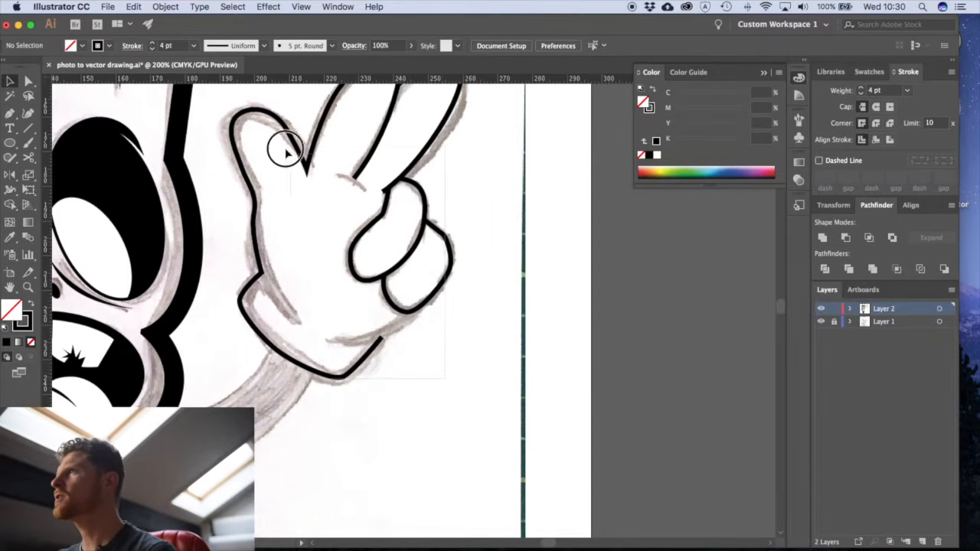
- Select all the waving hand's paths and set their stroke weight to 8 pt
{"action": "left_click", "coordinate": [353, 178], "text": "super"}
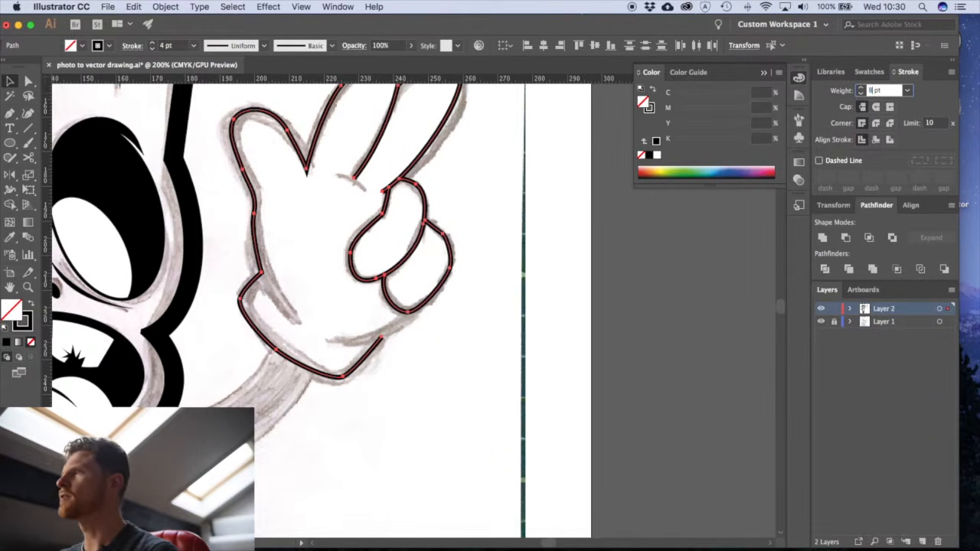
{"action": "key", "text": "Return"}
{"action": "left_click", "coordinate": [472, 380]}
{"action": "left_click_drag", "start_coordinate": [460, 356], "coordinate": [483, 424]}
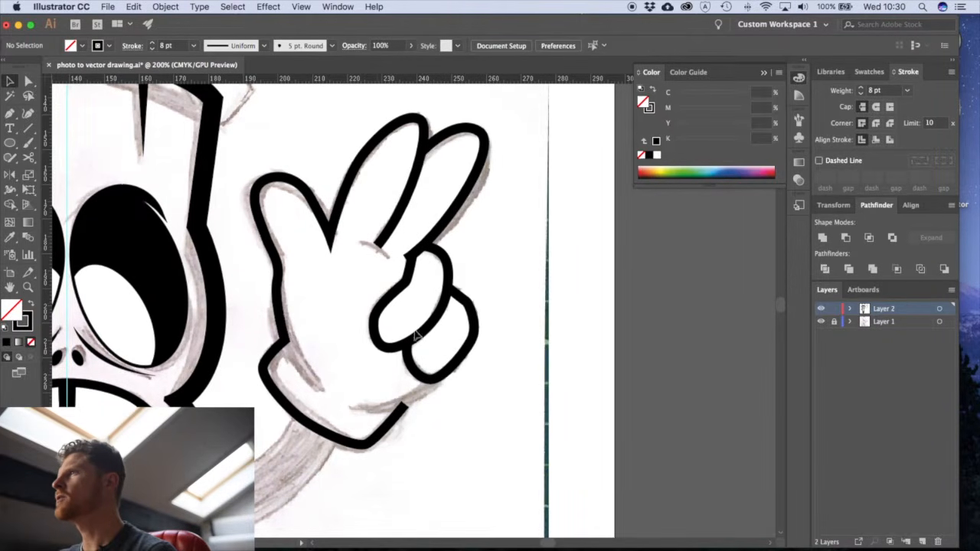
- Select the hand's paths and expand only their strokes into filled black shapes, leaving Fill off
{"action": "key", "text": "a"}
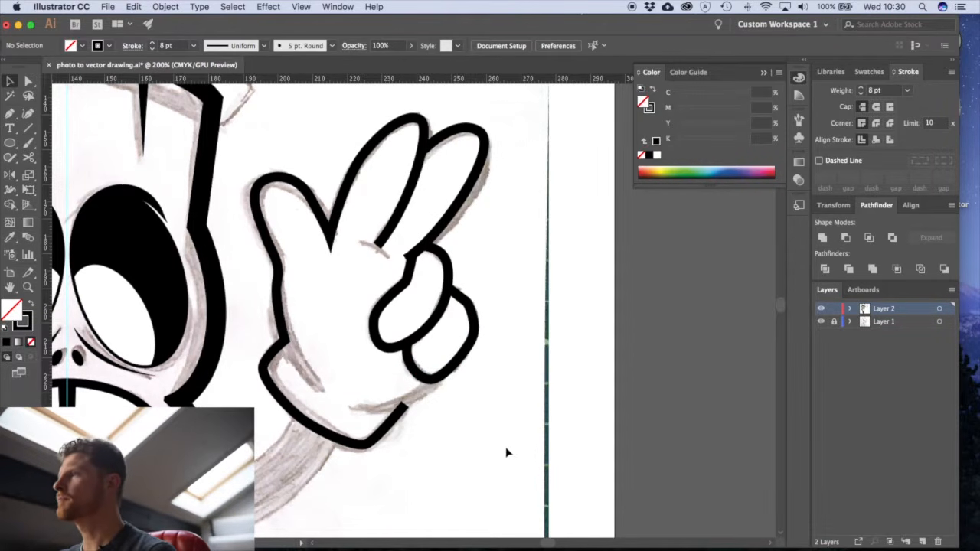
{"action": "left_click", "coordinate": [280, 203]}
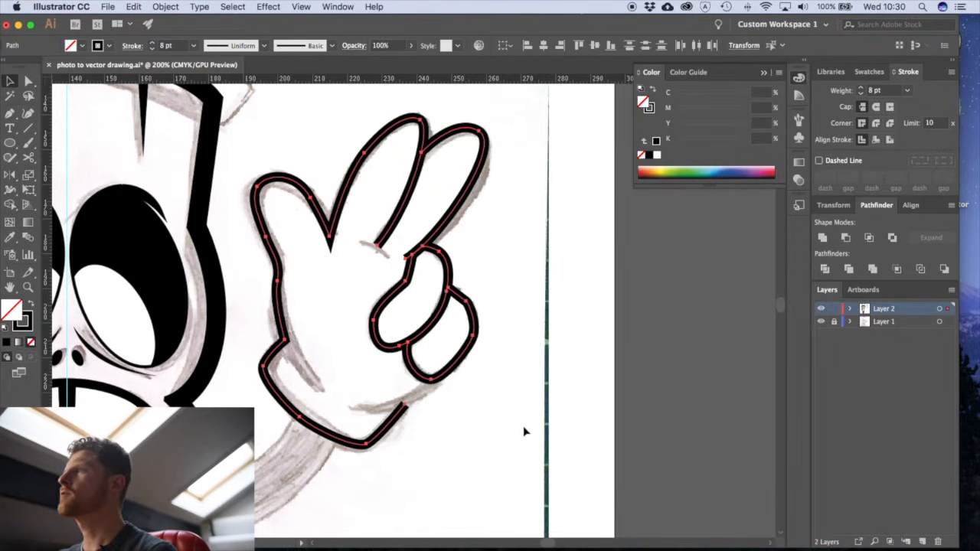
{"action": "left_click", "coordinate": [165, 6]}
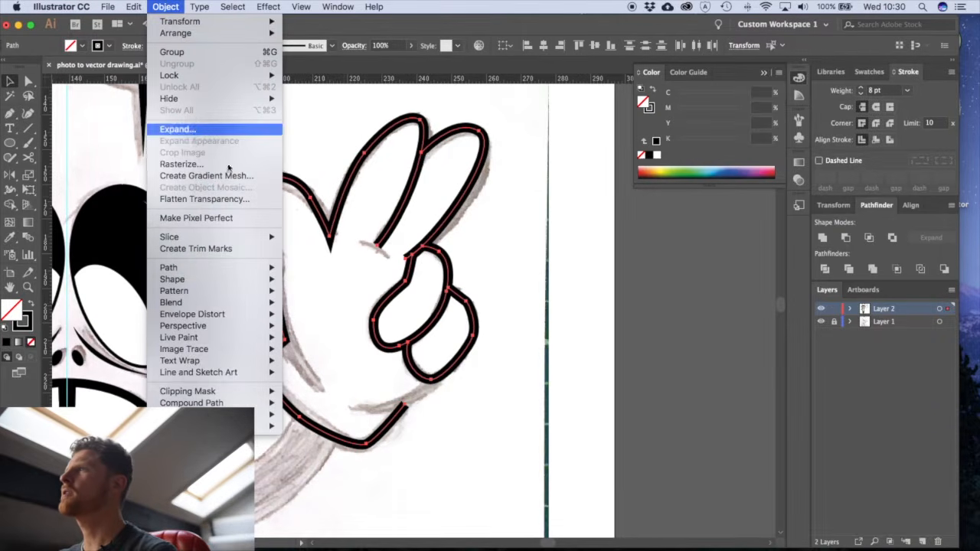
{"action": "left_click", "coordinate": [183, 129]}
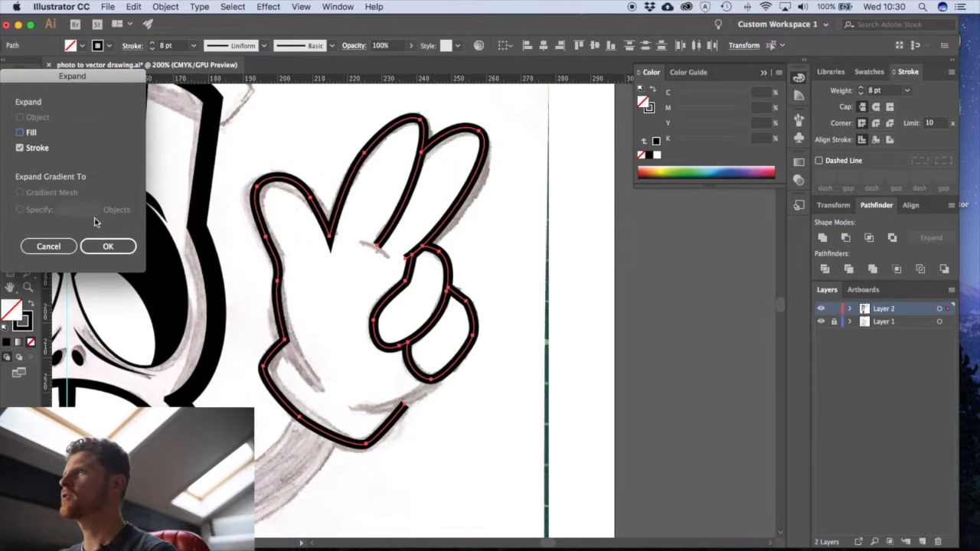
{"action": "left_click", "coordinate": [98, 246]}
{"action": "left_click", "coordinate": [527, 313]}
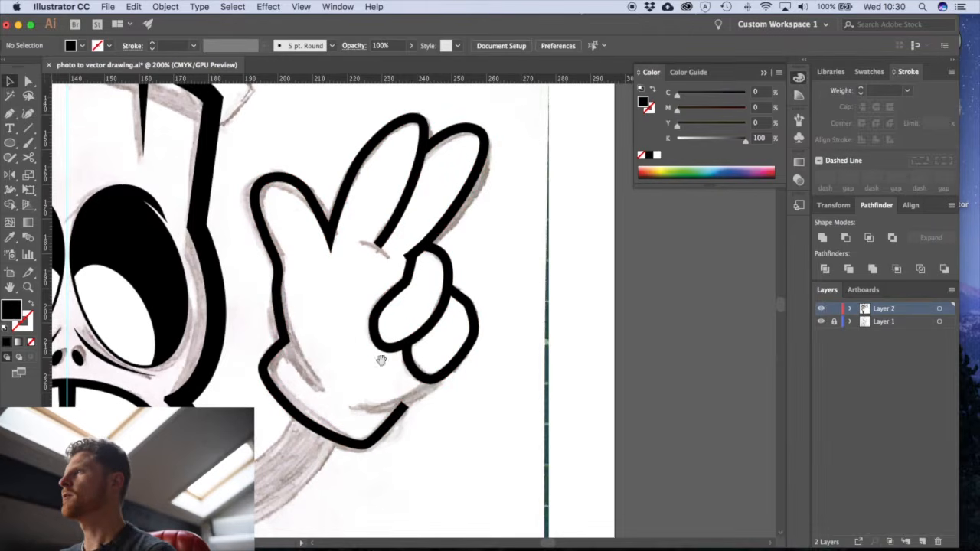
- Draw a black tapered crease with the Pen tool from the thumb's base at the wrist notch into the palm
{"action": "left_click", "coordinate": [406, 348]}
{"action": "scroll", "coordinate": [406, 348], "scroll_direction": "down", "scroll_amount": 3}
{"action": "key", "text": "p"}
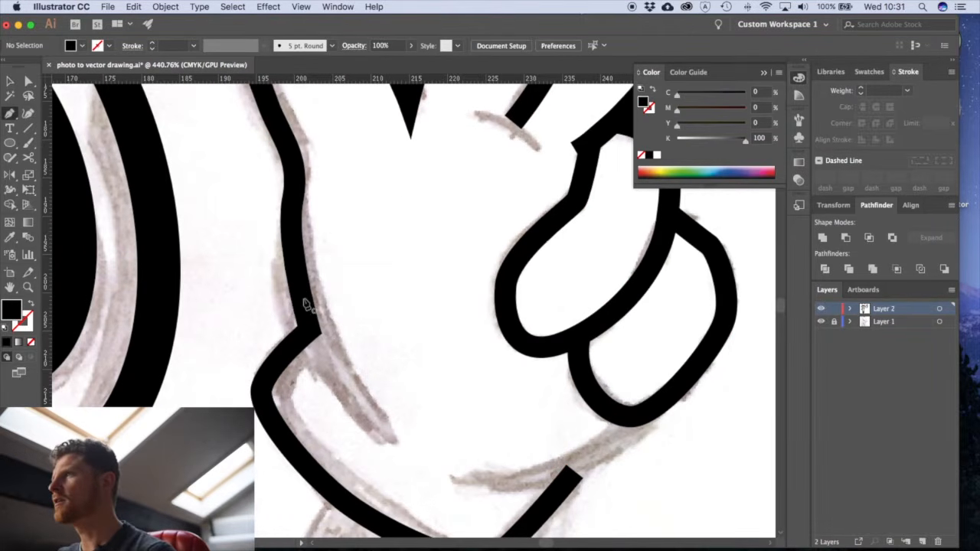
{"action": "left_click", "coordinate": [322, 335]}
{"action": "left_click", "coordinate": [382, 434]}
{"action": "mouse_move", "coordinate": [383, 435]}
{"action": "left_mouse_down"}
{"action": "mouse_move", "coordinate": [437, 477]}
{"action": "mouse_move", "coordinate": [352, 436]}
{"action": "mouse_move", "coordinate": [386, 438]}
{"action": "left_mouse_up"}
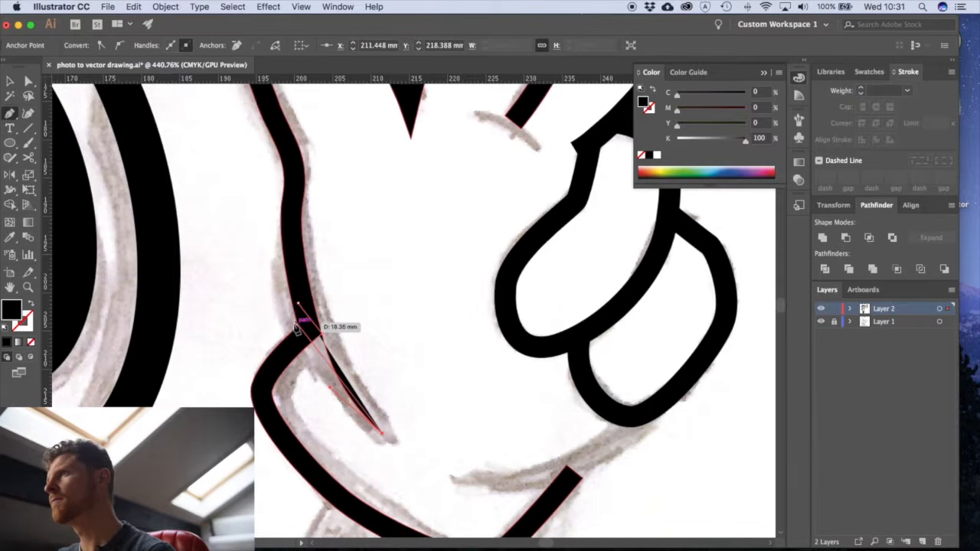
{"action": "left_click_drag", "start_coordinate": [305, 333], "coordinate": [296, 284]}
{"action": "key", "text": "super+z"}
{"action": "left_click_drag", "start_coordinate": [298, 327], "coordinate": [288, 279]}
{"action": "left_click_drag", "start_coordinate": [302, 333], "coordinate": [304, 312]}
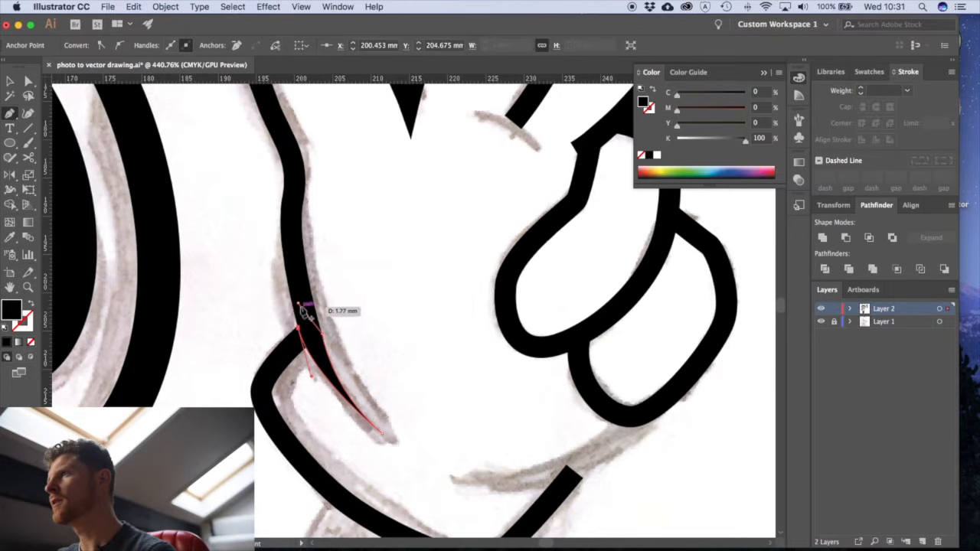
{"action": "left_click", "coordinate": [420, 376], "text": "super"}
- Draw a closed black tapered shape along the heel of the palm, linking the lower curled finger to the cuff's open end
{"action": "left_click_drag", "start_coordinate": [469, 441], "coordinate": [341, 336]}
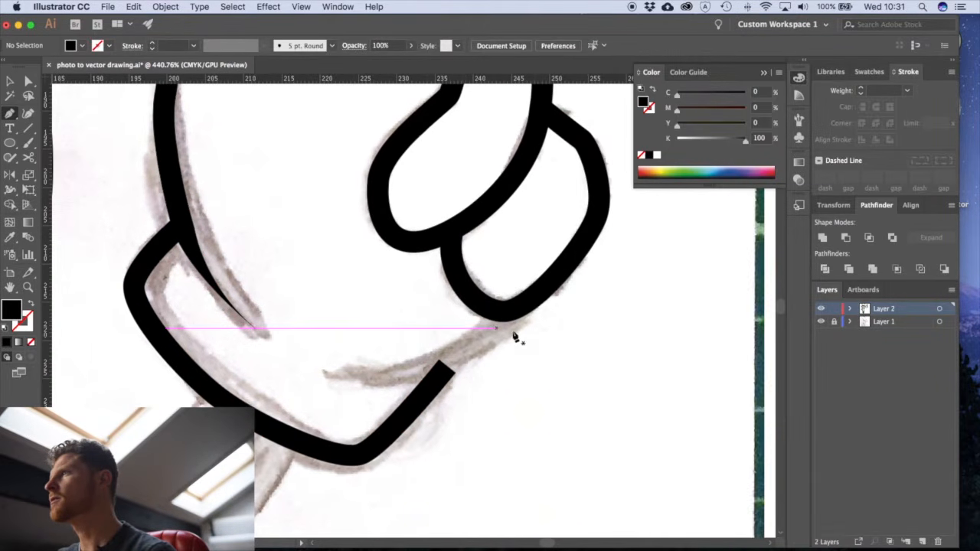
{"action": "left_click", "coordinate": [539, 307]}
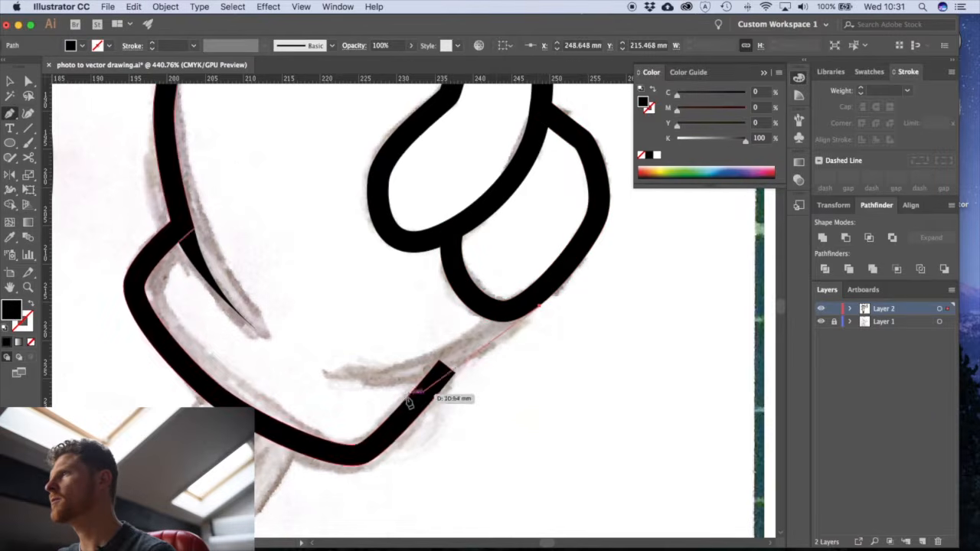
{"action": "left_click_drag", "start_coordinate": [339, 383], "coordinate": [155, 375]}
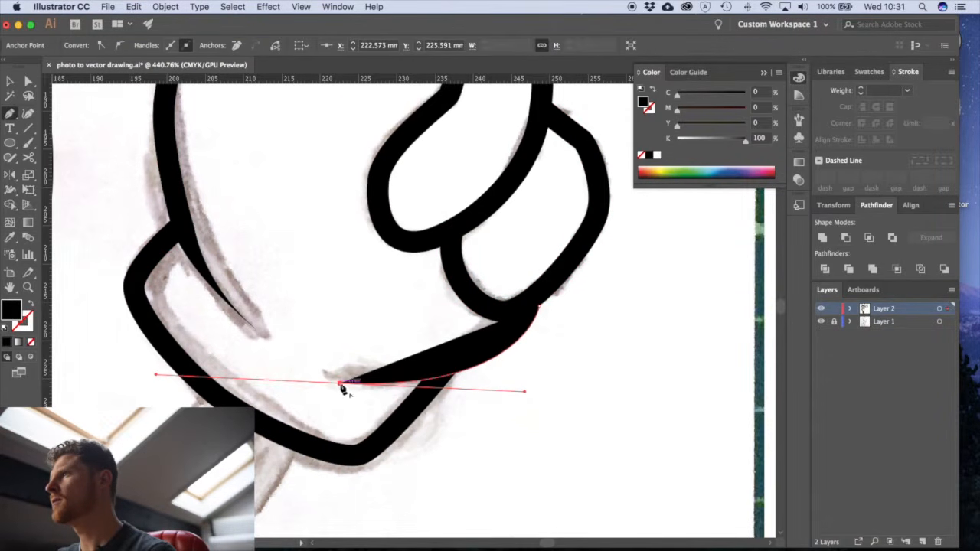
{"action": "mouse_move", "coordinate": [341, 385]}
{"action": "left_mouse_down"}
{"action": "mouse_move", "coordinate": [77, 325]}
{"action": "mouse_move", "coordinate": [267, 357]}
{"action": "mouse_move", "coordinate": [399, 358]}
{"action": "mouse_move", "coordinate": [532, 322]}
{"action": "mouse_move", "coordinate": [507, 322]}
{"action": "mouse_move", "coordinate": [593, 246]}
{"action": "left_mouse_up"}
{"action": "key", "text": "shift+x"}
{"action": "left_click_drag", "start_coordinate": [535, 298], "coordinate": [541, 311]}
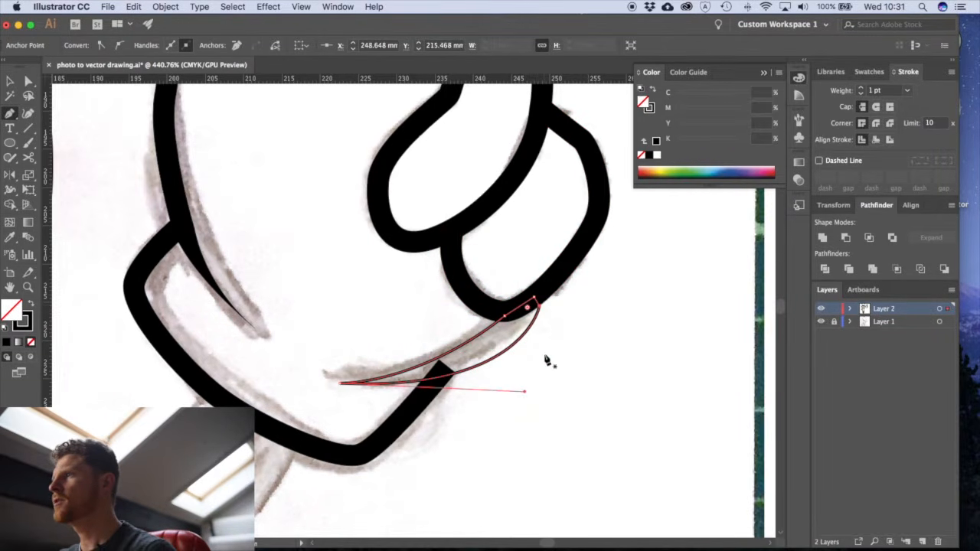
{"action": "key", "text": "shift+x"}
{"action": "key", "text": "v"}
{"action": "left_click", "coordinate": [550, 386]}
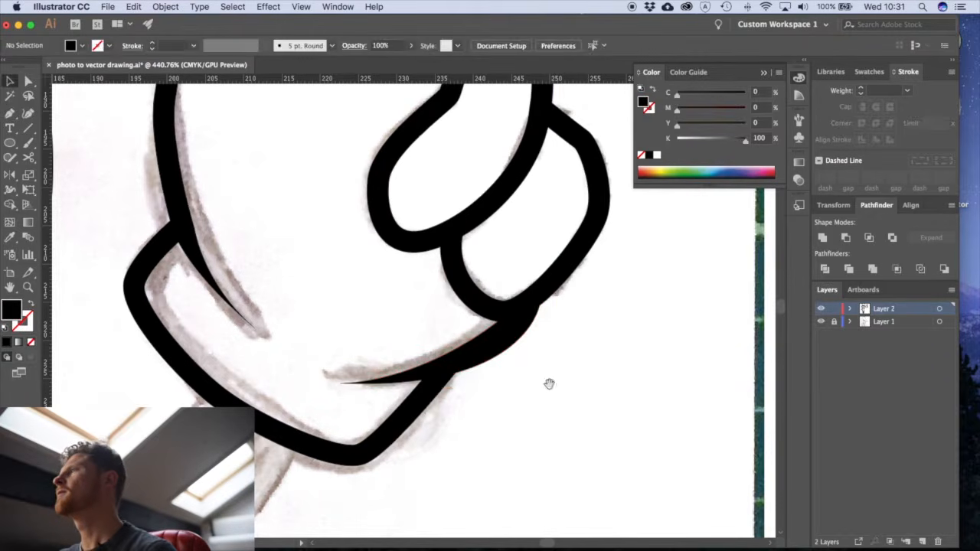
- Draw a small black tapered crease with the Pen tool across the palm end of the line between the raised fingers
{"action": "left_click", "coordinate": [568, 321], "text": "alt+super"}
{"action": "left_click", "coordinate": [570, 325], "text": "alt+super"}
{"action": "left_click", "coordinate": [572, 328], "text": "alt+super"}
{"action": "left_click_drag", "start_coordinate": [303, 333], "coordinate": [488, 376]}
{"action": "left_click_drag", "start_coordinate": [428, 307], "coordinate": [442, 349]}
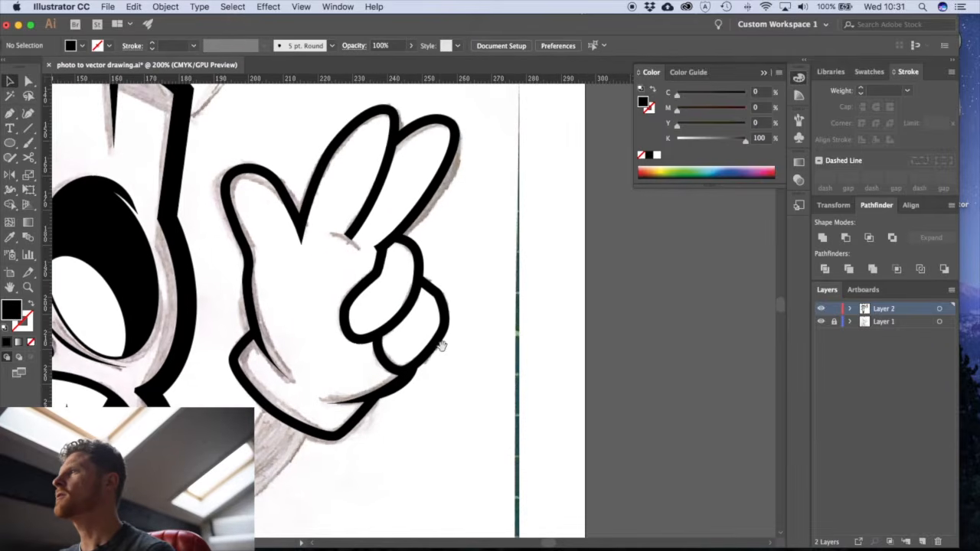
{"action": "left_click_drag", "start_coordinate": [365, 239], "coordinate": [398, 320]}
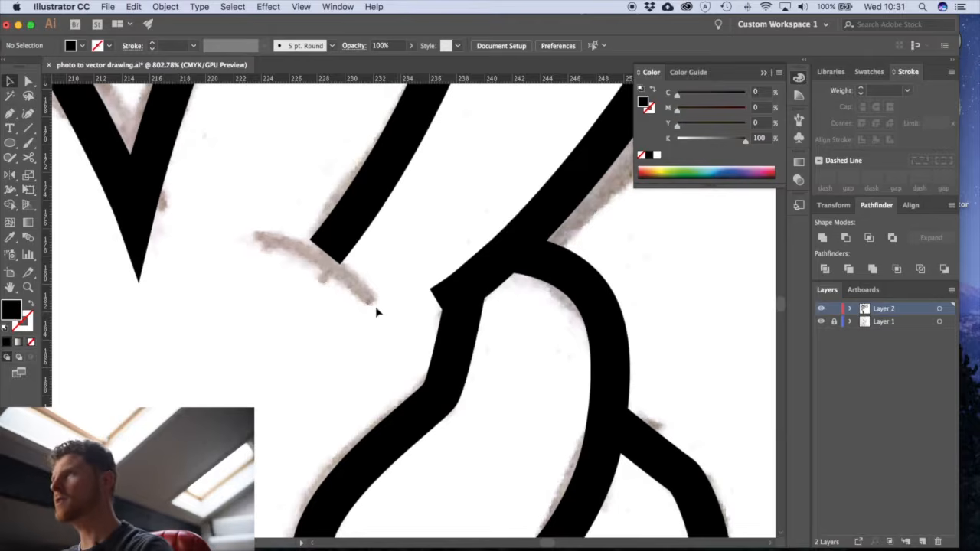
{"action": "key", "text": "p"}
{"action": "mouse_move", "coordinate": [367, 313]}
{"action": "left_mouse_down"}
{"action": "mouse_move", "coordinate": [396, 342]}
{"action": "mouse_move", "coordinate": [414, 385]}
{"action": "left_mouse_up"}
{"action": "left_click", "coordinate": [366, 312]}
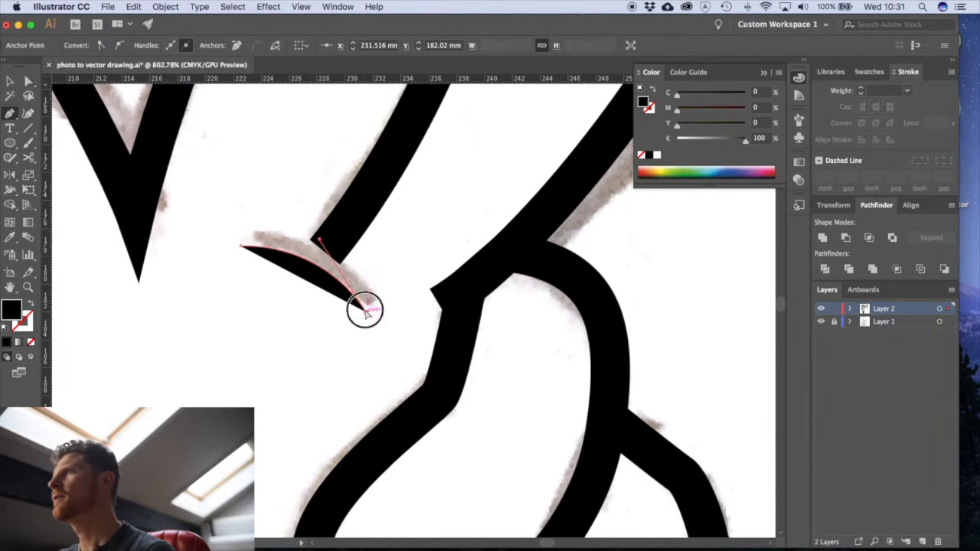
{"action": "left_click_drag", "start_coordinate": [158, 278], "coordinate": [116, 290]}
{"action": "key", "text": "v"}
{"action": "left_click", "coordinate": [291, 364]}
{"action": "left_click", "coordinate": [340, 319], "text": "alt+super"}
{"action": "left_click", "coordinate": [340, 319], "text": "alt+super"}
{"action": "left_click", "coordinate": [341, 320], "text": "alt+super"}
{"action": "left_click", "coordinate": [340, 319], "text": "alt+super"}
{"action": "left_click", "coordinate": [340, 319], "text": "alt+super"}
{"action": "left_click_drag", "start_coordinate": [542, 357], "coordinate": [468, 354]}
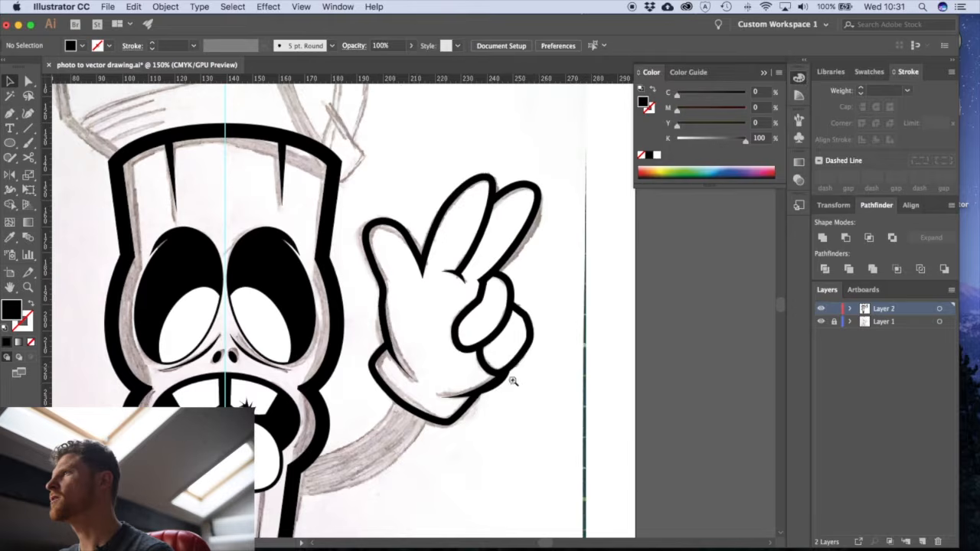
- Examine the palm-heel shape and its anchor points where it meets the lower curled finger
{"action": "left_click_drag", "start_coordinate": [519, 388], "coordinate": [630, 445]}
{"action": "left_click_drag", "start_coordinate": [511, 412], "coordinate": [553, 458]}
{"action": "key", "text": "a"}
{"action": "left_click", "coordinate": [517, 454]}
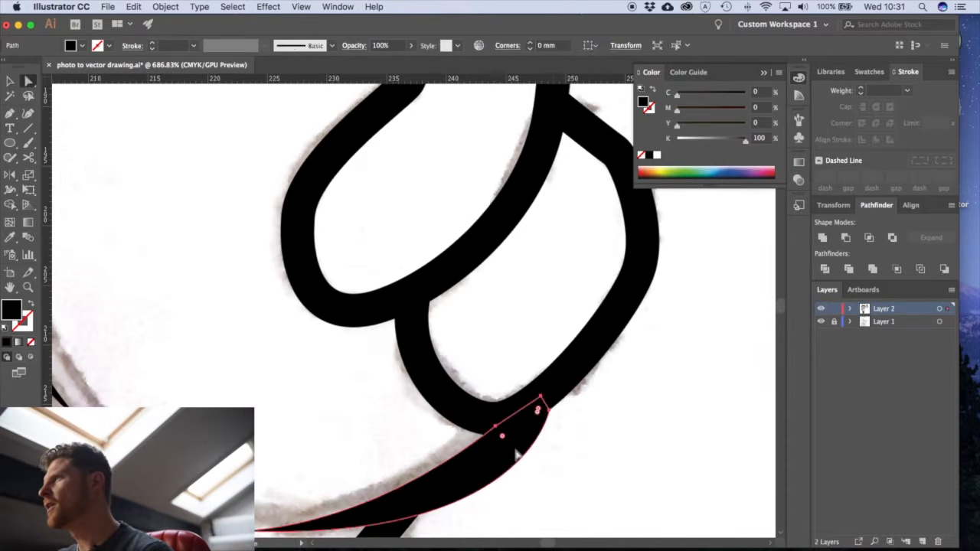
{"action": "left_click", "coordinate": [570, 466]}
{"action": "left_click", "coordinate": [388, 361], "text": "alt+super"}
{"action": "left_click", "coordinate": [388, 361], "text": "alt+super"}
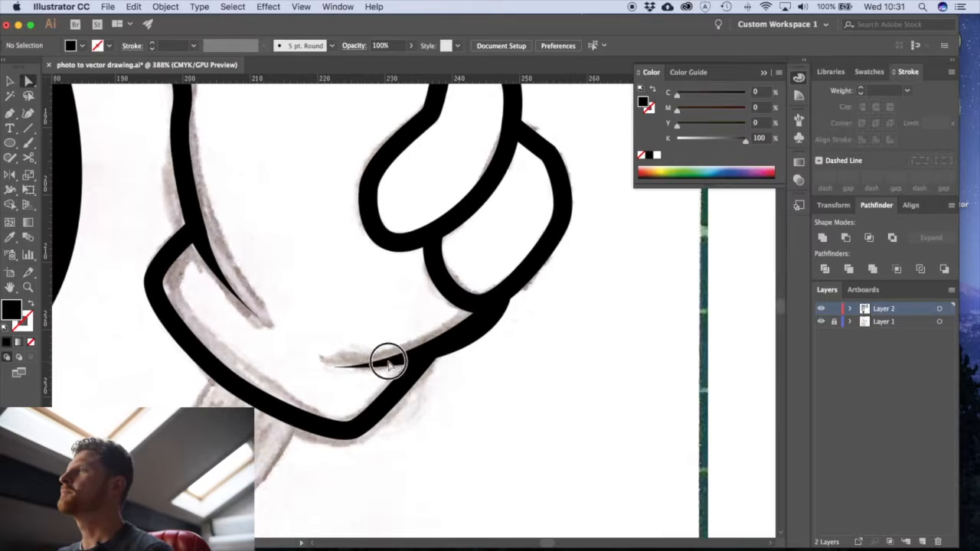
{"action": "left_click", "coordinate": [389, 361], "text": "alt+super"}
{"action": "left_click", "coordinate": [389, 361], "text": "alt+super"}
{"action": "left_click", "coordinate": [389, 361], "text": "alt+super"}
- Draw a curved Pen path along the waving arm's centre, from the hand's wrist edge to inside the body outline
{"action": "left_click_drag", "start_coordinate": [357, 286], "coordinate": [511, 353]}
{"action": "key", "text": "p"}
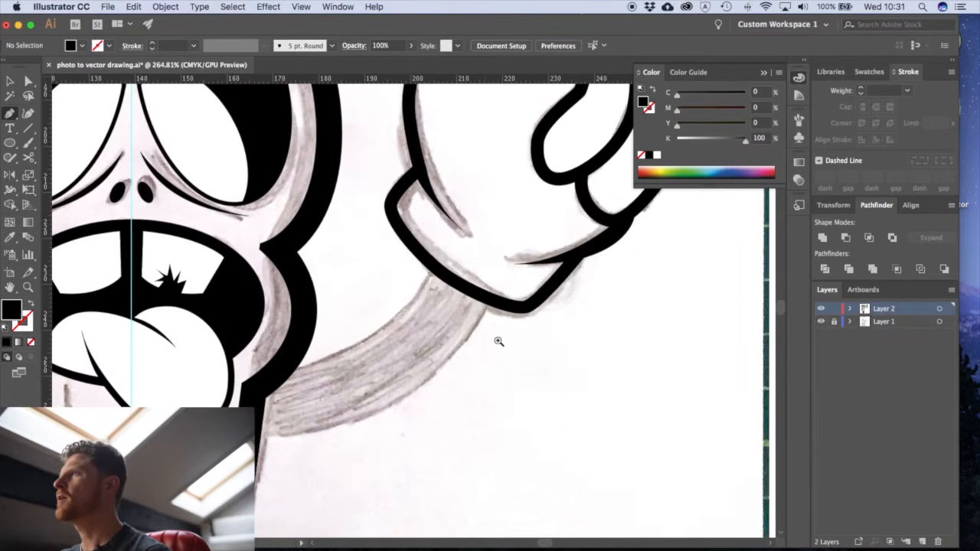
{"action": "left_click", "coordinate": [462, 285]}
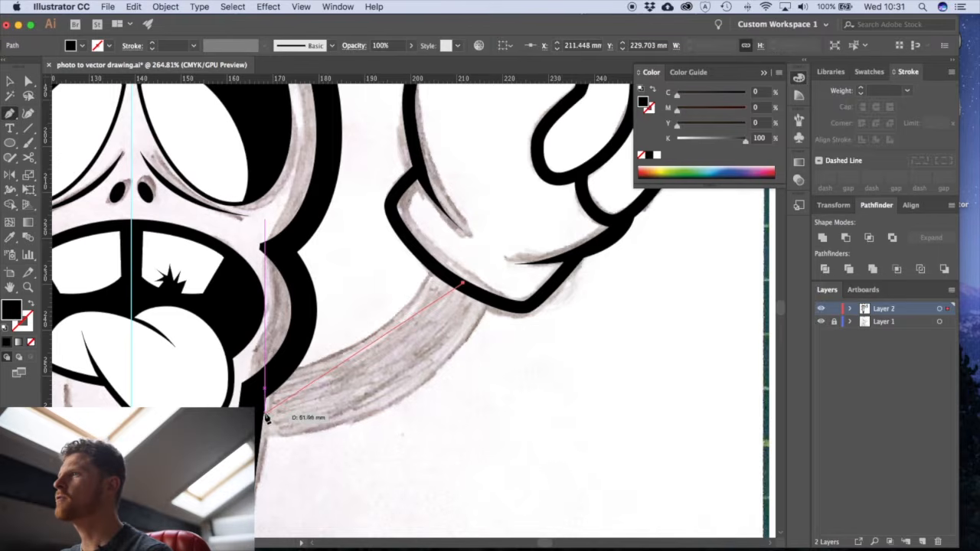
{"action": "left_click_drag", "start_coordinate": [251, 411], "coordinate": [72, 433]}
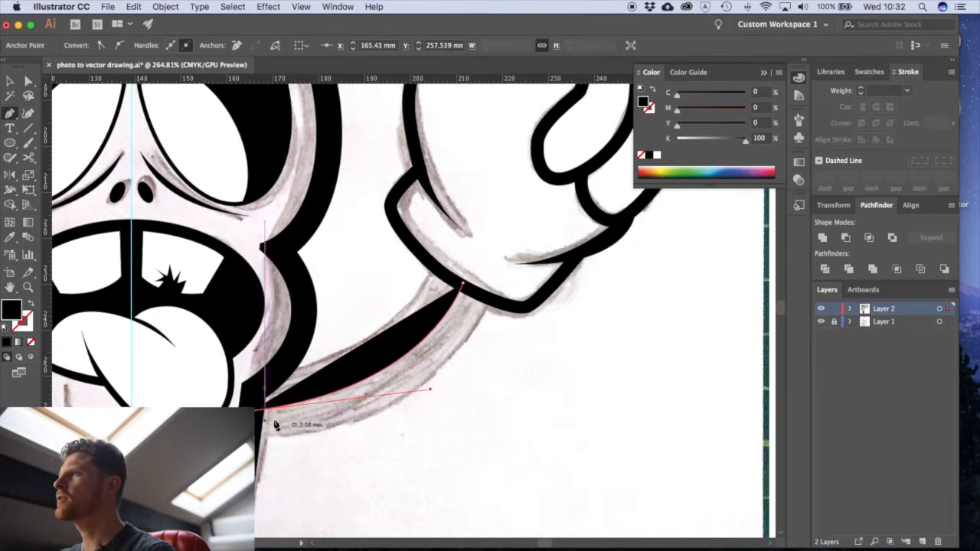
- Swap the arm path's fill and stroke, and set its black stroke weight to 40 pt
{"action": "left_click", "coordinate": [30, 314]}
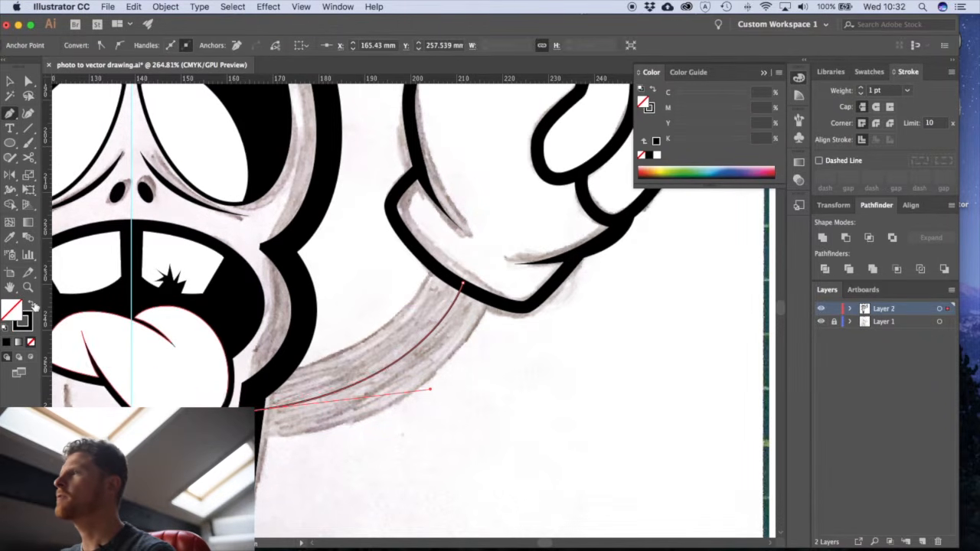
{"action": "left_click", "coordinate": [854, 92]}
{"action": "type", "text": "40"}
{"action": "key", "text": "Return"}
{"action": "key", "text": "v"}
{"action": "left_click", "coordinate": [534, 417]}
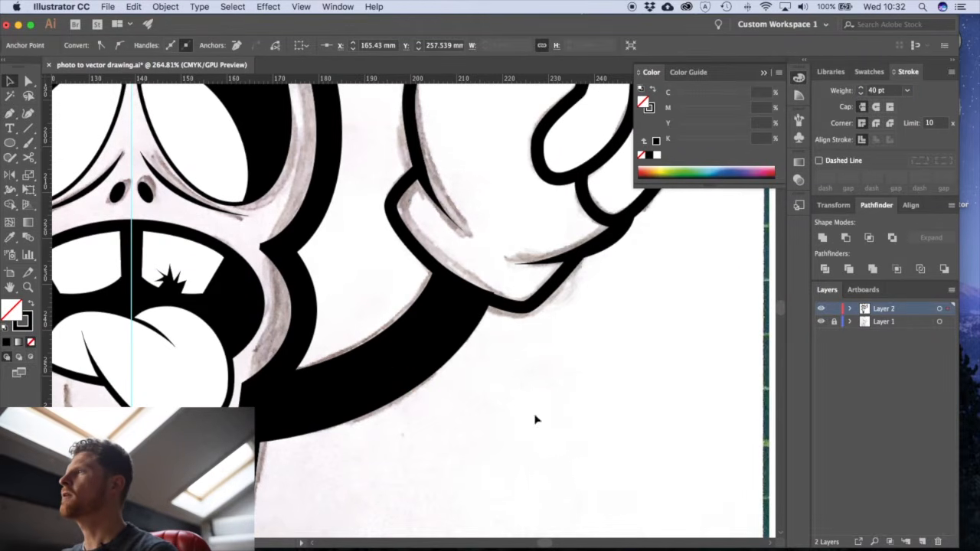
- Expand the waving arm's thick stroke into a filled black shape
{"action": "left_click", "coordinate": [361, 337]}
{"action": "left_click", "coordinate": [172, 8]}
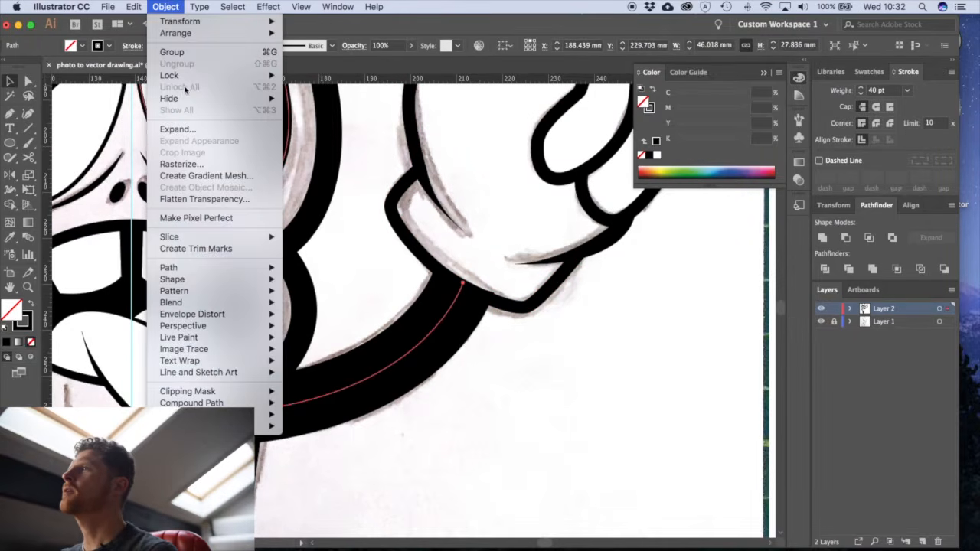
{"action": "left_click", "coordinate": [191, 130]}
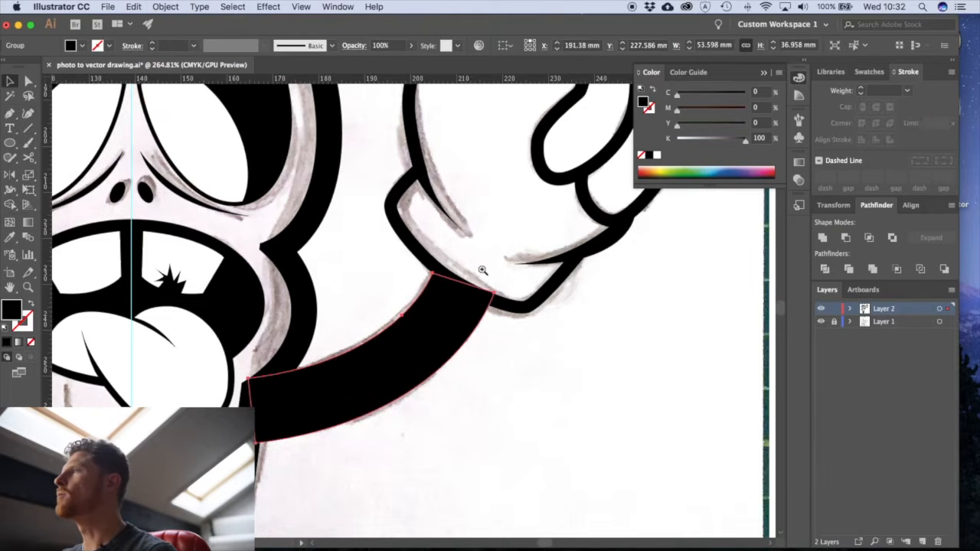
- Trim the arm's wrist end by adding anchor points on both sides of its outer corner and deleting the corner anchor
{"action": "scroll", "coordinate": [485, 274], "scroll_direction": "up", "scroll_amount": 3}
{"action": "key", "text": "p"}
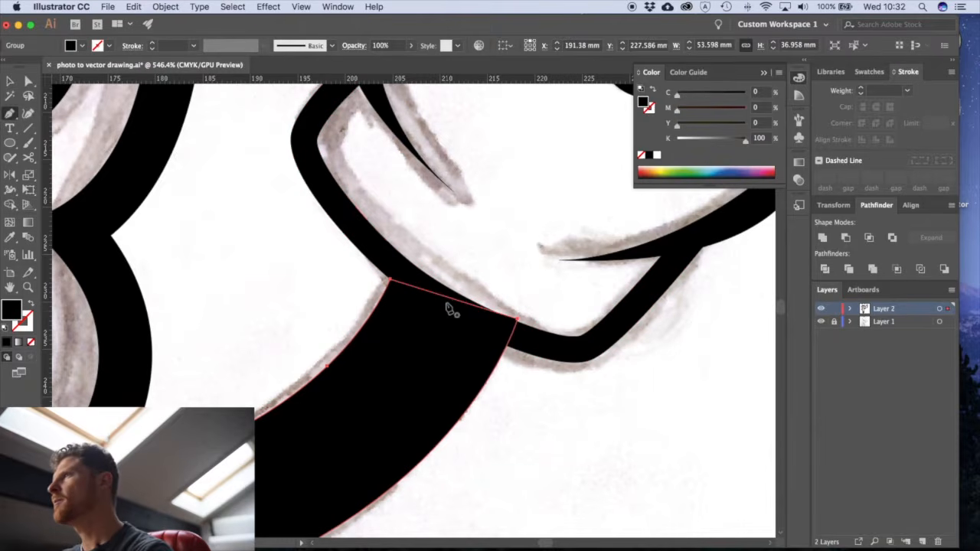
{"action": "left_click", "coordinate": [457, 301]}
{"action": "left_click", "coordinate": [511, 337]}
{"action": "left_click", "coordinate": [520, 320]}
{"action": "left_click", "coordinate": [506, 399], "text": "super"}
{"action": "left_click", "coordinate": [403, 310], "text": "alt+super"}
{"action": "left_click", "coordinate": [402, 310], "text": "alt+super"}
{"action": "left_click", "coordinate": [403, 310], "text": "alt+super"}
{"action": "left_click", "coordinate": [402, 310], "text": "alt+super"}
- Save the drawing with the finished waving arm
{"action": "key", "text": "super+minus"}
{"action": "key", "text": "super+minus"}
{"action": "key", "text": "super+minus"}
{"action": "left_click_drag", "start_coordinate": [415, 272], "coordinate": [439, 330]}
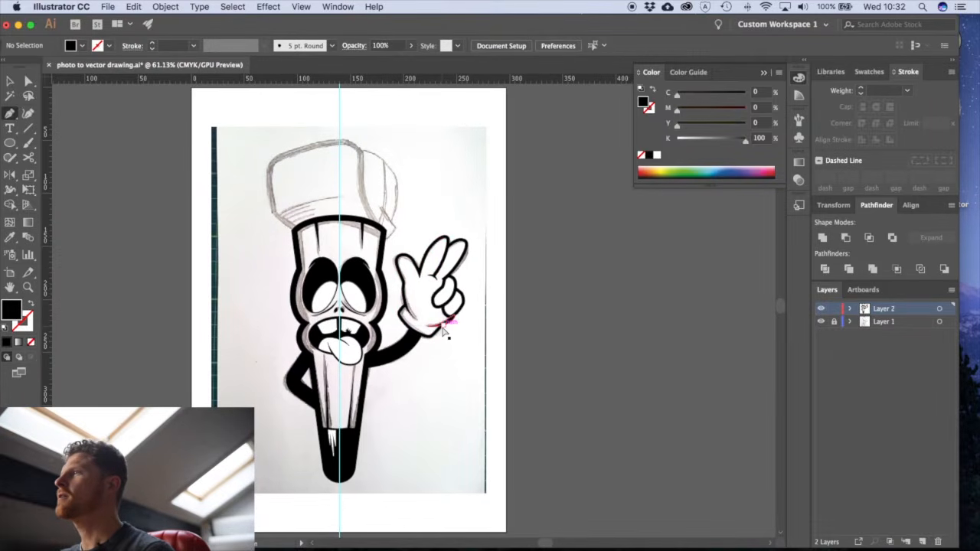
{"action": "left_click", "coordinate": [63, 6]}
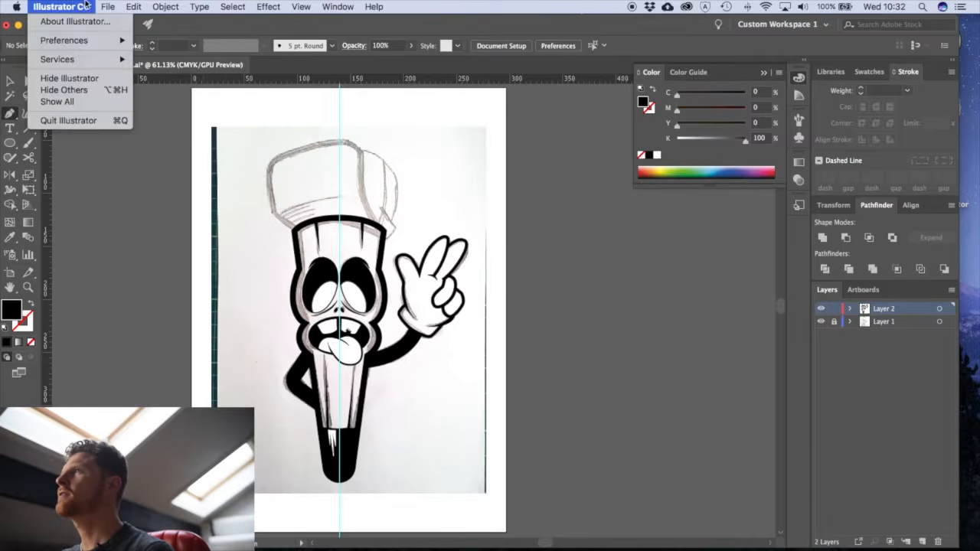
{"action": "mouse_move", "coordinate": [108, 6]}
{"action": "left_click", "coordinate": [161, 99]}
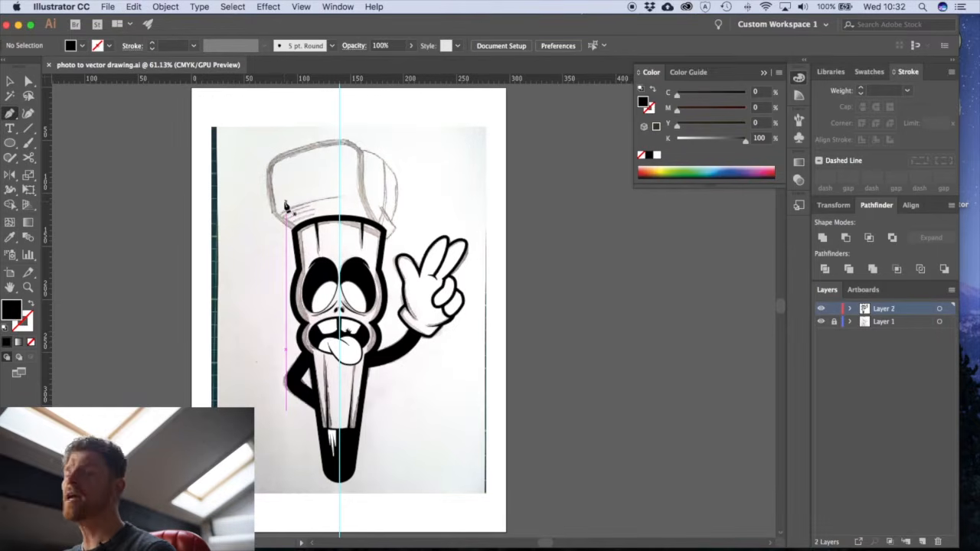
- Start a Pen path with no fill and a black stroke from the head's upper right corner up the cap front's right edge to its top
{"action": "scroll", "coordinate": [285, 205], "scroll_direction": "up", "scroll_amount": 5}
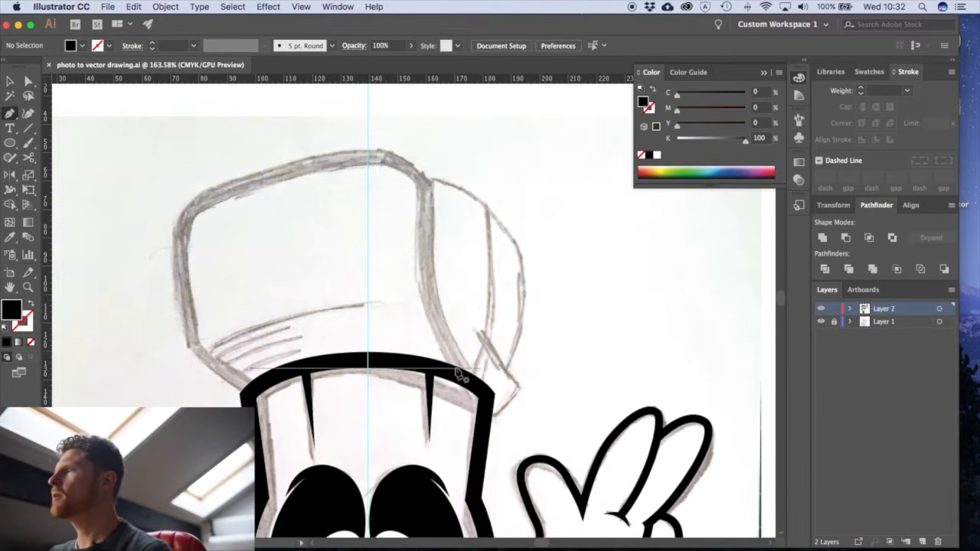
{"action": "left_click", "coordinate": [471, 382]}
{"action": "left_click_drag", "start_coordinate": [429, 287], "coordinate": [426, 247]}
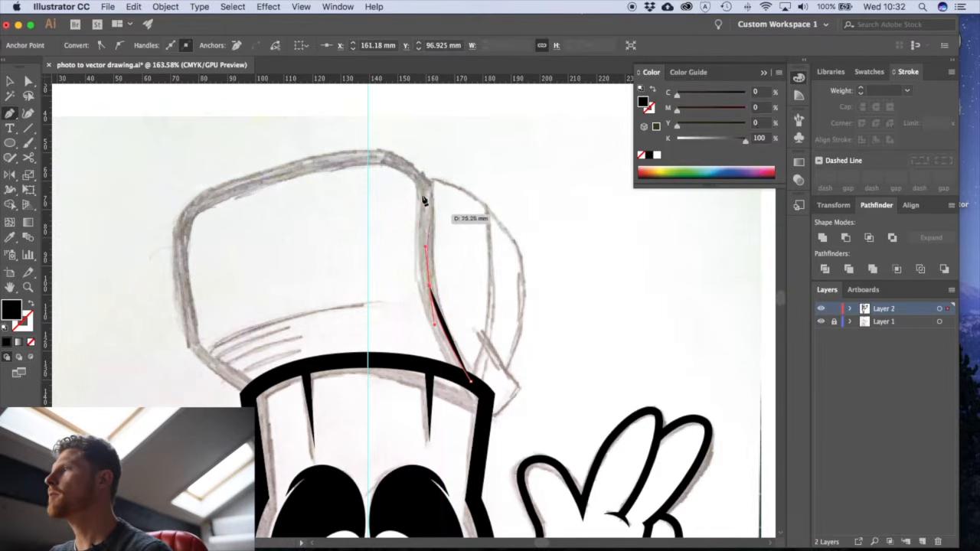
{"action": "left_click", "coordinate": [34, 305]}
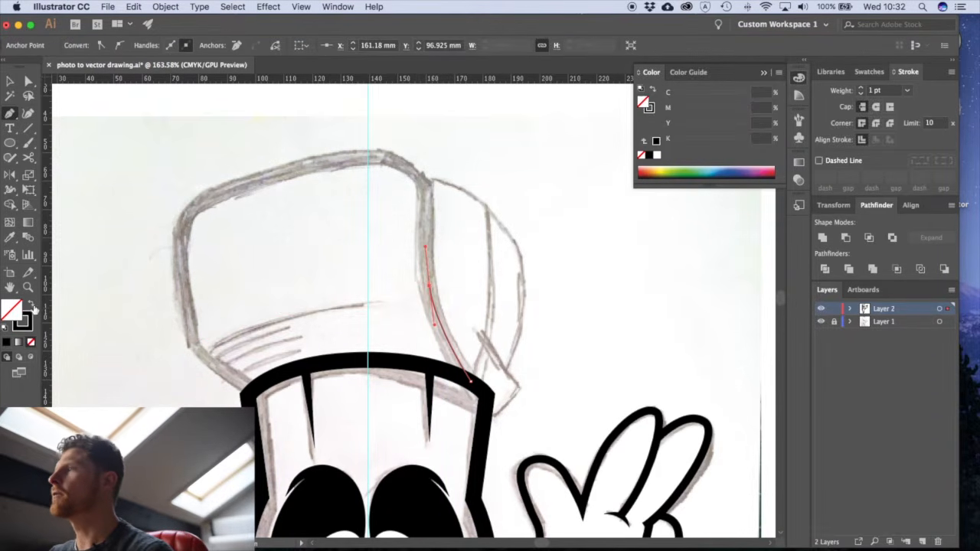
{"action": "left_click", "coordinate": [422, 181]}
{"action": "left_click", "coordinate": [363, 157]}
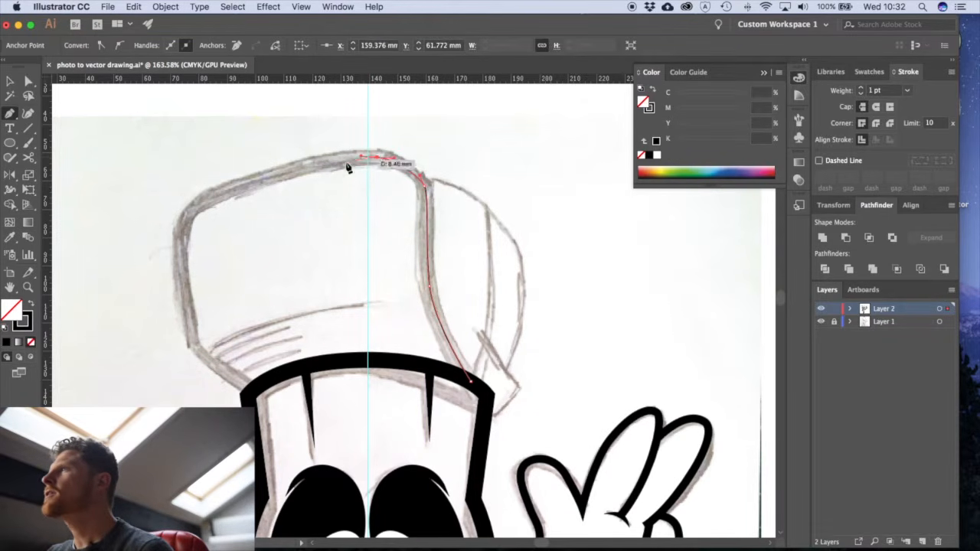
- Continue the path around the cap front's top and left side, then close it along the curved top edge of the head
{"action": "left_click", "coordinate": [237, 189]}
{"action": "left_click", "coordinate": [186, 205]}
{"action": "left_click", "coordinate": [182, 252]}
{"action": "left_click", "coordinate": [193, 345]}
{"action": "left_click_drag", "start_coordinate": [228, 375], "coordinate": [271, 397]}
{"action": "key", "text": "super+z"}
{"action": "left_click", "coordinate": [252, 389]}
{"action": "left_click_drag", "start_coordinate": [351, 362], "coordinate": [404, 363]}
{"action": "left_click", "coordinate": [471, 381]}
{"action": "left_click", "coordinate": [565, 340], "text": "super"}
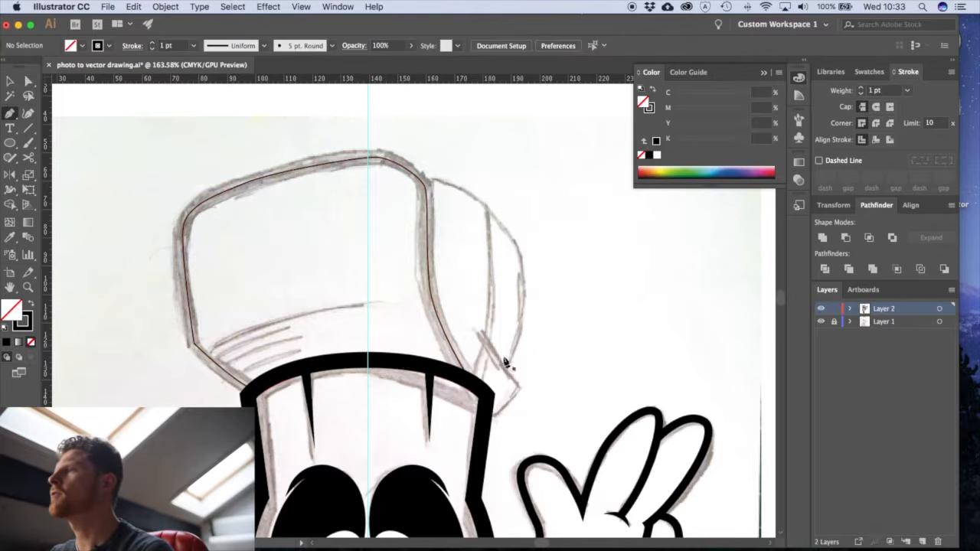
- Set the cap front outline's stroke weight to 16 pt
{"action": "key", "text": "v"}
{"action": "scroll", "coordinate": [324, 343], "scroll_direction": "down", "scroll_amount": 2}
{"action": "left_click", "coordinate": [222, 326]}
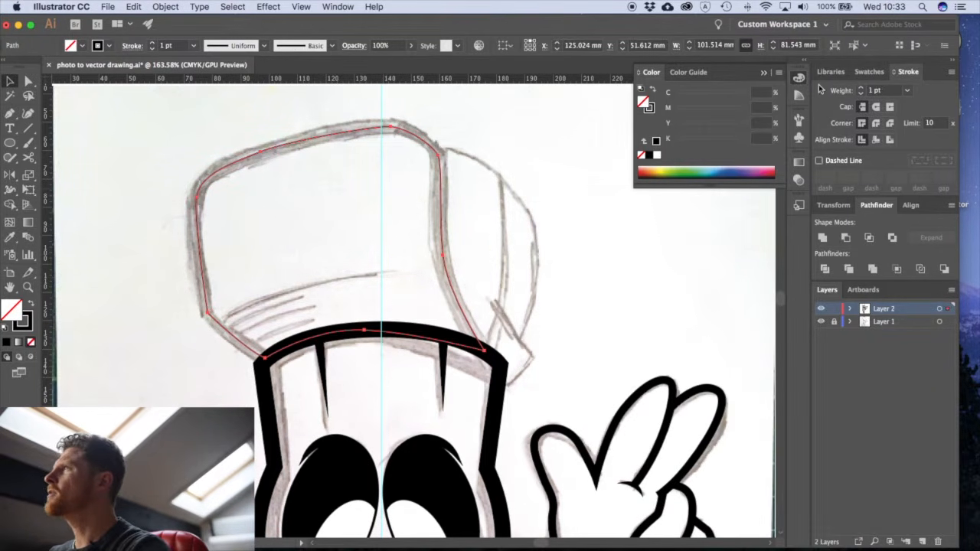
{"action": "left_click", "coordinate": [862, 88]}
{"action": "left_click", "coordinate": [862, 88]}
{"action": "left_click", "coordinate": [862, 88]}
{"action": "left_click", "coordinate": [861, 88]}
{"action": "left_click", "coordinate": [862, 88]}
{"action": "left_click", "coordinate": [862, 88]}
{"action": "left_click", "coordinate": [861, 88]}
{"action": "left_click", "coordinate": [862, 88]}
{"action": "left_click", "coordinate": [861, 89]}
{"action": "left_click", "coordinate": [861, 89]}
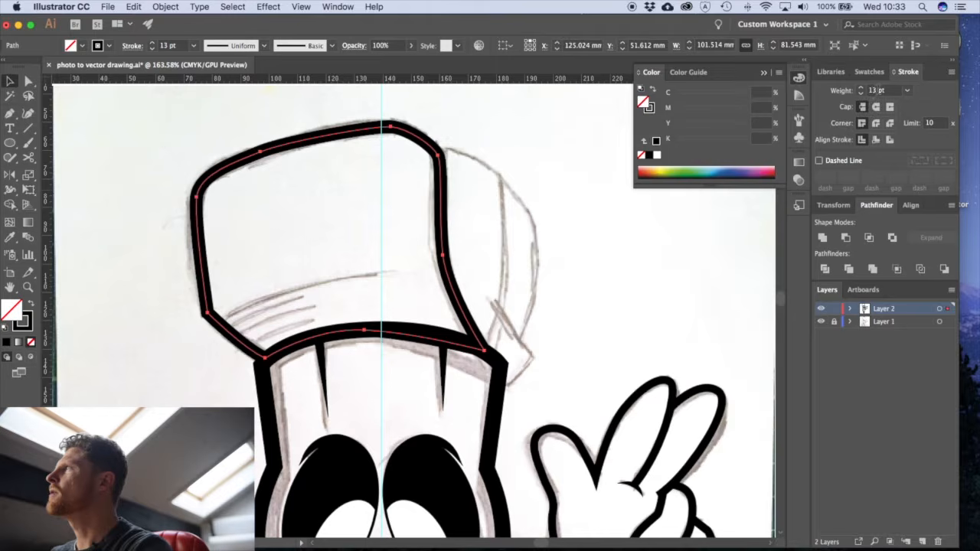
{"action": "left_click_drag", "start_coordinate": [879, 90], "coordinate": [862, 92]}
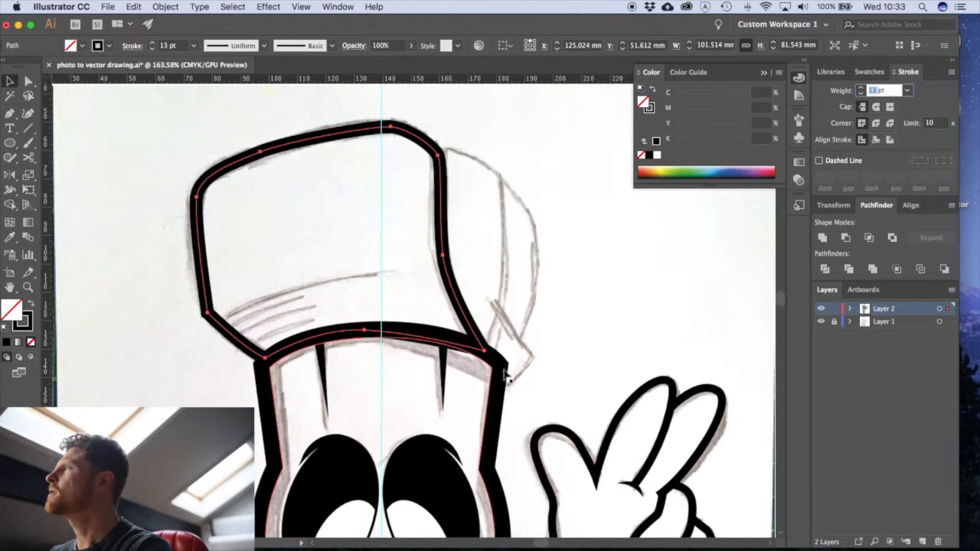
{"action": "type", "text": "16"}
{"action": "key", "text": "Return"}
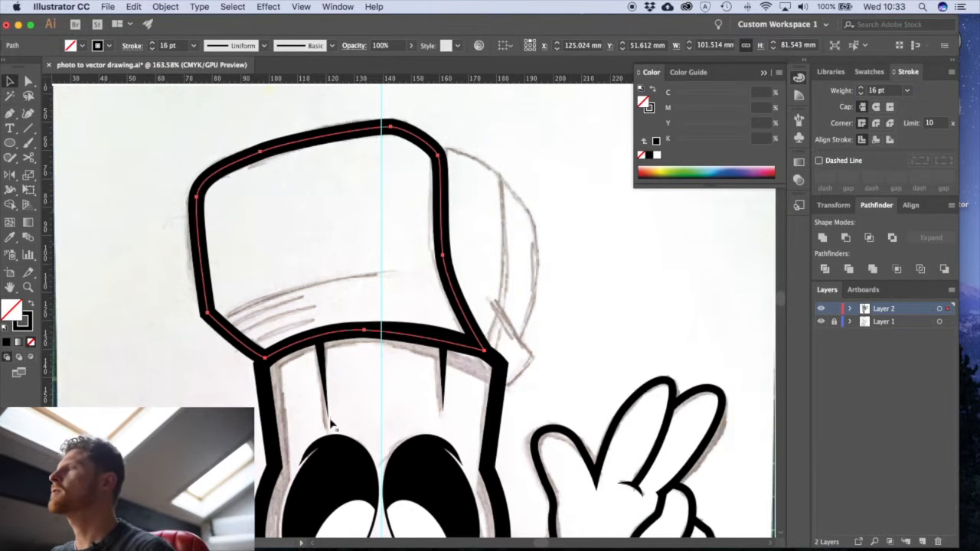
{"action": "left_click", "coordinate": [557, 304]}
- Draw the longest tapered crease on the cap front as a closed Pen shape with a 1 pt stroke
{"action": "scroll", "coordinate": [317, 366], "scroll_direction": "up", "scroll_amount": 5}
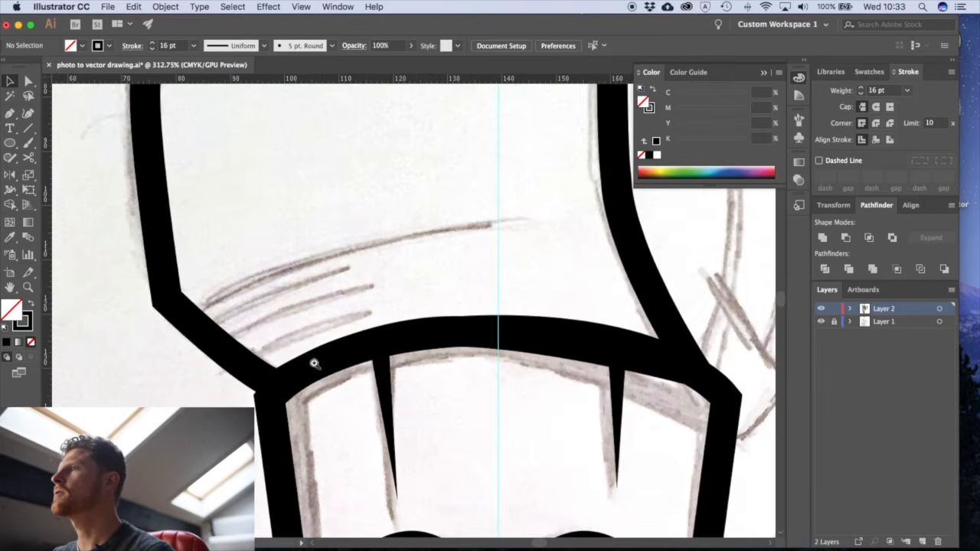
{"action": "left_click_drag", "start_coordinate": [303, 351], "coordinate": [291, 366]}
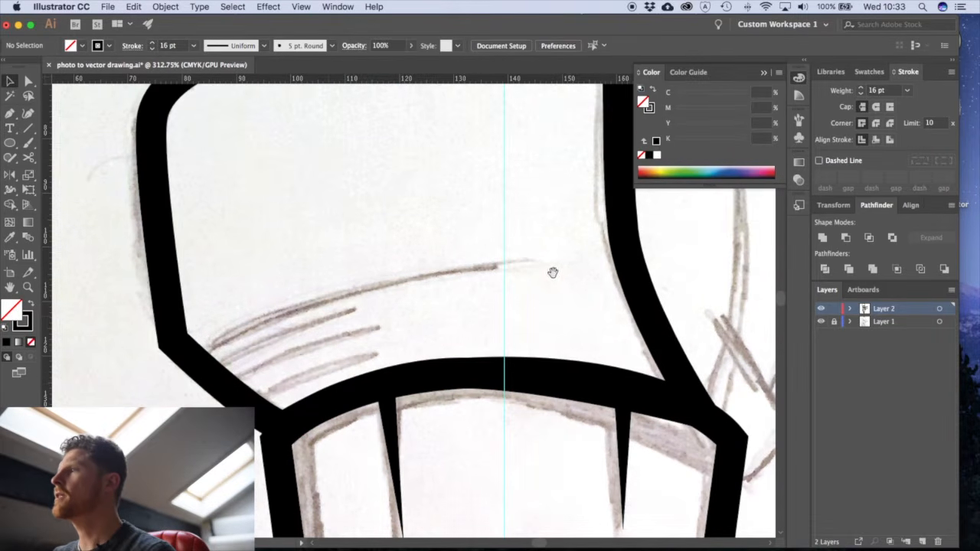
{"action": "key", "text": "p"}
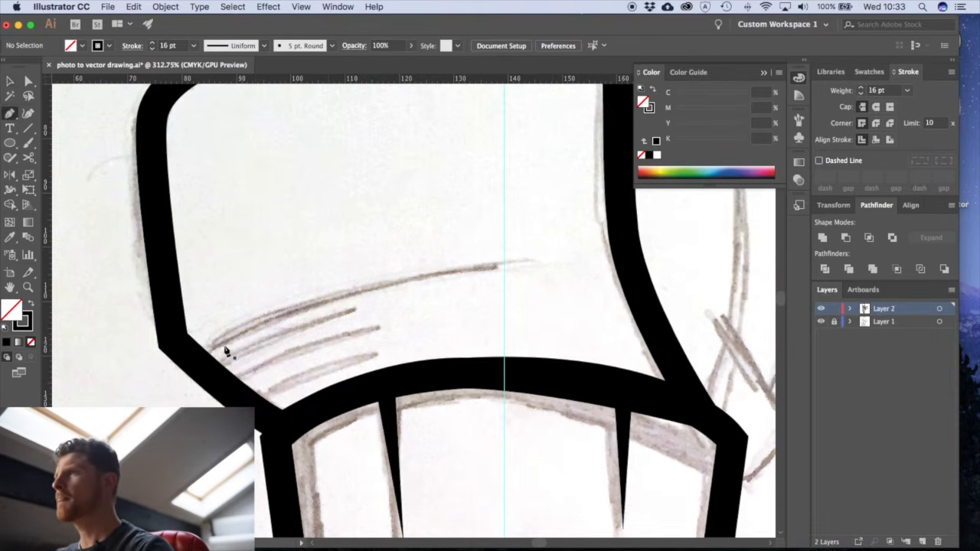
{"action": "left_click", "coordinate": [185, 352]}
{"action": "mouse_move", "coordinate": [494, 266]}
{"action": "left_mouse_down"}
{"action": "mouse_move", "coordinate": [656, 249]}
{"action": "mouse_move", "coordinate": [670, 258]}
{"action": "mouse_move", "coordinate": [498, 267]}
{"action": "mouse_move", "coordinate": [563, 261]}
{"action": "mouse_move", "coordinate": [722, 212]}
{"action": "left_mouse_up"}
{"action": "double_click", "coordinate": [873, 91]}
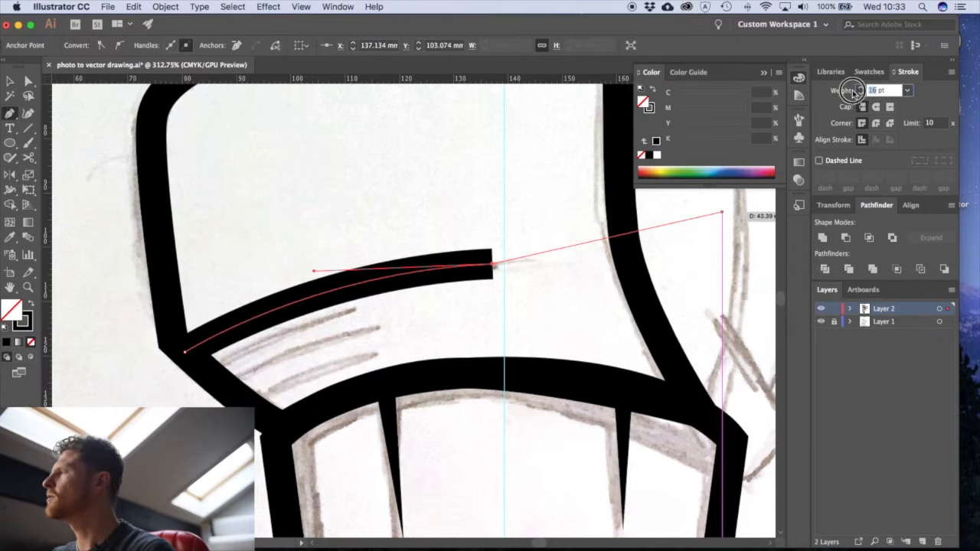
{"action": "type", "text": "1"}
{"action": "key", "text": "Return"}
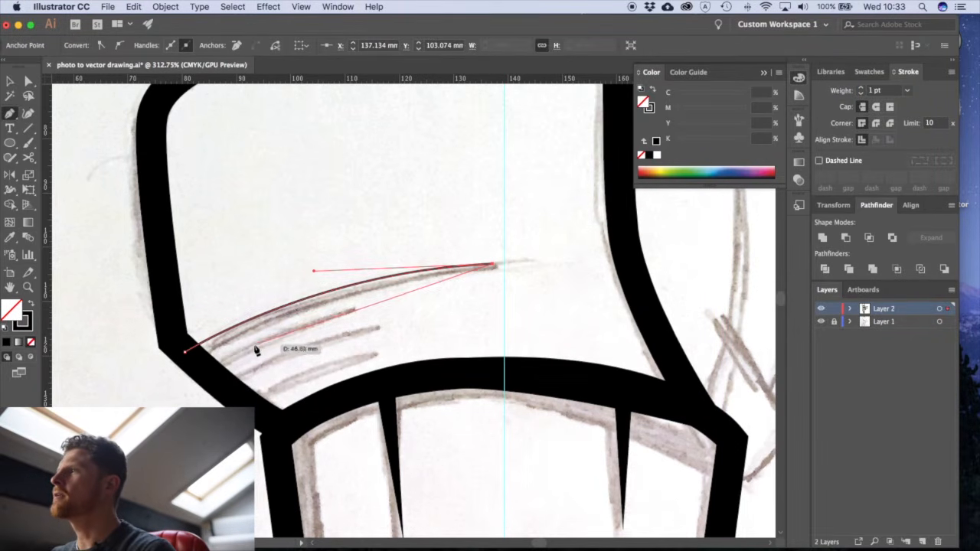
{"action": "left_click_drag", "start_coordinate": [203, 359], "coordinate": [133, 418]}
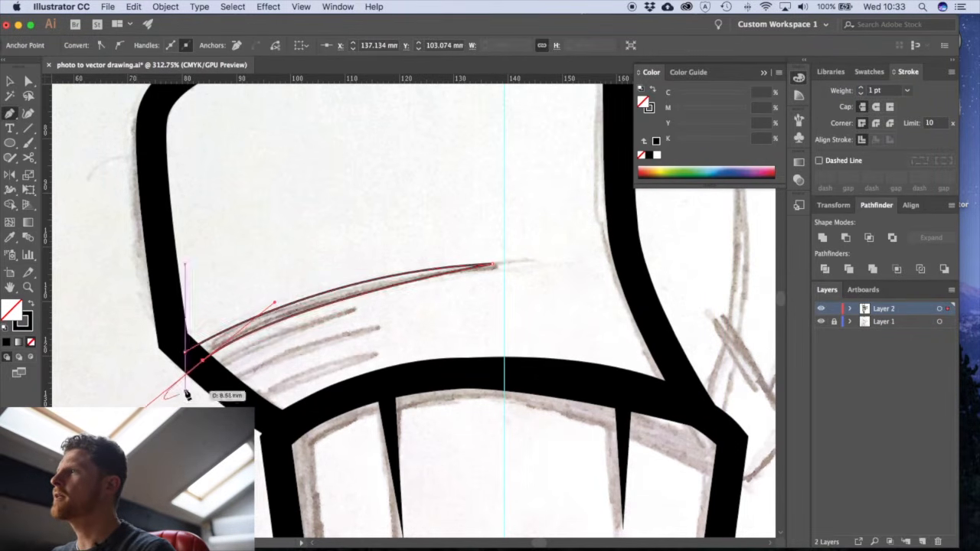
{"action": "left_click", "coordinate": [202, 360]}
{"action": "left_click", "coordinate": [184, 352]}
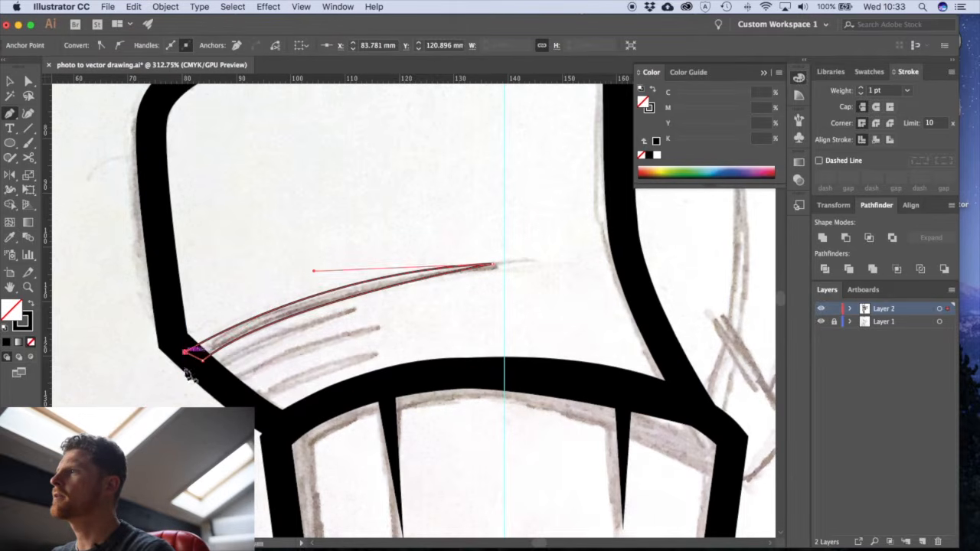
{"action": "left_click", "coordinate": [239, 360], "text": "super"}
- Draw two shorter tapered crease shapes with the Pen tool over the next two sketched lines below the long crease
{"action": "left_click", "coordinate": [214, 369]}
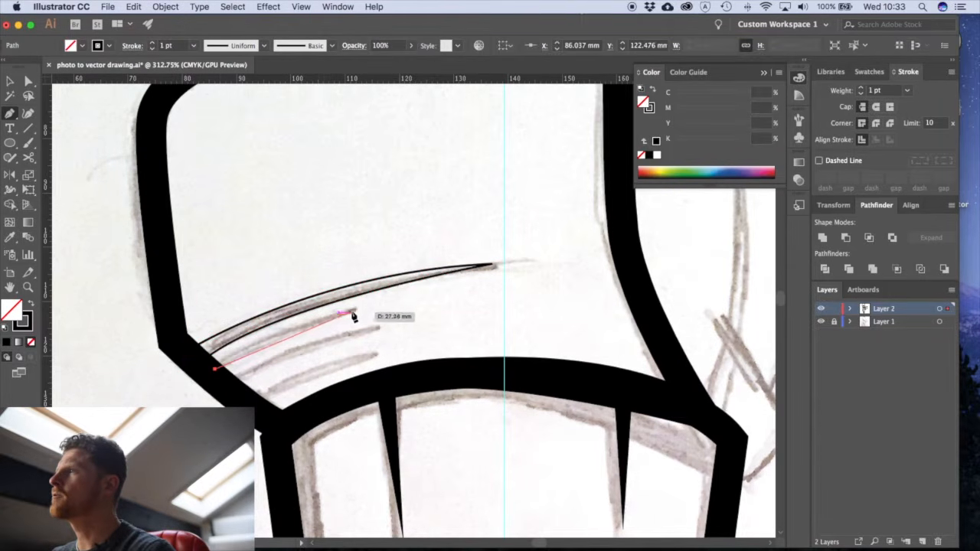
{"action": "left_click_drag", "start_coordinate": [353, 315], "coordinate": [429, 308]}
{"action": "left_click", "coordinate": [354, 315]}
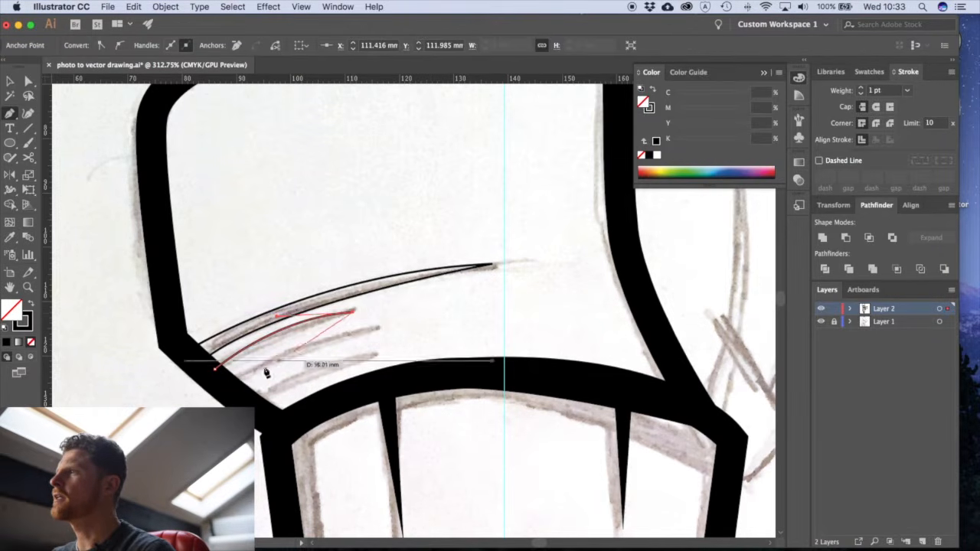
{"action": "left_click_drag", "start_coordinate": [222, 372], "coordinate": [192, 406]}
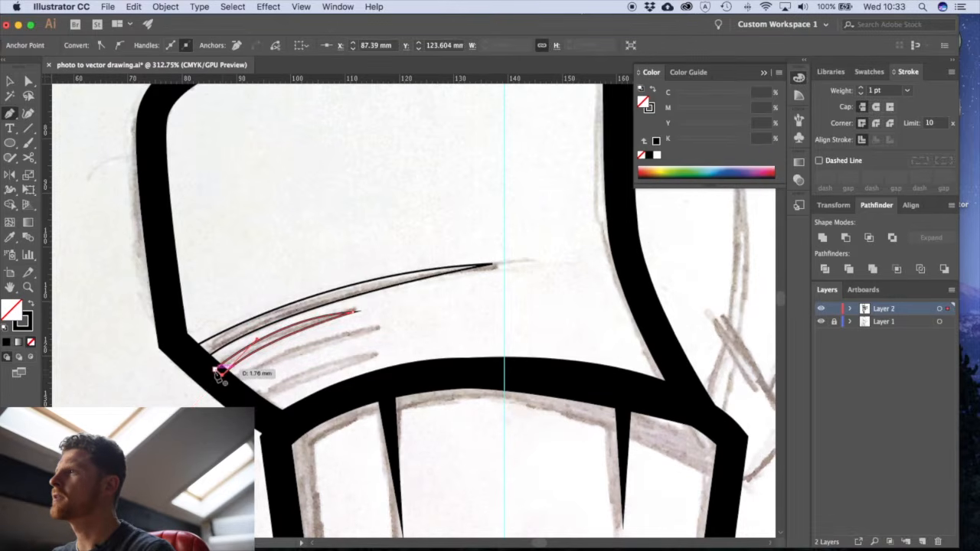
{"action": "left_click", "coordinate": [232, 386]}
{"action": "left_click_drag", "start_coordinate": [379, 329], "coordinate": [479, 323]}
{"action": "left_click", "coordinate": [380, 330]}
{"action": "left_click_drag", "start_coordinate": [242, 392], "coordinate": [213, 433]}
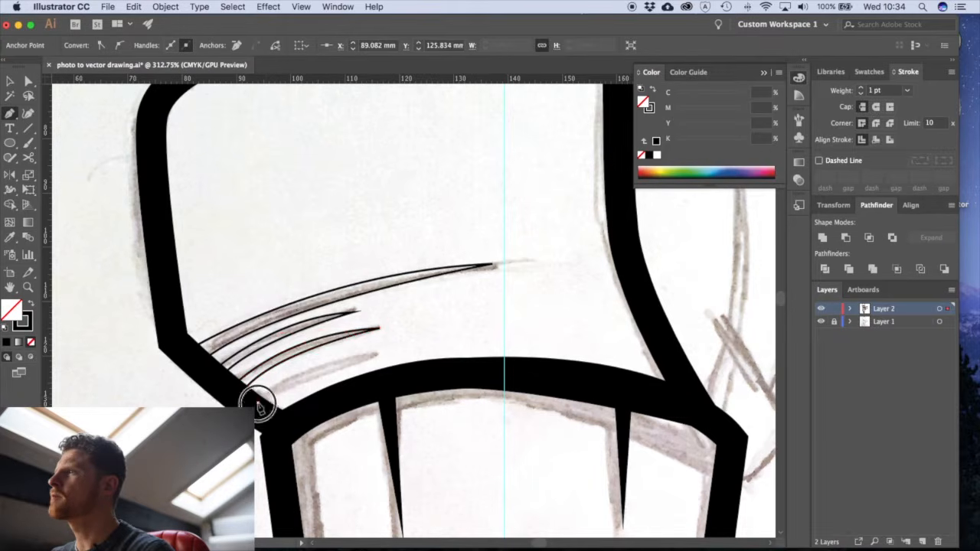
- Draw the lowest tapered crease shape on the cap front with the Pen tool, starting inside the thick outline
{"action": "left_click", "coordinate": [258, 401]}
{"action": "left_click_drag", "start_coordinate": [372, 354], "coordinate": [441, 342]}
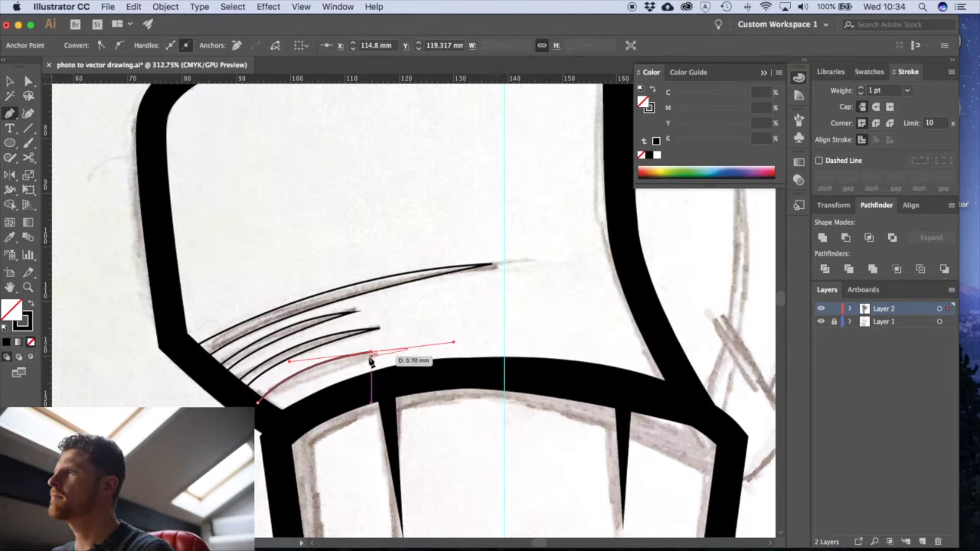
{"action": "left_click", "coordinate": [261, 419]}
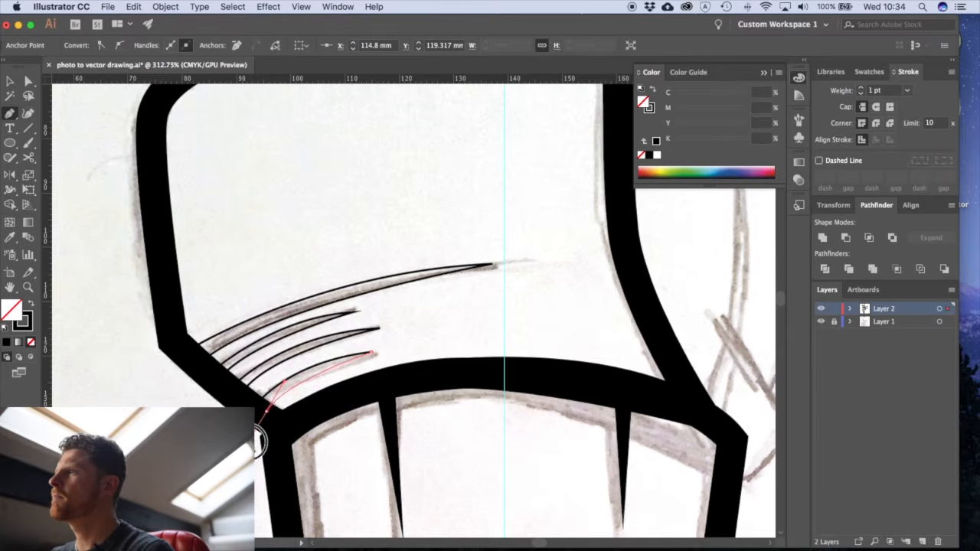
{"action": "left_click", "coordinate": [257, 402]}
{"action": "key", "text": "super+shift+a"}
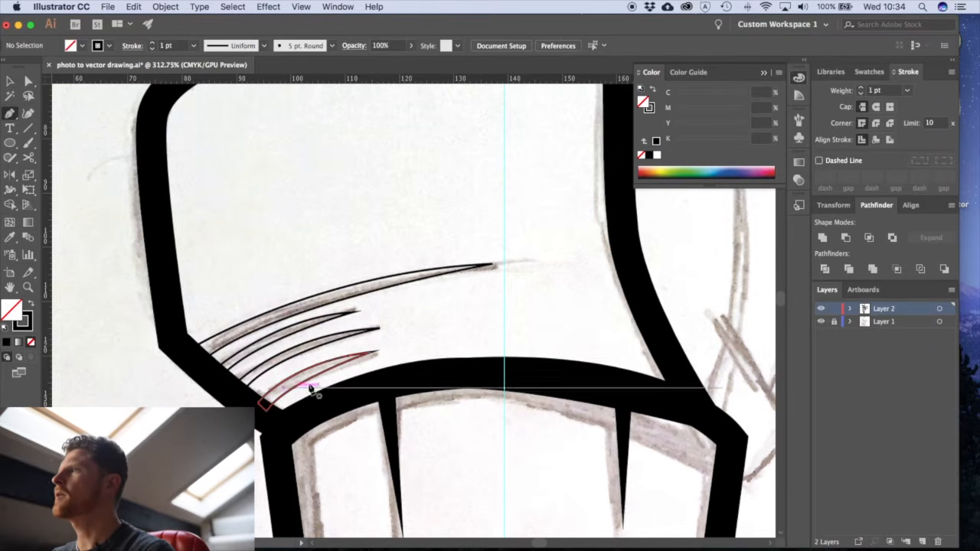
- Swap fill and stroke on all four cap crease shapes to give them a solid black fill and no stroke
{"action": "key", "text": "v"}
{"action": "left_click", "coordinate": [329, 370]}
{"action": "left_click", "coordinate": [324, 328], "text": "shift"}
{"action": "left_click", "coordinate": [335, 308], "text": "shift"}
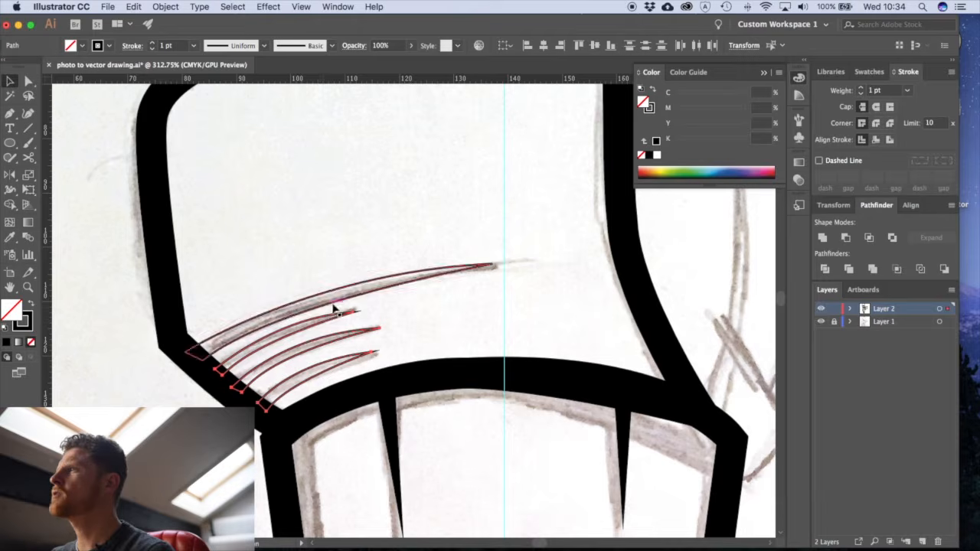
{"action": "left_click", "coordinate": [32, 304]}
{"action": "key", "text": "super+shift+a"}
{"action": "left_click", "coordinate": [457, 355], "text": "alt+super"}
{"action": "left_click", "coordinate": [457, 354], "text": "alt+super"}
{"action": "left_click", "coordinate": [458, 355], "text": "alt+super"}
{"action": "mouse_move", "coordinate": [449, 315]}
{"action": "left_mouse_down"}
{"action": "mouse_move", "coordinate": [408, 406]}
{"action": "mouse_move", "coordinate": [404, 307]}
{"action": "mouse_move", "coordinate": [437, 329]}
{"action": "left_mouse_up"}
{"action": "left_click", "coordinate": [404, 346], "text": "alt+super"}
{"action": "left_click", "coordinate": [404, 346], "text": "alt+super"}
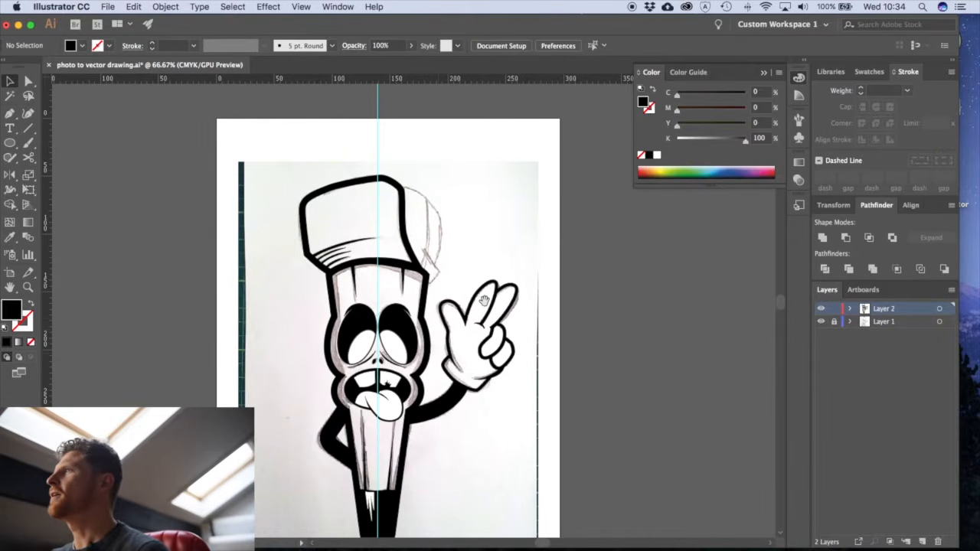
- Trace the curved rear edge of the cap with the Pen tool, from the thick front outline down to the strap notch
{"action": "left_click_drag", "start_coordinate": [485, 304], "coordinate": [455, 334]}
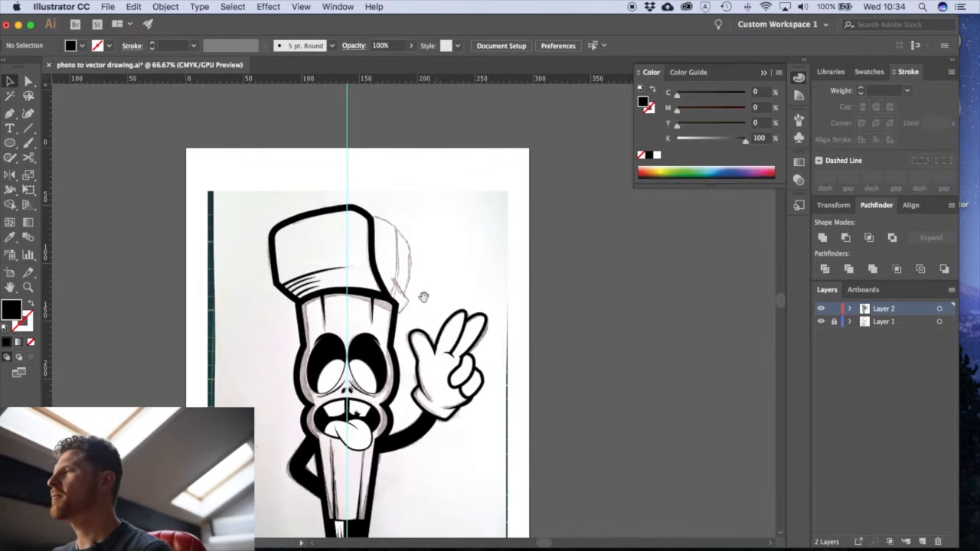
{"action": "scroll", "coordinate": [438, 291], "scroll_direction": "up", "scroll_amount": 5}
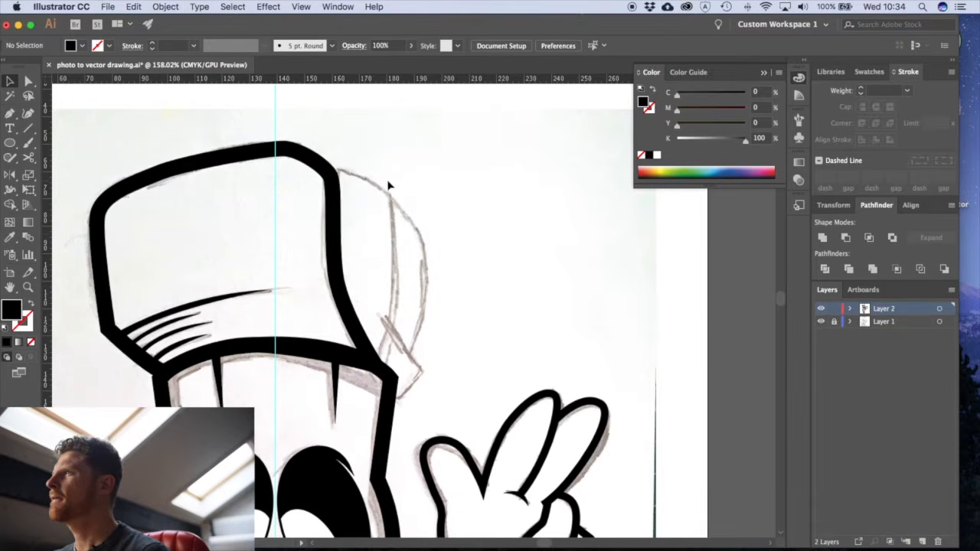
{"action": "key", "text": "p"}
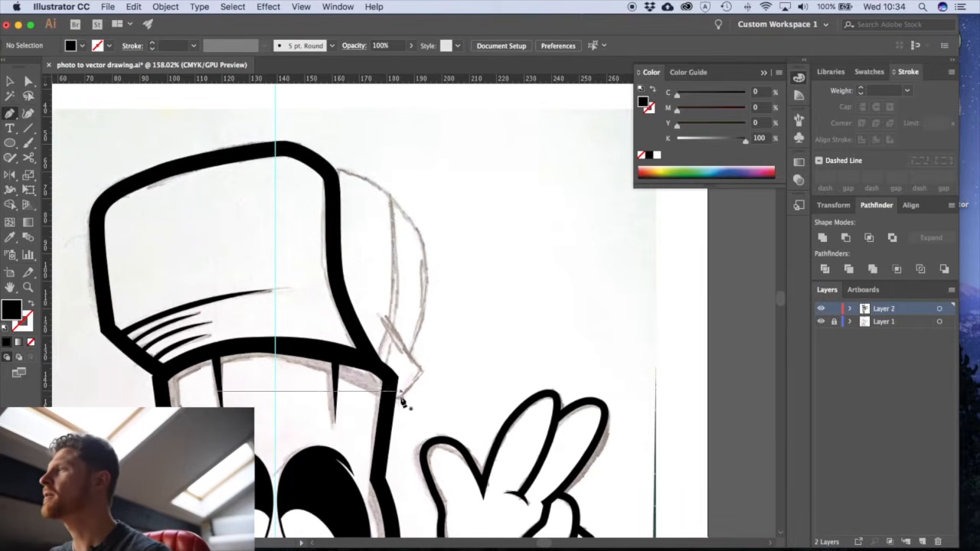
{"action": "scroll", "coordinate": [376, 239], "scroll_direction": "up", "scroll_amount": 2}
{"action": "scroll", "coordinate": [376, 239], "scroll_direction": "right", "scroll_amount": 1}
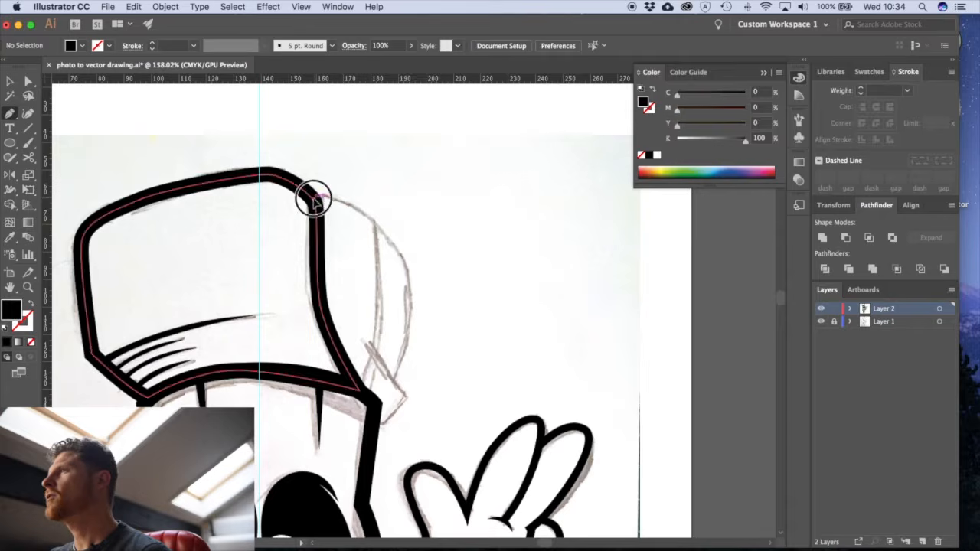
{"action": "left_click", "coordinate": [314, 201]}
{"action": "left_click_drag", "start_coordinate": [374, 223], "coordinate": [401, 250]}
{"action": "left_click_drag", "start_coordinate": [410, 335], "coordinate": [395, 386]}
{"action": "left_click", "coordinate": [393, 381]}
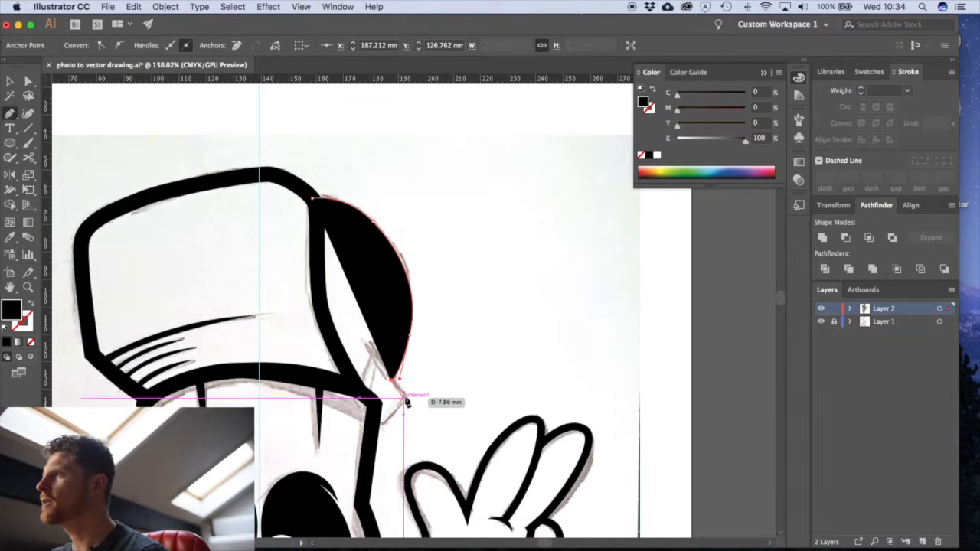
- Continue the cap-back path around the angular strap tip into the thick outline, and swap it to a 1 pt black stroke without fill
{"action": "left_click", "coordinate": [405, 396]}
{"action": "left_click", "coordinate": [388, 423]}
{"action": "left_click", "coordinate": [375, 422]}
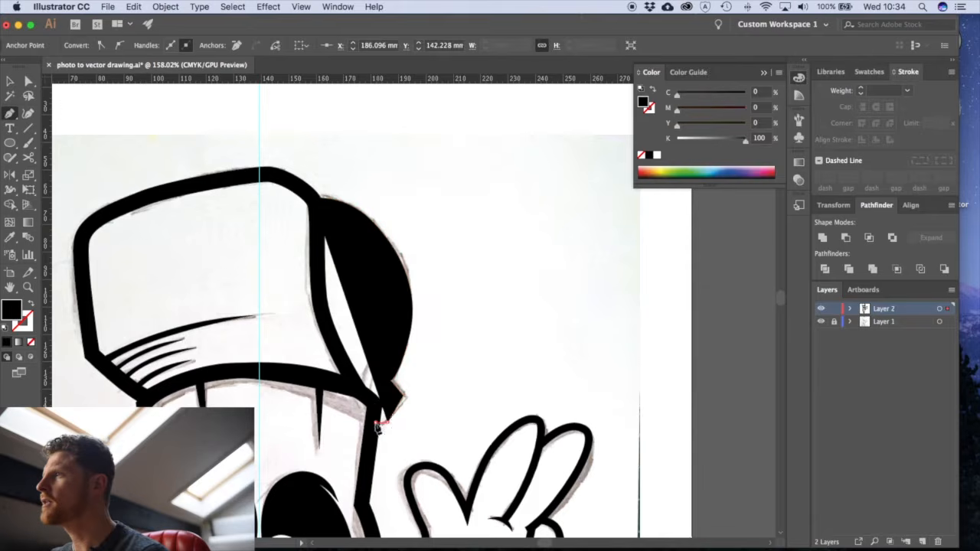
{"action": "left_click", "coordinate": [373, 401]}
{"action": "left_click_drag", "start_coordinate": [373, 401], "coordinate": [356, 392]}
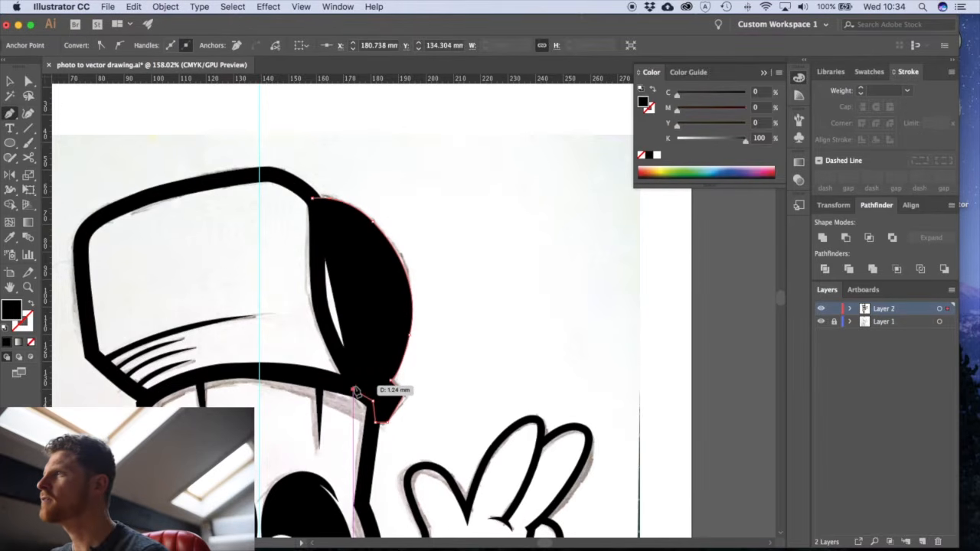
{"action": "left_click", "coordinate": [31, 304]}
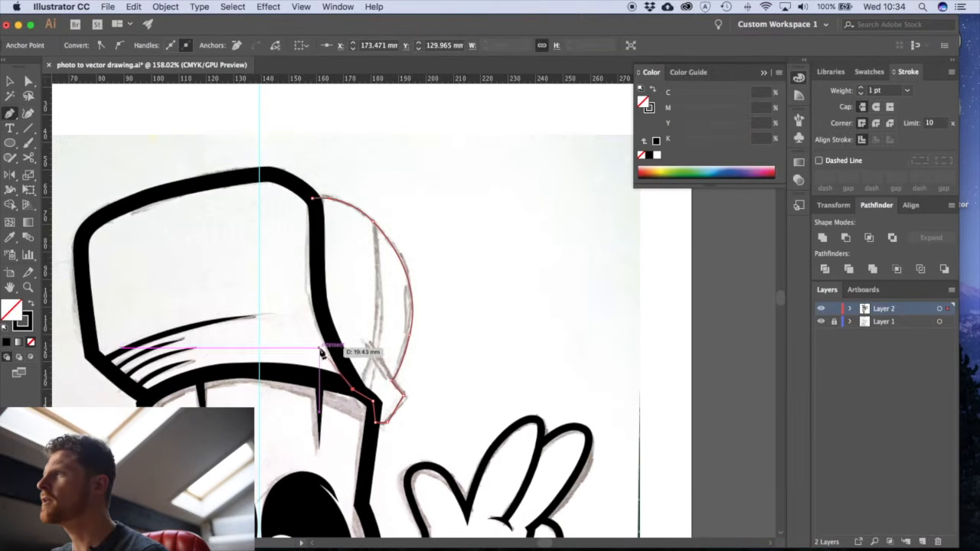
- Close the cap-back path by running it up inside the thick front outline to its starting point, and deselect it
{"action": "left_click", "coordinate": [324, 314]}
{"action": "left_click", "coordinate": [322, 274]}
{"action": "left_click", "coordinate": [319, 247]}
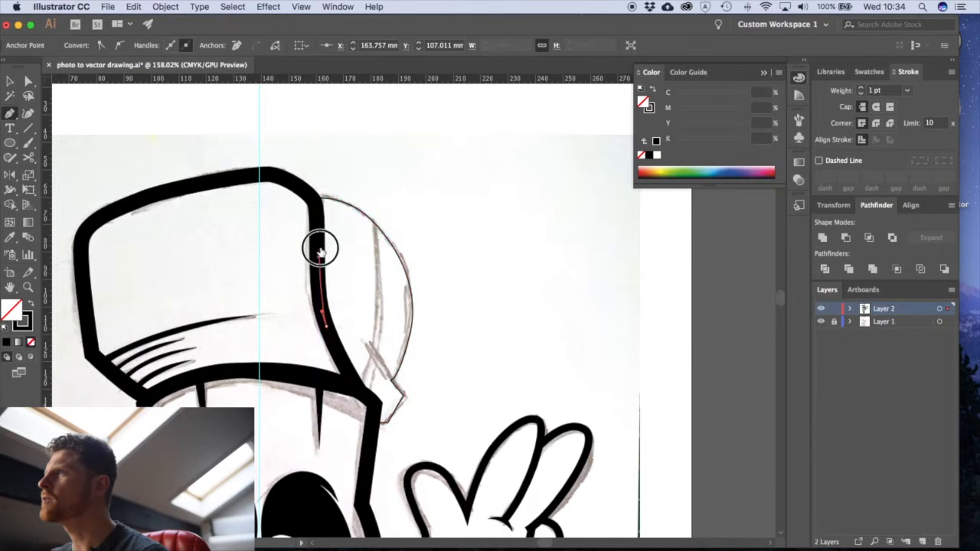
{"action": "left_click", "coordinate": [313, 197]}
{"action": "key", "text": "v"}
{"action": "left_click", "coordinate": [455, 234]}
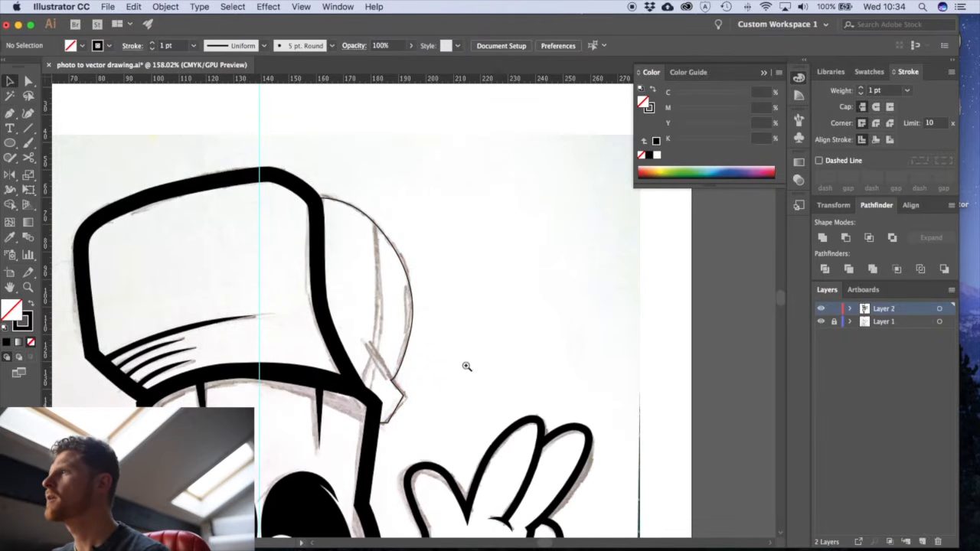
- Draw a long tapered seam as a closed Pen shape over the sketched vertical line on the cap back
{"action": "left_click", "coordinate": [431, 328], "text": "super"}
{"action": "left_click_drag", "start_coordinate": [431, 331], "coordinate": [484, 364]}
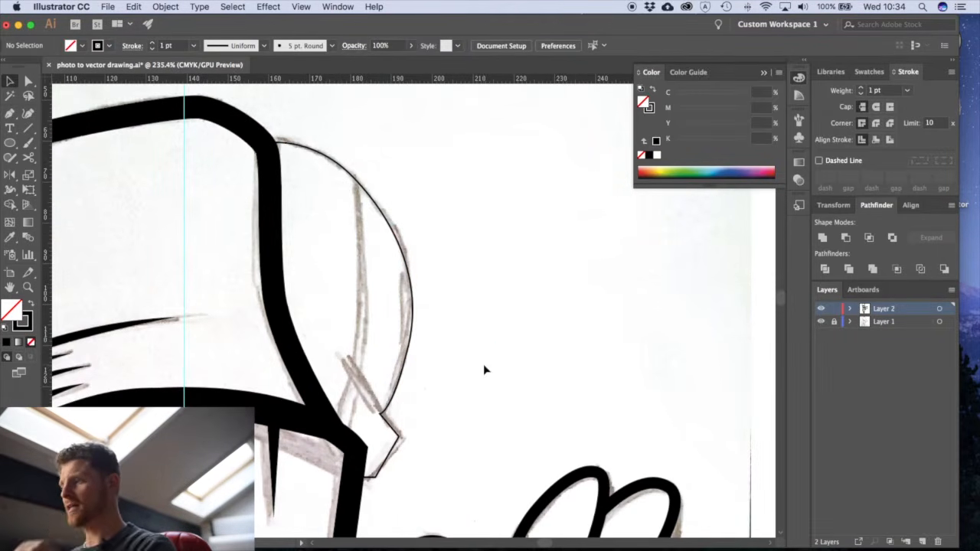
{"action": "key", "text": "p"}
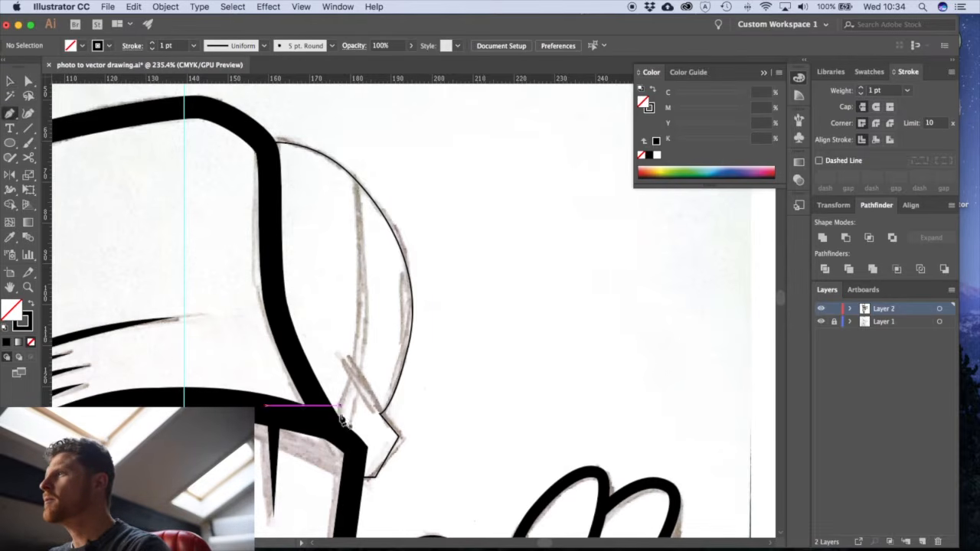
{"action": "left_click", "coordinate": [334, 420]}
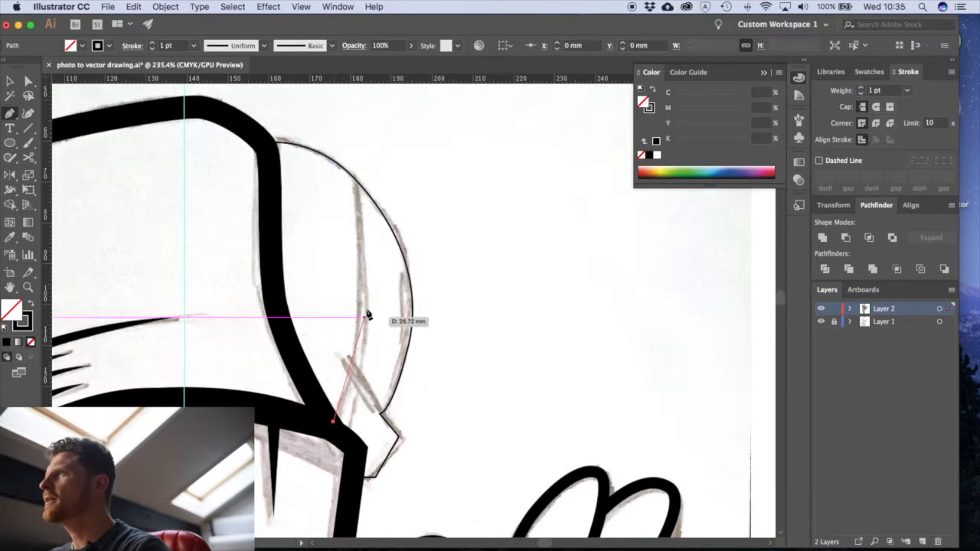
{"action": "left_click_drag", "start_coordinate": [356, 201], "coordinate": [334, 91]}
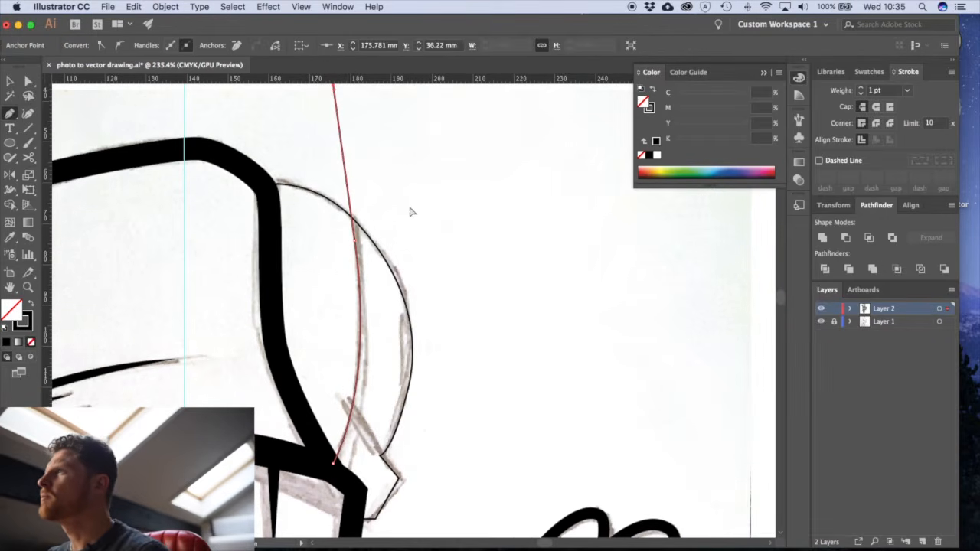
{"action": "left_click_drag", "start_coordinate": [373, 273], "coordinate": [320, 499]}
{"action": "left_click", "coordinate": [358, 395]}
{"action": "left_click", "coordinate": [345, 384]}
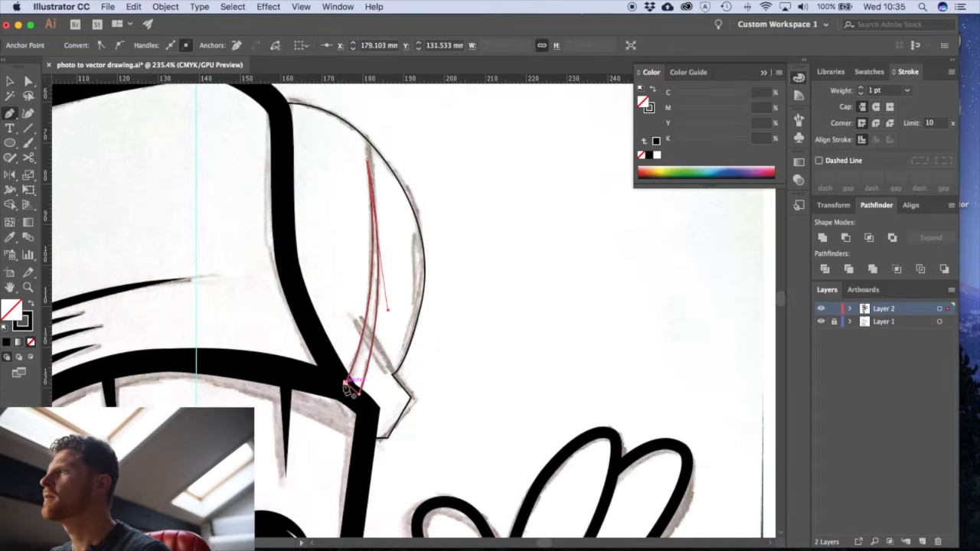
- Give the tapered seam shape a white fill and no stroke
{"action": "left_click", "coordinate": [438, 346]}
{"action": "left_click", "coordinate": [377, 346]}
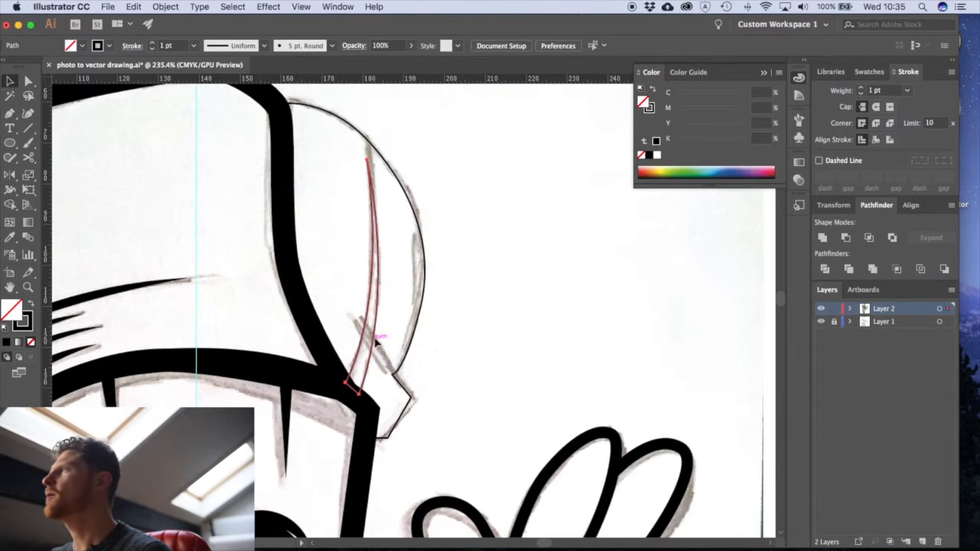
{"action": "left_click", "coordinate": [869, 72]}
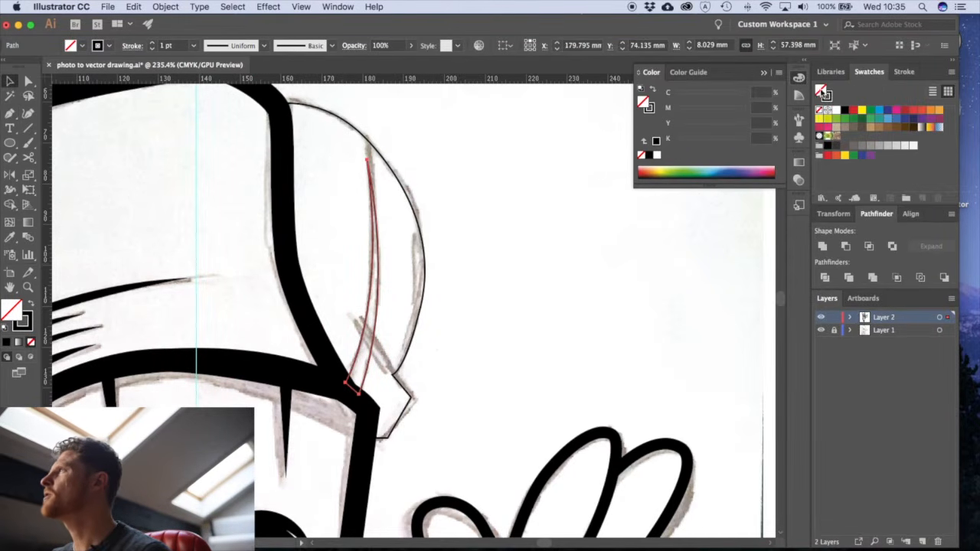
{"action": "left_click", "coordinate": [837, 112]}
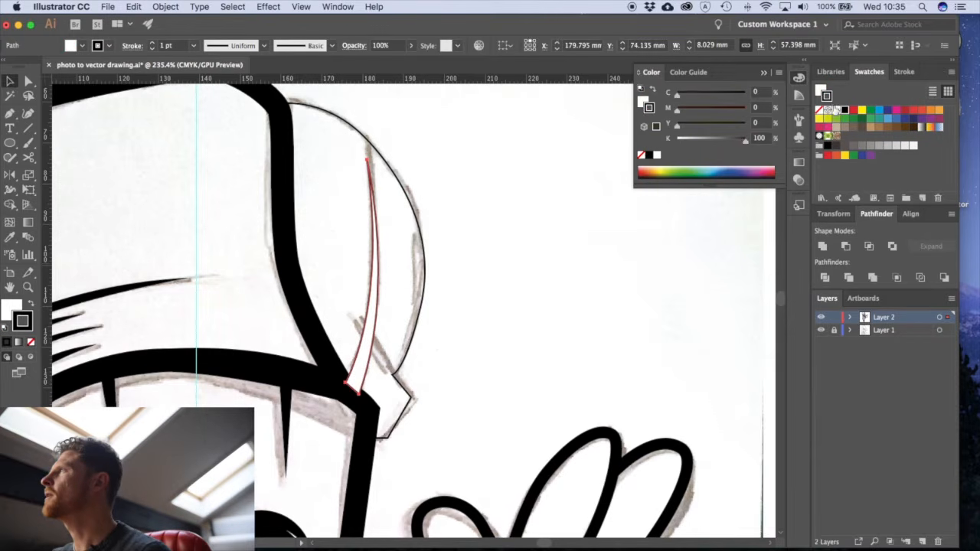
{"action": "left_click", "coordinate": [821, 112]}
{"action": "left_click", "coordinate": [586, 282]}
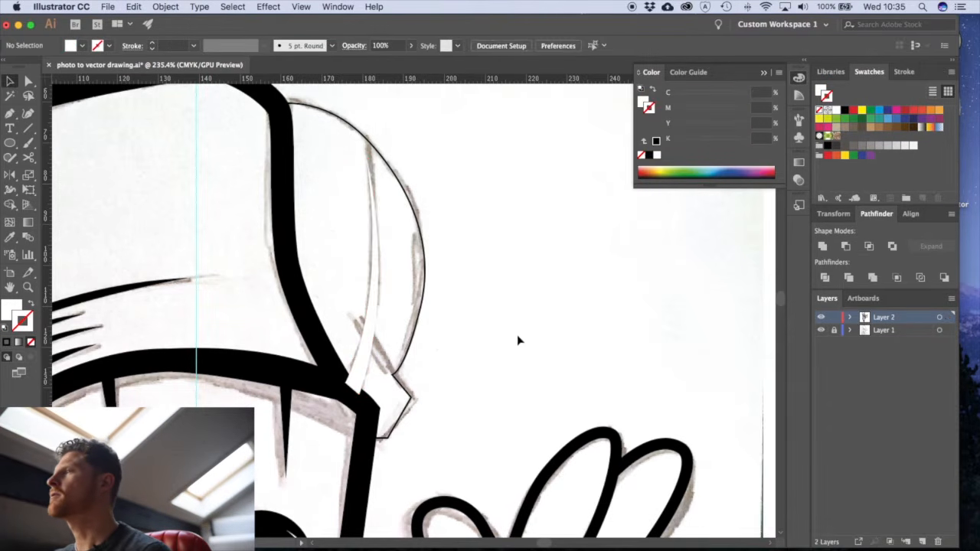
- Swap fill and stroke on the cap-back shape to make it solid black without a stroke
{"action": "left_click", "coordinate": [406, 398]}
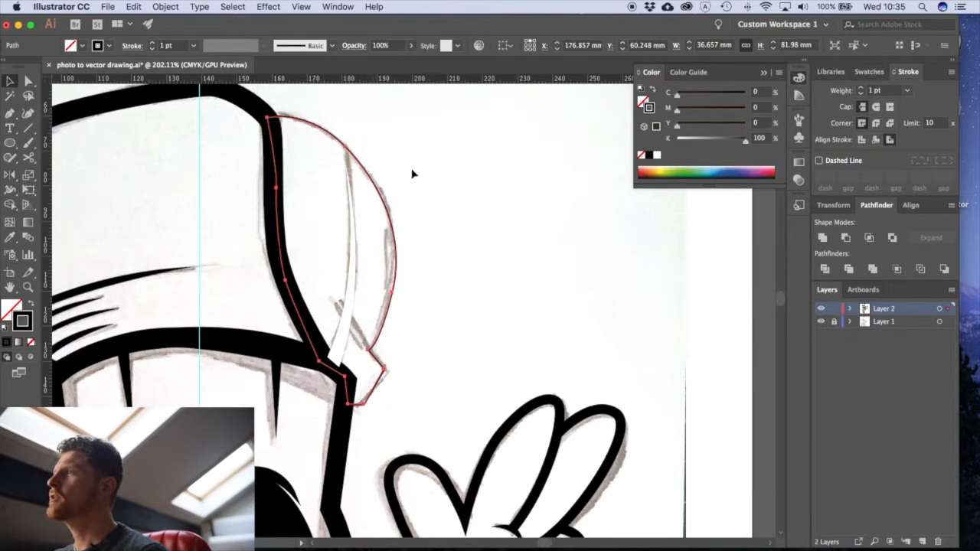
{"action": "left_click", "coordinate": [30, 305]}
{"action": "left_click", "coordinate": [416, 337]}
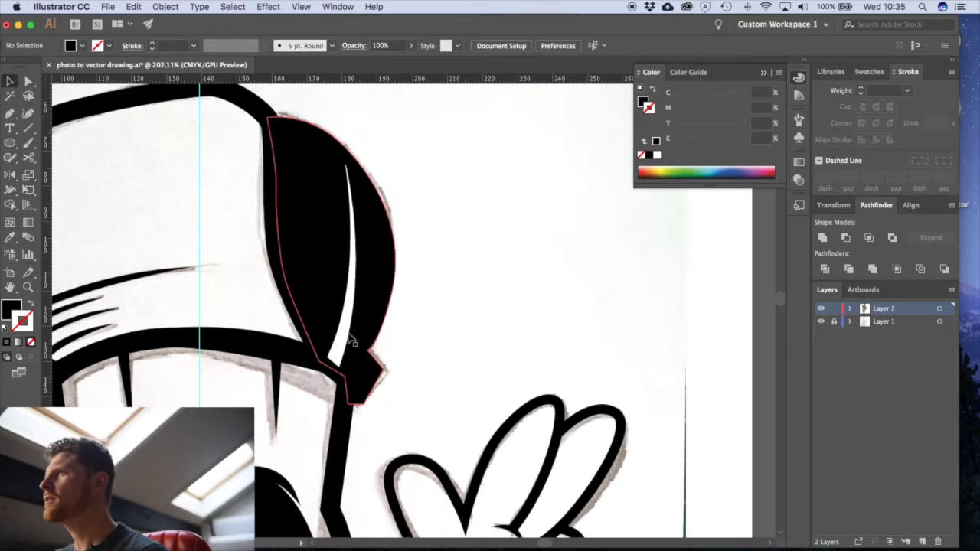
- Draw a closed tapered highlight with the Pen tool, running from above the strap notch across the lower part of the white seam
{"action": "left_click_drag", "start_coordinate": [336, 307], "coordinate": [455, 389]}
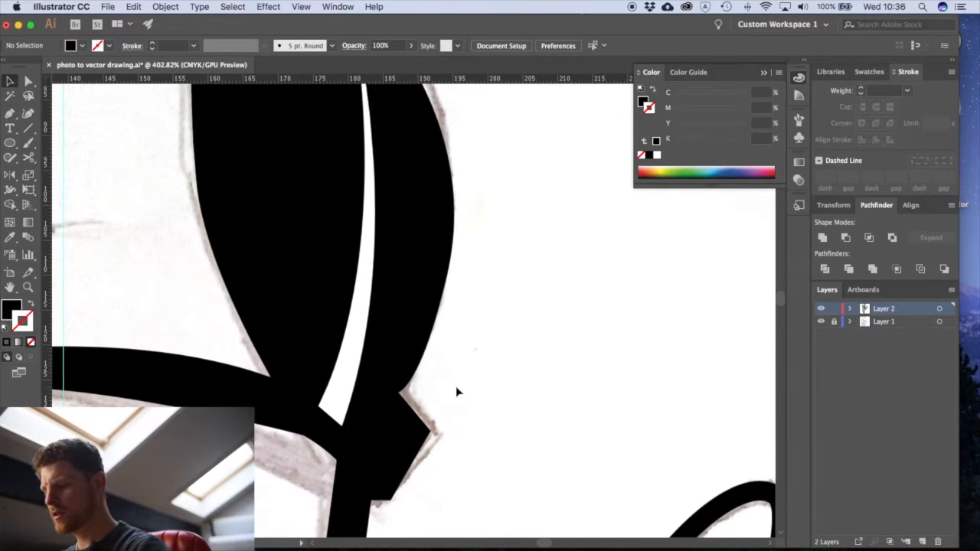
{"action": "key", "text": "p"}
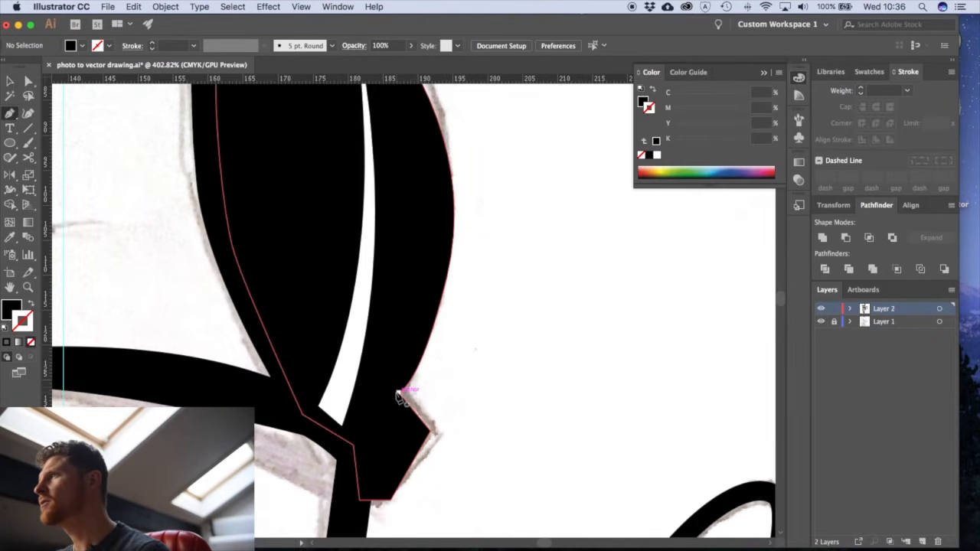
{"action": "left_click_drag", "start_coordinate": [382, 349], "coordinate": [483, 433]}
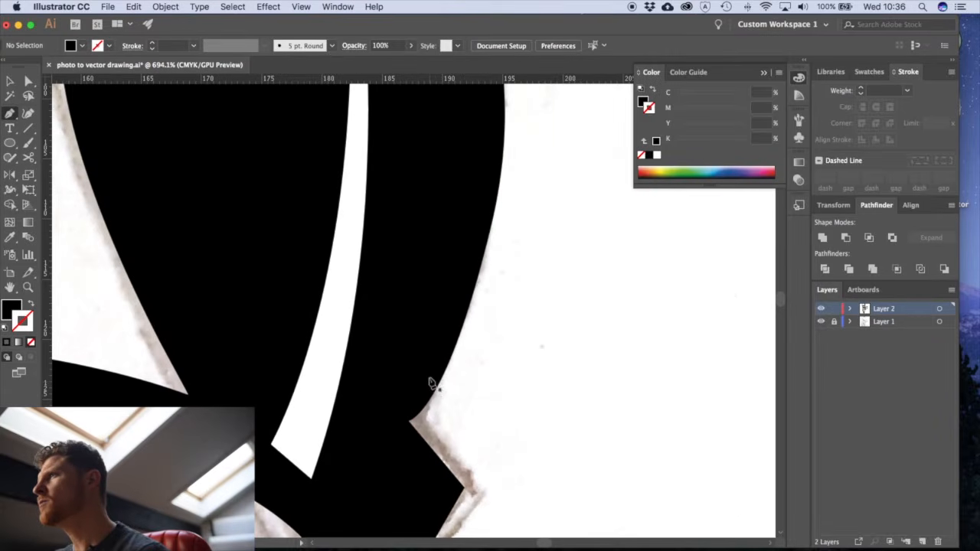
{"action": "left_click", "coordinate": [426, 371]}
{"action": "left_click_drag", "start_coordinate": [400, 405], "coordinate": [386, 411]}
{"action": "left_click", "coordinate": [400, 405]}
{"action": "left_click_drag", "start_coordinate": [261, 300], "coordinate": [186, 276]}
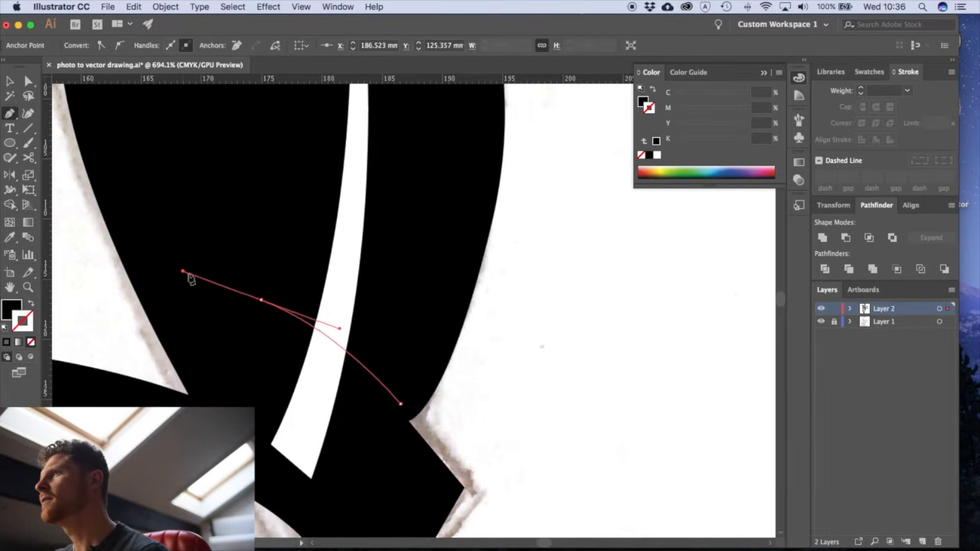
{"action": "left_click", "coordinate": [262, 300]}
{"action": "left_click_drag", "start_coordinate": [427, 372], "coordinate": [468, 403]}
{"action": "key", "text": "v"}
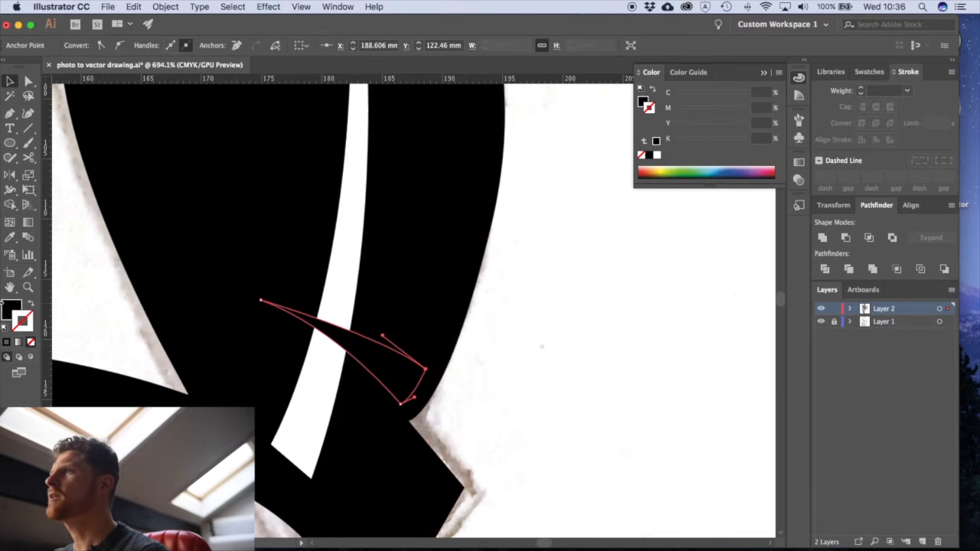
- Fill the crossing highlight shape with white, leaving it without a stroke
{"action": "key", "text": "x"}
{"action": "left_click", "coordinate": [869, 72]}
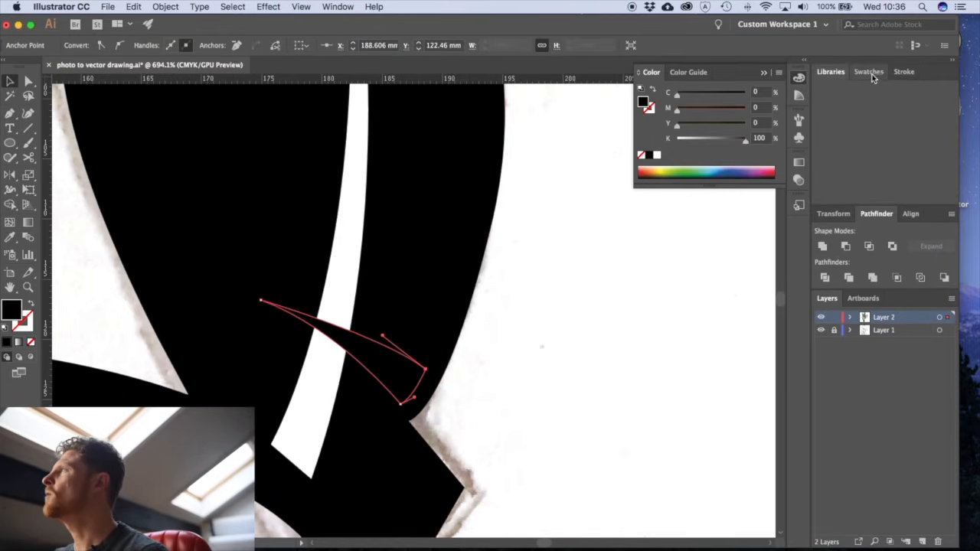
{"action": "left_click", "coordinate": [836, 111]}
{"action": "left_click", "coordinate": [586, 323]}
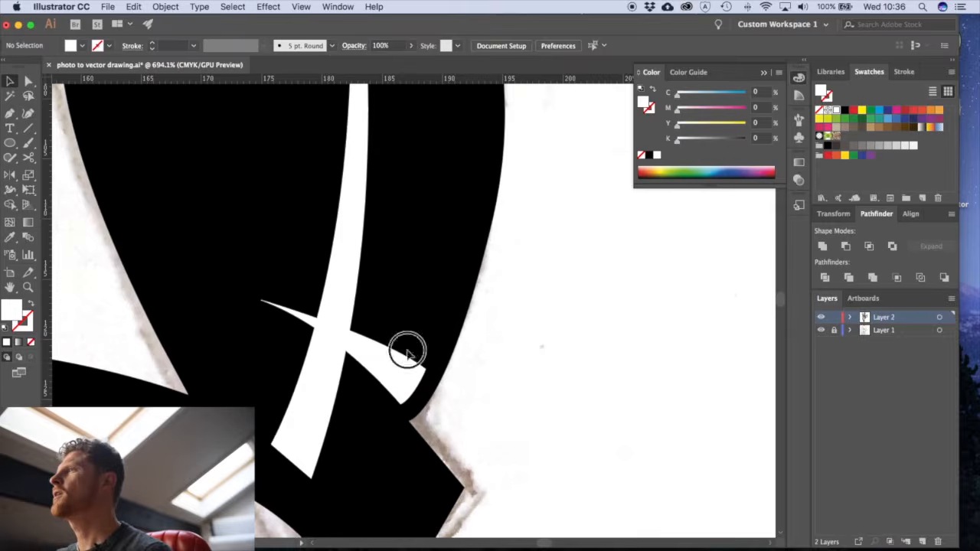
- Hide Layer 1 with the pencil sketch to show only the vector drawing
{"action": "left_click", "coordinate": [408, 351], "text": "alt+super"}
{"action": "left_click", "coordinate": [408, 352], "text": "alt+super"}
{"action": "left_click", "coordinate": [409, 352], "text": "alt+super"}
{"action": "left_click", "coordinate": [411, 352], "text": "alt+super"}
{"action": "left_click", "coordinate": [412, 350], "text": "alt+super"}
{"action": "left_click", "coordinate": [413, 349], "text": "alt+super"}
{"action": "left_click", "coordinate": [415, 347], "text": "alt+super"}
{"action": "left_click_drag", "start_coordinate": [479, 337], "coordinate": [550, 318]}
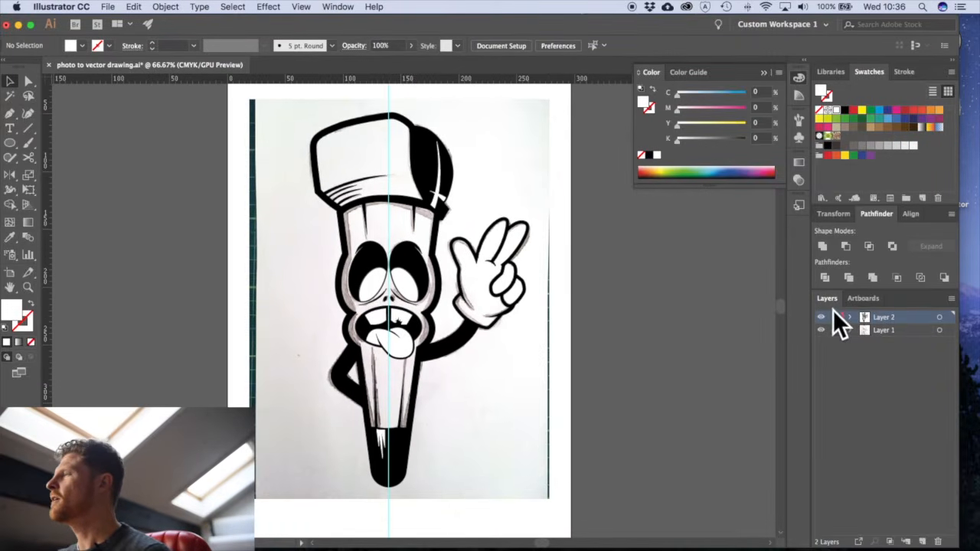
{"action": "left_click", "coordinate": [821, 330]}
{"action": "left_click_drag", "start_coordinate": [559, 383], "coordinate": [522, 391]}
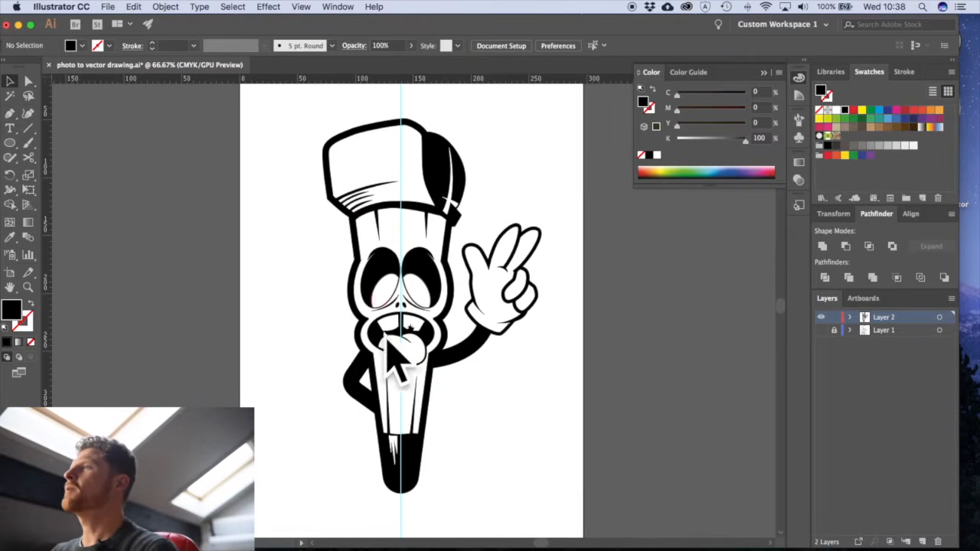
- Add the text "Create Your YourLuck" on three lines beside the artboard with the Type tool
{"action": "left_click", "coordinate": [10, 129]}
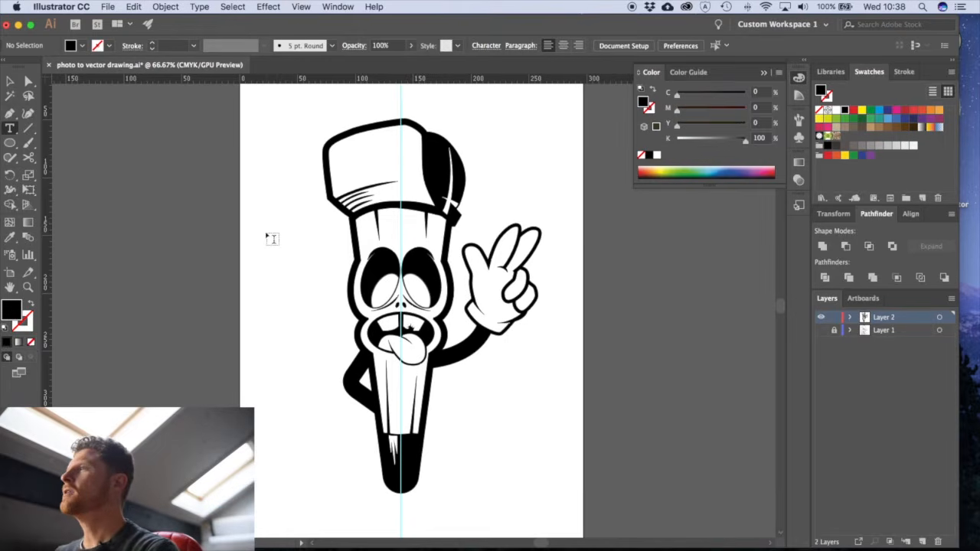
{"action": "left_click", "coordinate": [192, 227]}
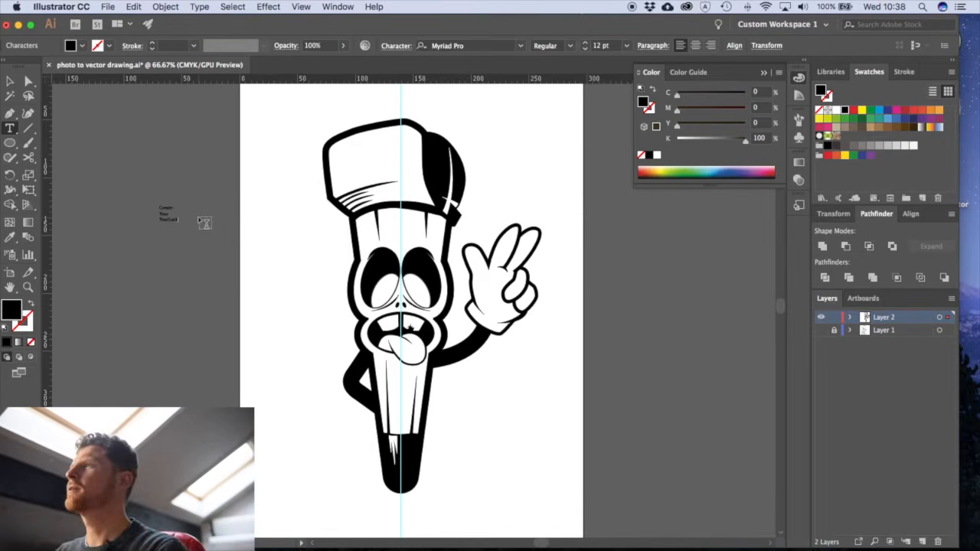
{"action": "left_click", "coordinate": [228, 220], "text": "super"}
{"action": "key", "text": "v"}
- Move "Luck" onto its own line in the text beside the artboard, and select the text object
{"action": "left_click_drag", "start_coordinate": [168, 191], "coordinate": [379, 307]}
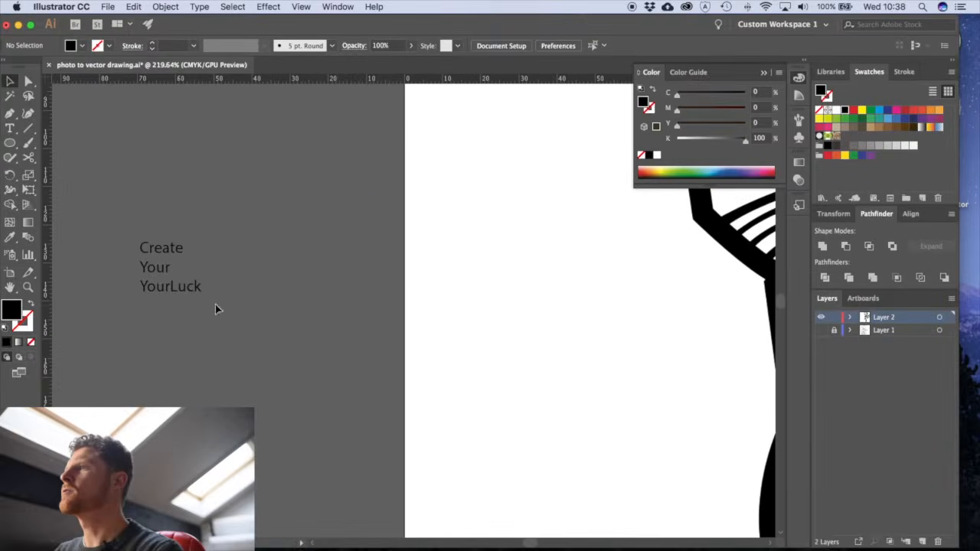
{"action": "double_click", "coordinate": [185, 287]}
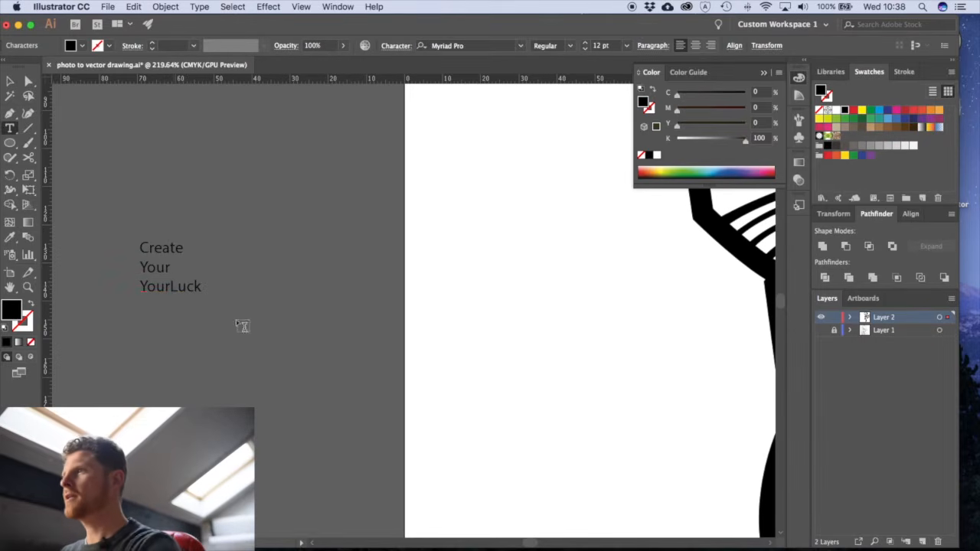
{"action": "key", "text": "v"}
{"action": "left_click", "coordinate": [170, 286]}
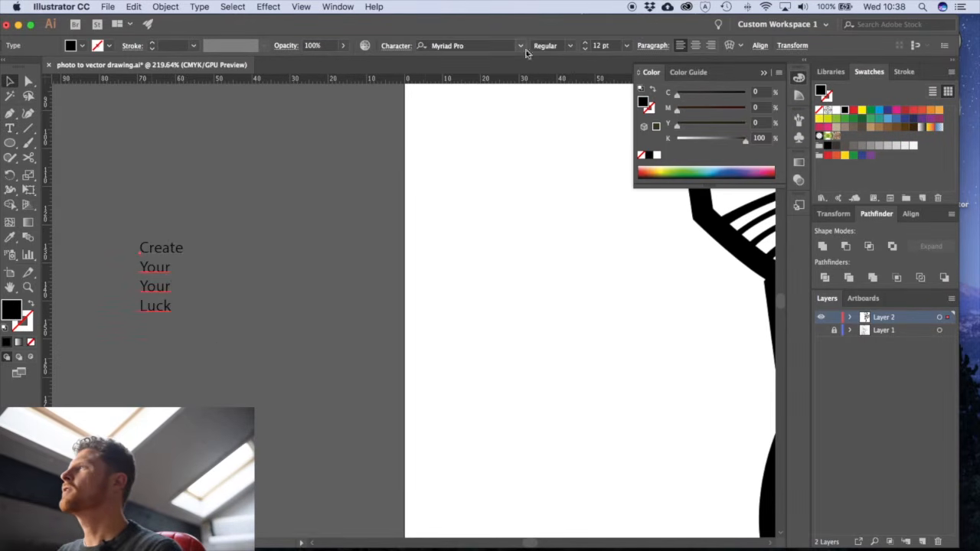
- Set the font of the slogan text beside the artboard to STONE HARBOUR Regular
{"action": "left_click", "coordinate": [497, 46]}
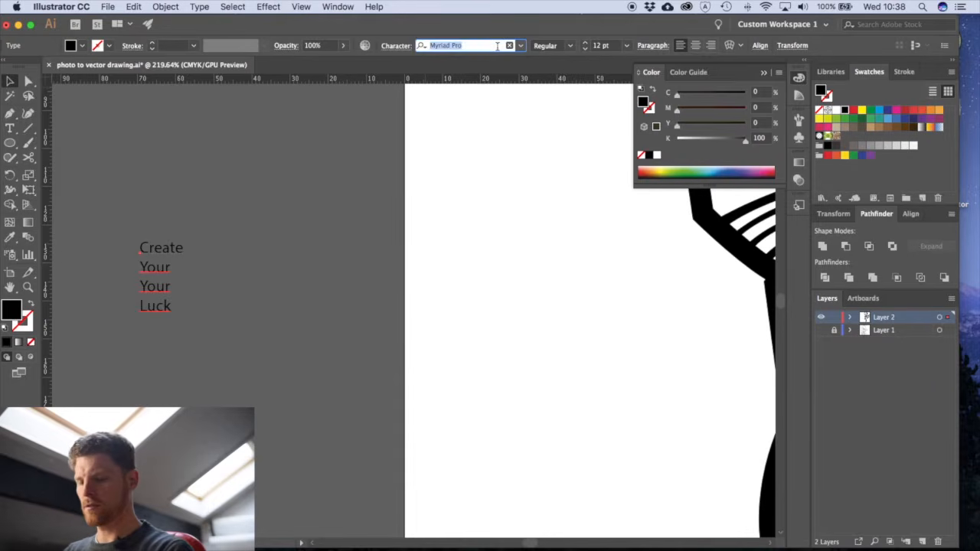
{"action": "type", "text": "ston"}
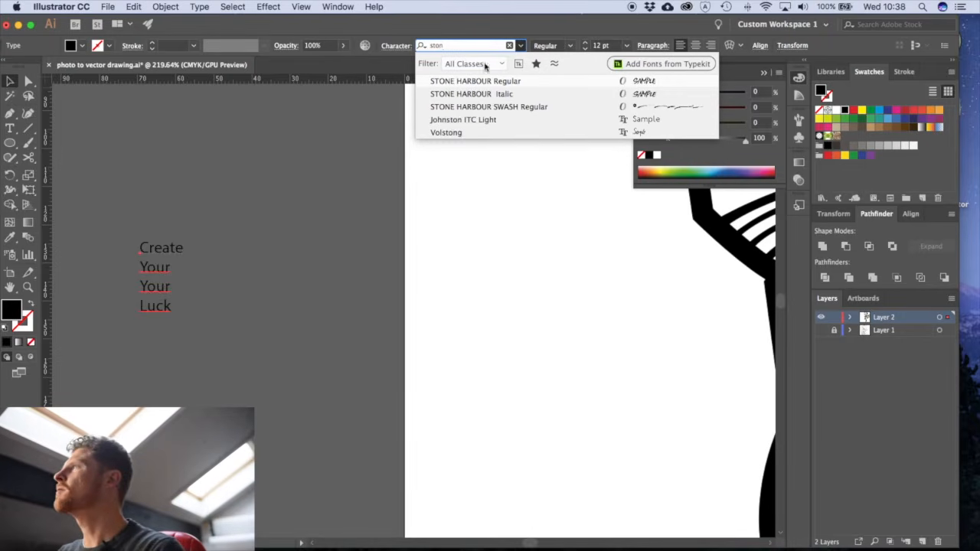
{"action": "left_click", "coordinate": [469, 81]}
- Enlarge the slogan text proportionally with Free Transform to about 123 pt and move it lower over the artboard edge
{"action": "left_click", "coordinate": [285, 284]}
{"action": "left_click", "coordinate": [333, 310], "text": "alt+super"}
{"action": "left_click", "coordinate": [333, 310], "text": "alt+super"}
{"action": "left_click_drag", "start_coordinate": [358, 304], "coordinate": [558, 427]}
{"action": "left_click", "coordinate": [441, 309], "text": "alt+super"}
{"action": "left_click", "coordinate": [448, 310], "text": "alt+super"}
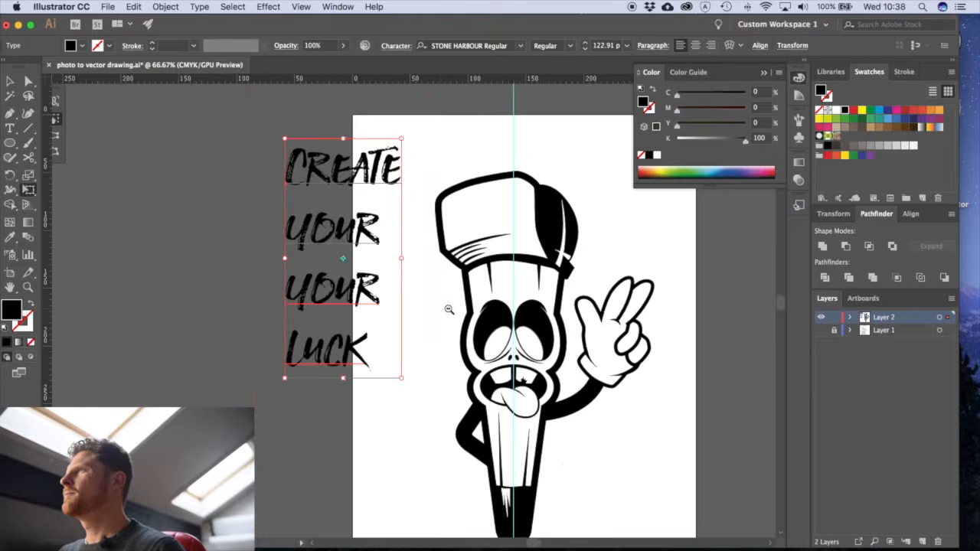
{"action": "left_click", "coordinate": [449, 310], "text": "alt+super"}
{"action": "left_click_drag", "start_coordinate": [365, 268], "coordinate": [400, 354]}
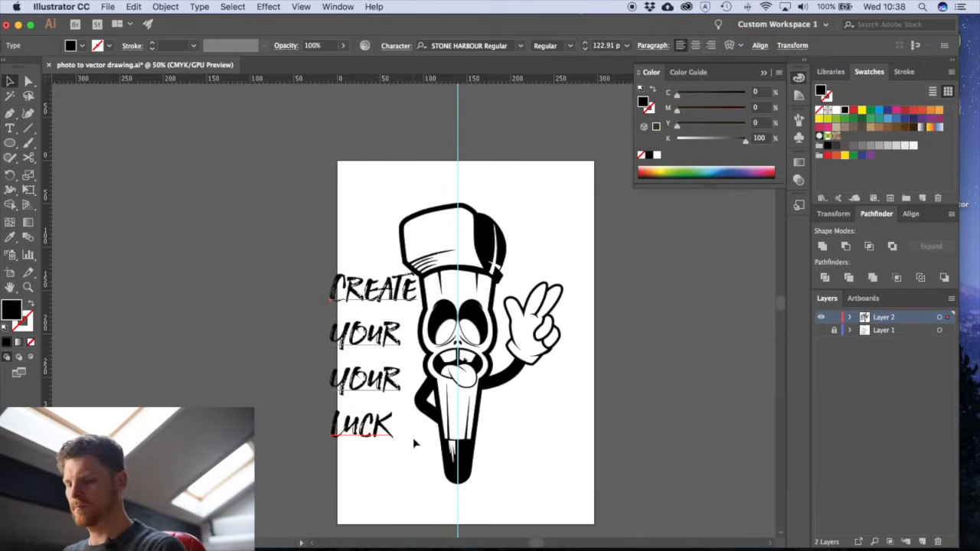
- Enlarge the slogan text further to about 157 pt and place it clear of the character beside the artboard
{"action": "key", "text": "e"}
{"action": "left_click_drag", "start_coordinate": [418, 446], "coordinate": [443, 497]}
{"action": "key", "text": "v"}
{"action": "left_click_drag", "start_coordinate": [391, 417], "coordinate": [366, 407]}
{"action": "left_click_drag", "start_coordinate": [363, 409], "coordinate": [280, 409]}
{"action": "left_click", "coordinate": [347, 363]}
- Convert the slogan text to outlines
{"action": "left_click", "coordinate": [302, 325]}
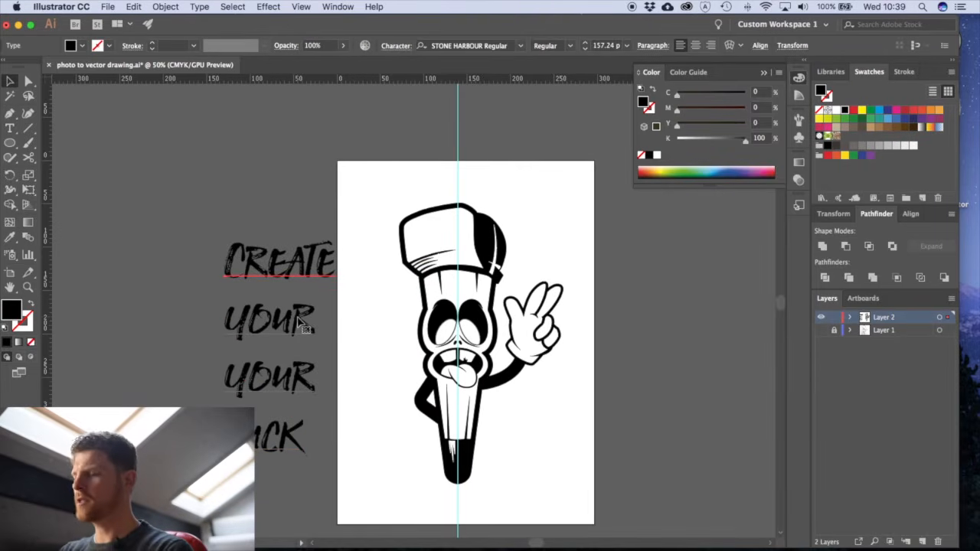
{"action": "left_click", "coordinate": [166, 6]}
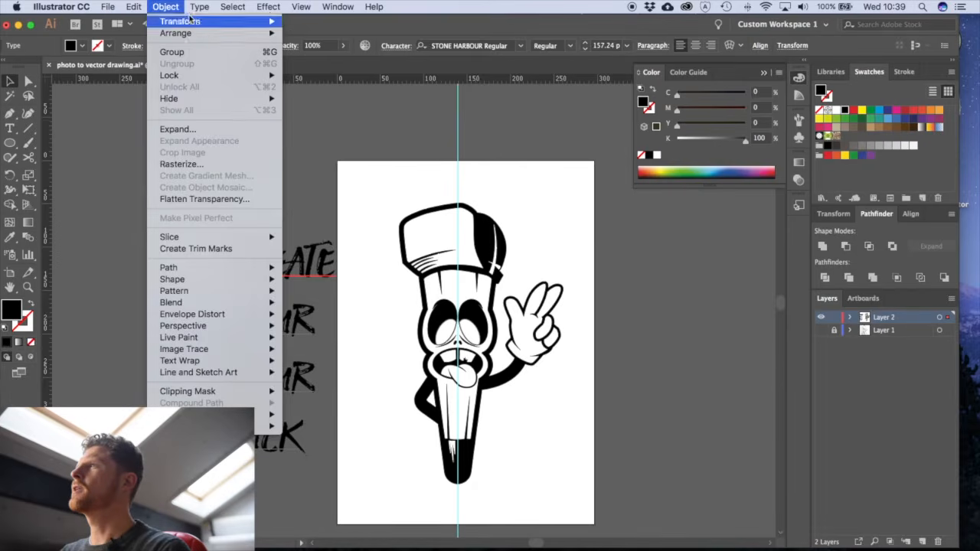
{"action": "mouse_move", "coordinate": [200, 6]}
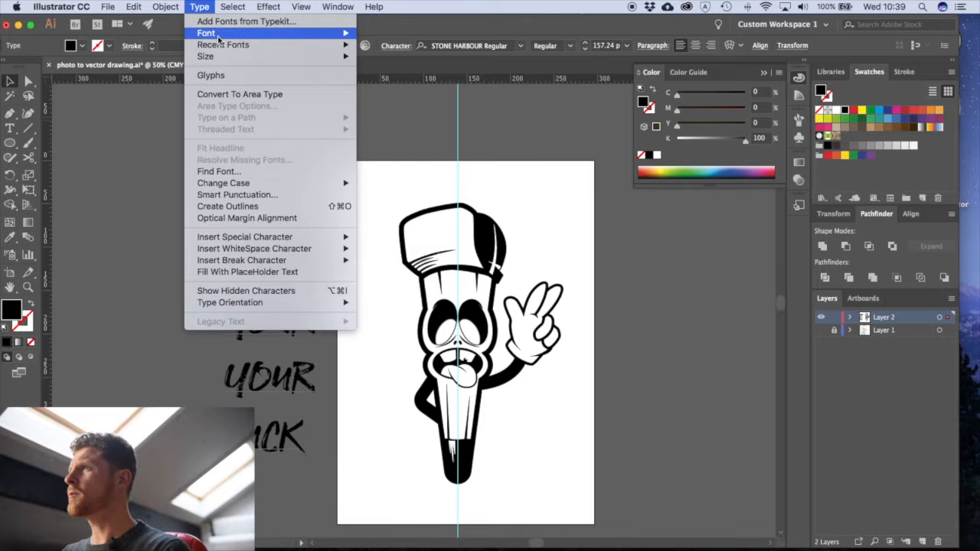
{"action": "left_click", "coordinate": [228, 206]}
{"action": "left_click", "coordinate": [349, 406]}
- Move the three lower lines of lettering up closer to "Create", roughly centred beneath it
{"action": "key", "text": "v"}
{"action": "left_click_drag", "start_coordinate": [306, 332], "coordinate": [296, 339]}
{"action": "left_click", "coordinate": [331, 477]}
{"action": "left_click_drag", "start_coordinate": [215, 333], "coordinate": [195, 292]}
{"action": "left_click_drag", "start_coordinate": [288, 329], "coordinate": [295, 293]}
{"action": "left_click", "coordinate": [347, 462]}
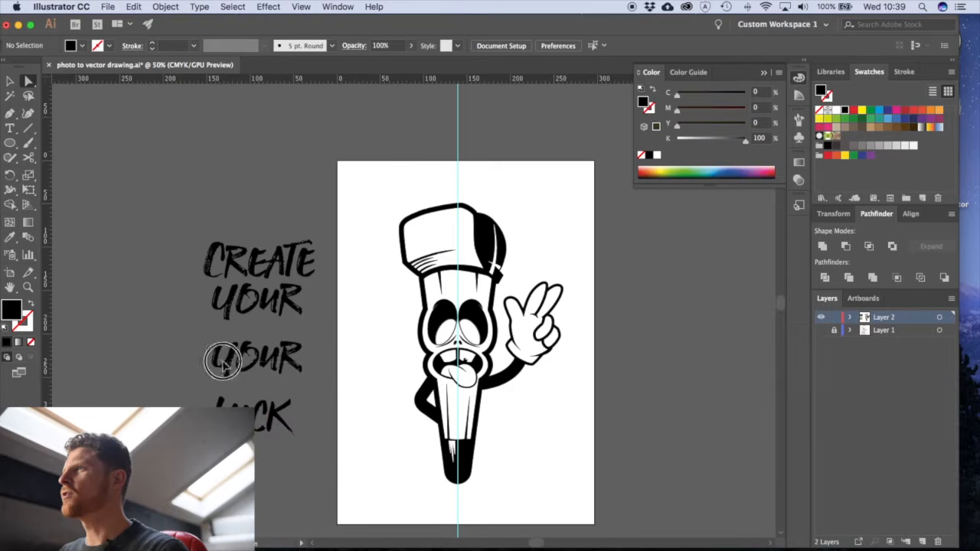
- Delete the second "Your" and add the text "Own" in its place in STONE HARBOUR Regular at 12 pt
{"action": "left_click", "coordinate": [242, 366]}
{"action": "key", "text": "Return"}
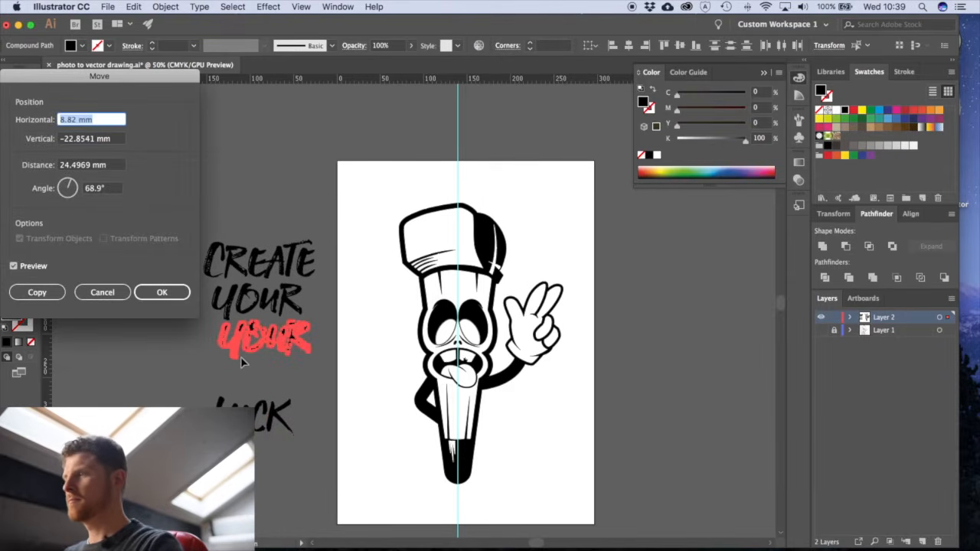
{"action": "key", "text": "Escape"}
{"action": "key", "text": "Delete"}
{"action": "key", "text": "t"}
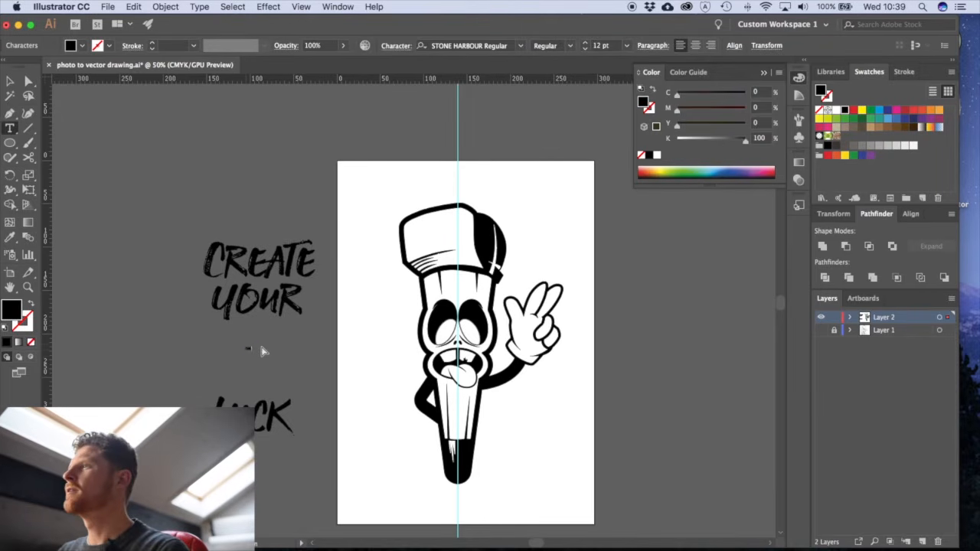
{"action": "key", "text": "v"}
{"action": "left_click", "coordinate": [248, 351]}
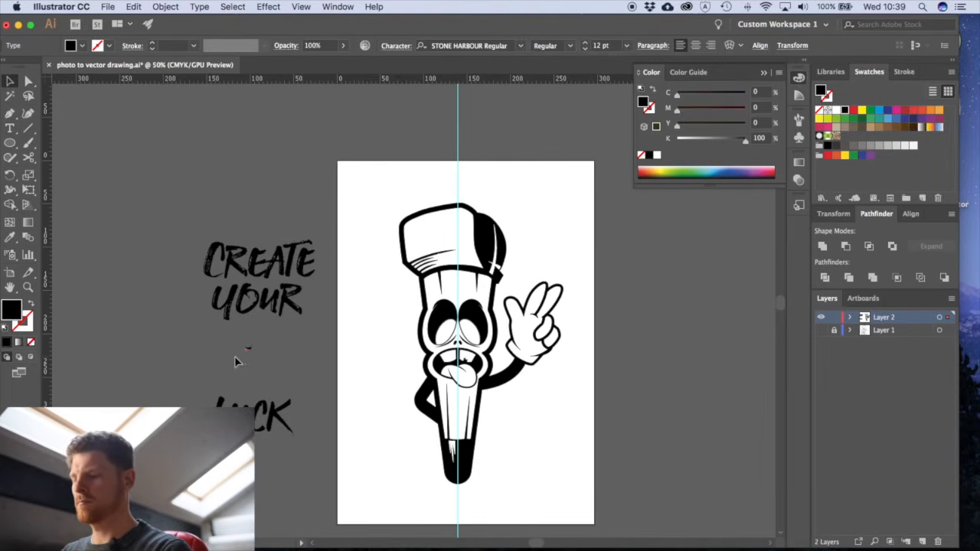
- Enlarge "Own" to match the other words, place it beneath "Your" and convert it to outlines
{"action": "key", "text": "e"}
{"action": "left_click_drag", "start_coordinate": [255, 352], "coordinate": [302, 441]}
{"action": "key", "text": "v"}
{"action": "left_click", "coordinate": [260, 448]}
{"action": "left_click_drag", "start_coordinate": [274, 364], "coordinate": [278, 359]}
{"action": "key", "text": "super+shift+o"}
{"action": "left_click", "coordinate": [317, 389]}
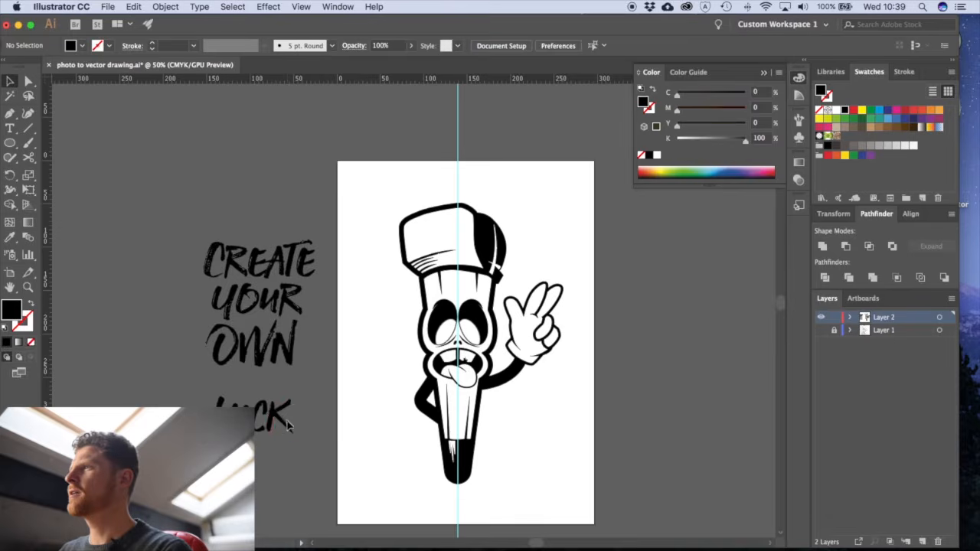
- Move "Luck" up closely beneath "Own"
{"action": "left_click_drag", "start_coordinate": [202, 392], "coordinate": [203, 381]}
{"action": "left_click_drag", "start_coordinate": [276, 417], "coordinate": [280, 389]}
{"action": "left_click", "coordinate": [305, 443]}
- Move the complete four-line slogan onto the artboard beside the character's face and body
{"action": "key", "text": "v"}
{"action": "left_click_drag", "start_coordinate": [262, 284], "coordinate": [352, 325]}
{"action": "left_click_drag", "start_coordinate": [32, 177], "coordinate": [76, 188]}
{"action": "left_click_drag", "start_coordinate": [352, 333], "coordinate": [433, 327]}
{"action": "key", "text": "v"}
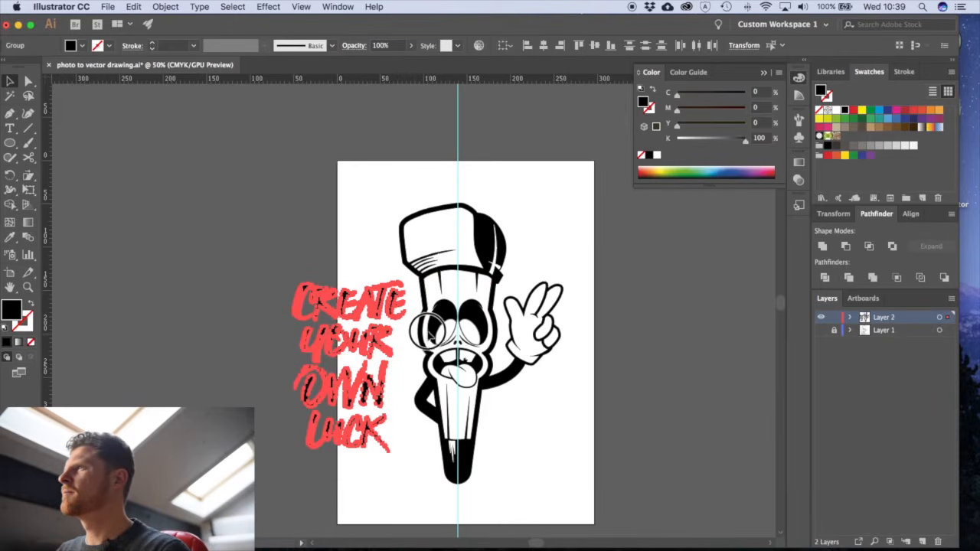
{"action": "left_click_drag", "start_coordinate": [375, 346], "coordinate": [414, 351]}
{"action": "left_click_drag", "start_coordinate": [400, 438], "coordinate": [367, 436]}
{"action": "left_click", "coordinate": [406, 486]}
- Rotate the slogan counter-clockwise so its lines slant upward, overlapping the character's side
{"action": "scroll", "coordinate": [398, 467], "scroll_direction": "right", "scroll_amount": 2}
{"action": "key", "text": "super+z"}
{"action": "left_click", "coordinate": [368, 399], "text": "shift"}
{"action": "left_click_drag", "start_coordinate": [367, 399], "coordinate": [363, 395]}
{"action": "left_click_drag", "start_coordinate": [505, 432], "coordinate": [514, 414]}
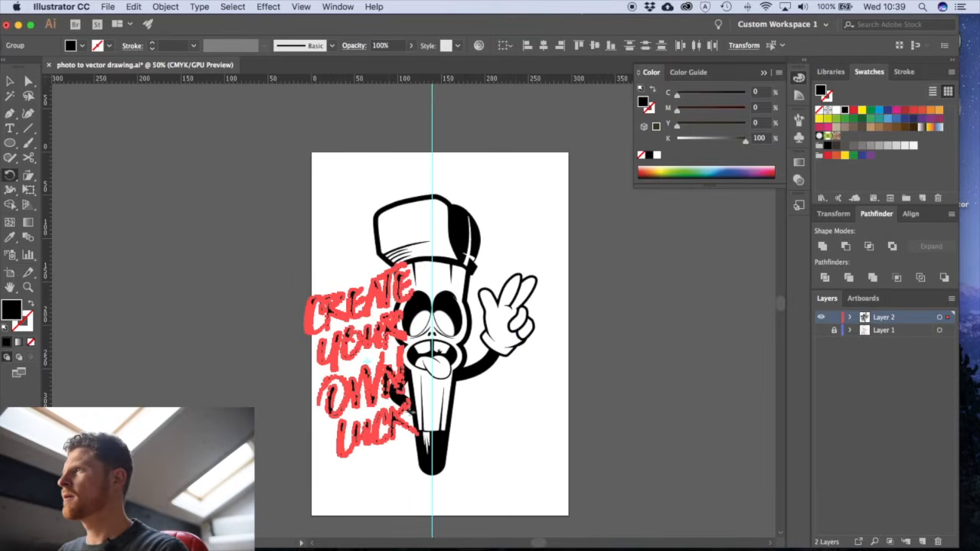
{"action": "left_click", "coordinate": [506, 463]}
- Select the character and slogan together and move them slightly to the right on the artboard
{"action": "left_click_drag", "start_coordinate": [584, 496], "coordinate": [272, 221]}
{"action": "left_click_drag", "start_coordinate": [453, 242], "coordinate": [473, 242]}
{"action": "left_click", "coordinate": [333, 255]}
- Fill all four slogan words with red, C 0, M 100, Y 100, K 0
{"action": "left_click", "coordinate": [387, 329]}
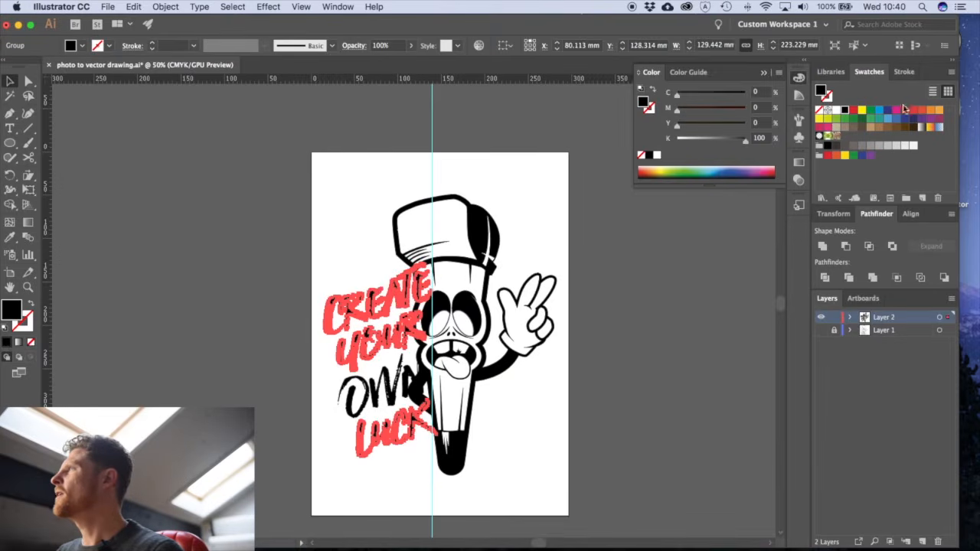
{"action": "left_click", "coordinate": [429, 405], "text": "shift"}
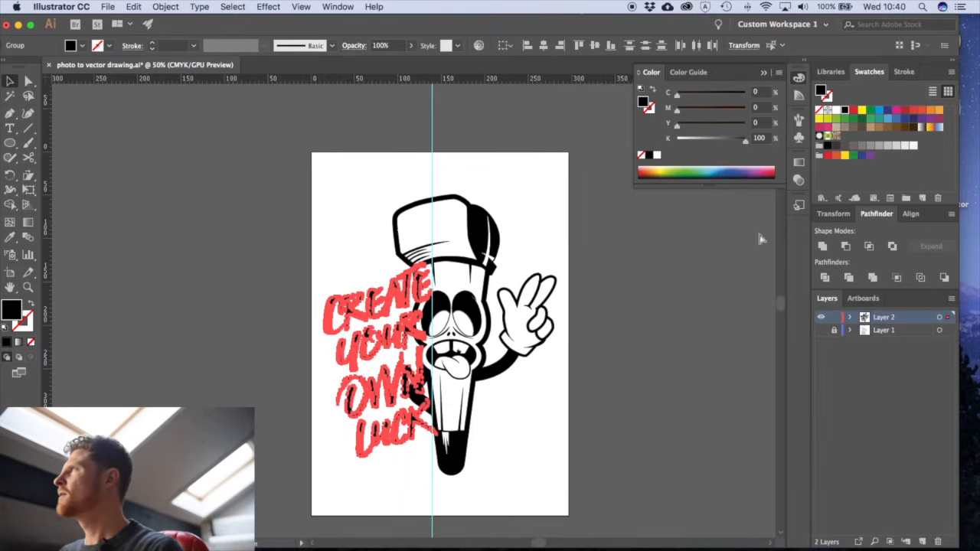
{"action": "left_click", "coordinate": [853, 110]}
{"action": "left_click", "coordinate": [554, 416]}
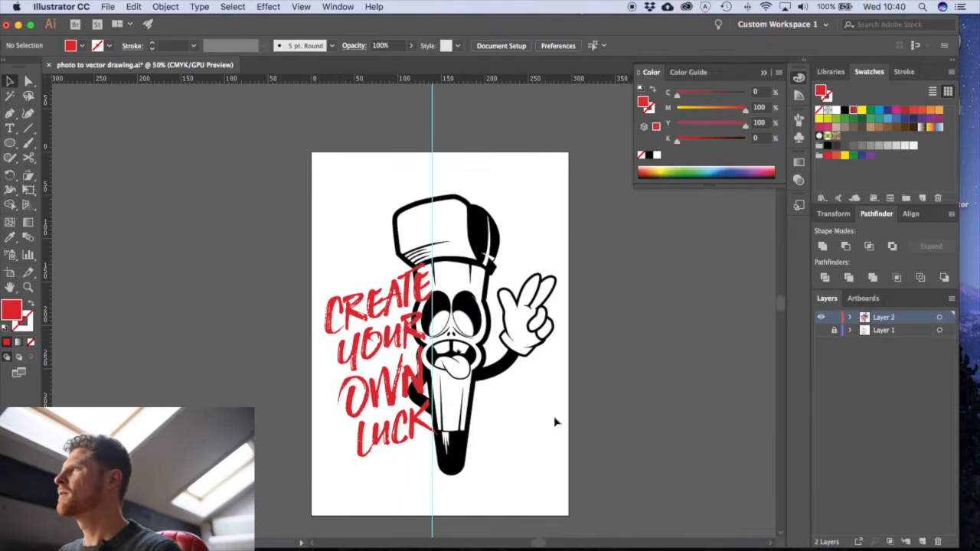
- Nudge the red slogan slightly up and to the left, and send it behind the character
{"action": "left_click", "coordinate": [391, 340]}
{"action": "scroll", "coordinate": [383, 268], "scroll_direction": "up", "scroll_amount": 2}
{"action": "left_click_drag", "start_coordinate": [458, 295], "coordinate": [452, 289]}
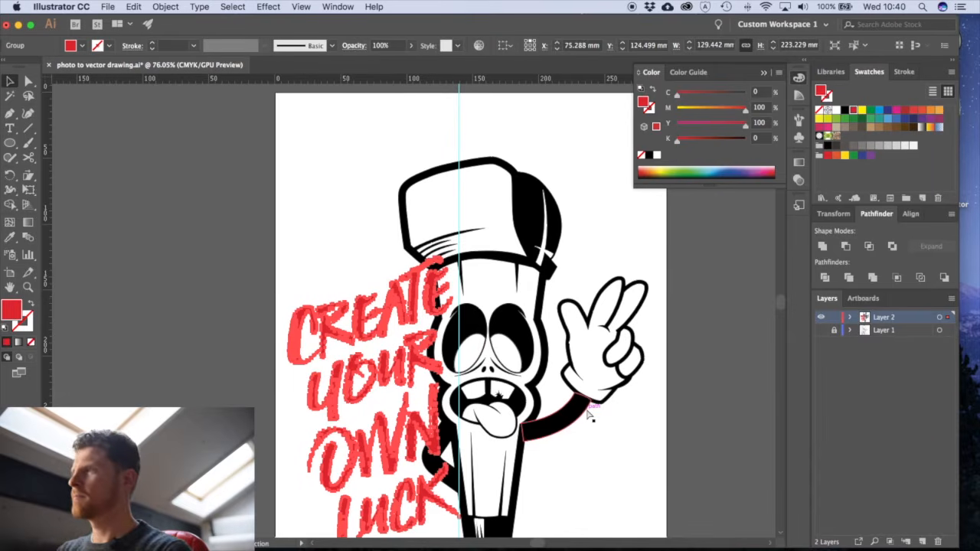
{"action": "left_click", "coordinate": [563, 494]}
{"action": "left_click_drag", "start_coordinate": [558, 488], "coordinate": [490, 391]}
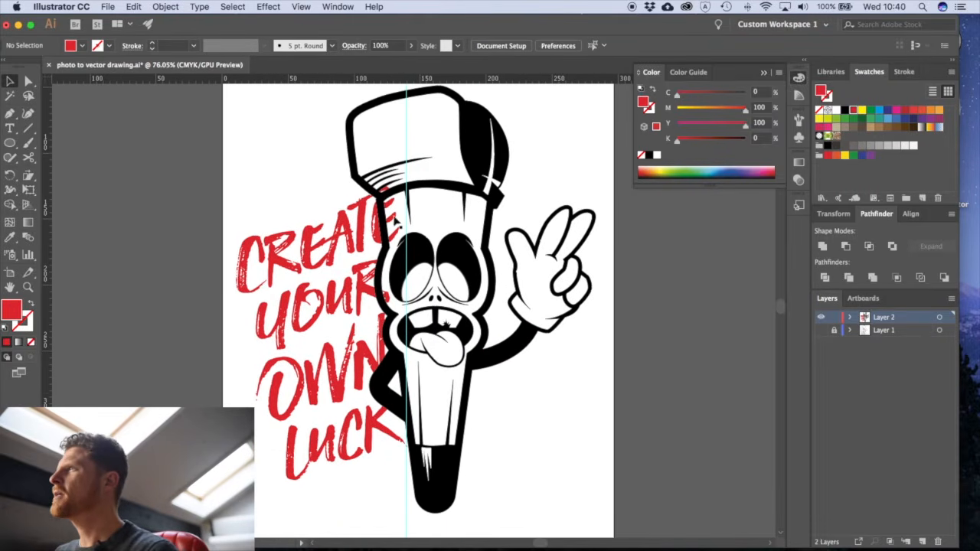
- Fill the character's head and body outline with white and arrange it behind the facial details but in front of the slogan
{"action": "left_click", "coordinate": [473, 315]}
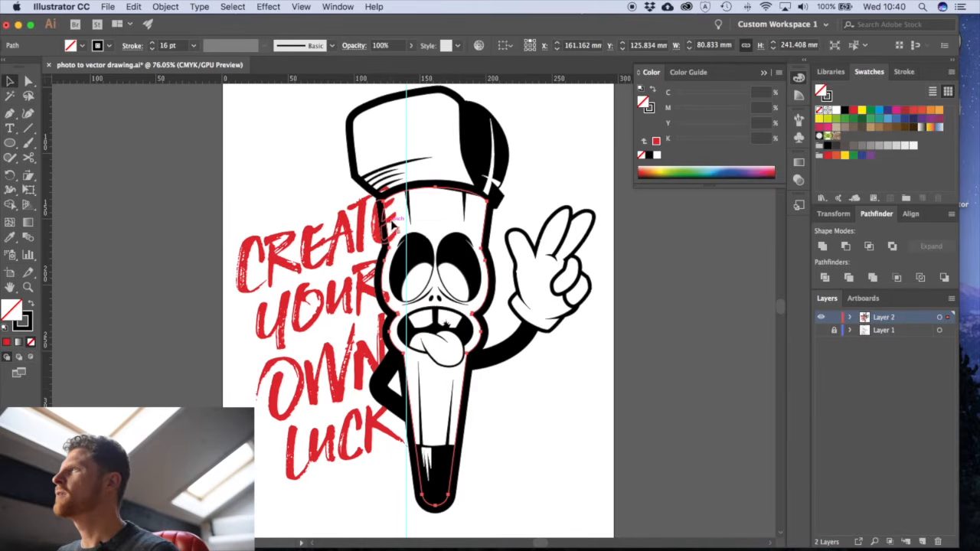
{"action": "left_click", "coordinate": [568, 184]}
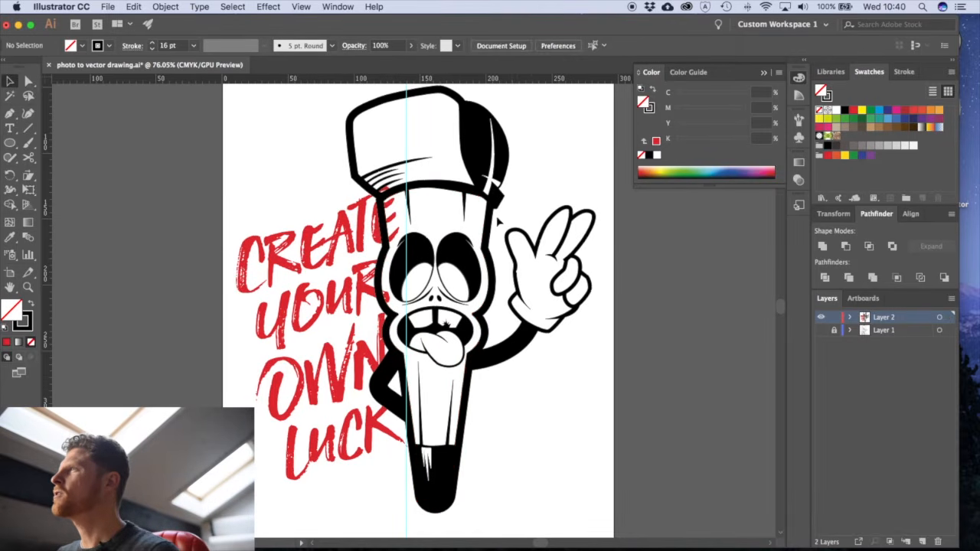
{"action": "left_click", "coordinate": [488, 220]}
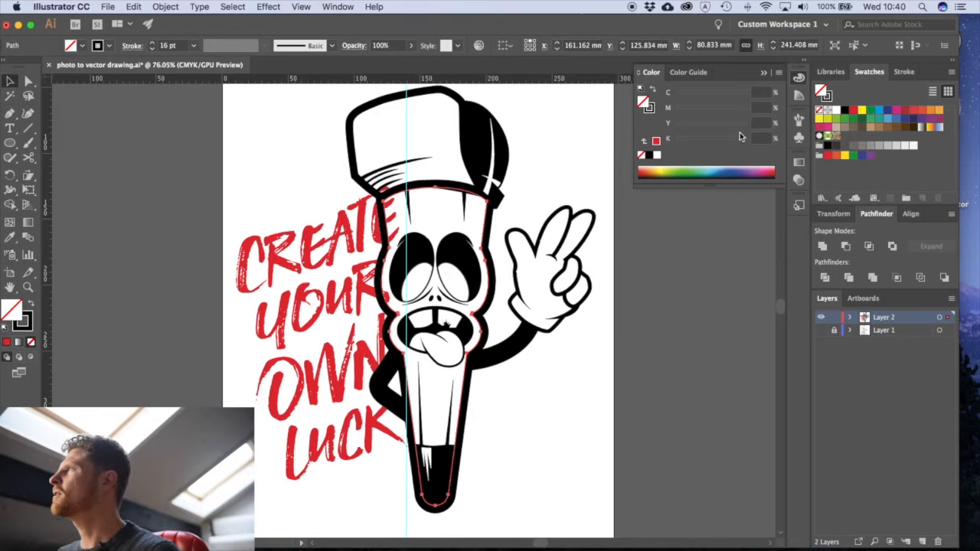
{"action": "left_click", "coordinate": [834, 108]}
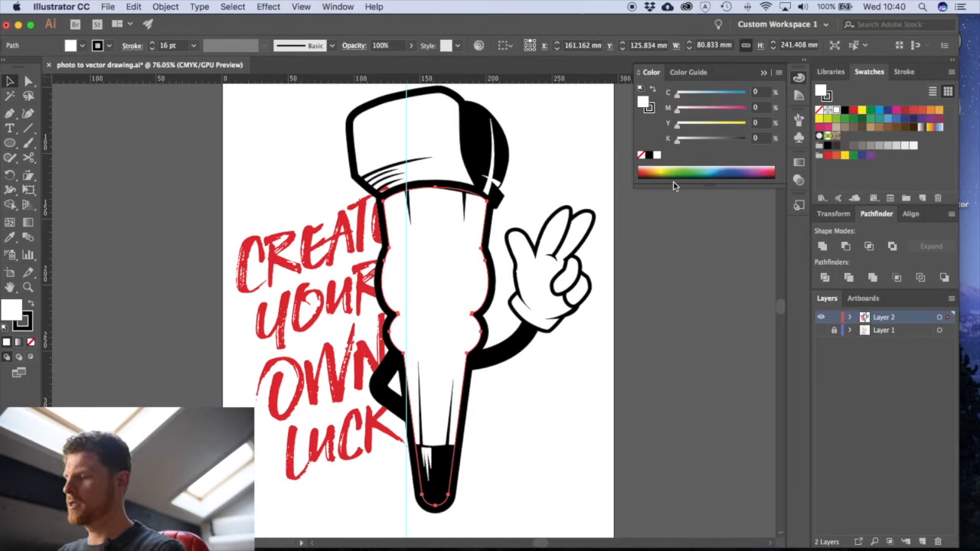
{"action": "key", "text": "super+shift+bracketleft"}
{"action": "left_click", "coordinate": [302, 434]}
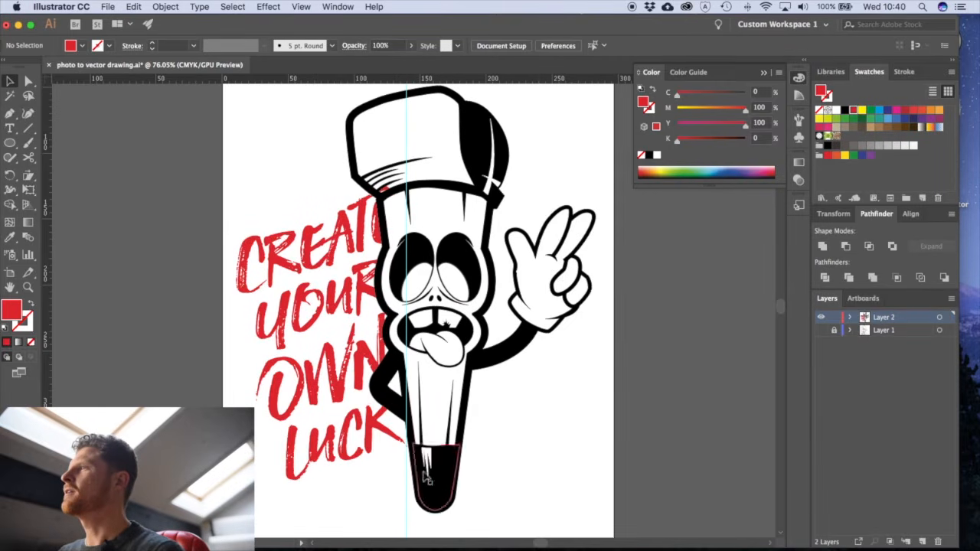
- Move the slogan slightly down behind the character and hide the vertical guide
{"action": "left_click_drag", "start_coordinate": [389, 455], "coordinate": [406, 500]}
{"action": "left_click", "coordinate": [556, 465]}
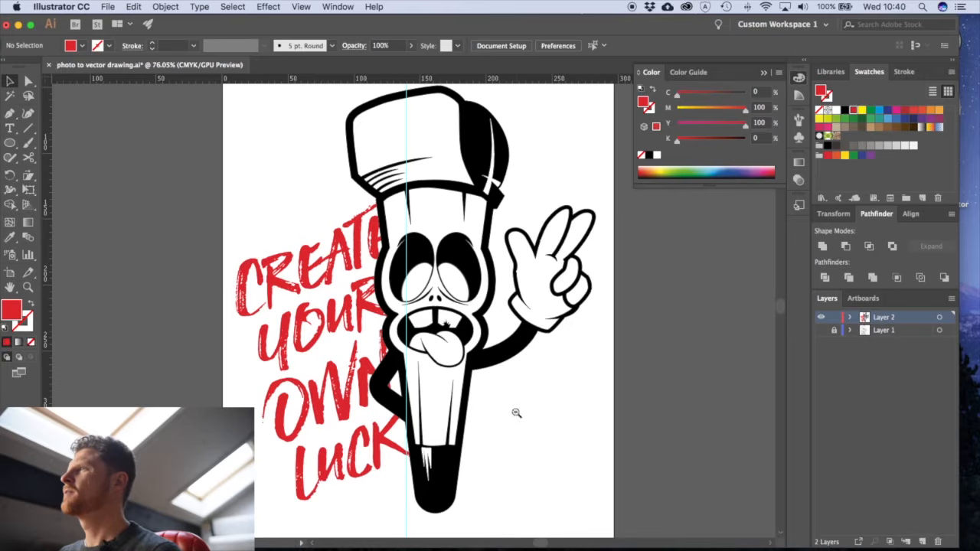
{"action": "left_click", "coordinate": [517, 414], "text": "alt+super"}
{"action": "left_click_drag", "start_coordinate": [451, 350], "coordinate": [490, 455]}
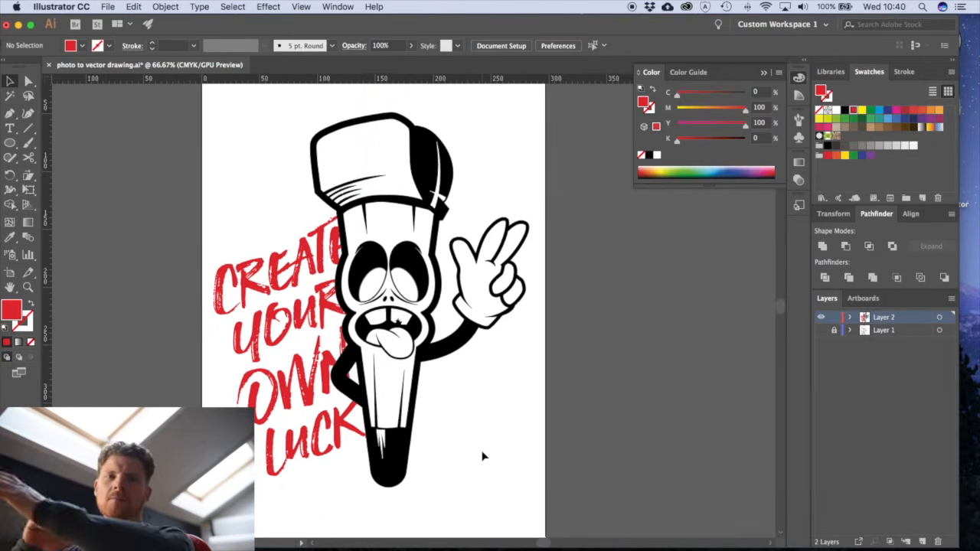